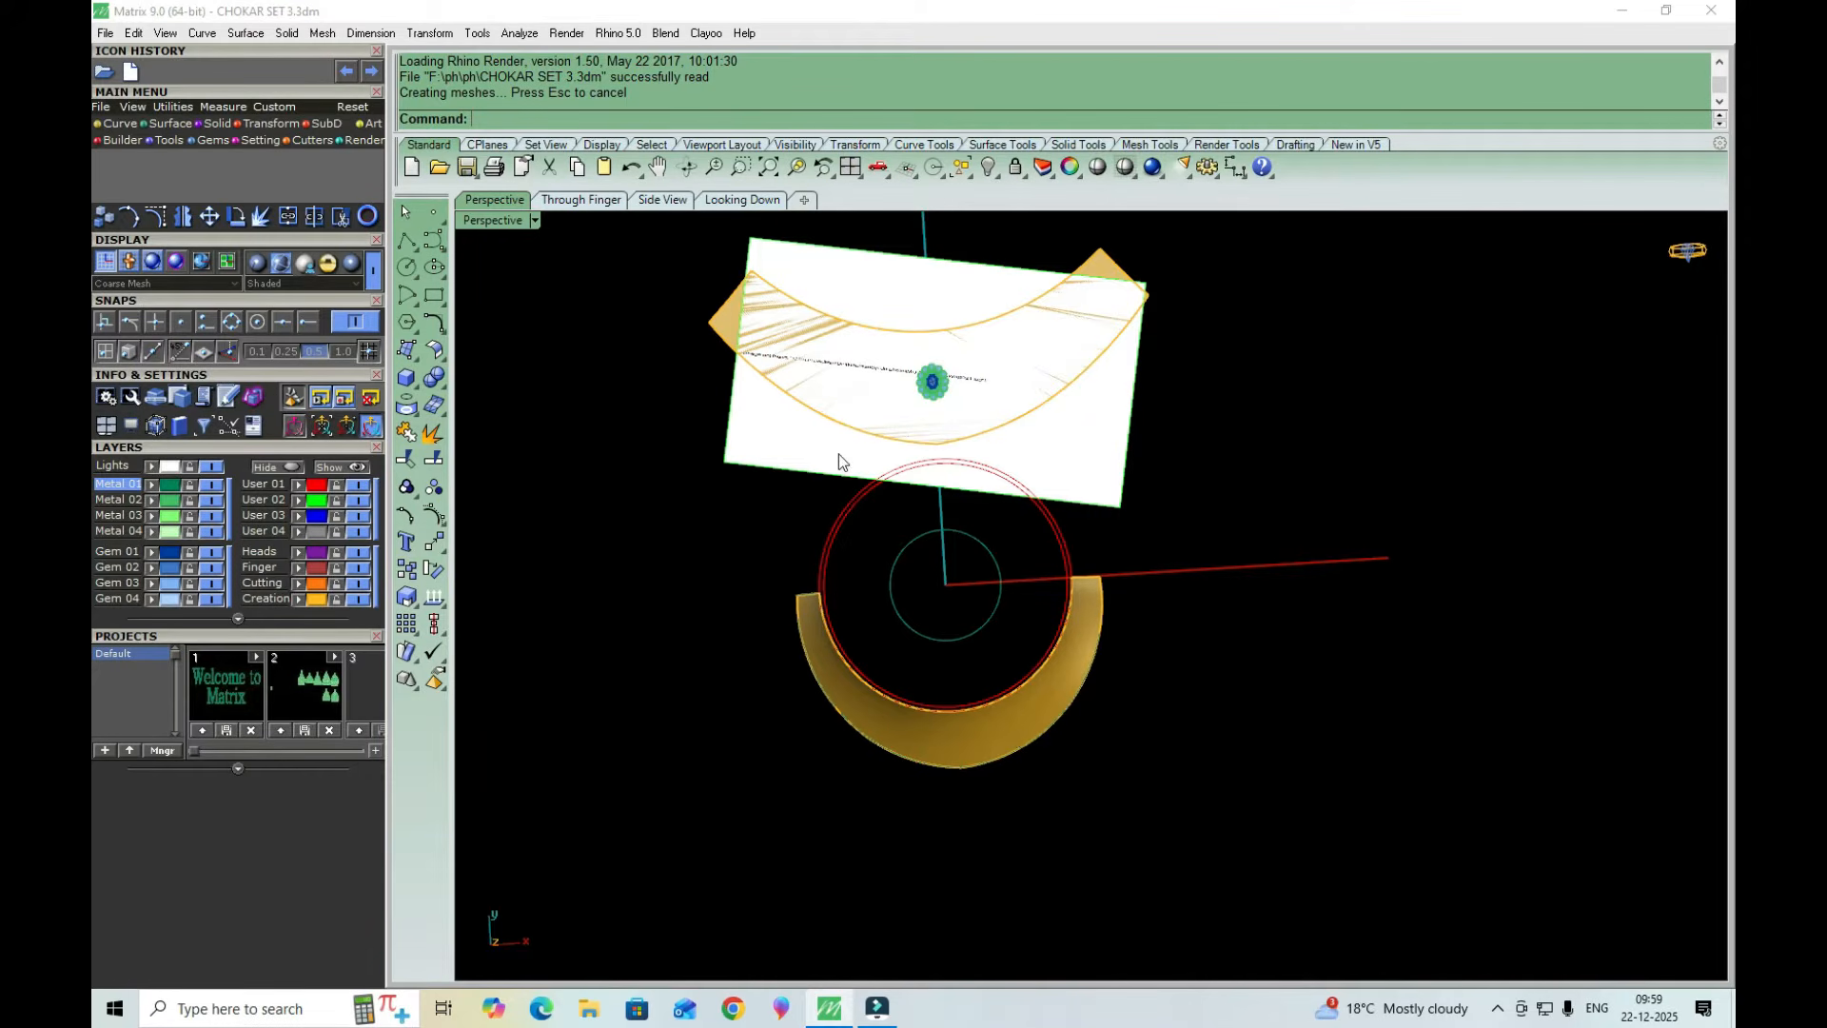
Examine the curved choker surface and the flat layout above it from several angles
{"action": "right_click_drag", "start_coordinate": [861, 571], "coordinate": [894, 489]}
{"action": "scroll", "coordinate": [932, 631], "scroll_direction": "up", "scroll_amount": 3}
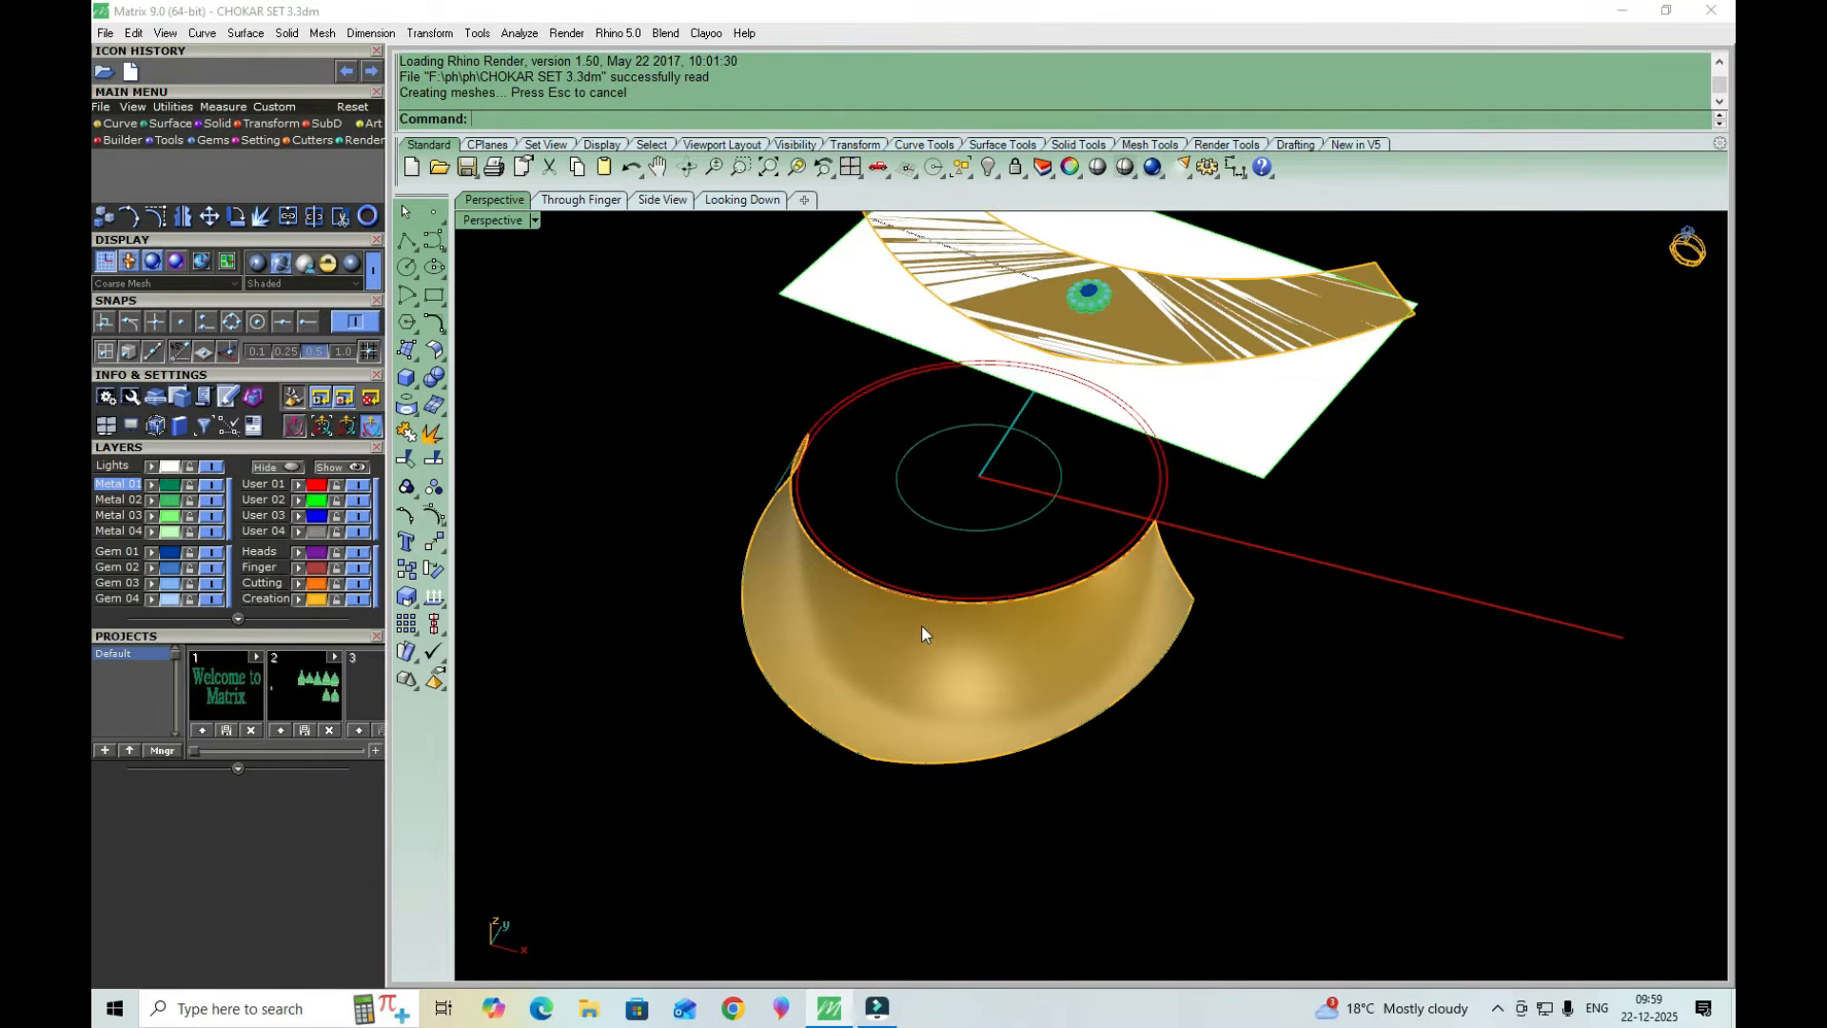
{"action": "scroll", "coordinate": [1041, 615], "scroll_direction": "down", "scroll_amount": 3}
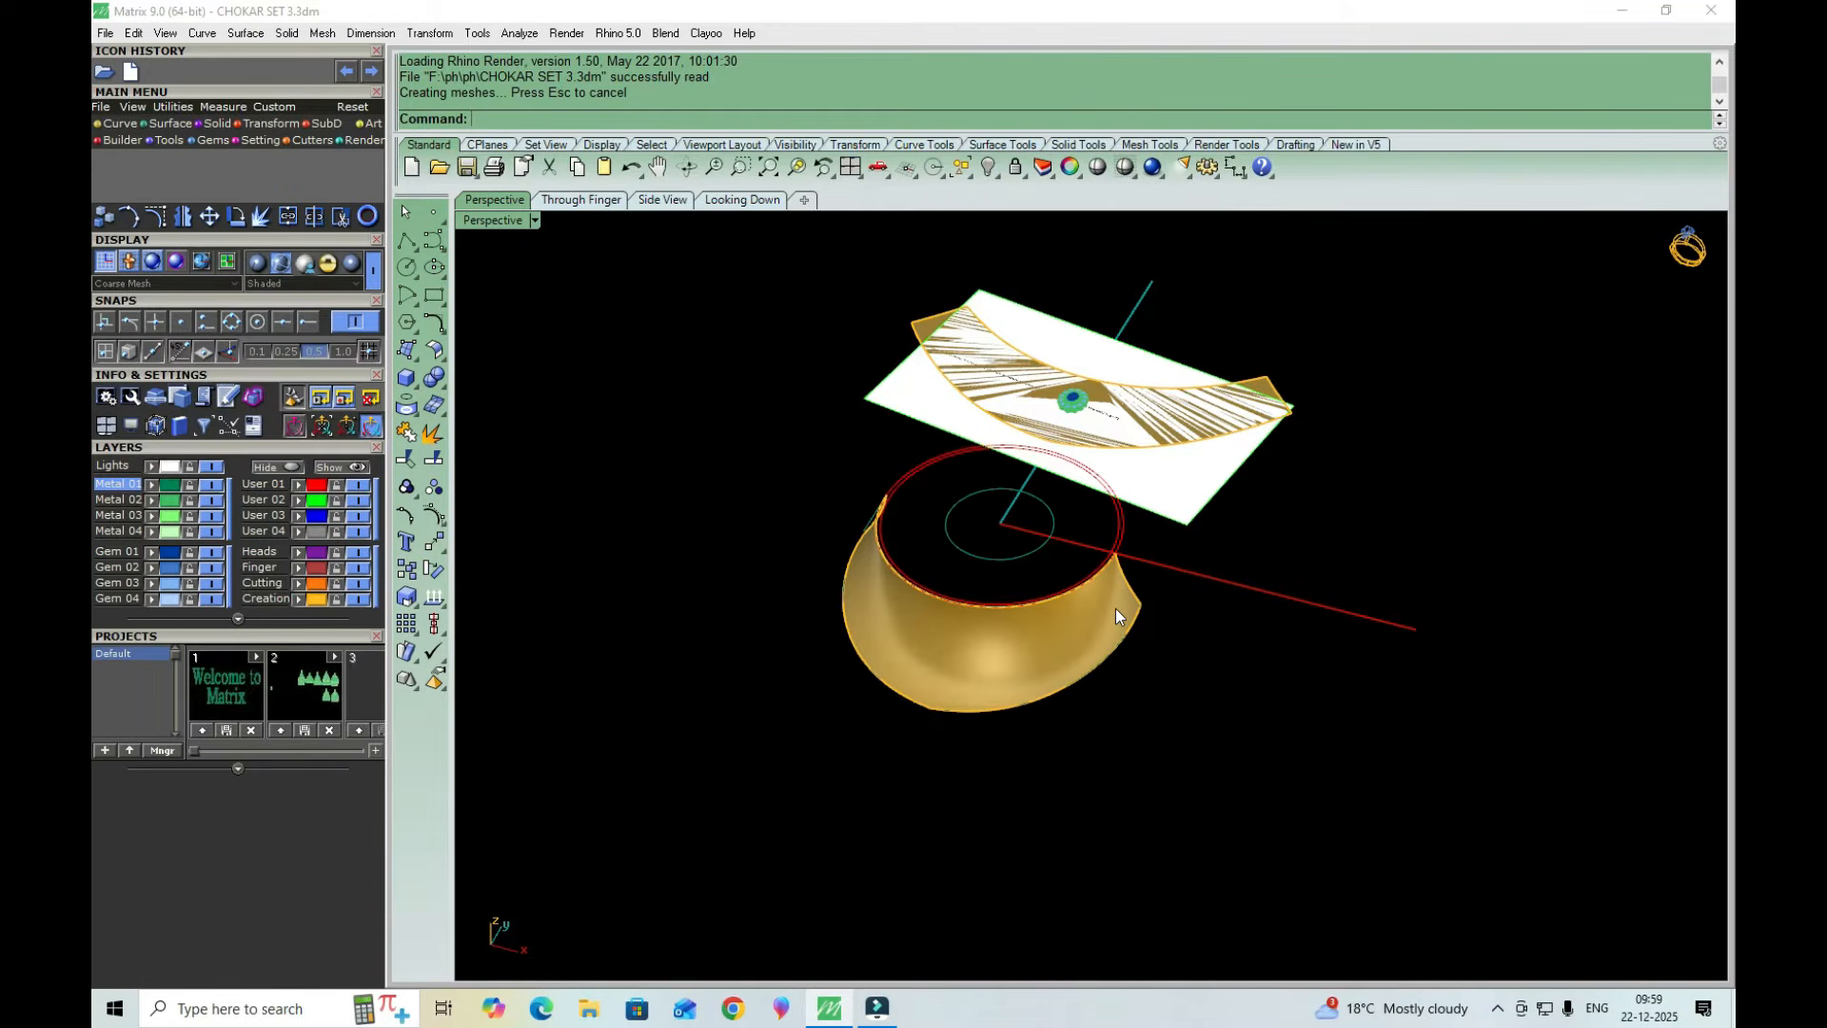
{"action": "right_click_drag", "start_coordinate": [1114, 609], "coordinate": [939, 685]}
{"action": "scroll", "coordinate": [938, 677], "scroll_direction": "down", "scroll_amount": 3}
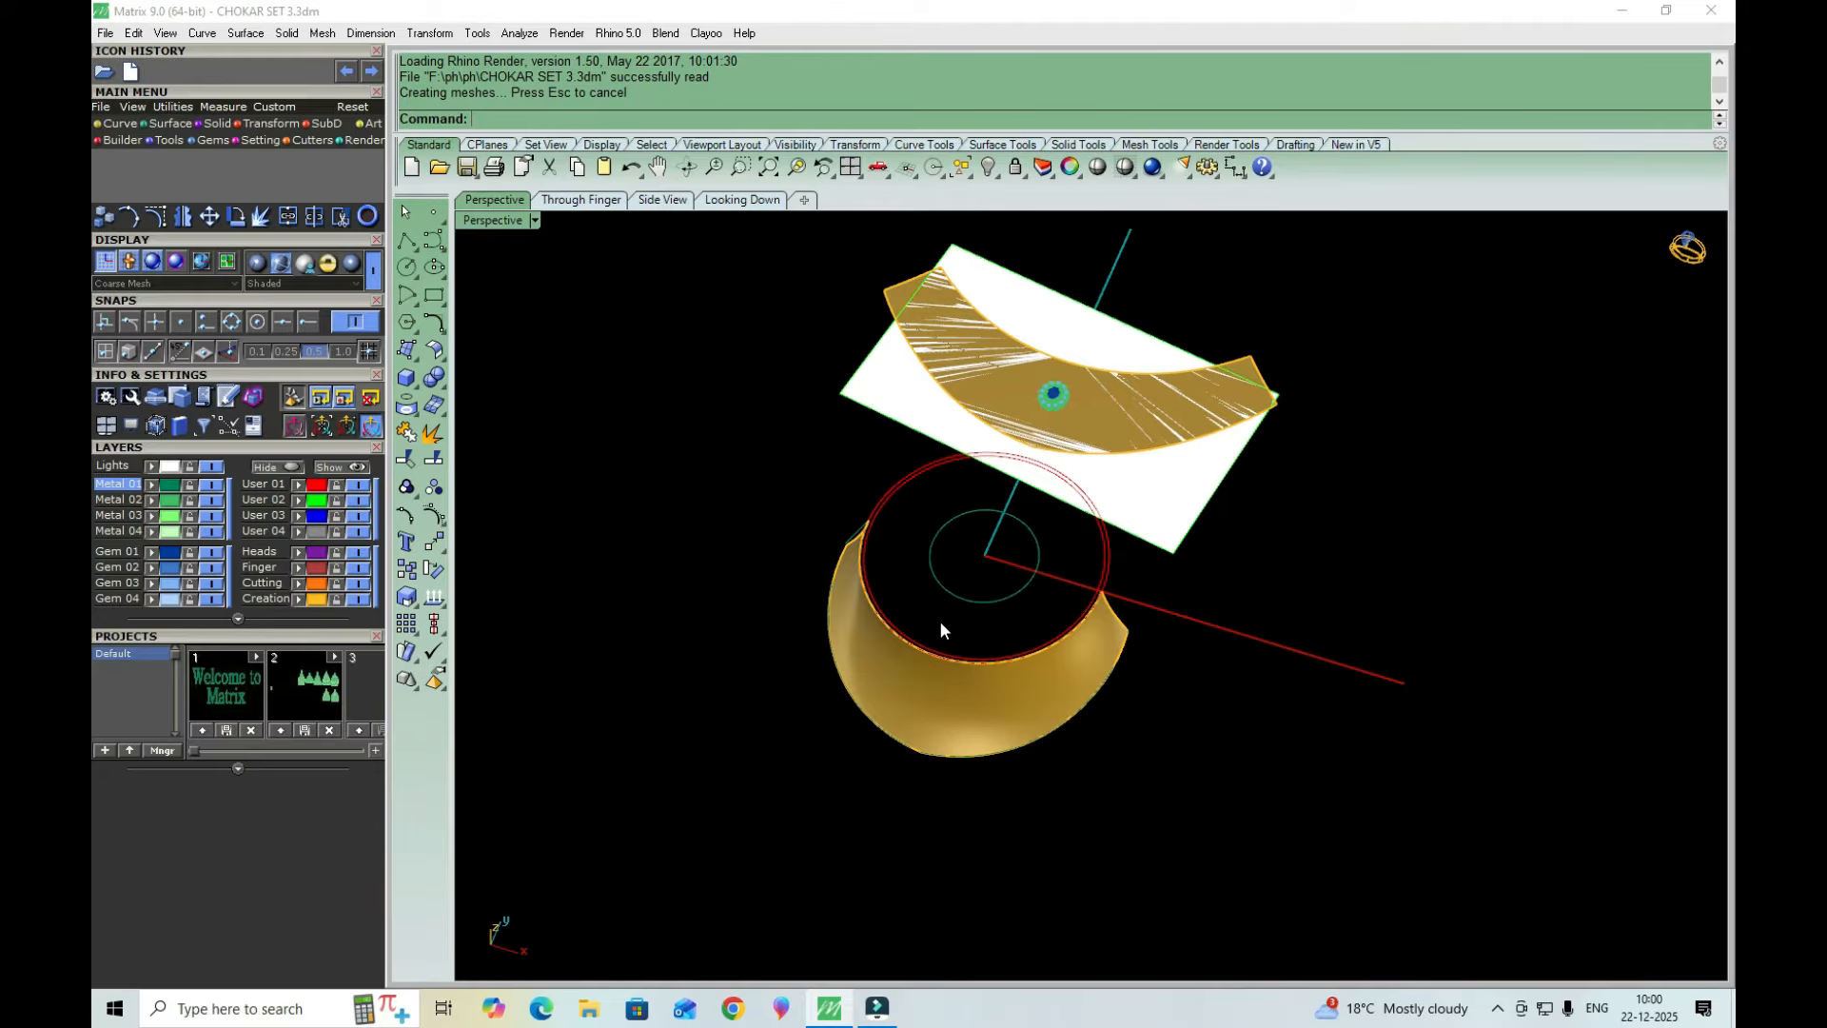
{"action": "right_click_drag", "start_coordinate": [901, 626], "coordinate": [974, 703]}
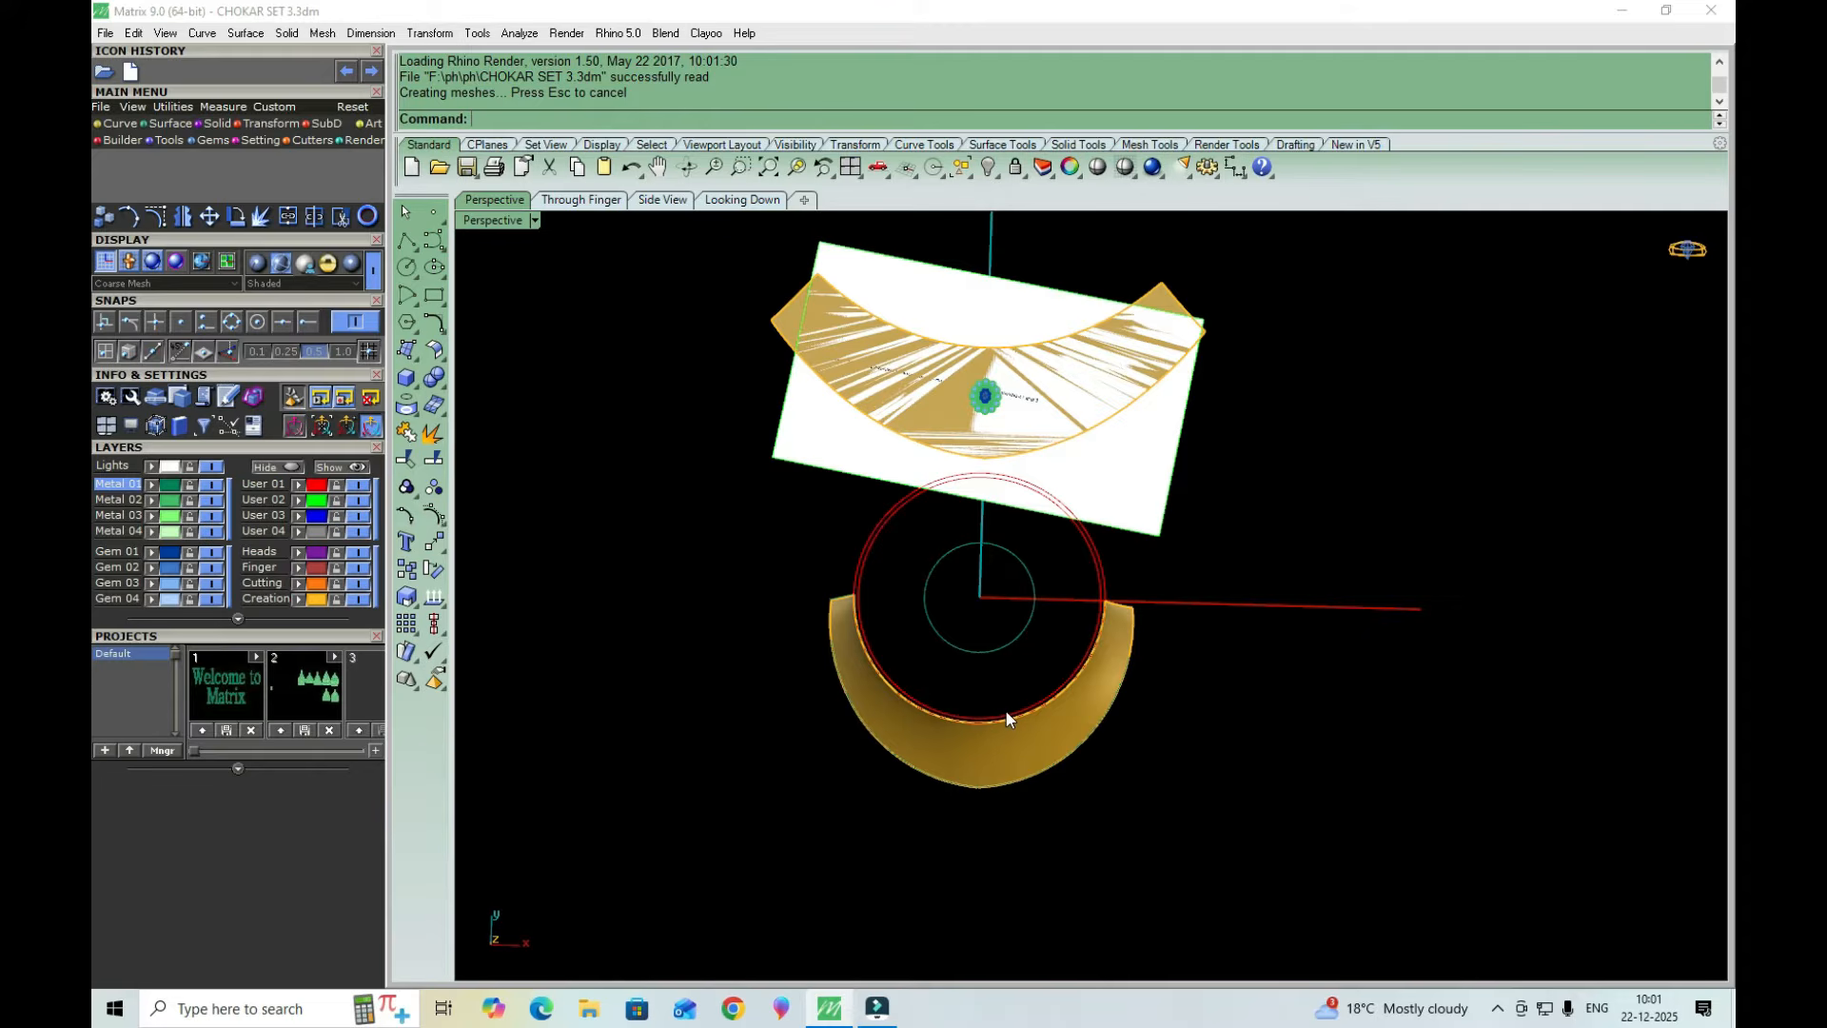
{"action": "right_click_drag", "start_coordinate": [1020, 754], "coordinate": [1006, 688]}
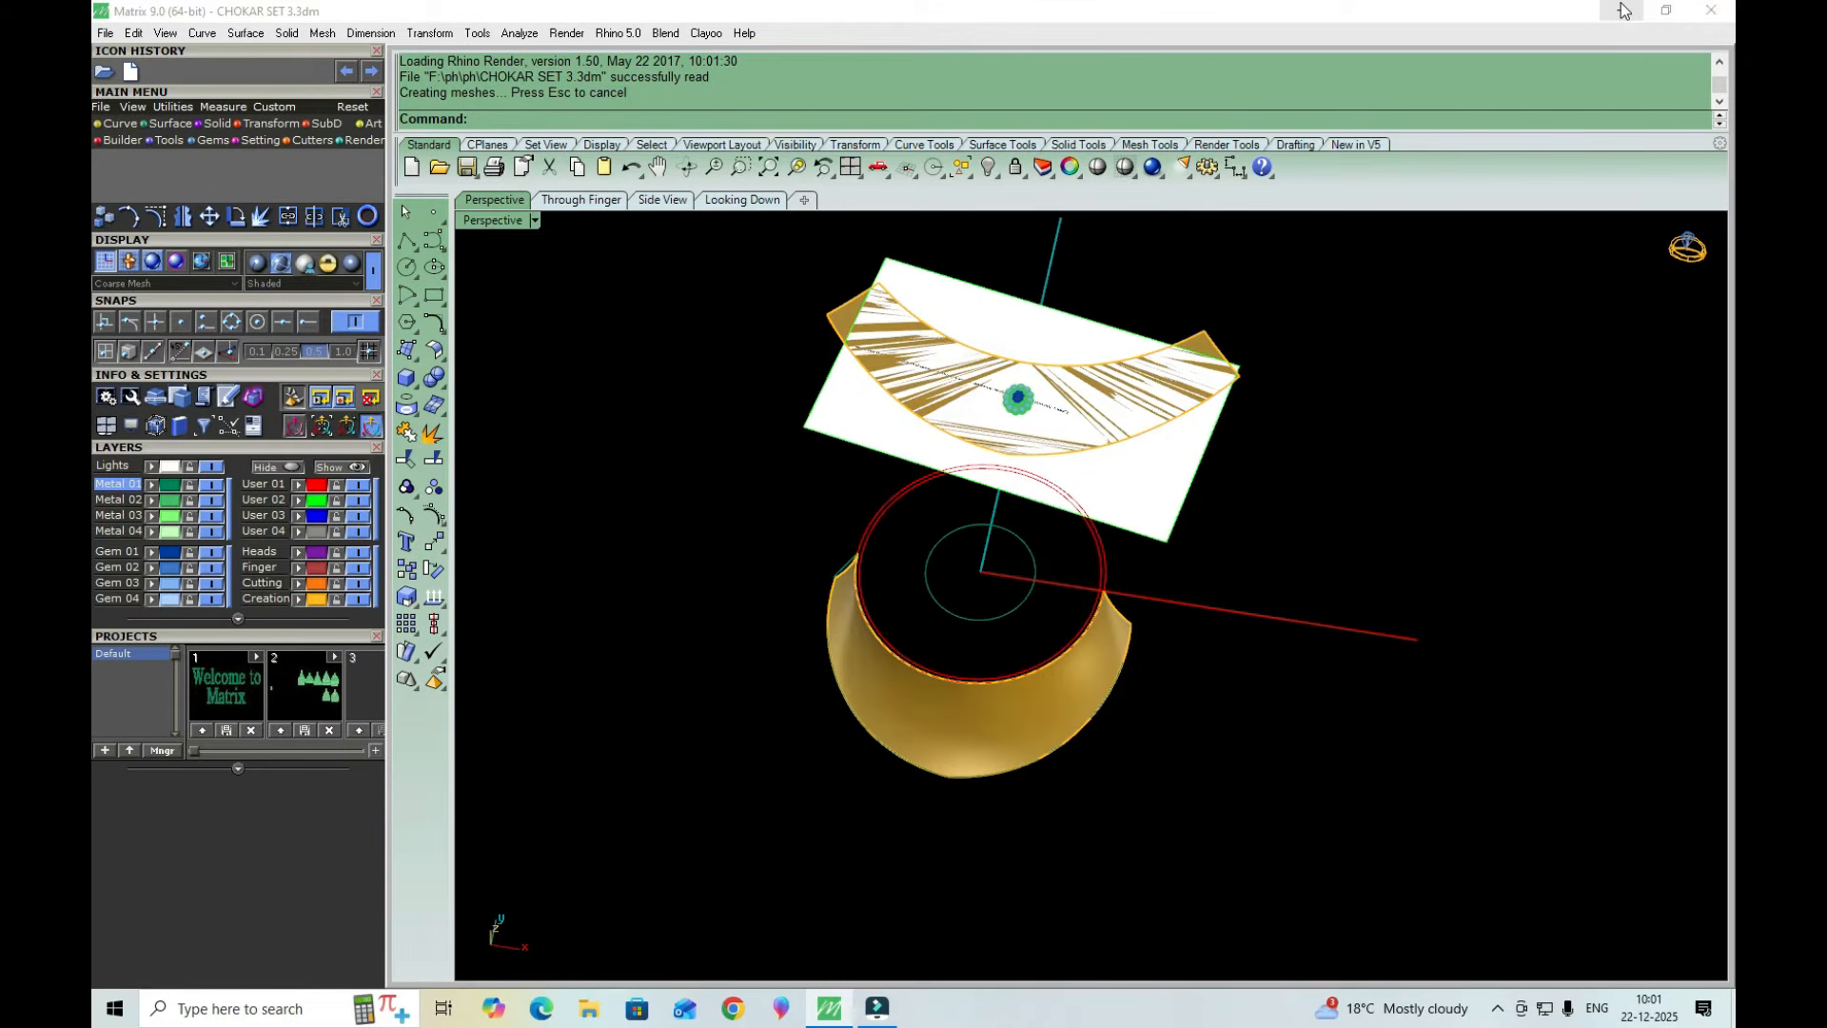
{"action": "right_click_drag", "start_coordinate": [1230, 420], "coordinate": [991, 674]}
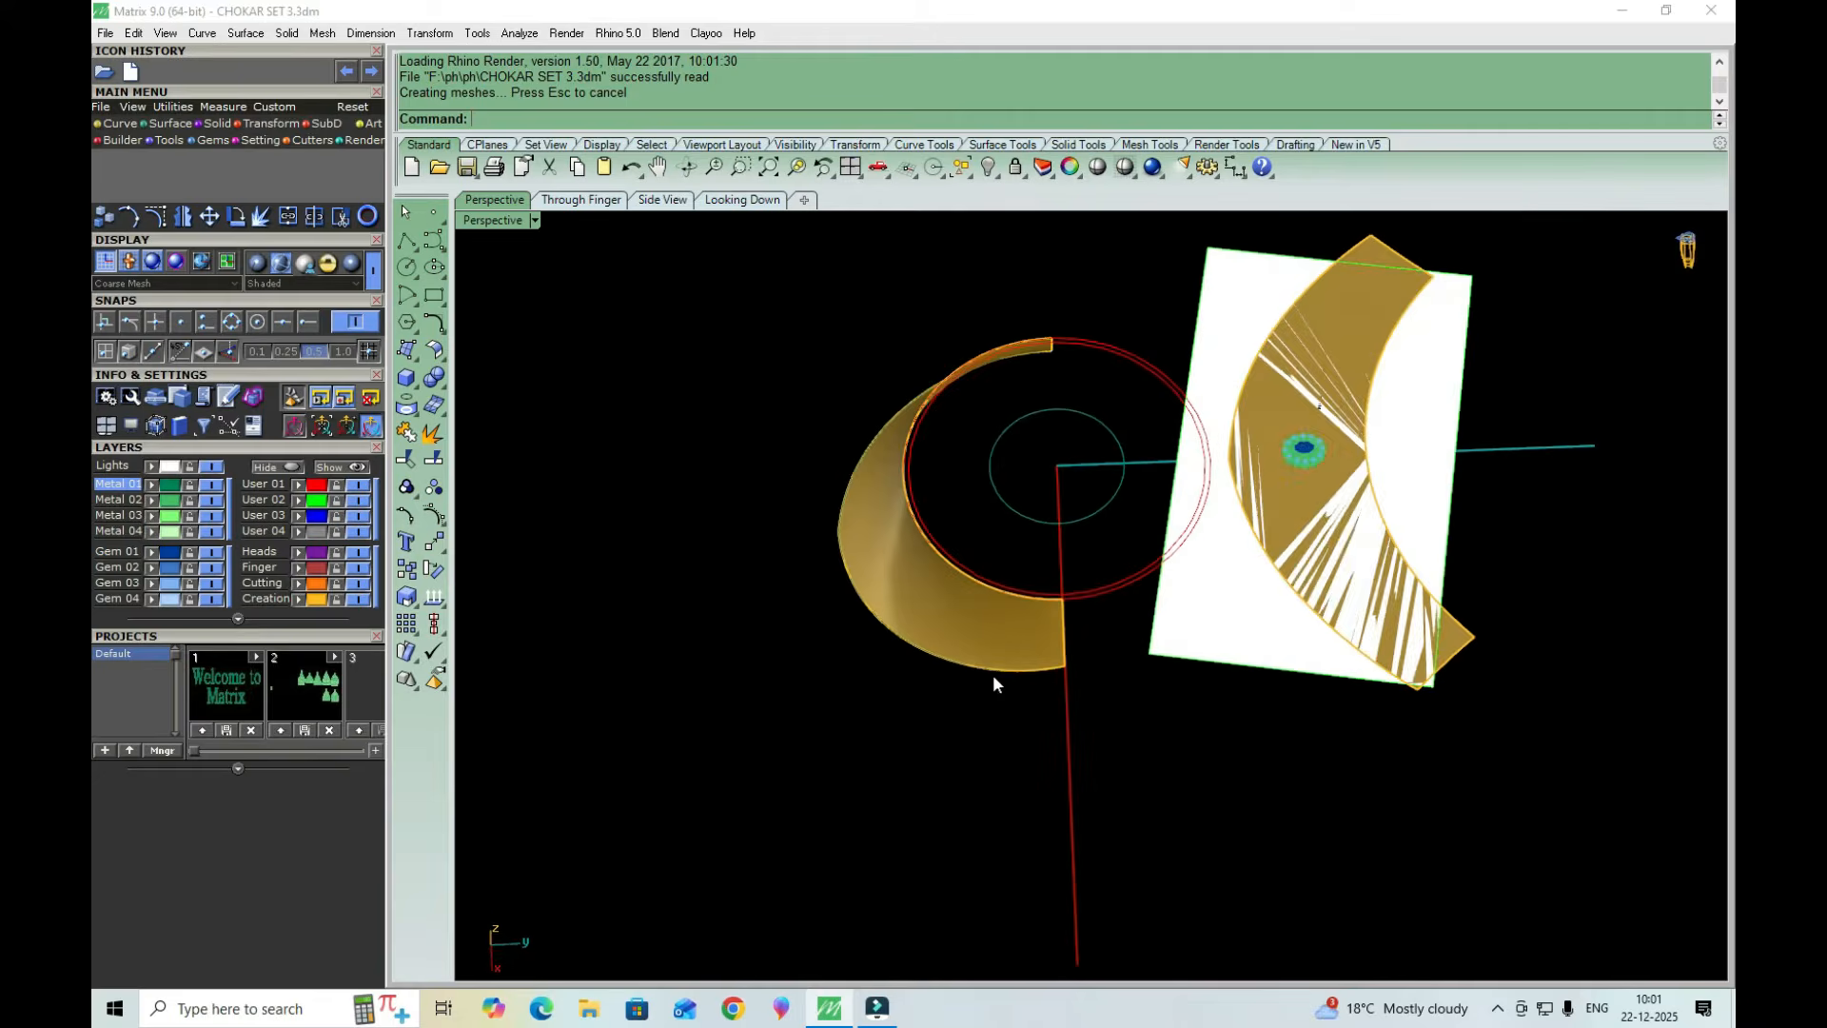
{"action": "scroll", "coordinate": [1015, 529], "scroll_direction": "up", "scroll_amount": 2}
{"action": "right_click_drag", "start_coordinate": [1012, 524], "coordinate": [1021, 594]}
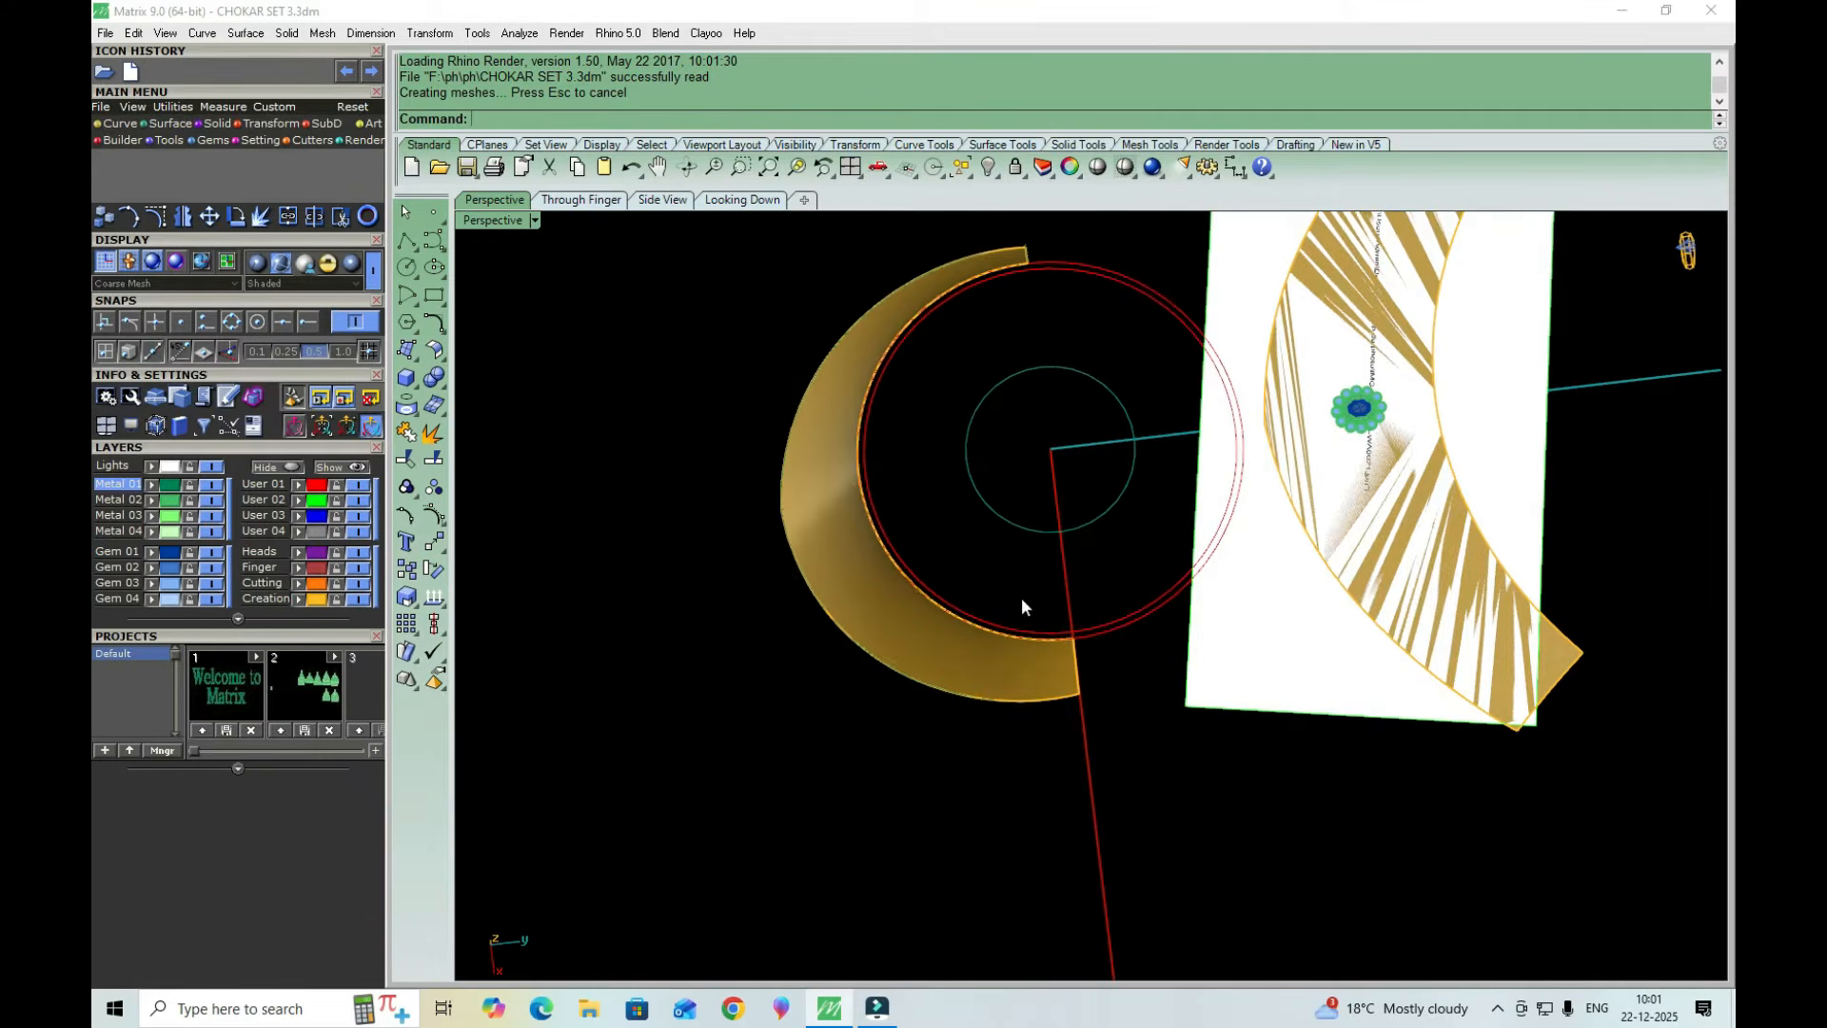
{"action": "scroll", "coordinate": [1023, 606], "scroll_direction": "down", "scroll_amount": 3}
{"action": "right_click_drag", "start_coordinate": [1011, 670], "coordinate": [983, 711]}
{"action": "scroll", "coordinate": [1013, 708], "scroll_direction": "up", "scroll_amount": 3}
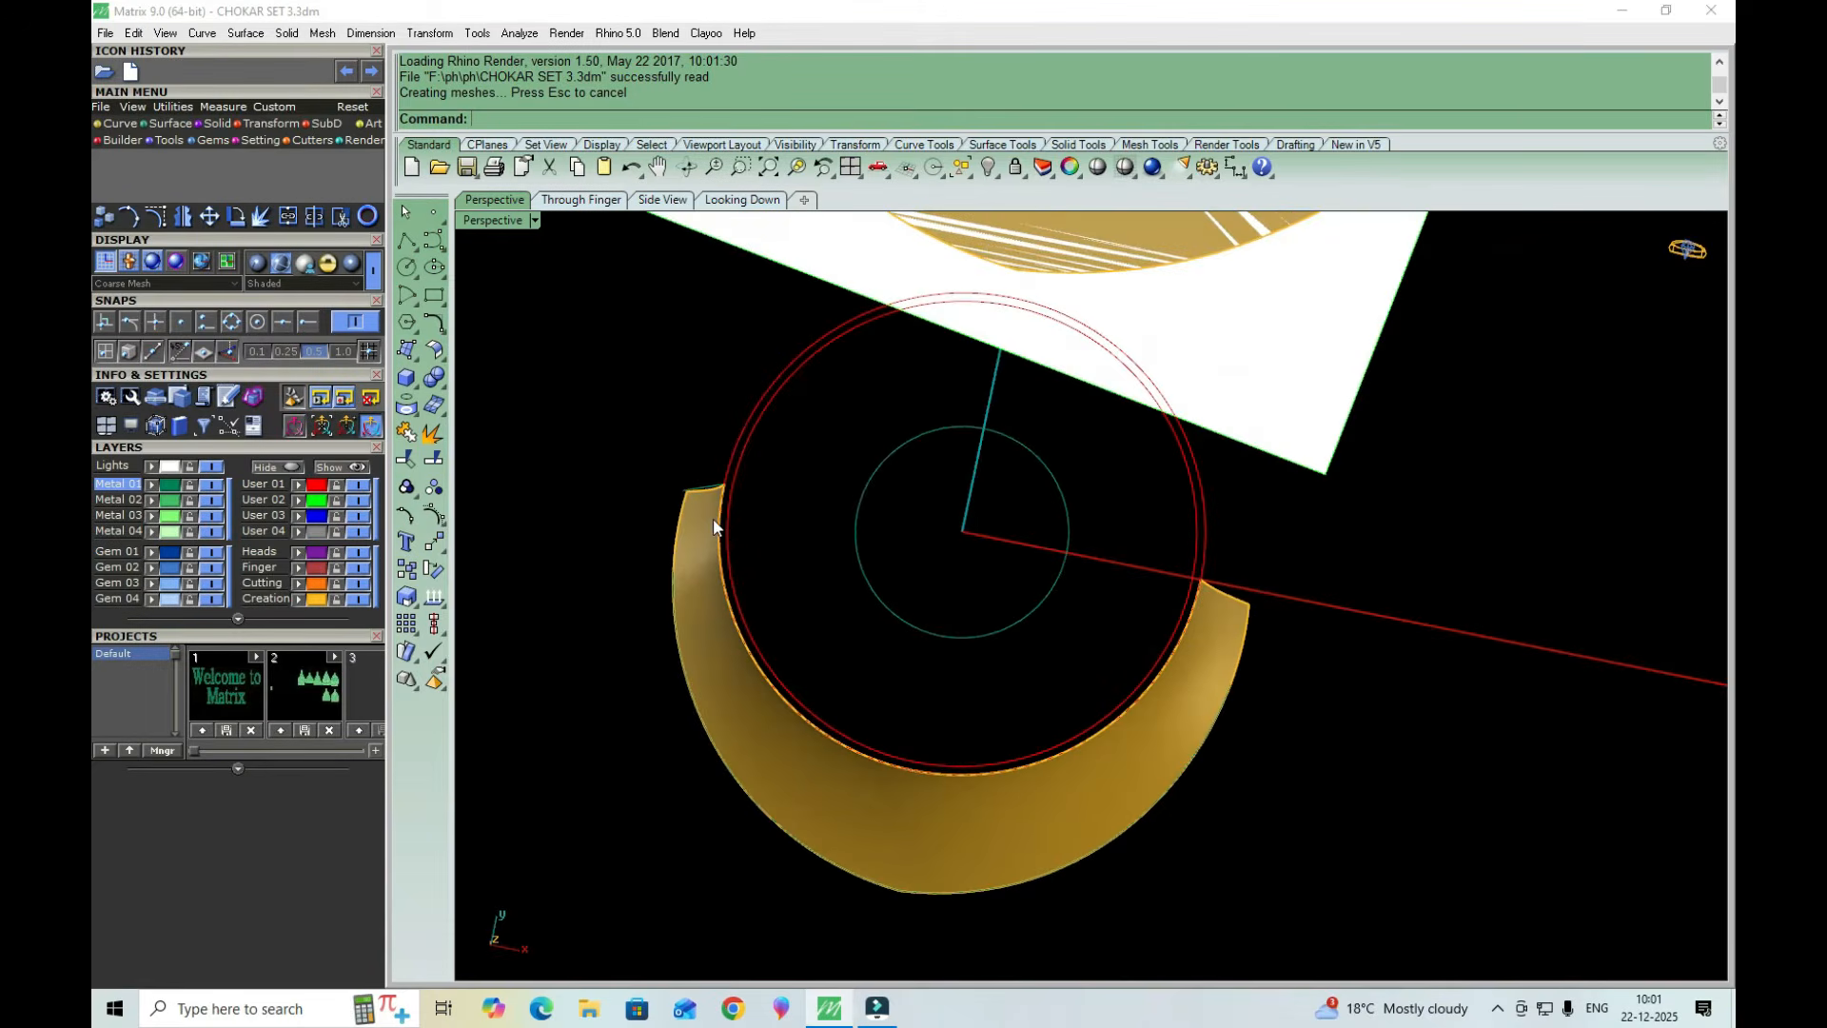
{"action": "scroll", "coordinate": [716, 527], "scroll_direction": "up", "scroll_amount": 4}
Enlarge the Looking Down view to full size and select the curved choker surface
{"action": "double_click", "coordinate": [506, 220]}
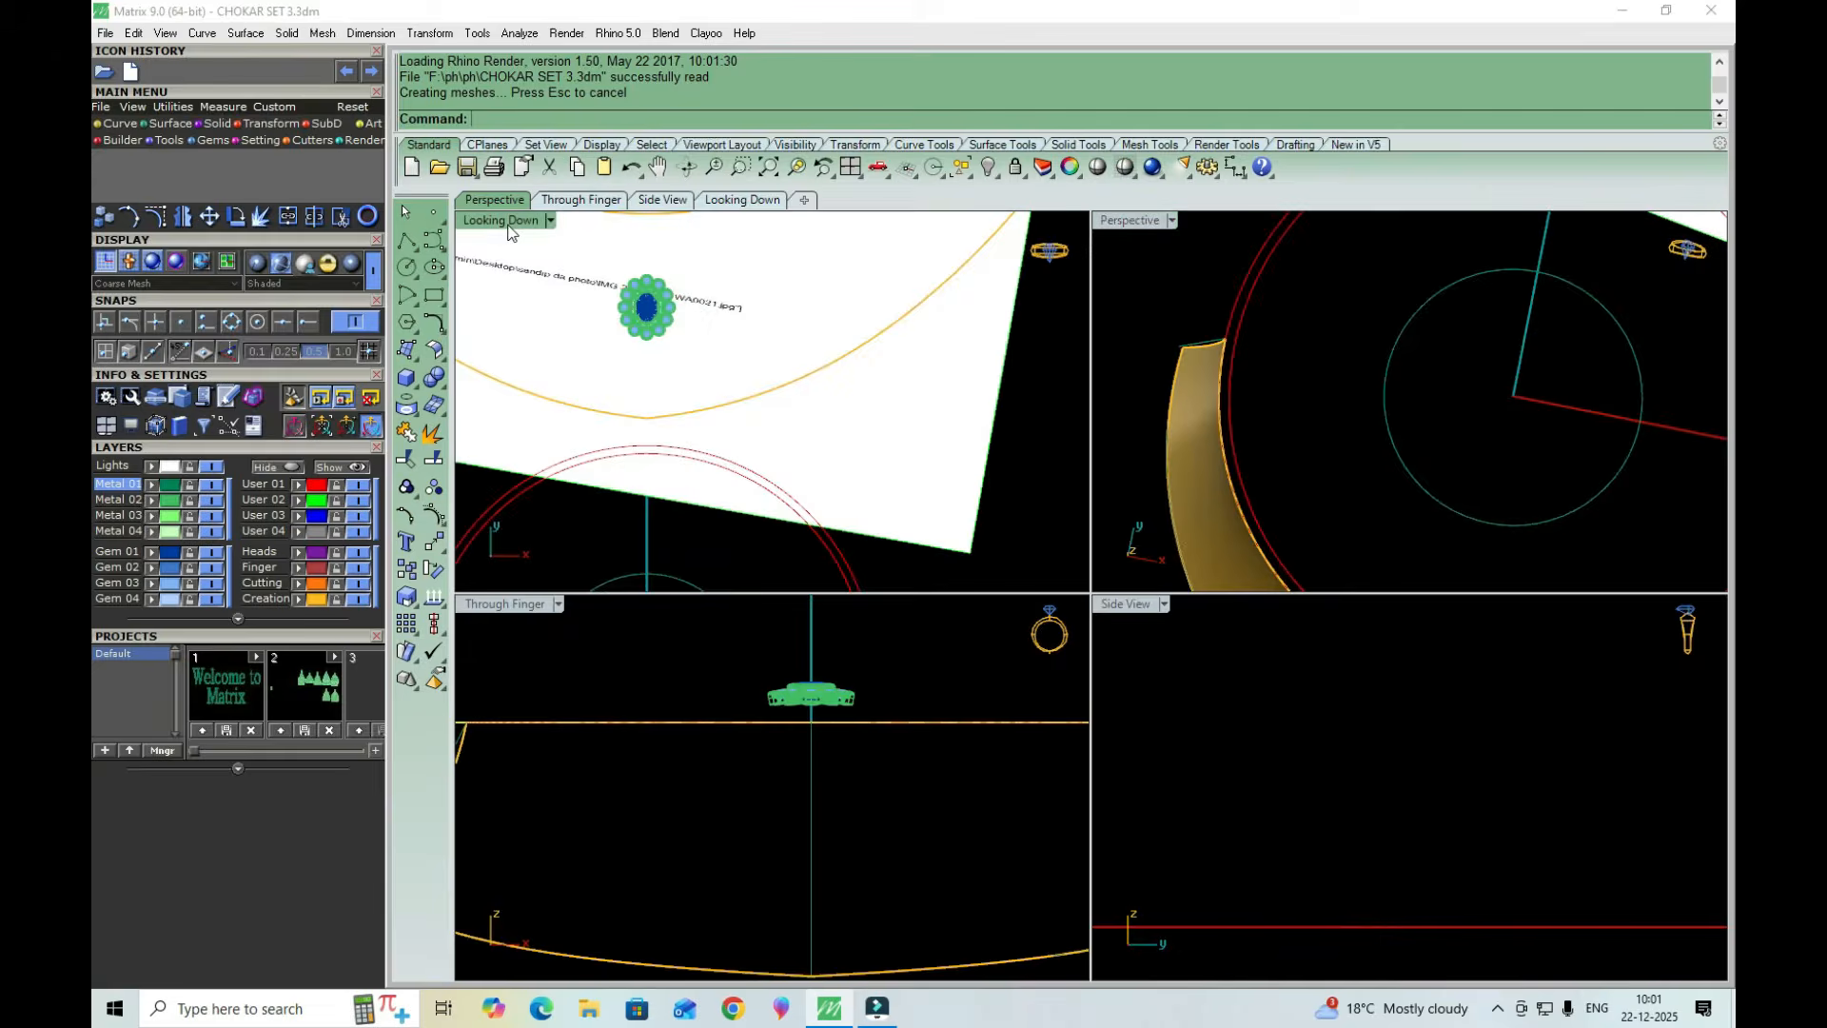
{"action": "double_click", "coordinate": [742, 199]}
{"action": "scroll", "coordinate": [683, 618], "scroll_direction": "up", "scroll_amount": 8}
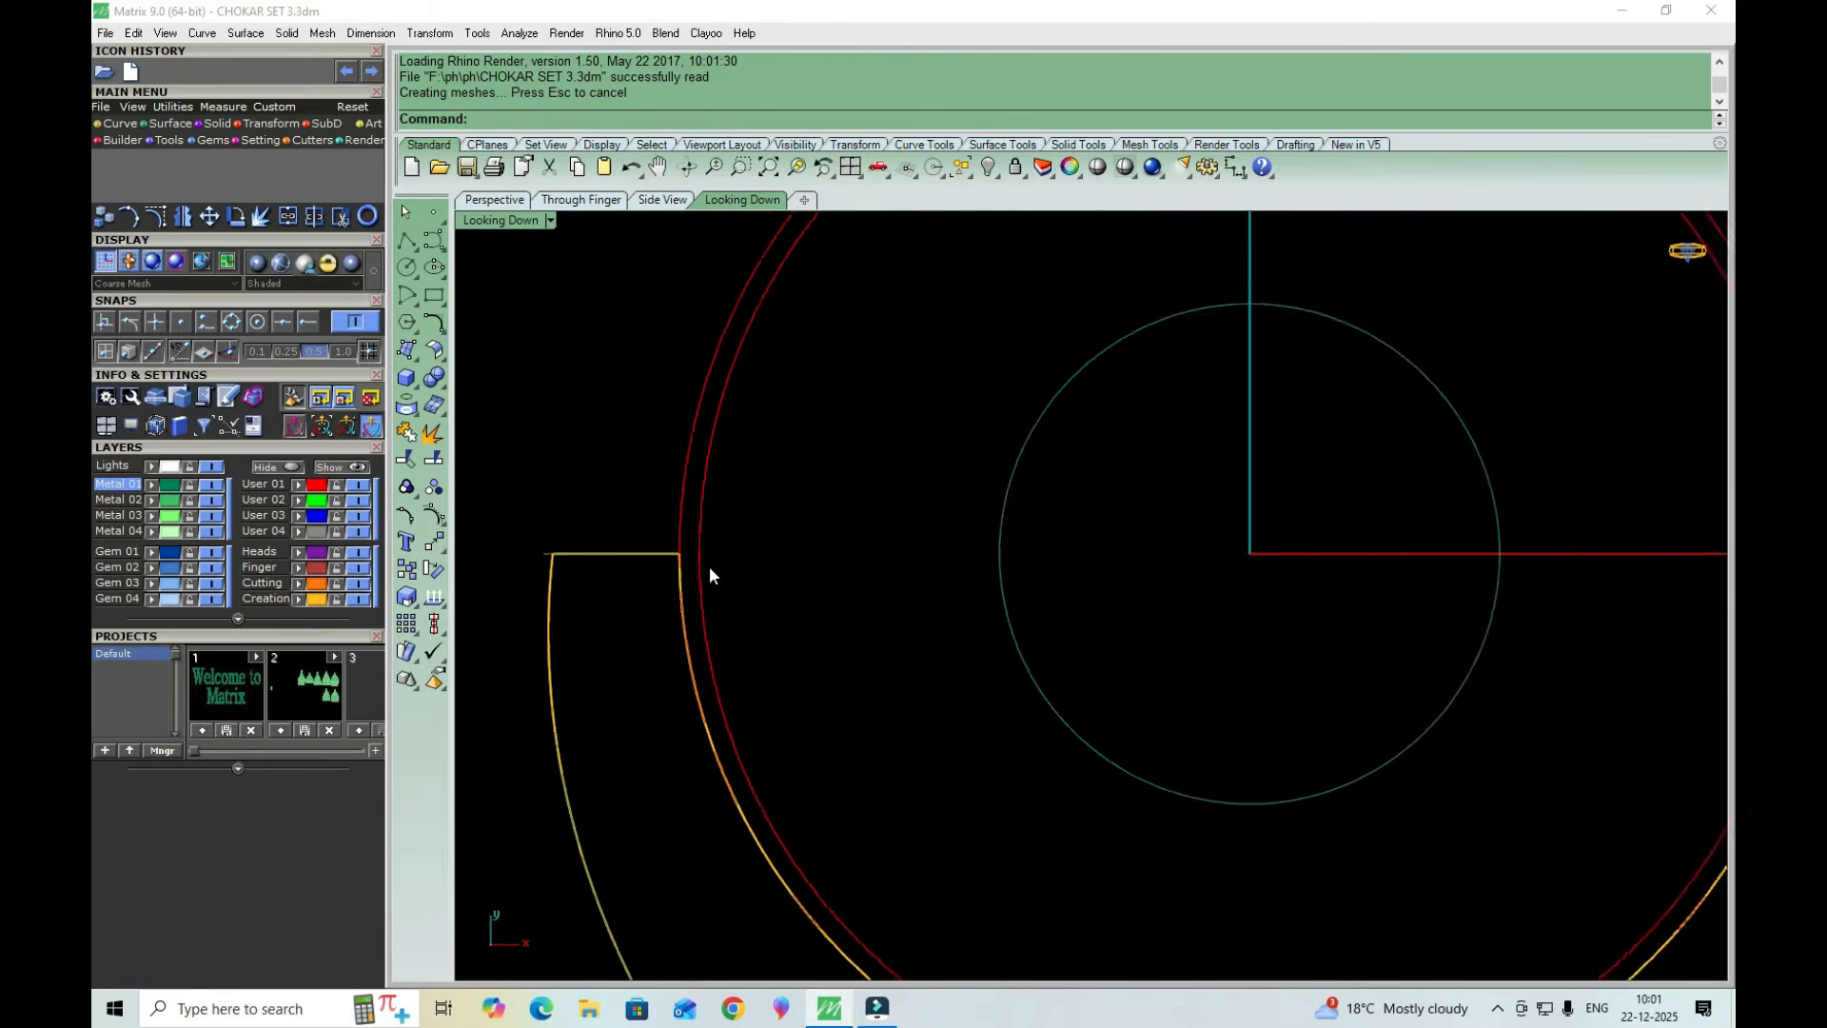
{"action": "scroll", "coordinate": [667, 523], "scroll_direction": "down", "scroll_amount": 4}
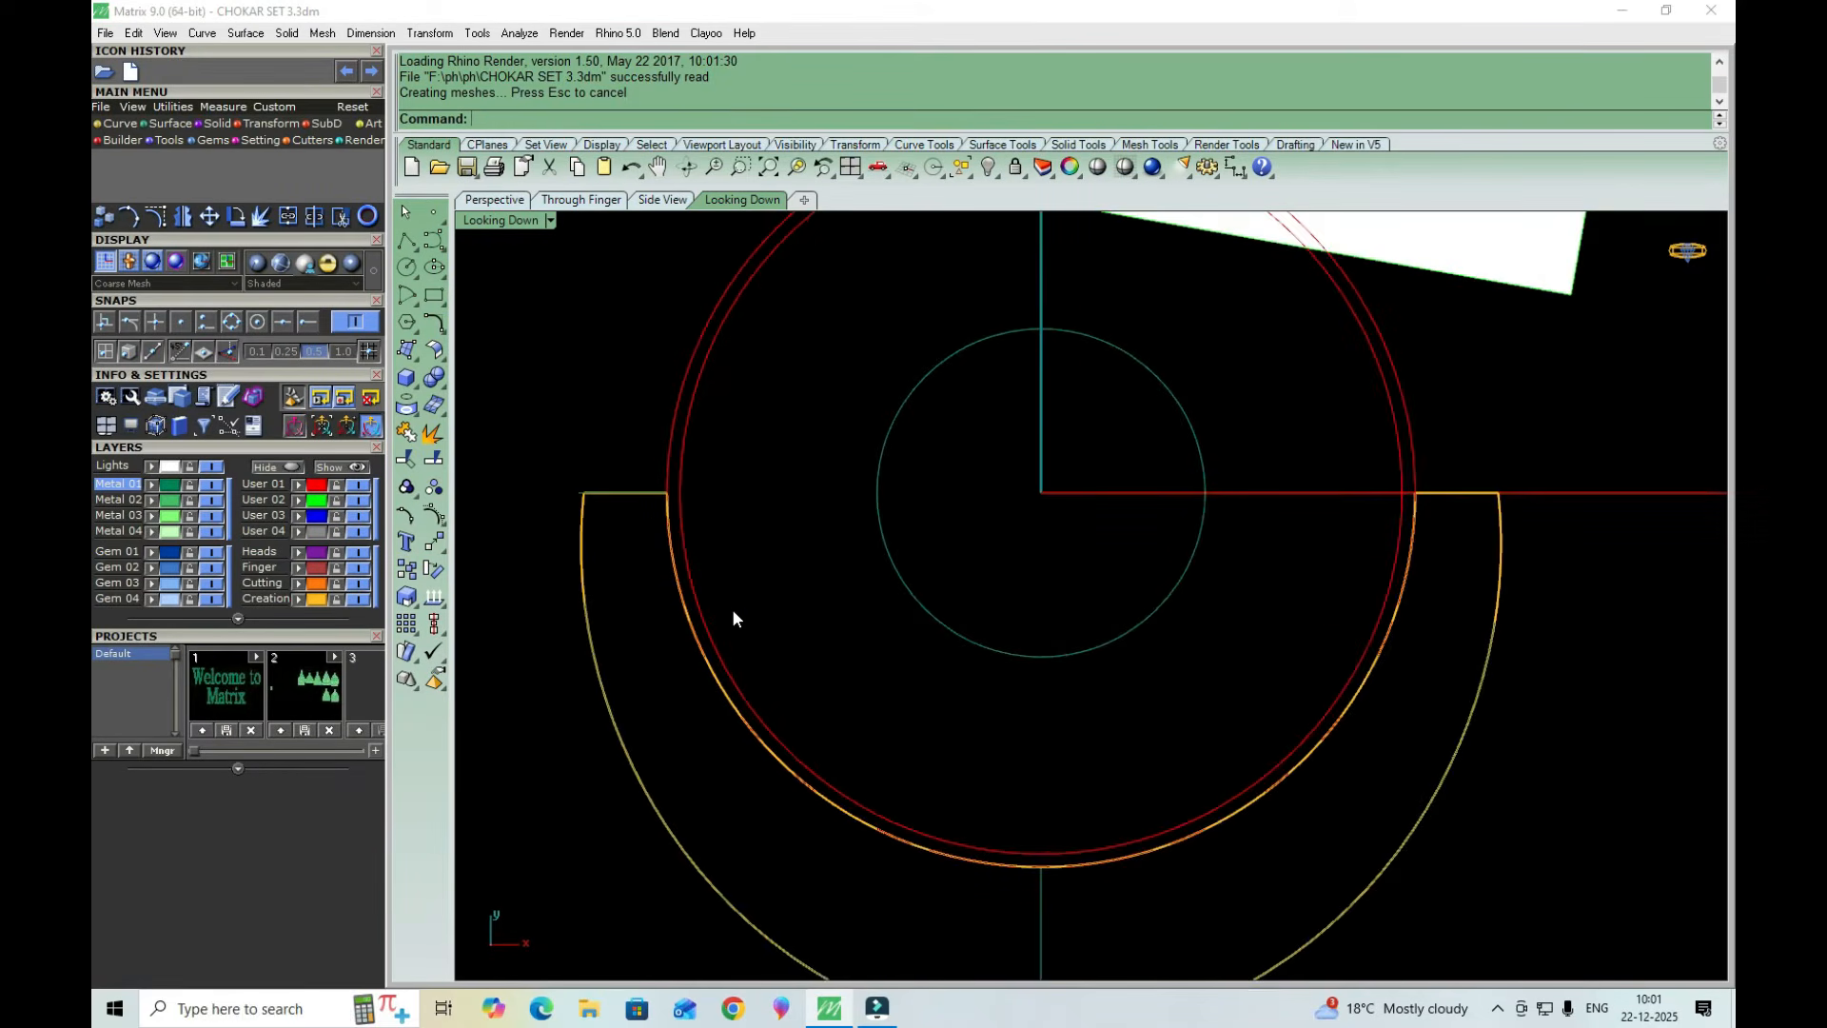
{"action": "left_click", "coordinate": [665, 510]}
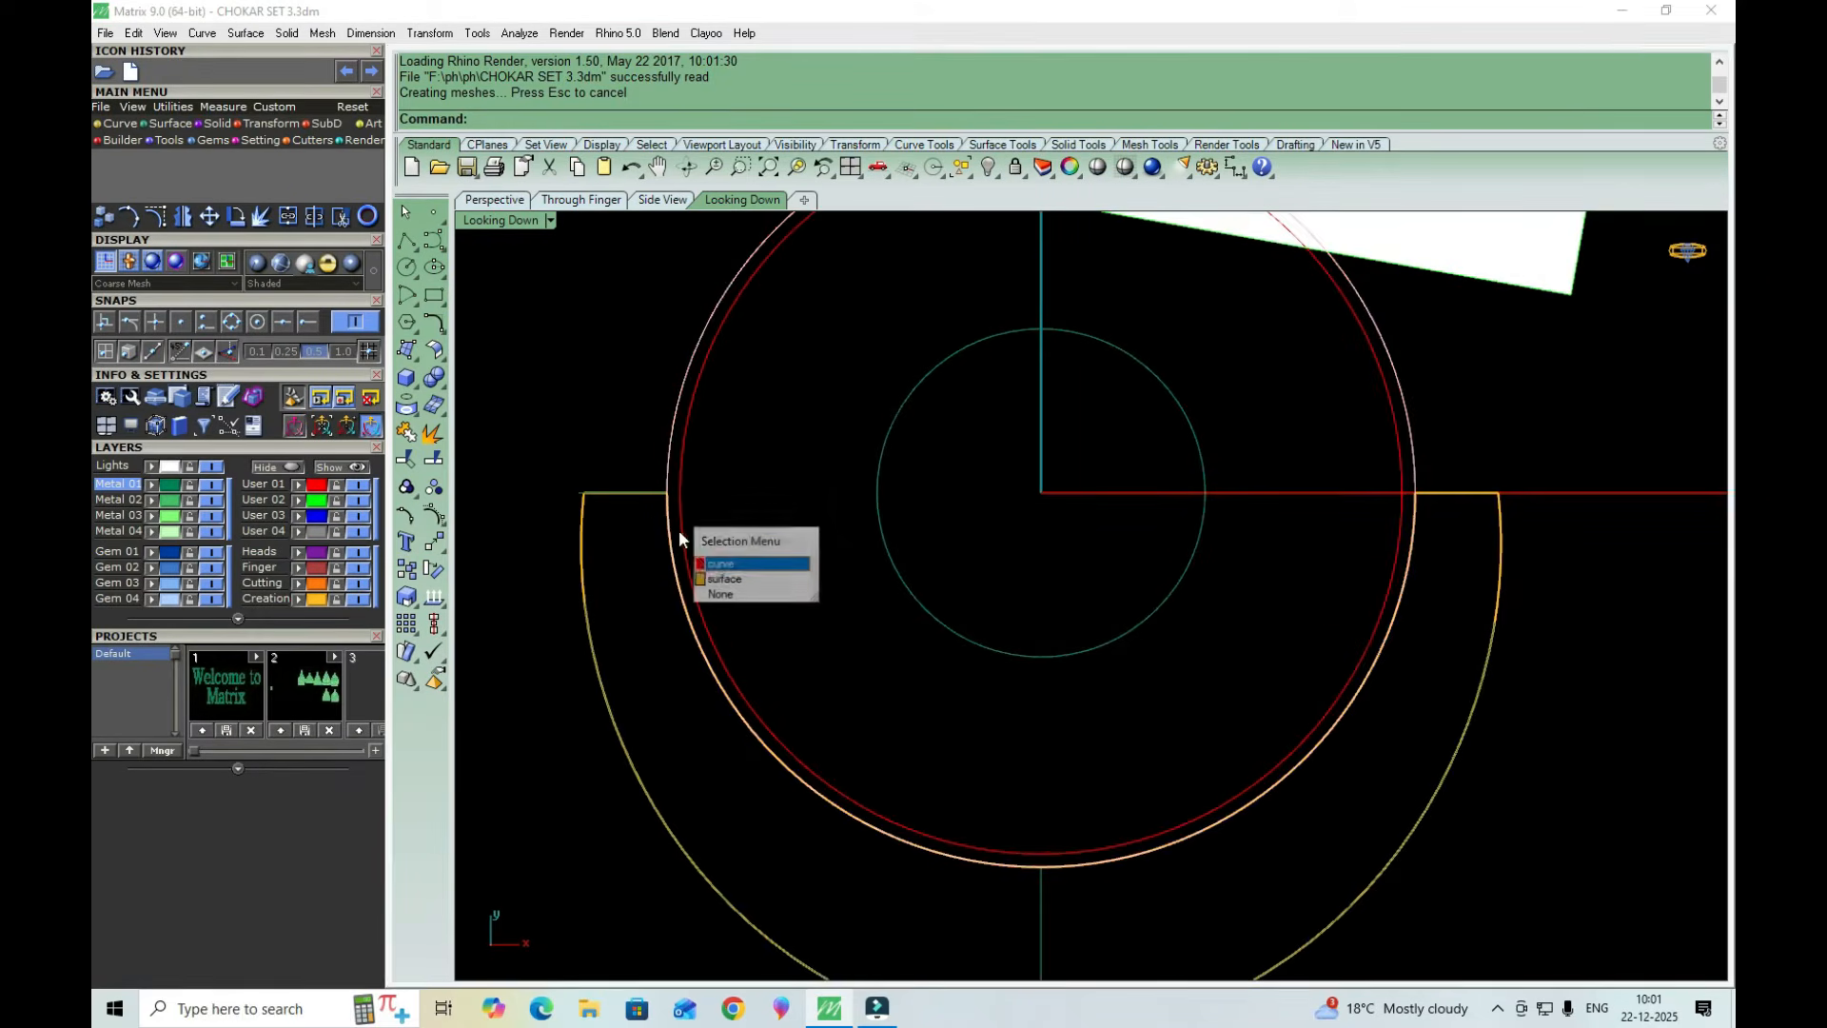
{"action": "left_click", "coordinate": [752, 581]}
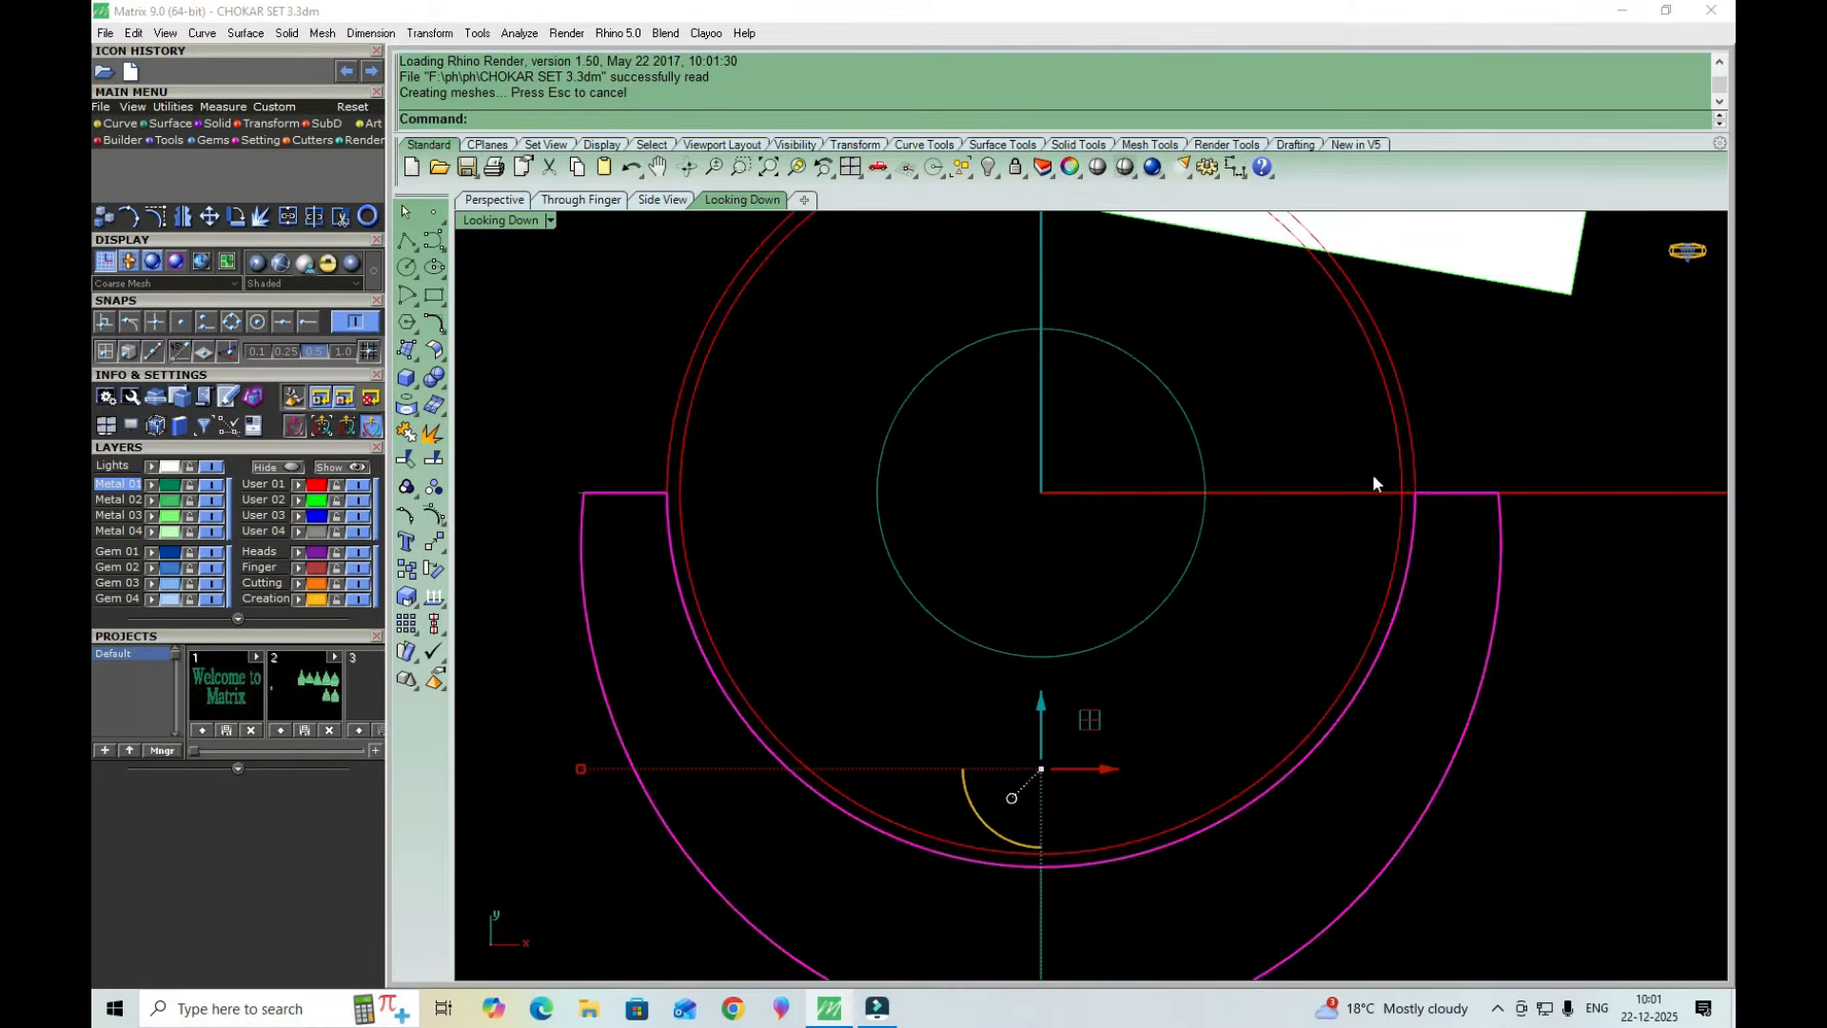
Draw a straight horizontal line joining the two inner end corners of the curved choker surface
{"action": "left_click", "coordinate": [121, 123]}
{"action": "left_click", "coordinate": [129, 164]}
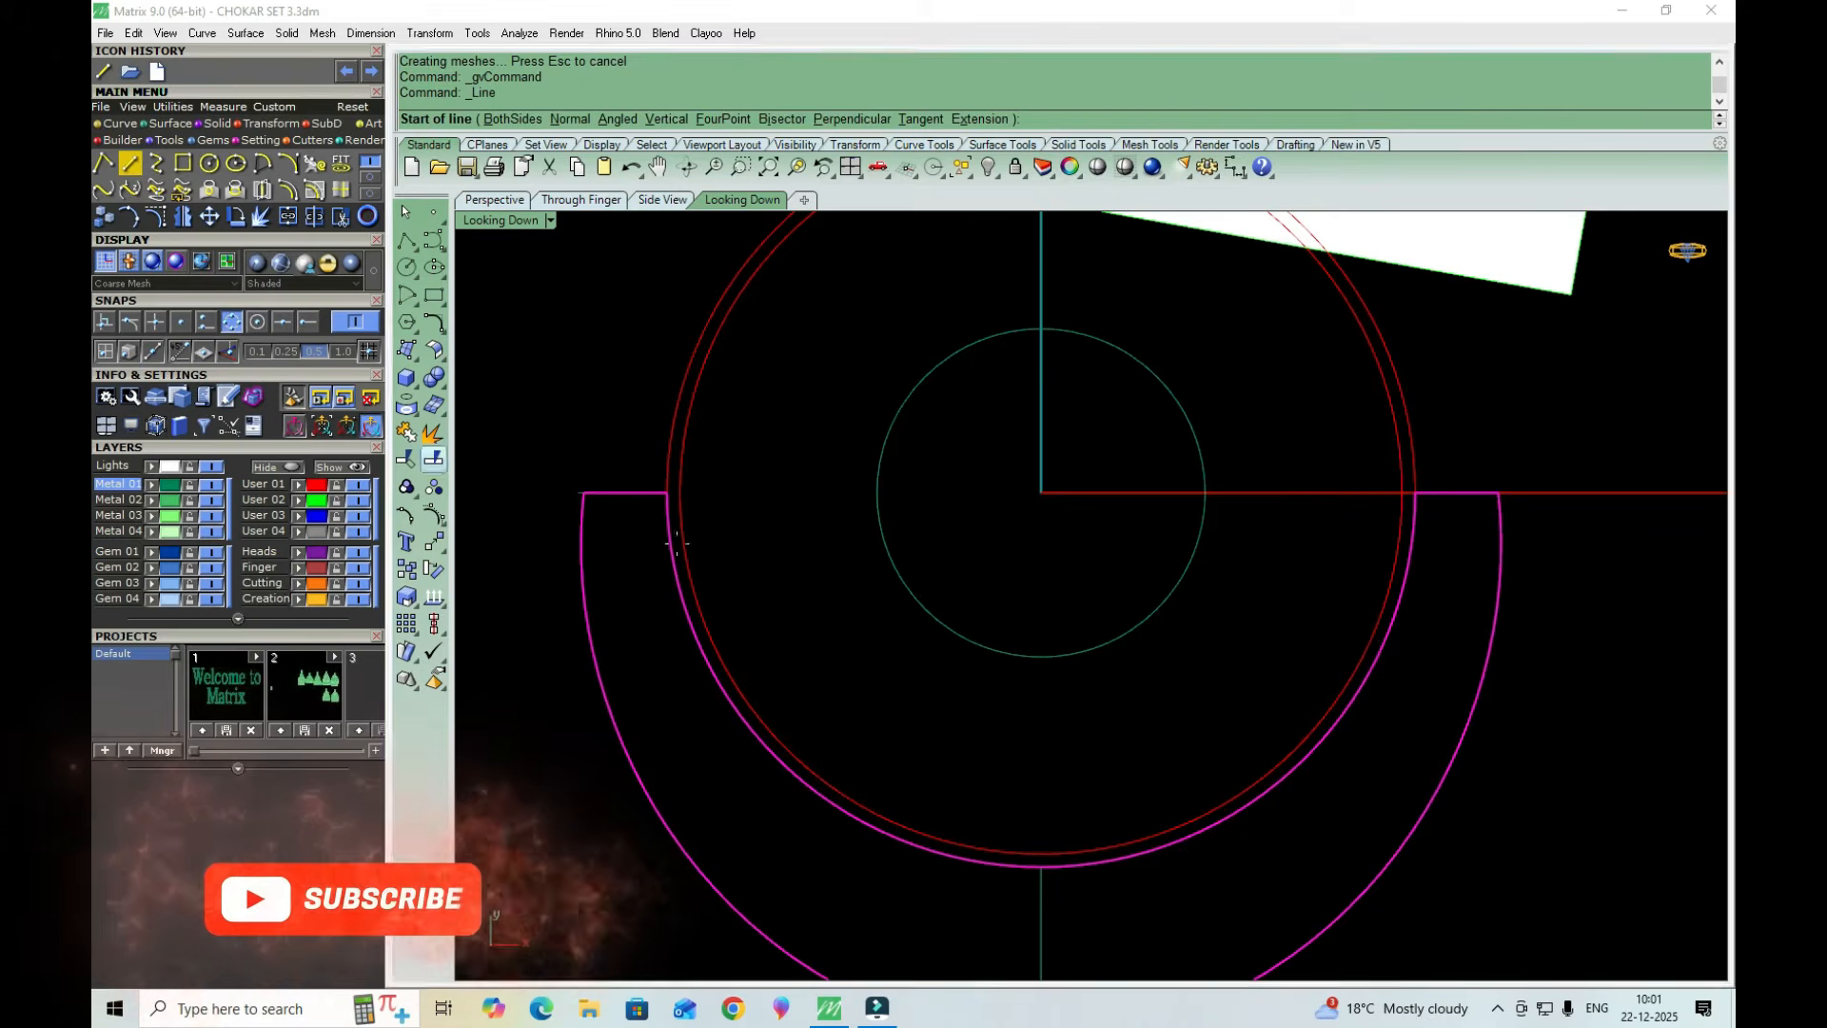
{"action": "scroll", "coordinate": [708, 514], "scroll_direction": "up", "scroll_amount": 4}
{"action": "left_click", "coordinate": [632, 495]}
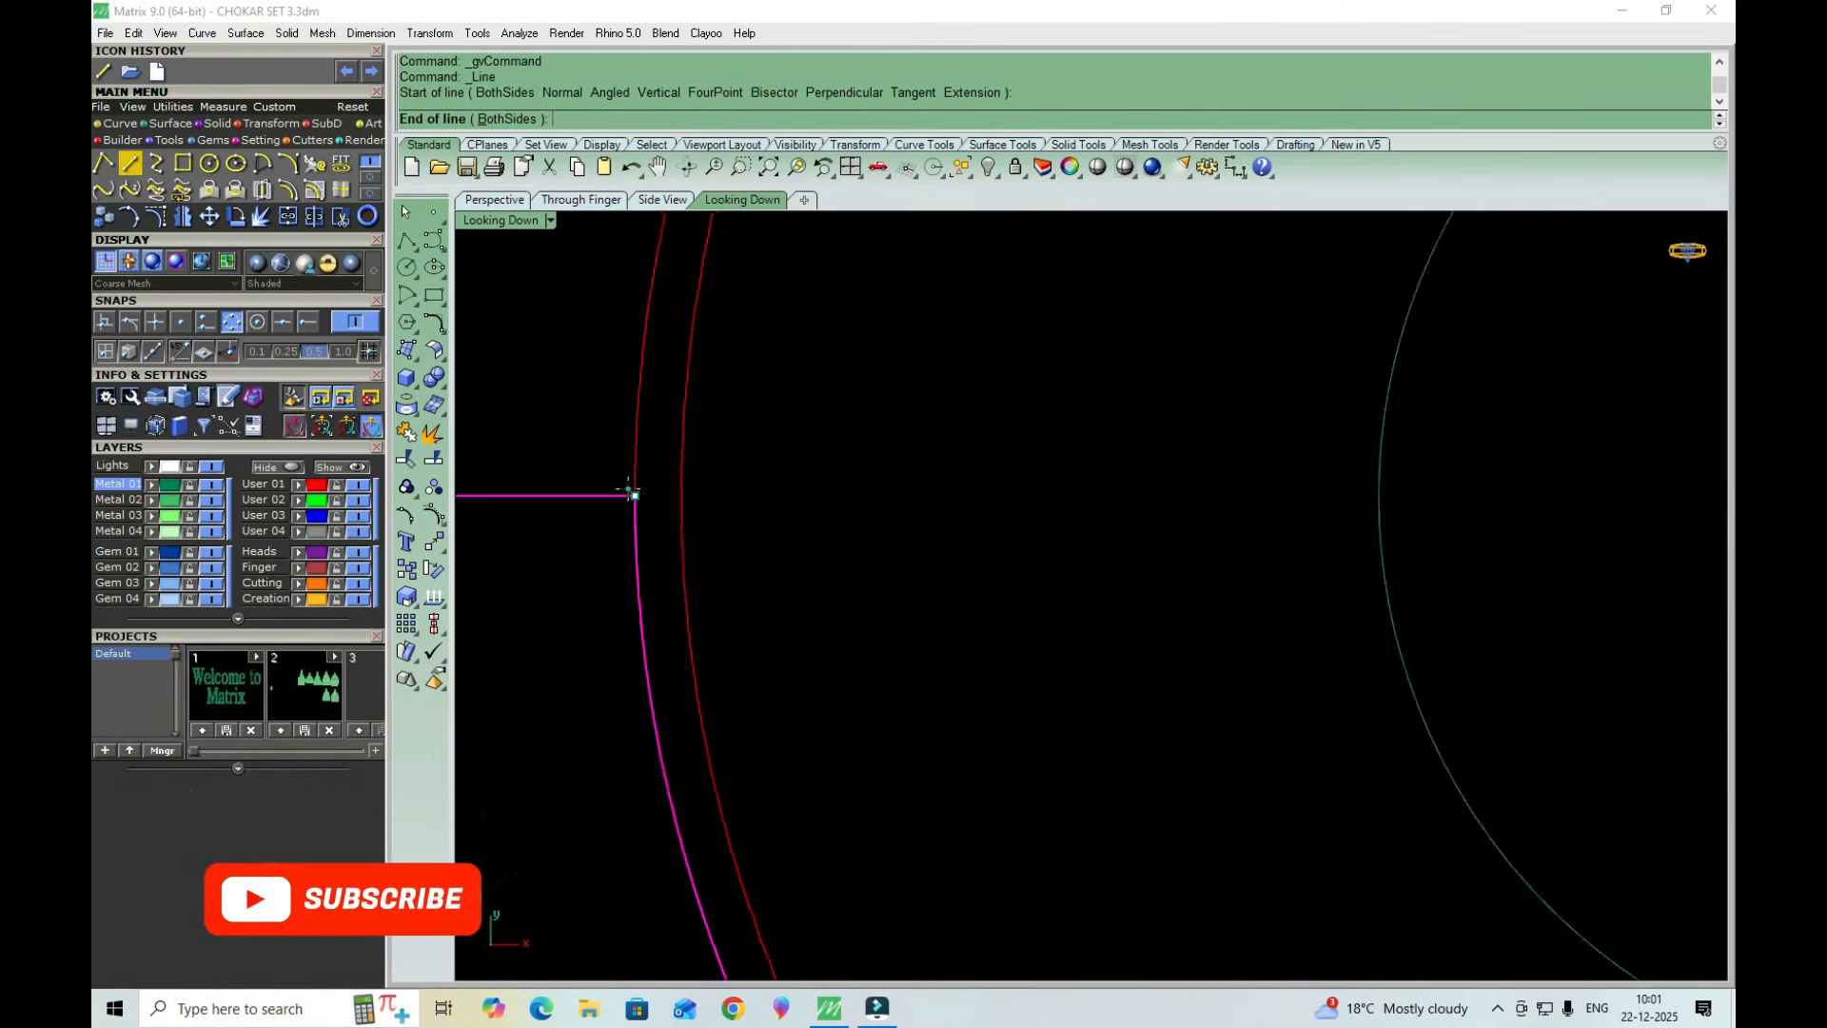
{"action": "scroll", "coordinate": [632, 495], "scroll_direction": "down", "scroll_amount": 5}
{"action": "left_click", "coordinate": [1111, 496]}
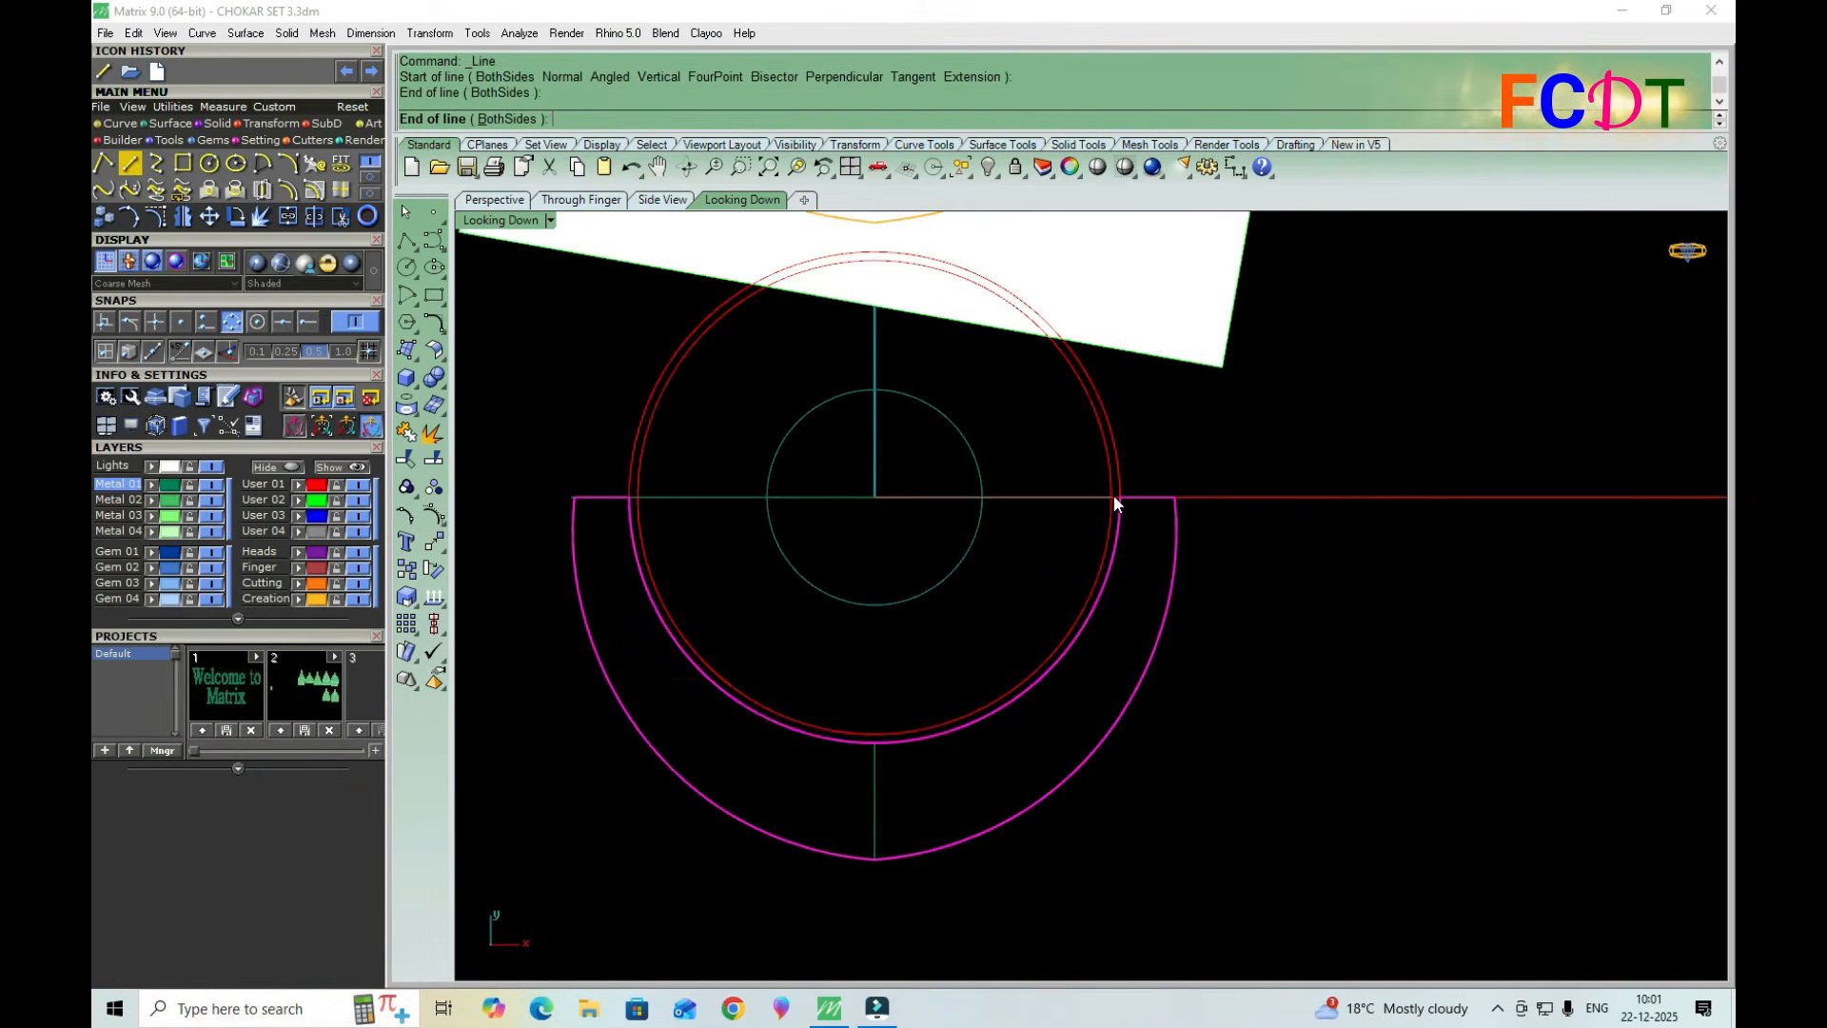
Scale the new line horizontally so it extends past the inner corners of the choker's ends
{"action": "left_click", "coordinate": [670, 498]}
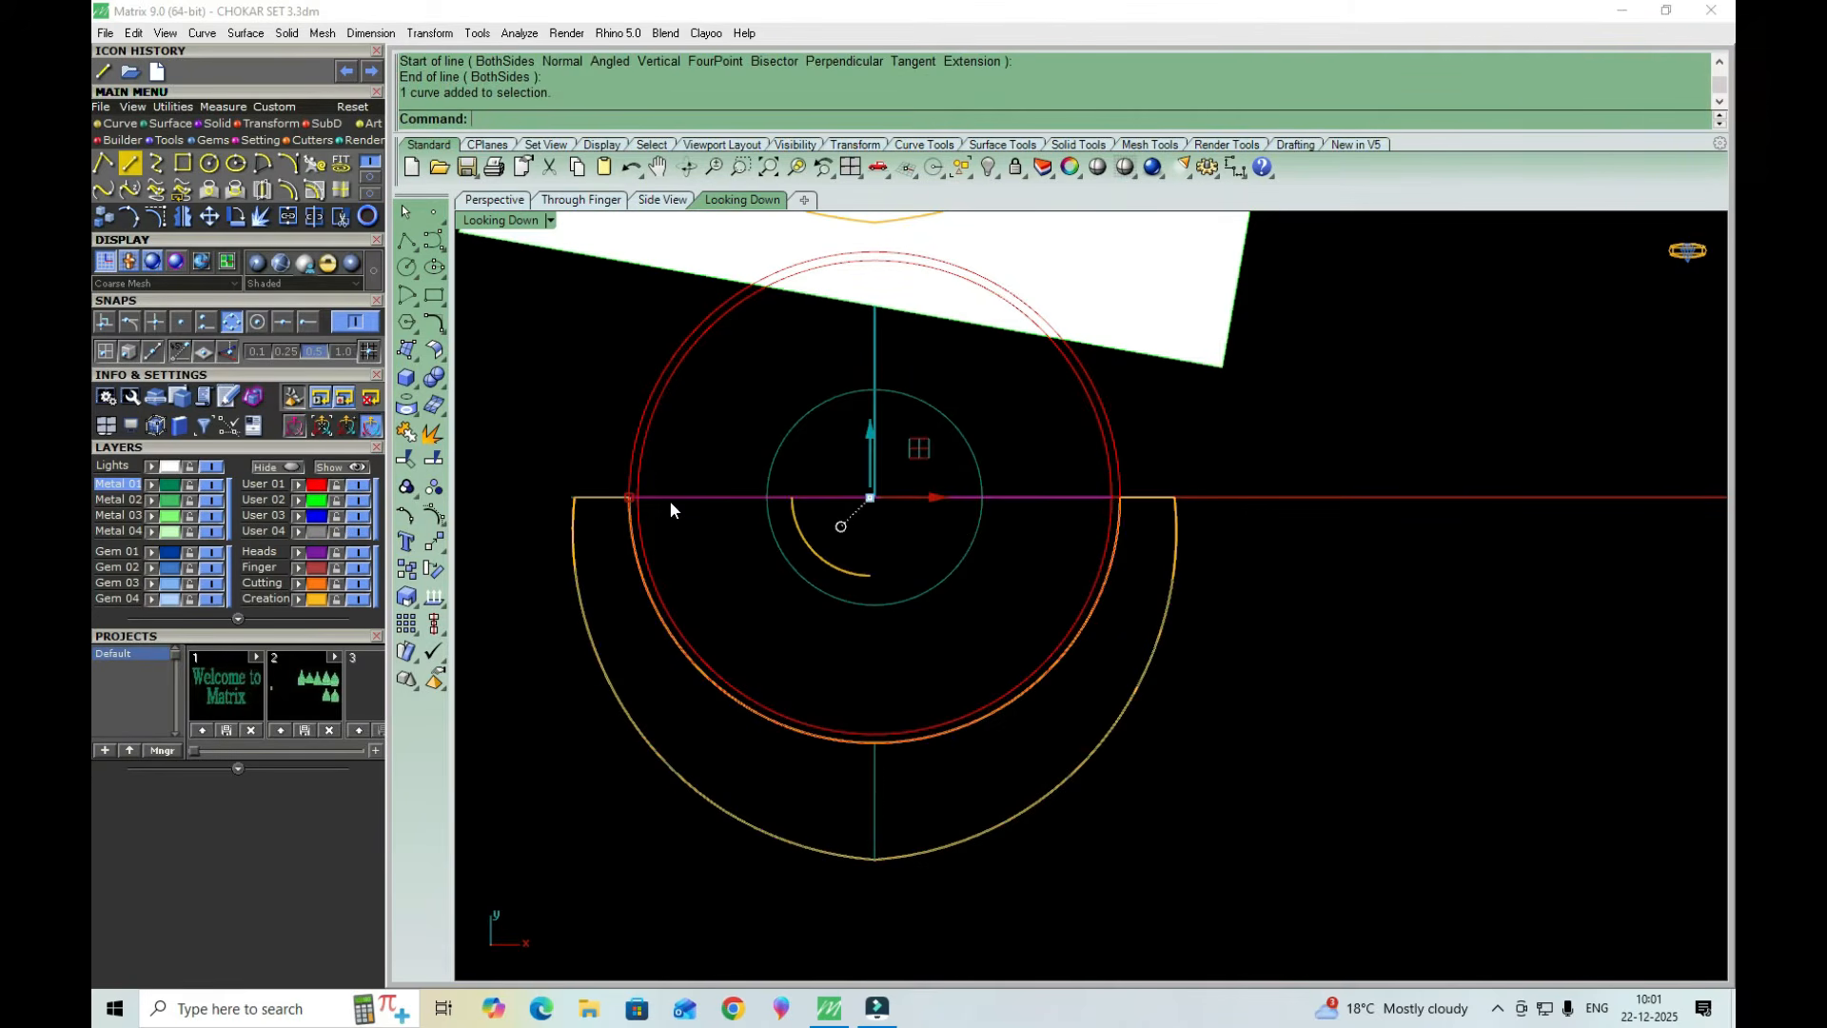
{"action": "left_click_drag", "start_coordinate": [627, 493], "coordinate": [1118, 493]}
{"action": "scroll", "coordinate": [1119, 491], "scroll_direction": "up", "scroll_amount": 2}
{"action": "scroll", "coordinate": [1120, 491], "scroll_direction": "down", "scroll_amount": 2}
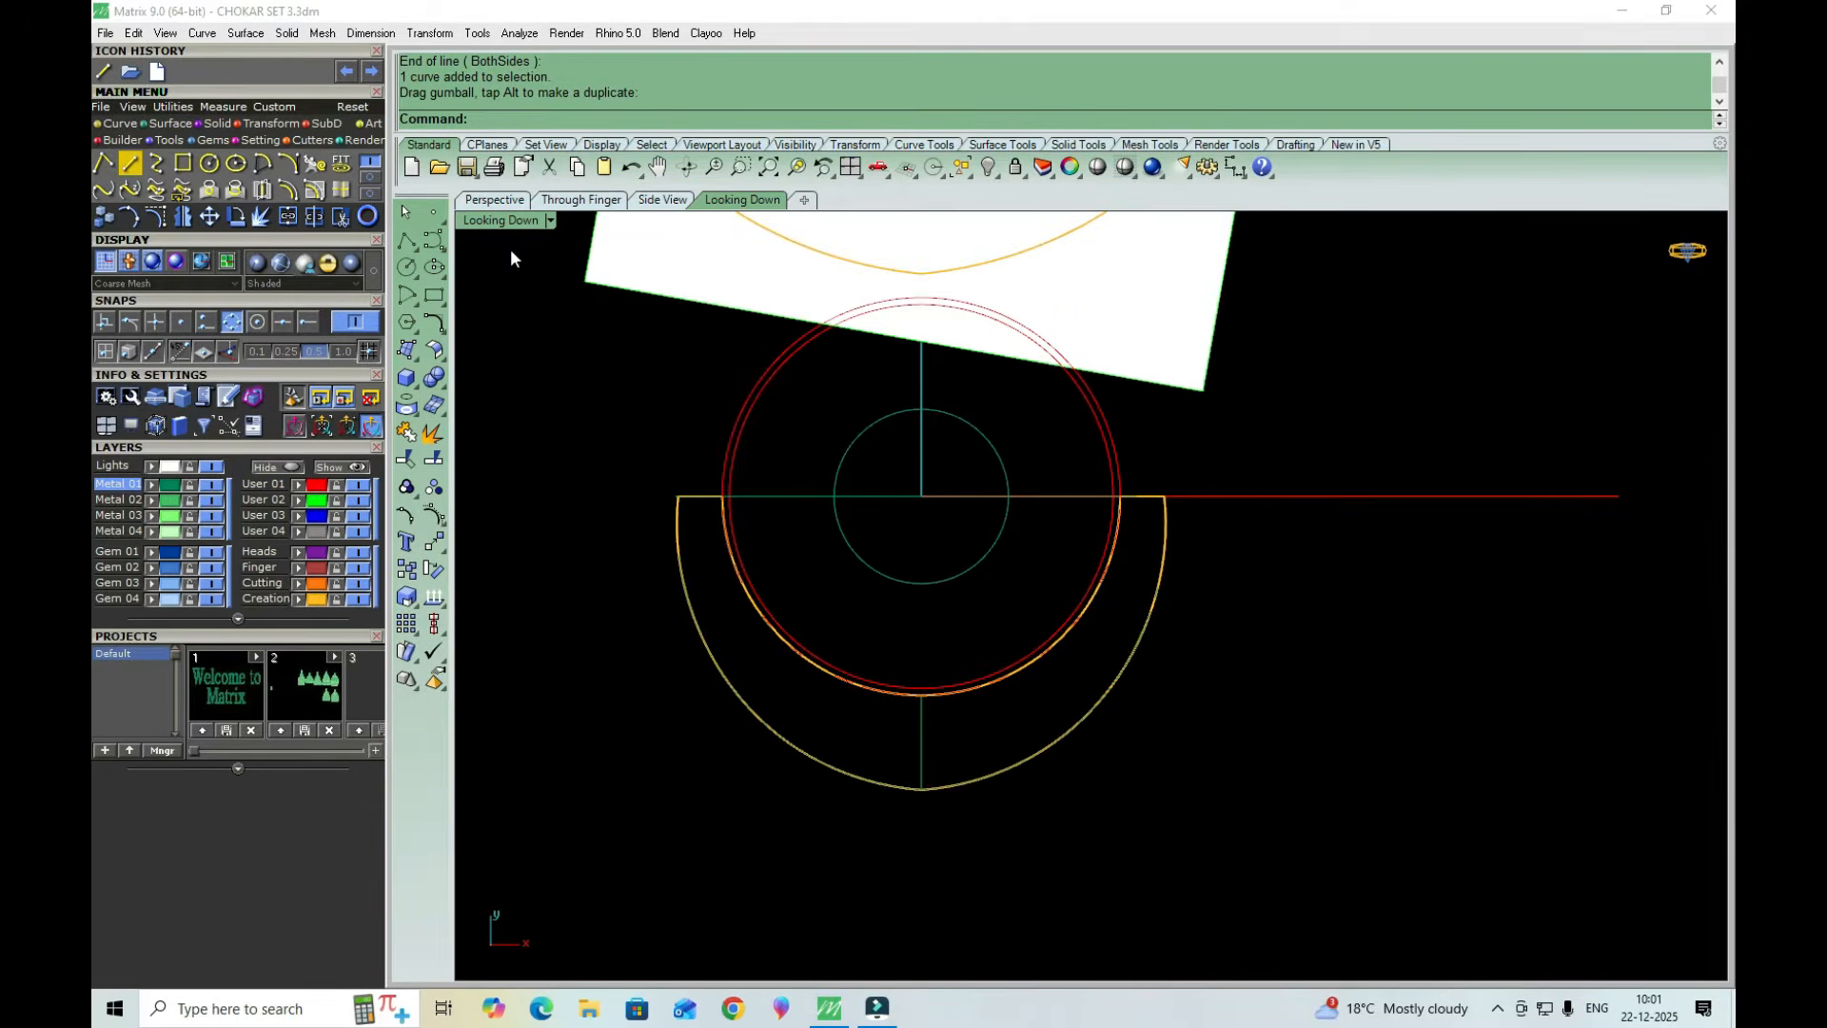
Inspect the choker's open ends along the horizontal line and select the curved surface to check its outline
{"action": "scroll", "coordinate": [723, 496], "scroll_direction": "up", "scroll_amount": 5}
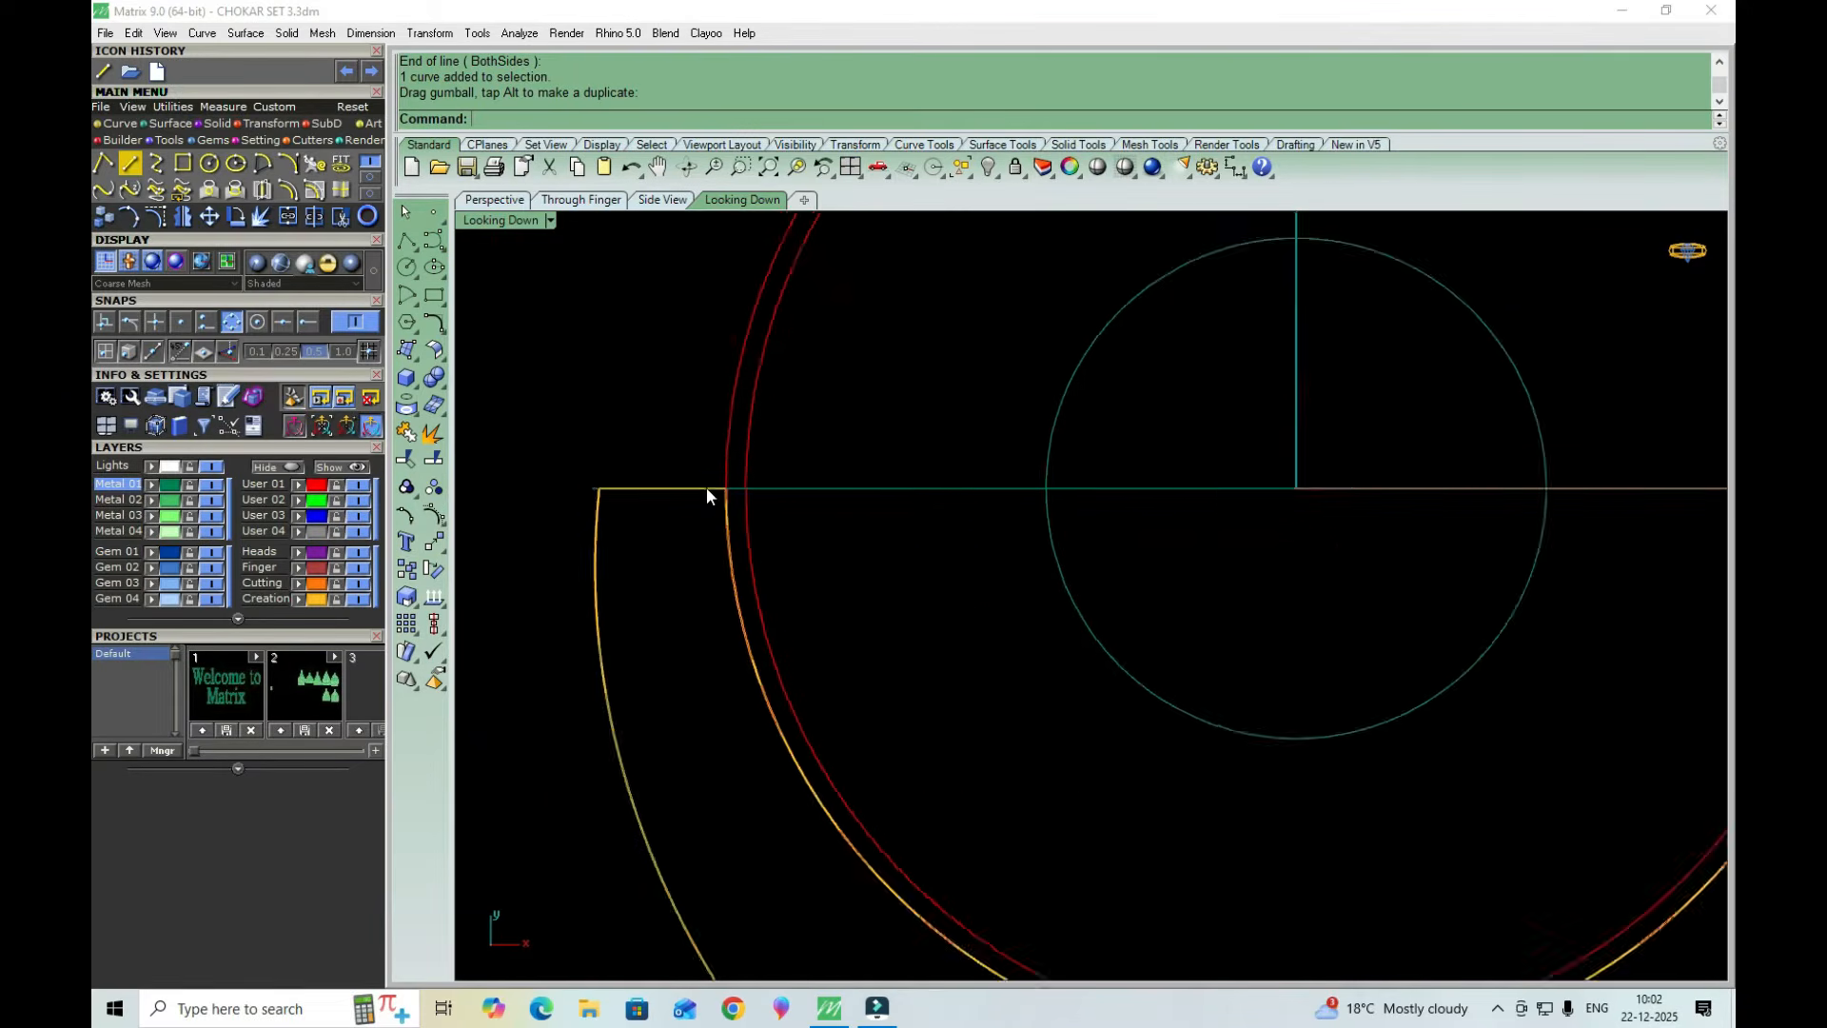
{"action": "scroll", "coordinate": [738, 481], "scroll_direction": "down", "scroll_amount": 4}
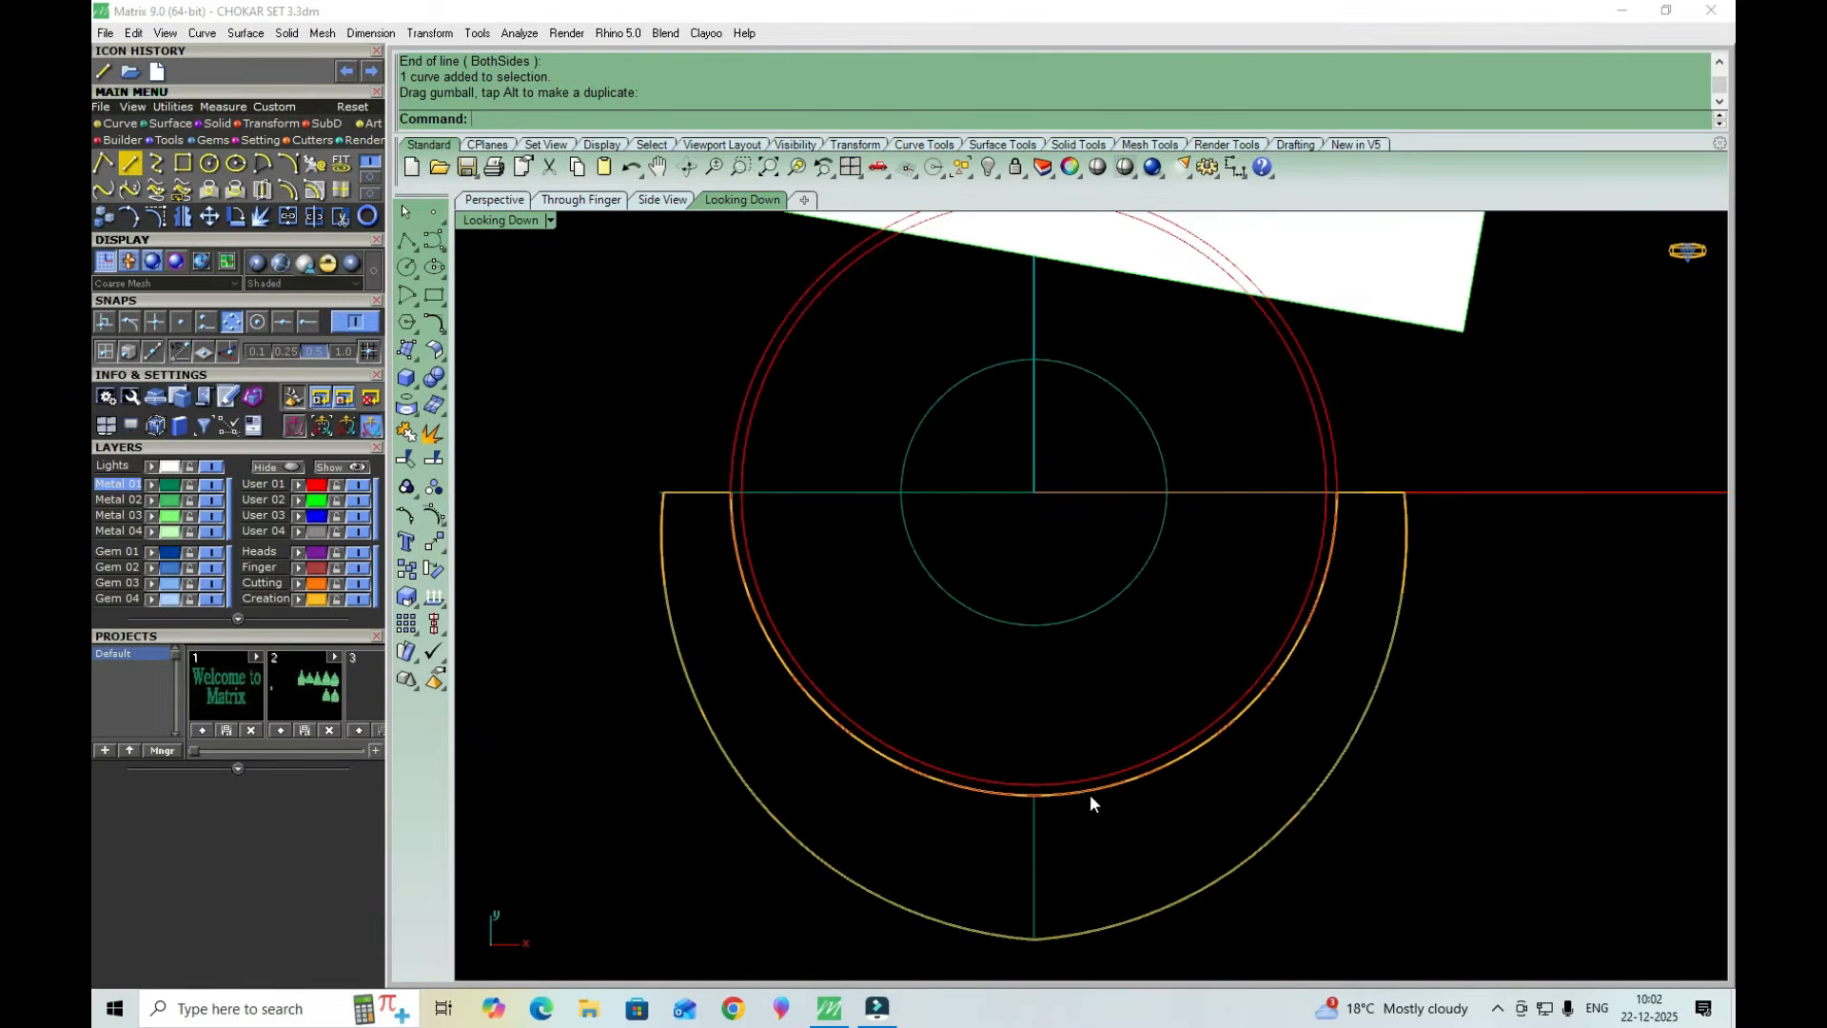
{"action": "scroll", "coordinate": [723, 490], "scroll_direction": "up", "scroll_amount": 3}
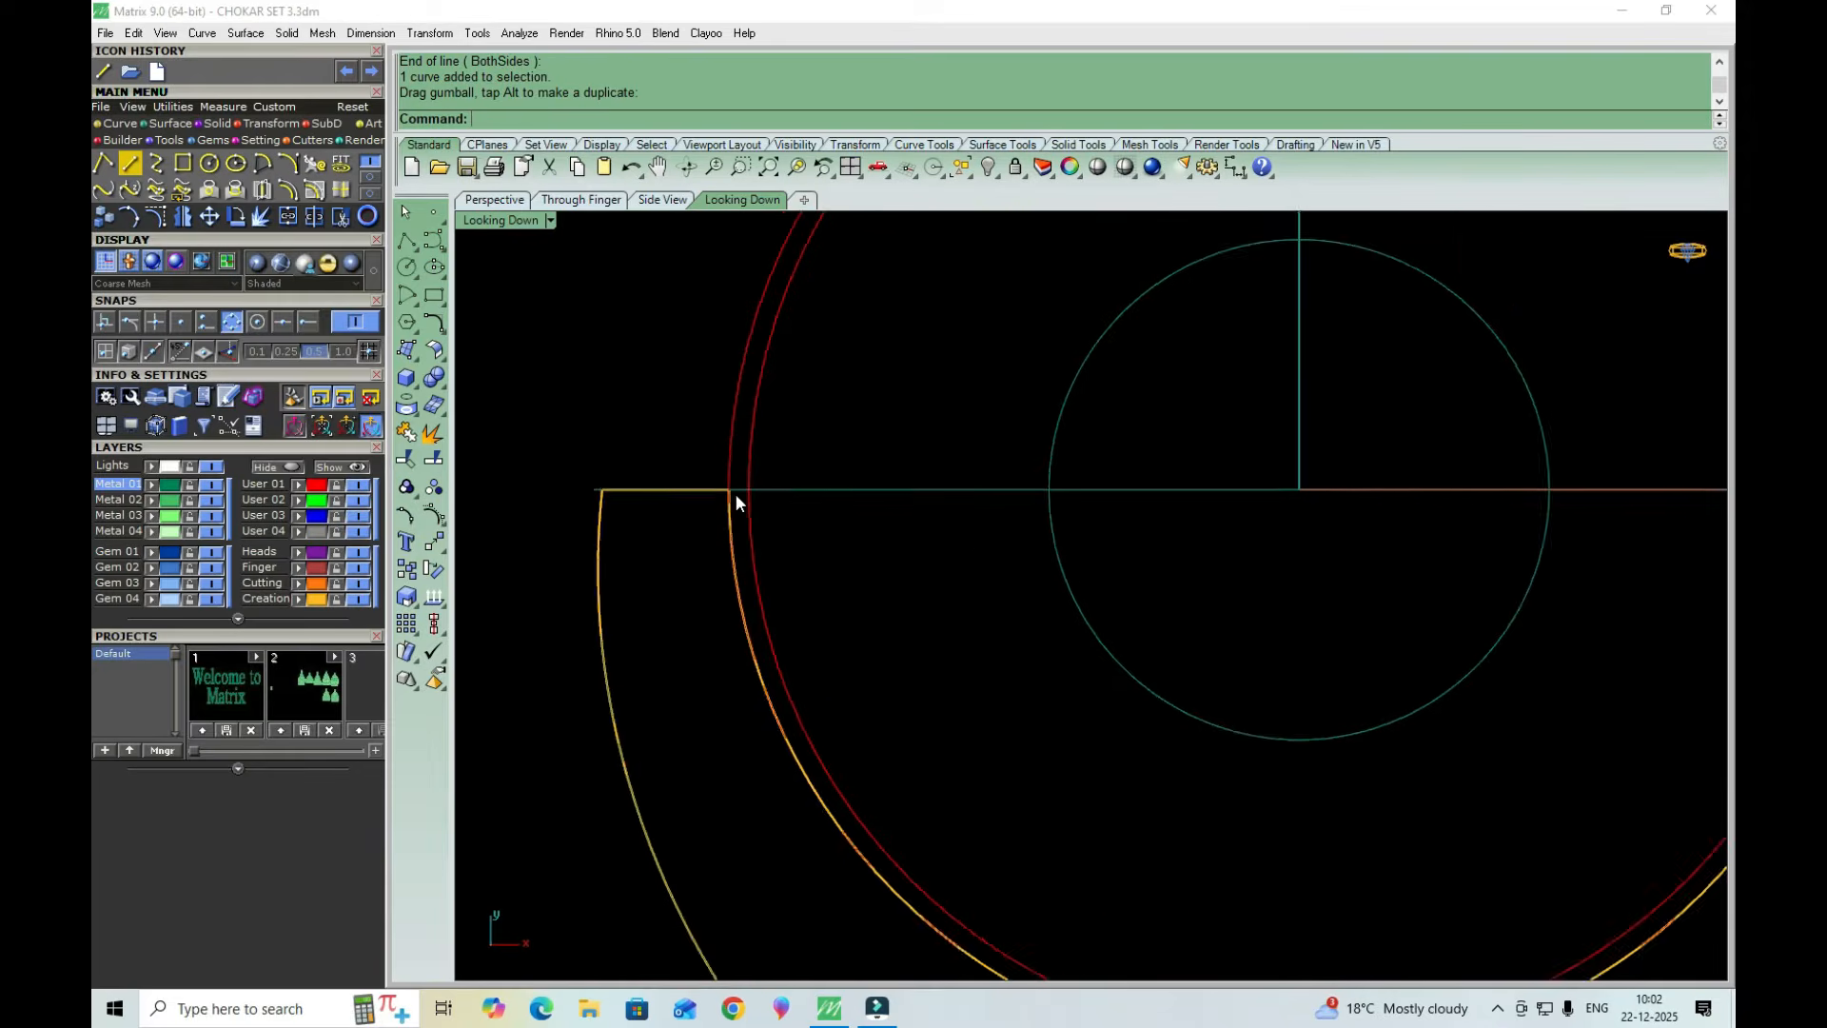
{"action": "left_click", "coordinate": [562, 574]}
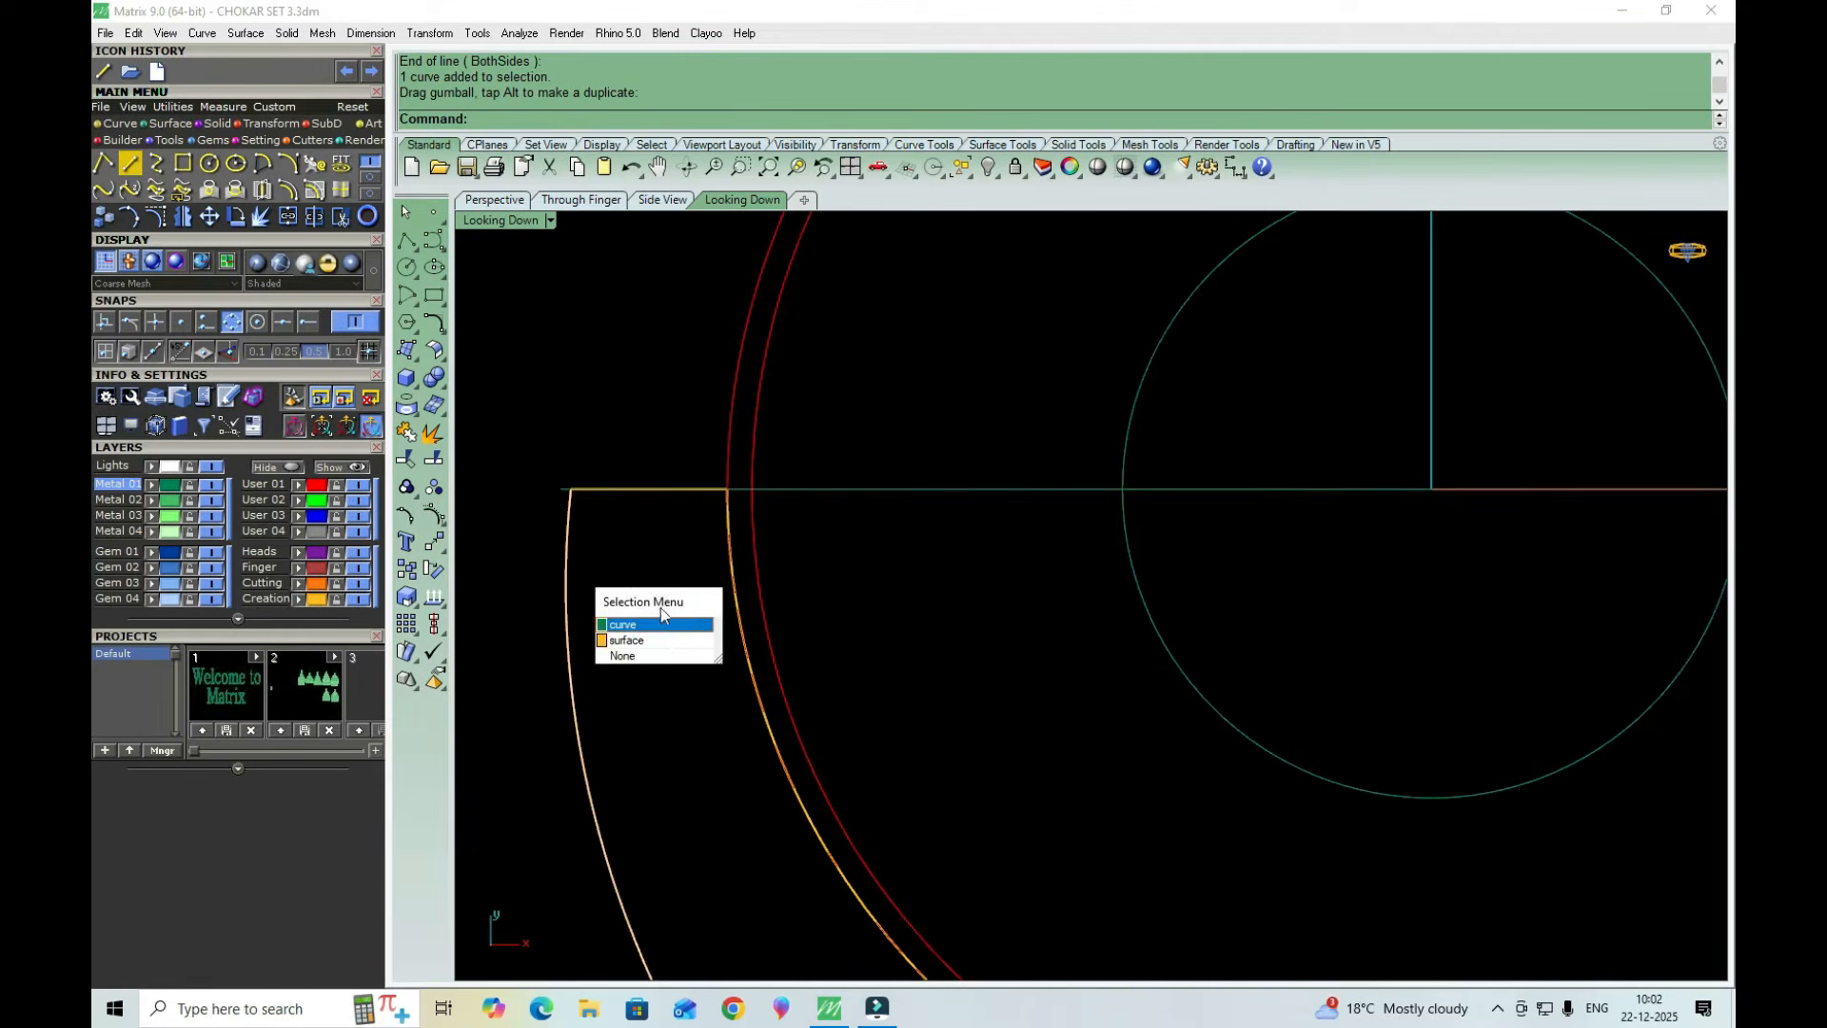
{"action": "left_click", "coordinate": [671, 640]}
{"action": "scroll", "coordinate": [739, 485], "scroll_direction": "up", "scroll_amount": 2}
{"action": "scroll", "coordinate": [717, 489], "scroll_direction": "down", "scroll_amount": 3}
{"action": "scroll", "coordinate": [694, 521], "scroll_direction": "down", "scroll_amount": 2}
{"action": "scroll", "coordinate": [780, 634], "scroll_direction": "up", "scroll_amount": 3}
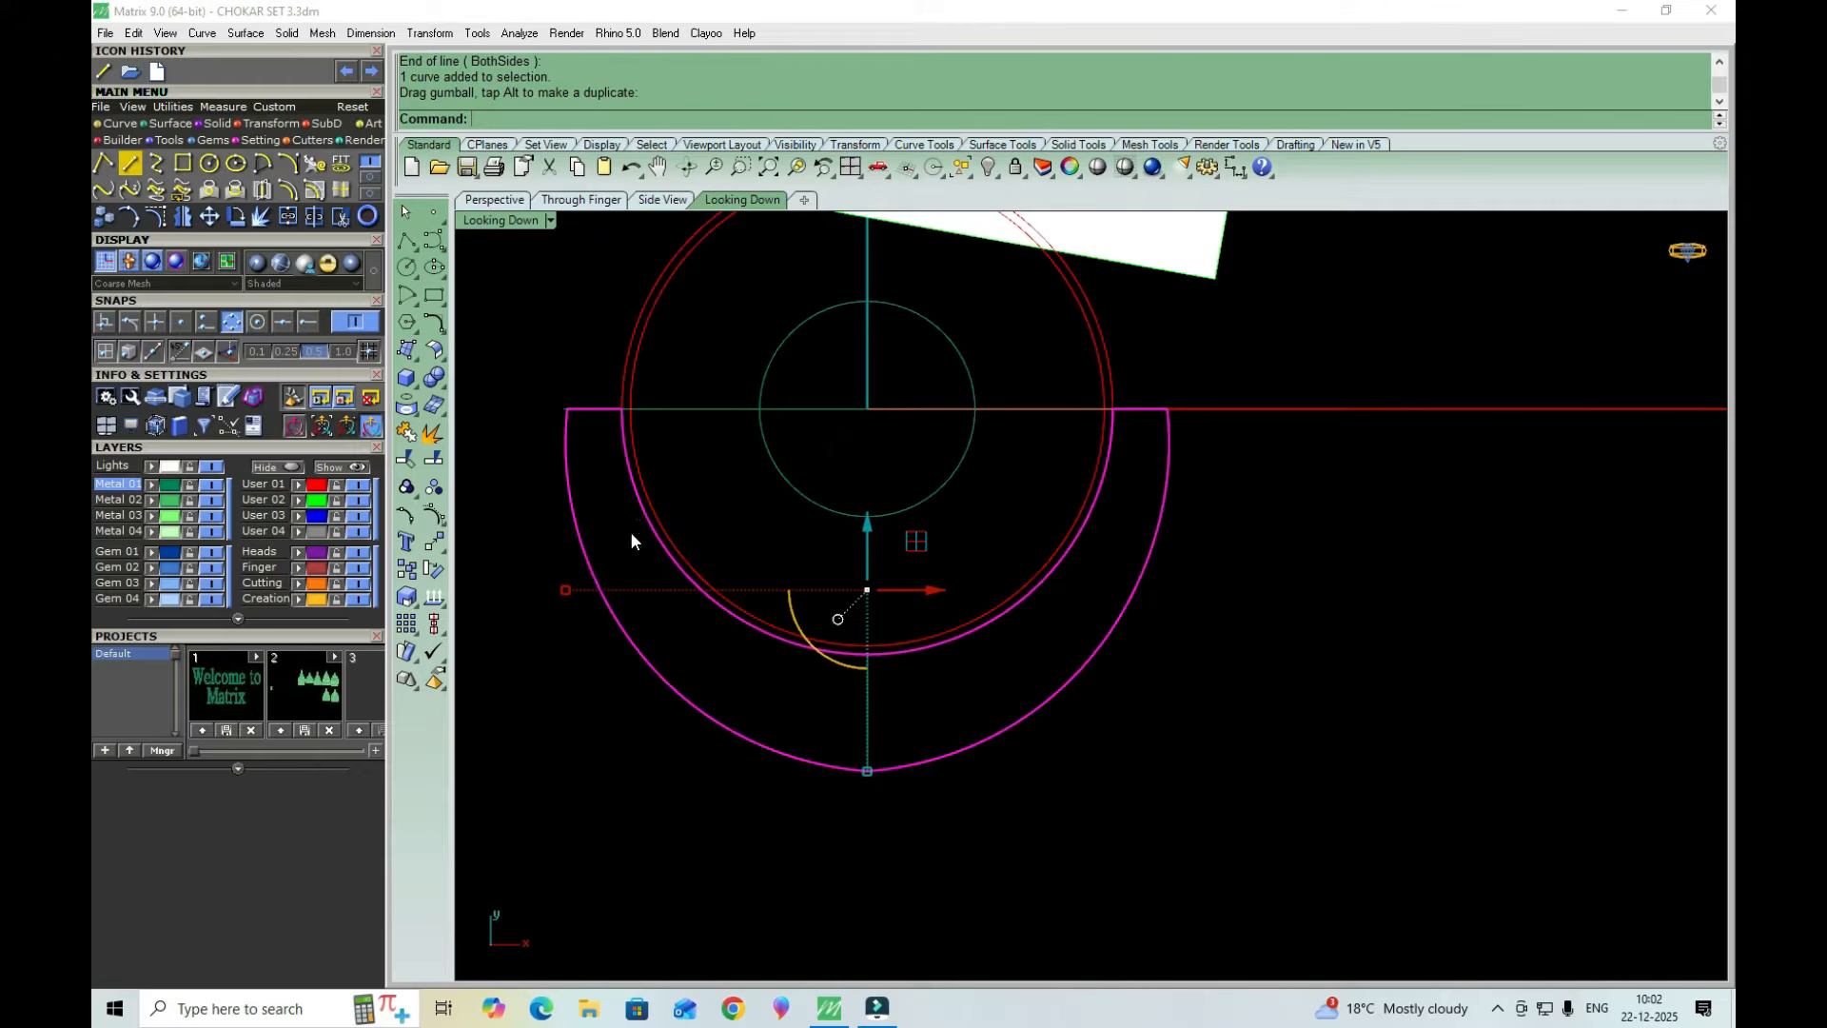
Examine the selected curved surface in the Perspective view and compare it with the flat layout
{"action": "double_click", "coordinate": [516, 225]}
{"action": "double_click", "coordinate": [1153, 221]}
{"action": "right_click_drag", "start_coordinate": [990, 483], "coordinate": [896, 671]}
{"action": "right_click_drag", "start_coordinate": [777, 757], "coordinate": [1028, 821]}
{"action": "scroll", "coordinate": [1025, 811], "scroll_direction": "up", "scroll_amount": 2}
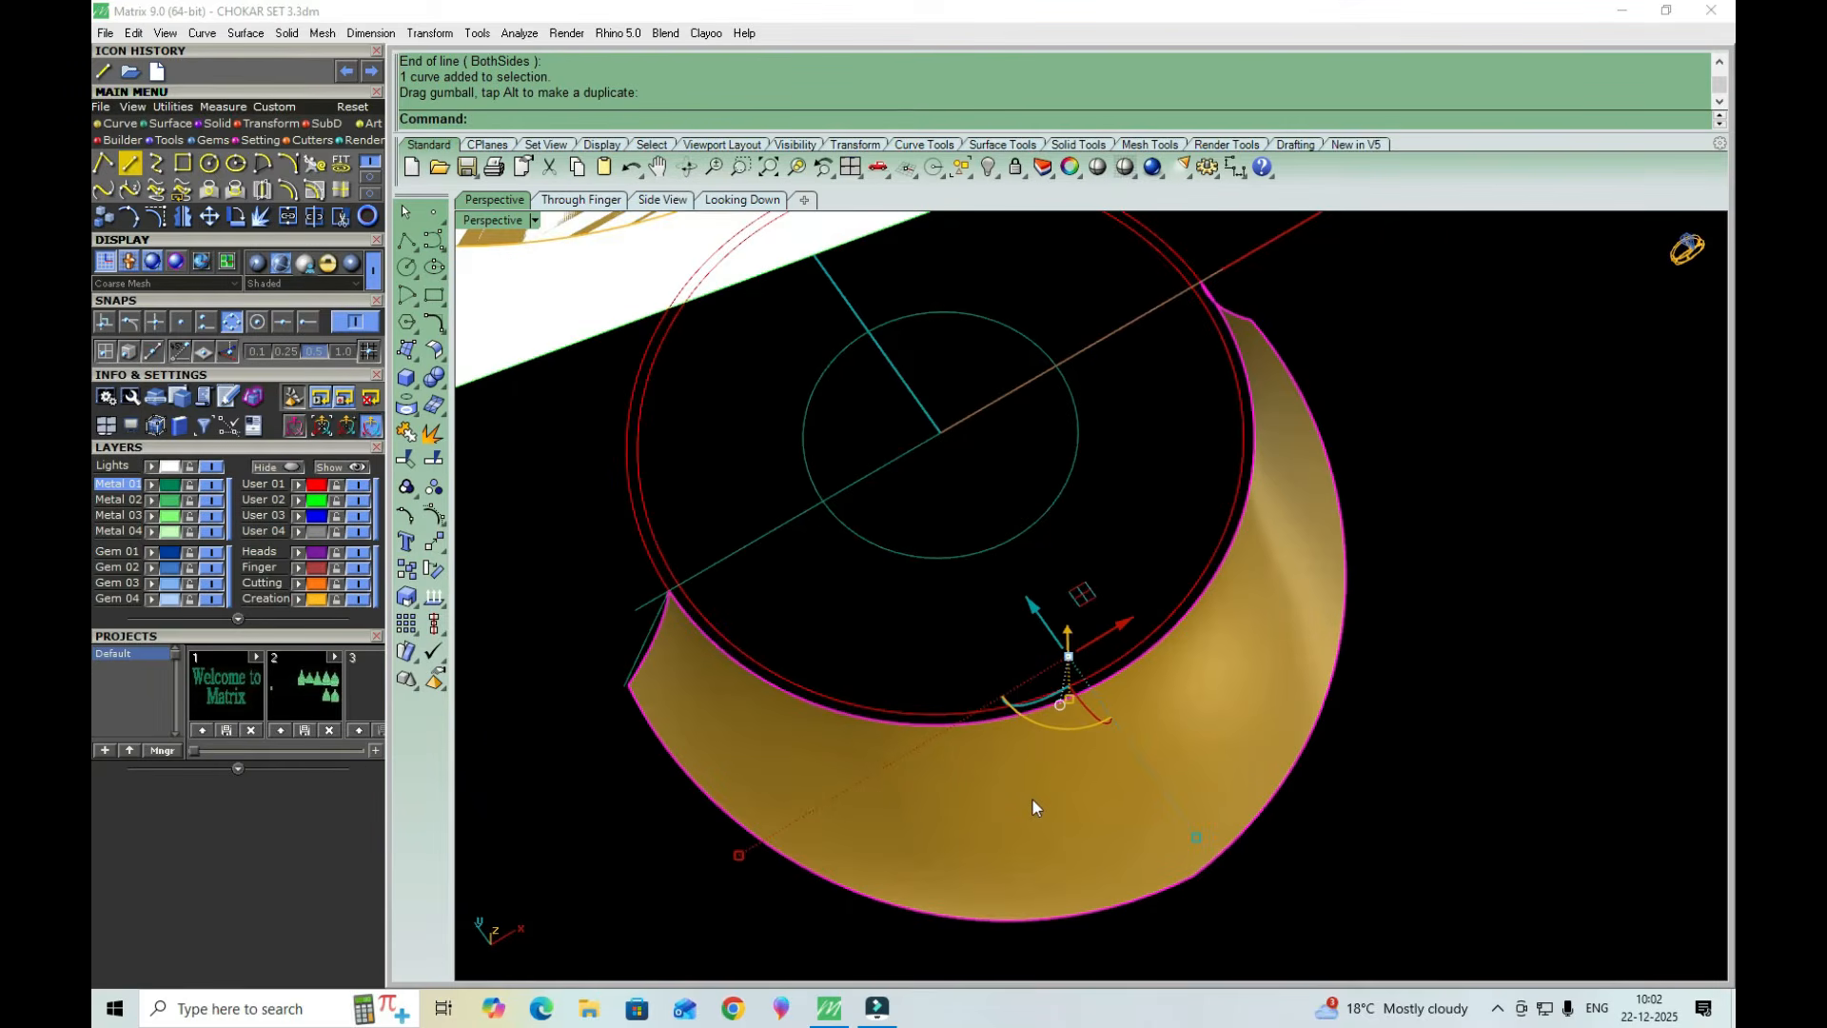
{"action": "scroll", "coordinate": [1030, 807], "scroll_direction": "down", "scroll_amount": 3}
{"action": "right_click_drag", "start_coordinate": [900, 680], "coordinate": [875, 725]}
{"action": "right_click_drag", "start_coordinate": [925, 556], "coordinate": [902, 636]}
{"action": "scroll", "coordinate": [887, 559], "scroll_direction": "down", "scroll_amount": 5}
{"action": "scroll", "coordinate": [894, 514], "scroll_direction": "up", "scroll_amount": 5}
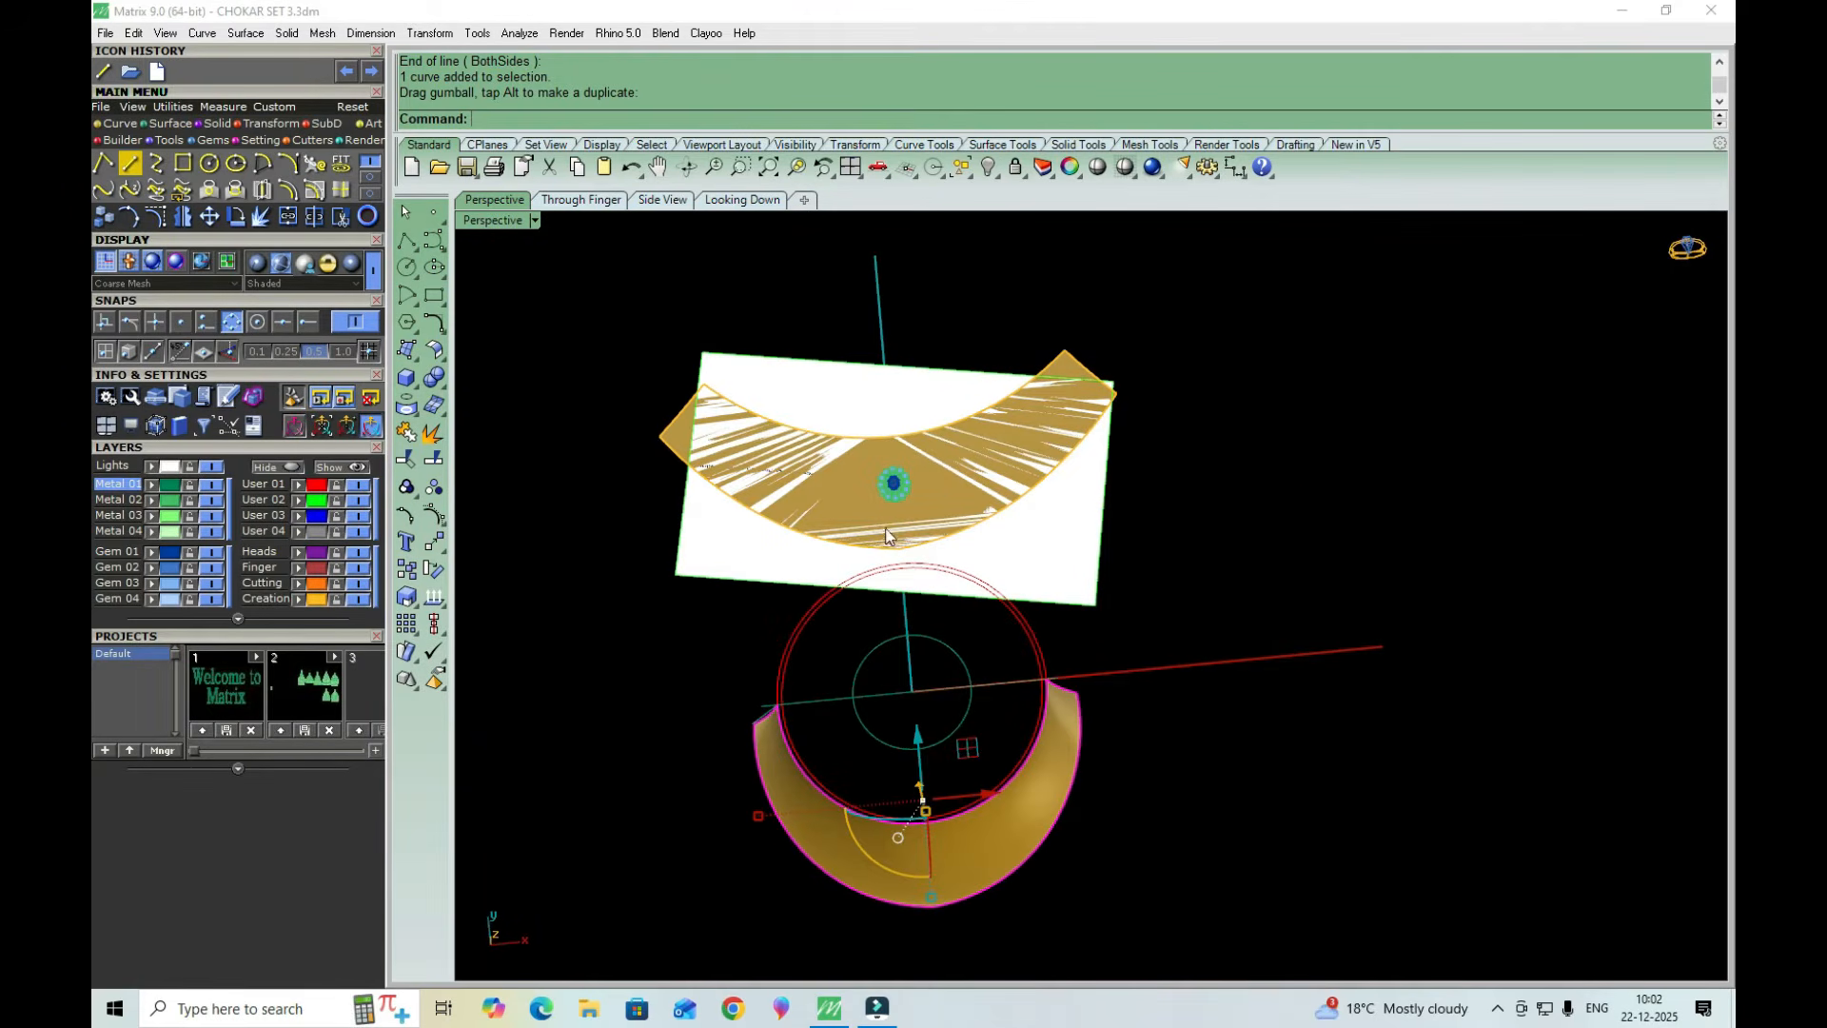
{"action": "scroll", "coordinate": [685, 443], "scroll_direction": "up", "scroll_amount": 3}
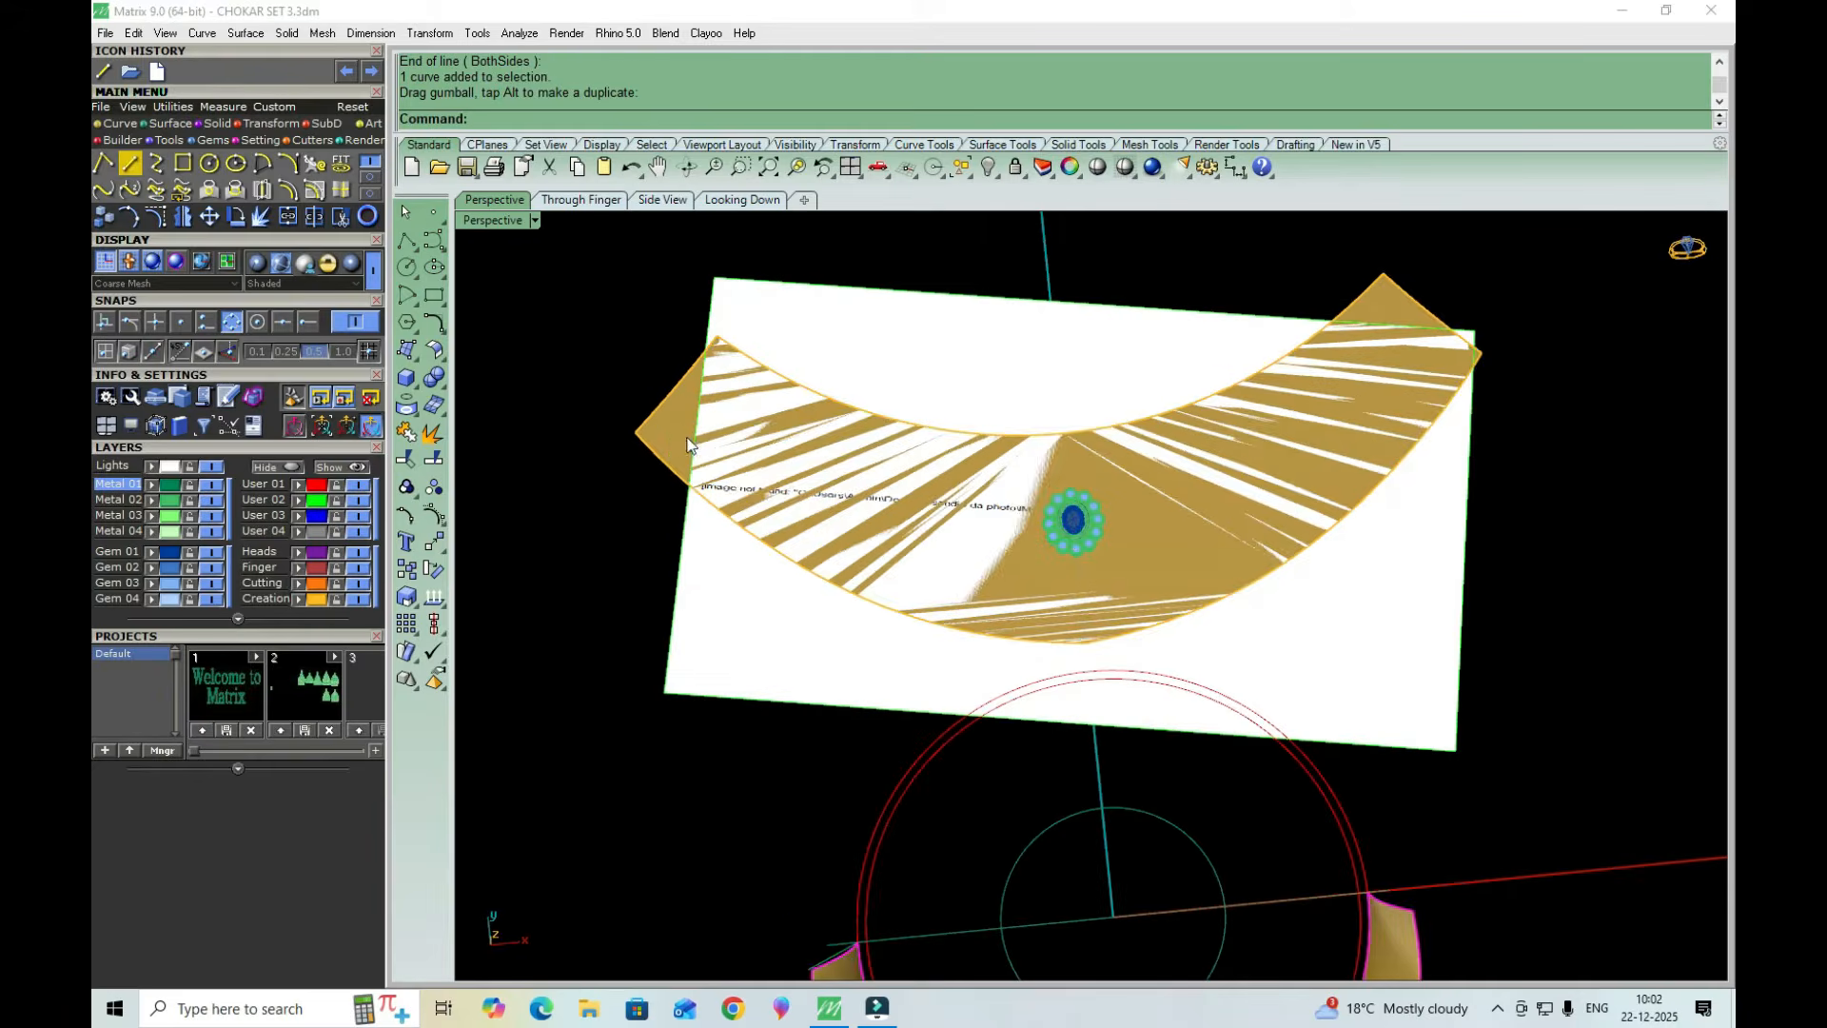
Select the flat crescent surface and inspect it beside the curved choker surface
{"action": "left_click", "coordinate": [677, 436]}
{"action": "right_click_drag", "start_coordinate": [677, 436], "coordinate": [805, 511]}
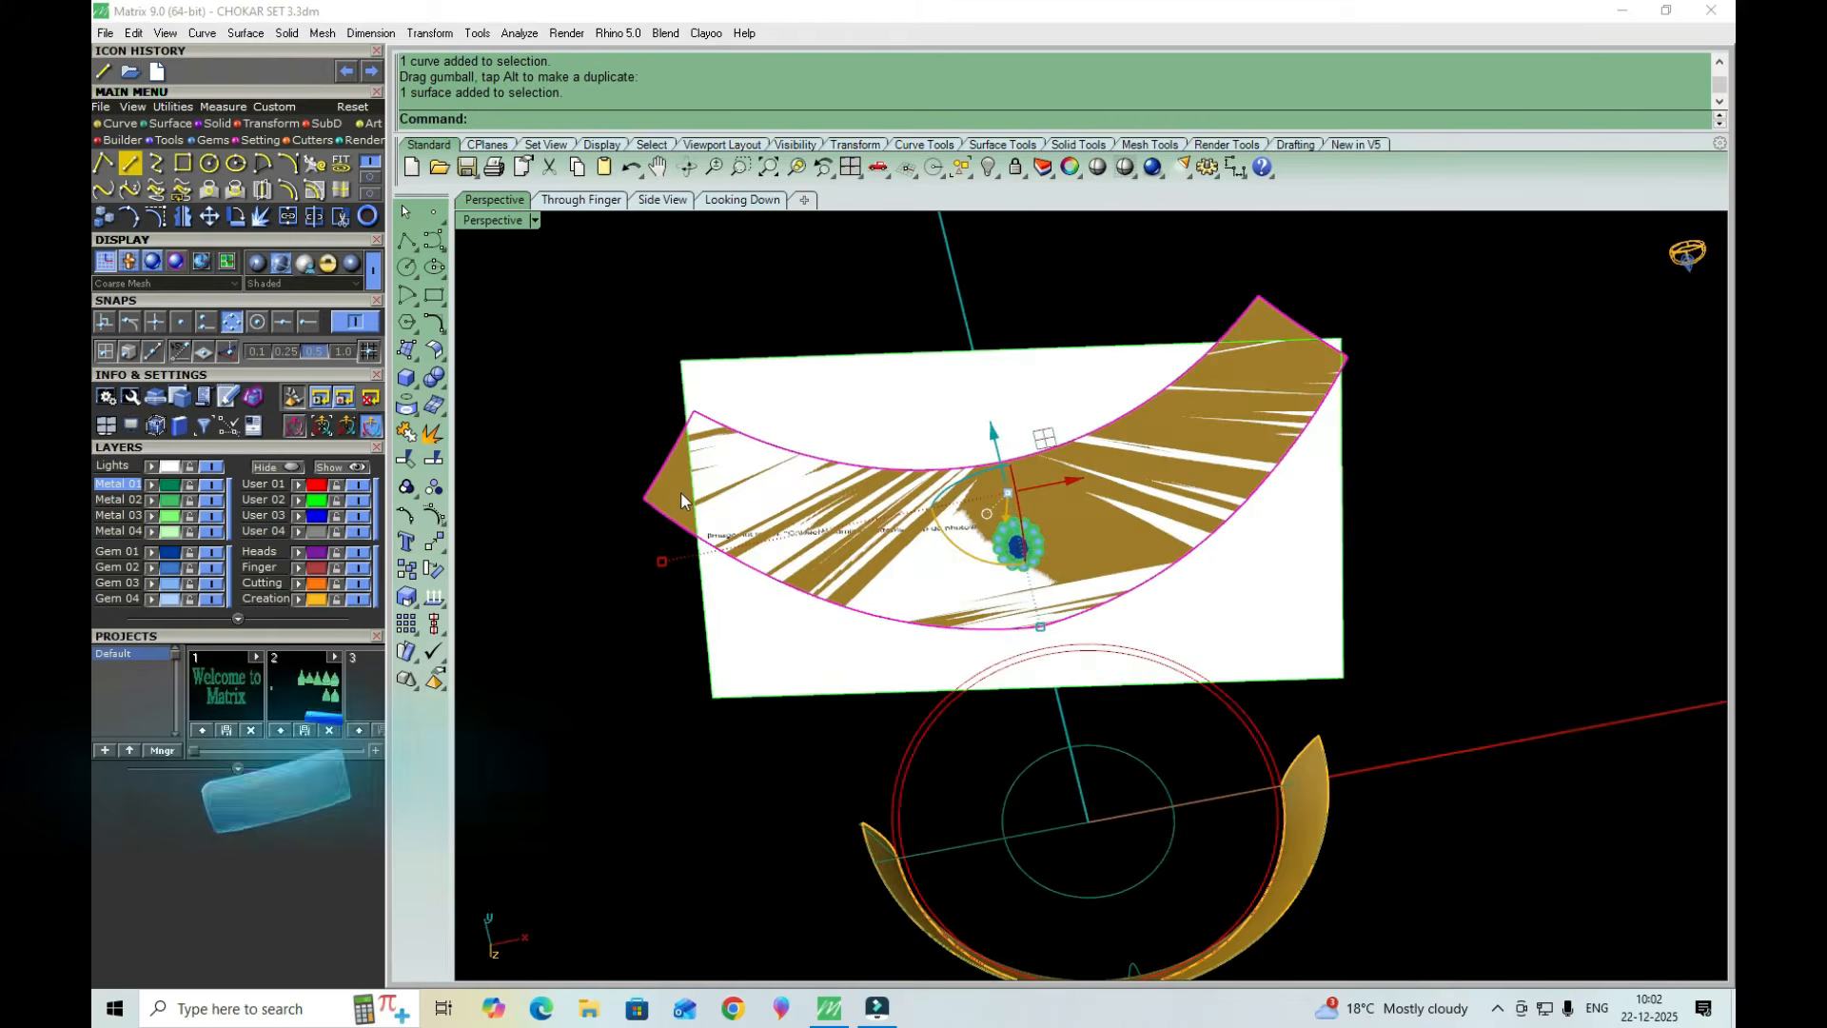
{"action": "scroll", "coordinate": [682, 492], "scroll_direction": "down", "scroll_amount": 6}
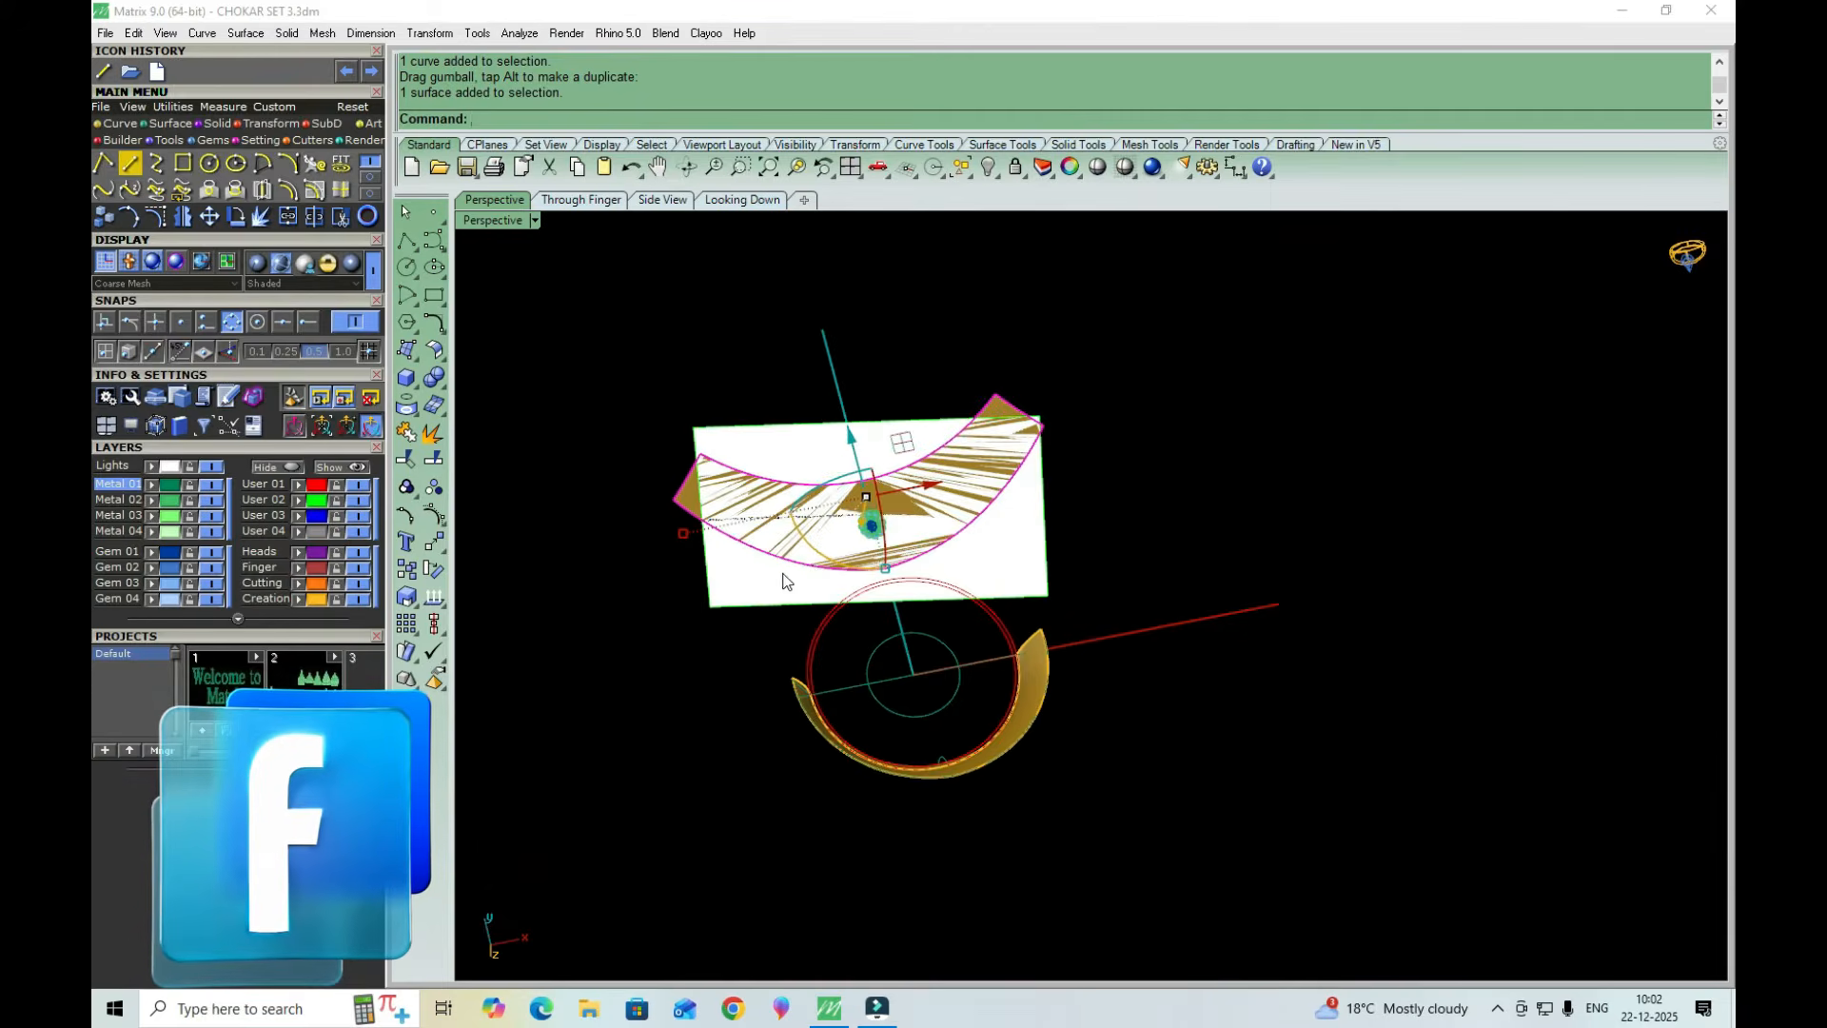
{"action": "scroll", "coordinate": [780, 574], "scroll_direction": "up", "scroll_amount": 8}
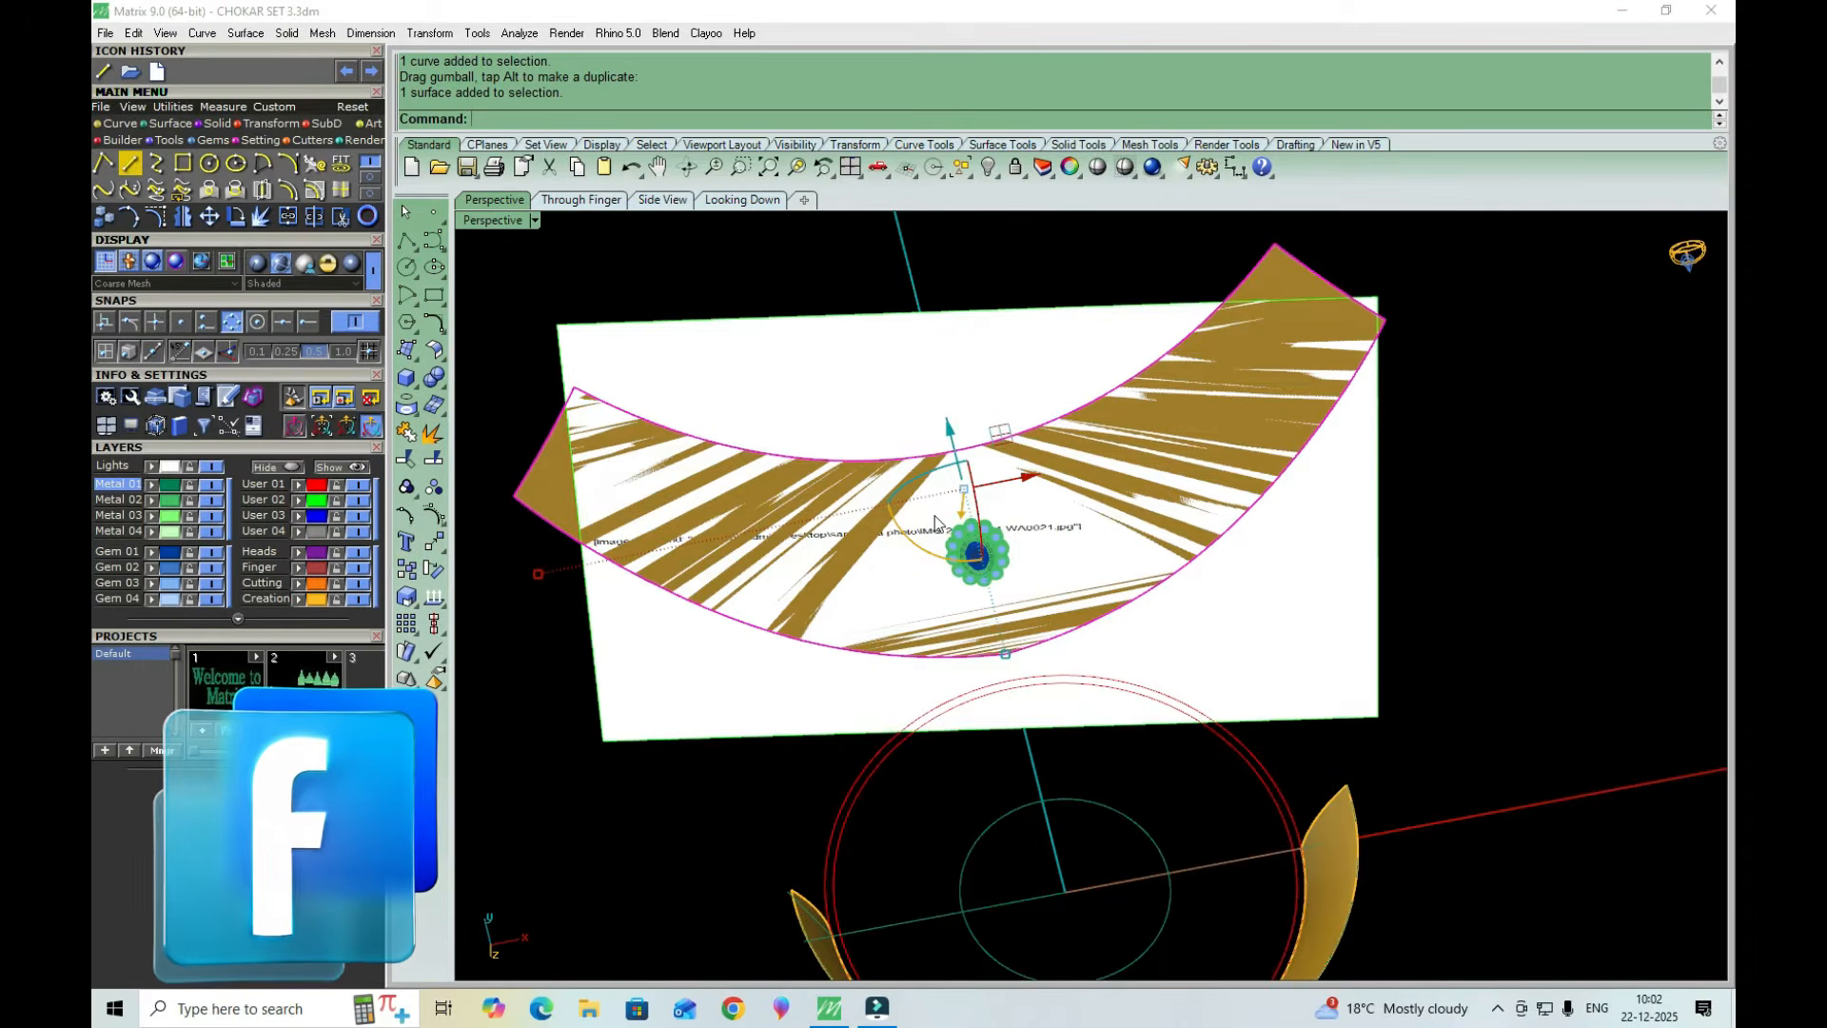
{"action": "scroll", "coordinate": [834, 501], "scroll_direction": "down", "scroll_amount": 3}
{"action": "right_click_drag", "start_coordinate": [1005, 915], "coordinate": [953, 725]}
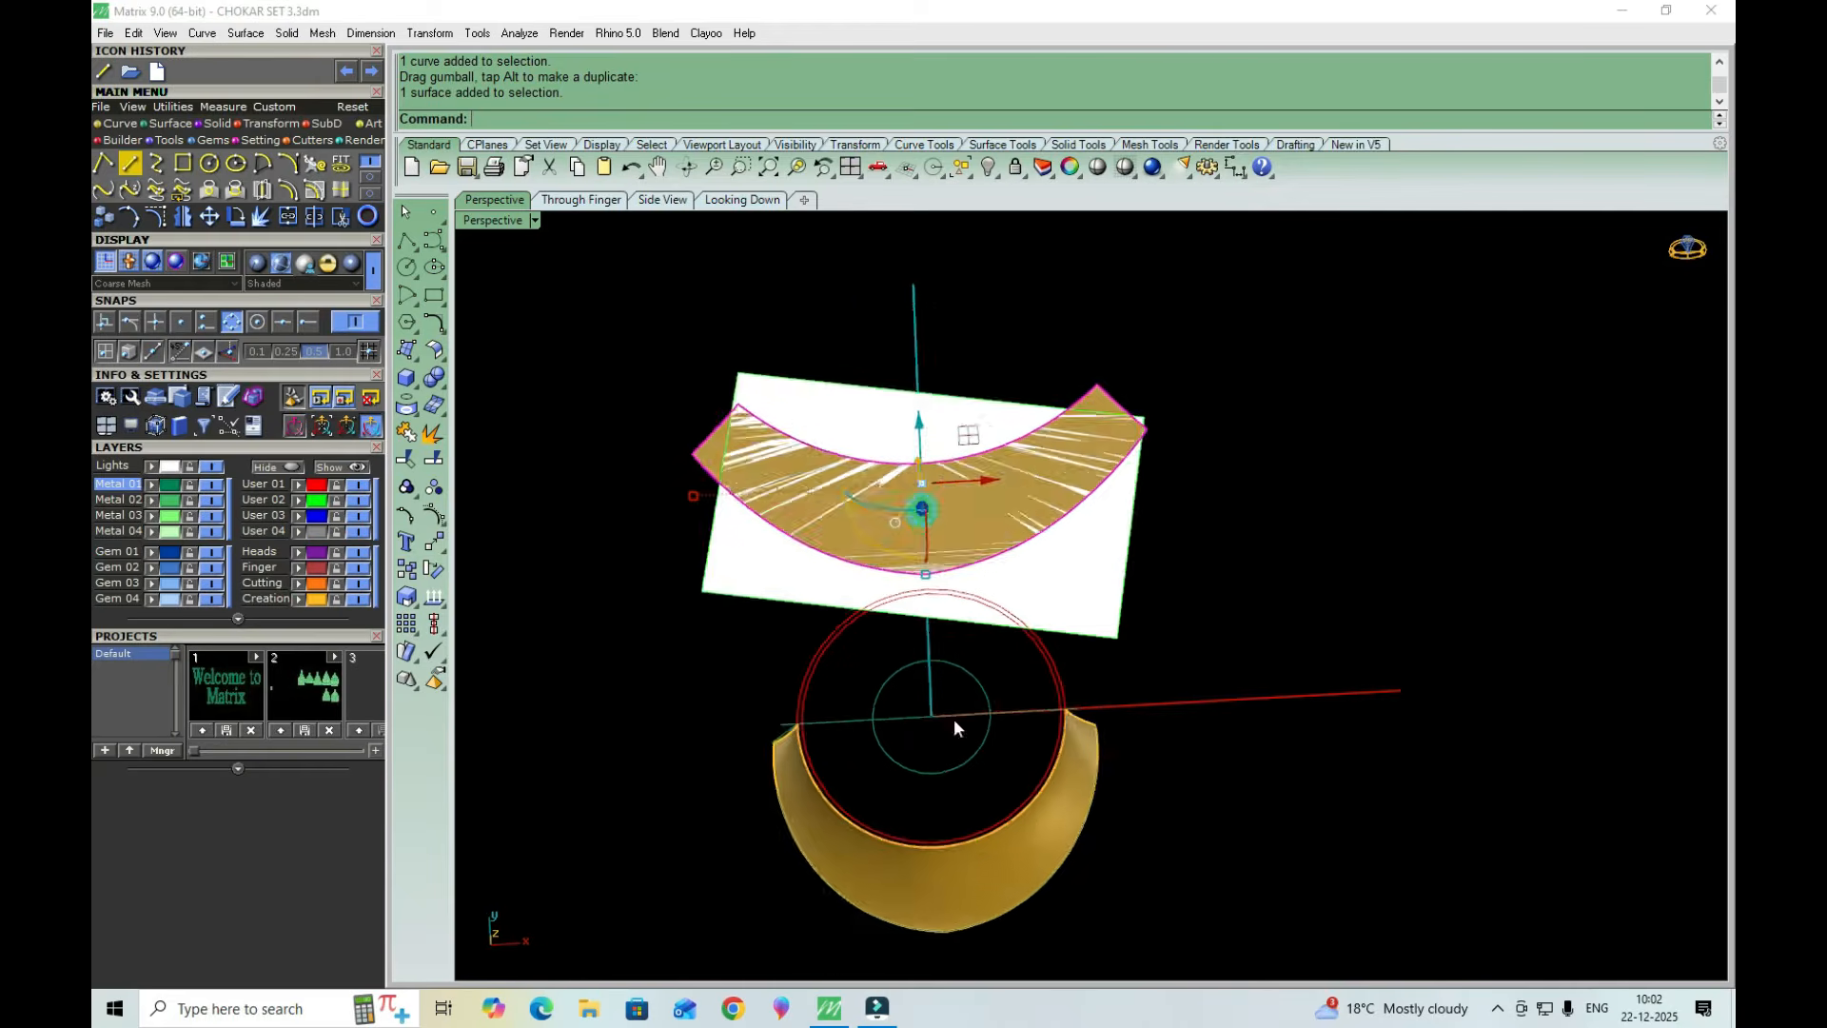
Select the curved choker surface and inspect its bend around the neck circle from several angles
{"action": "left_click", "coordinate": [984, 871]}
{"action": "scroll", "coordinate": [988, 877], "scroll_direction": "up", "scroll_amount": 5}
{"action": "right_click_drag", "start_coordinate": [1033, 815], "coordinate": [775, 691]}
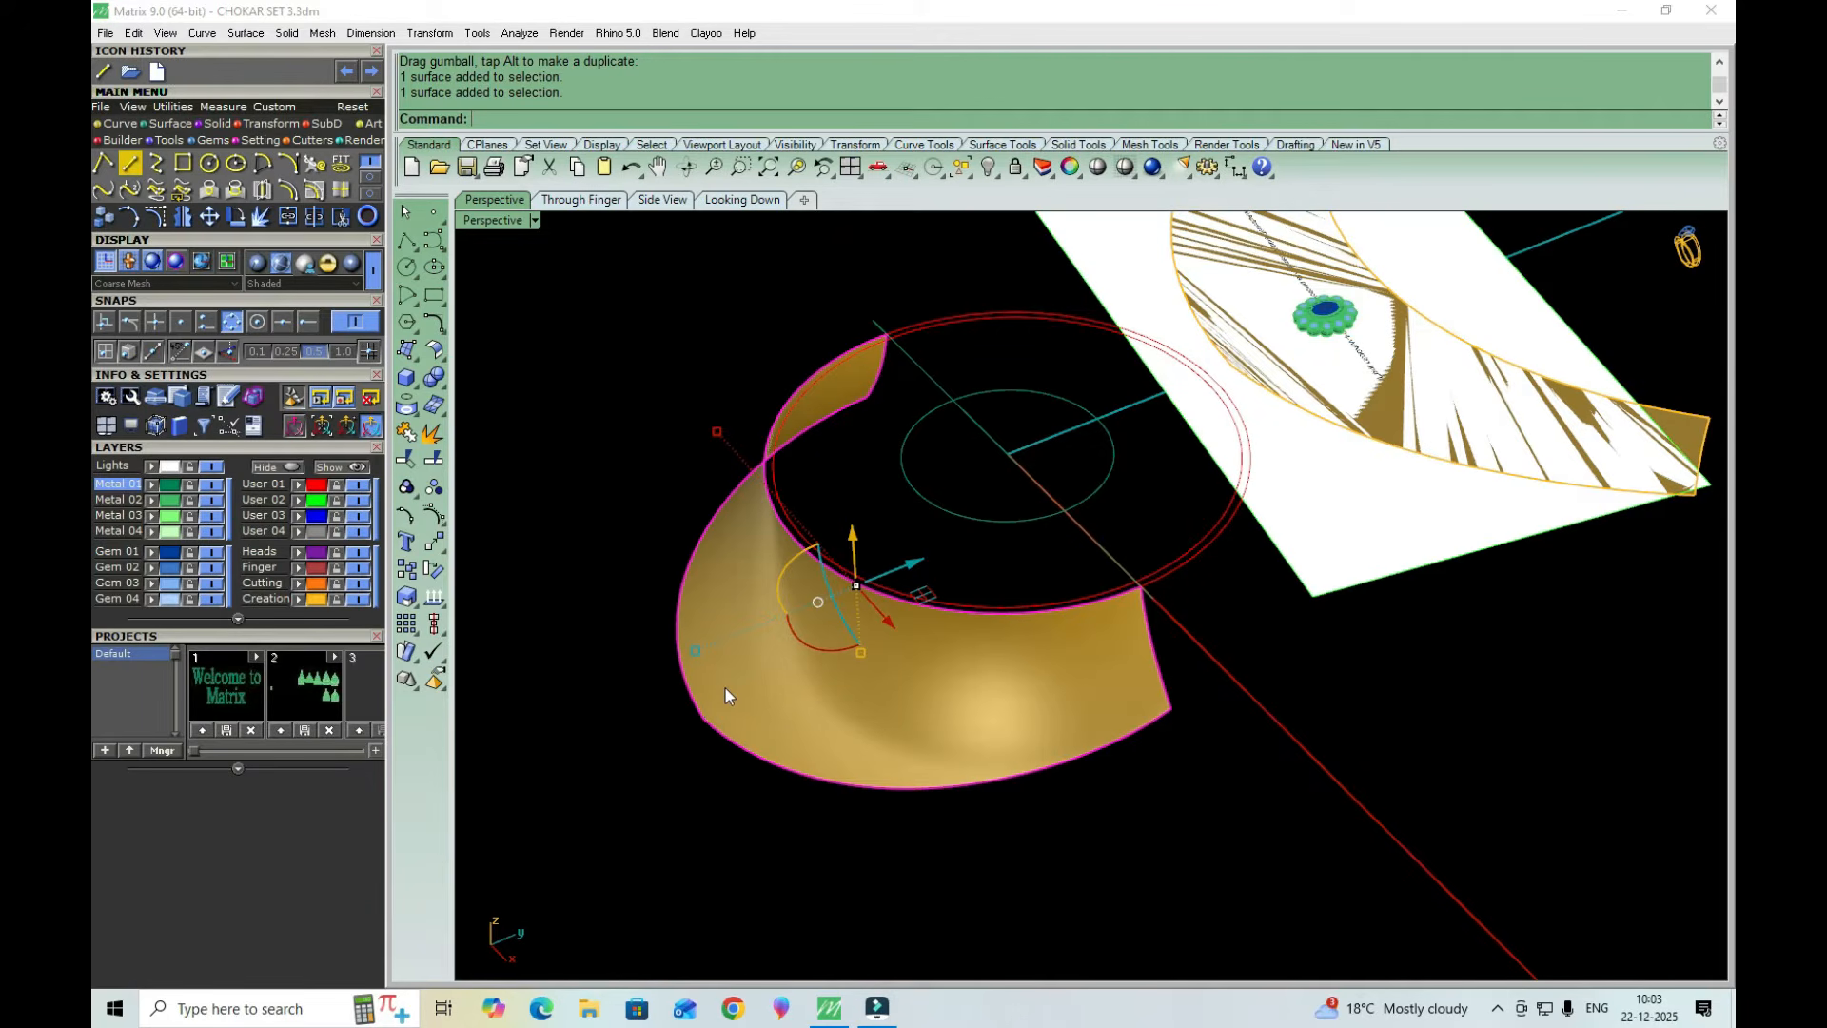
{"action": "right_click_drag", "start_coordinate": [743, 657], "coordinate": [962, 775]}
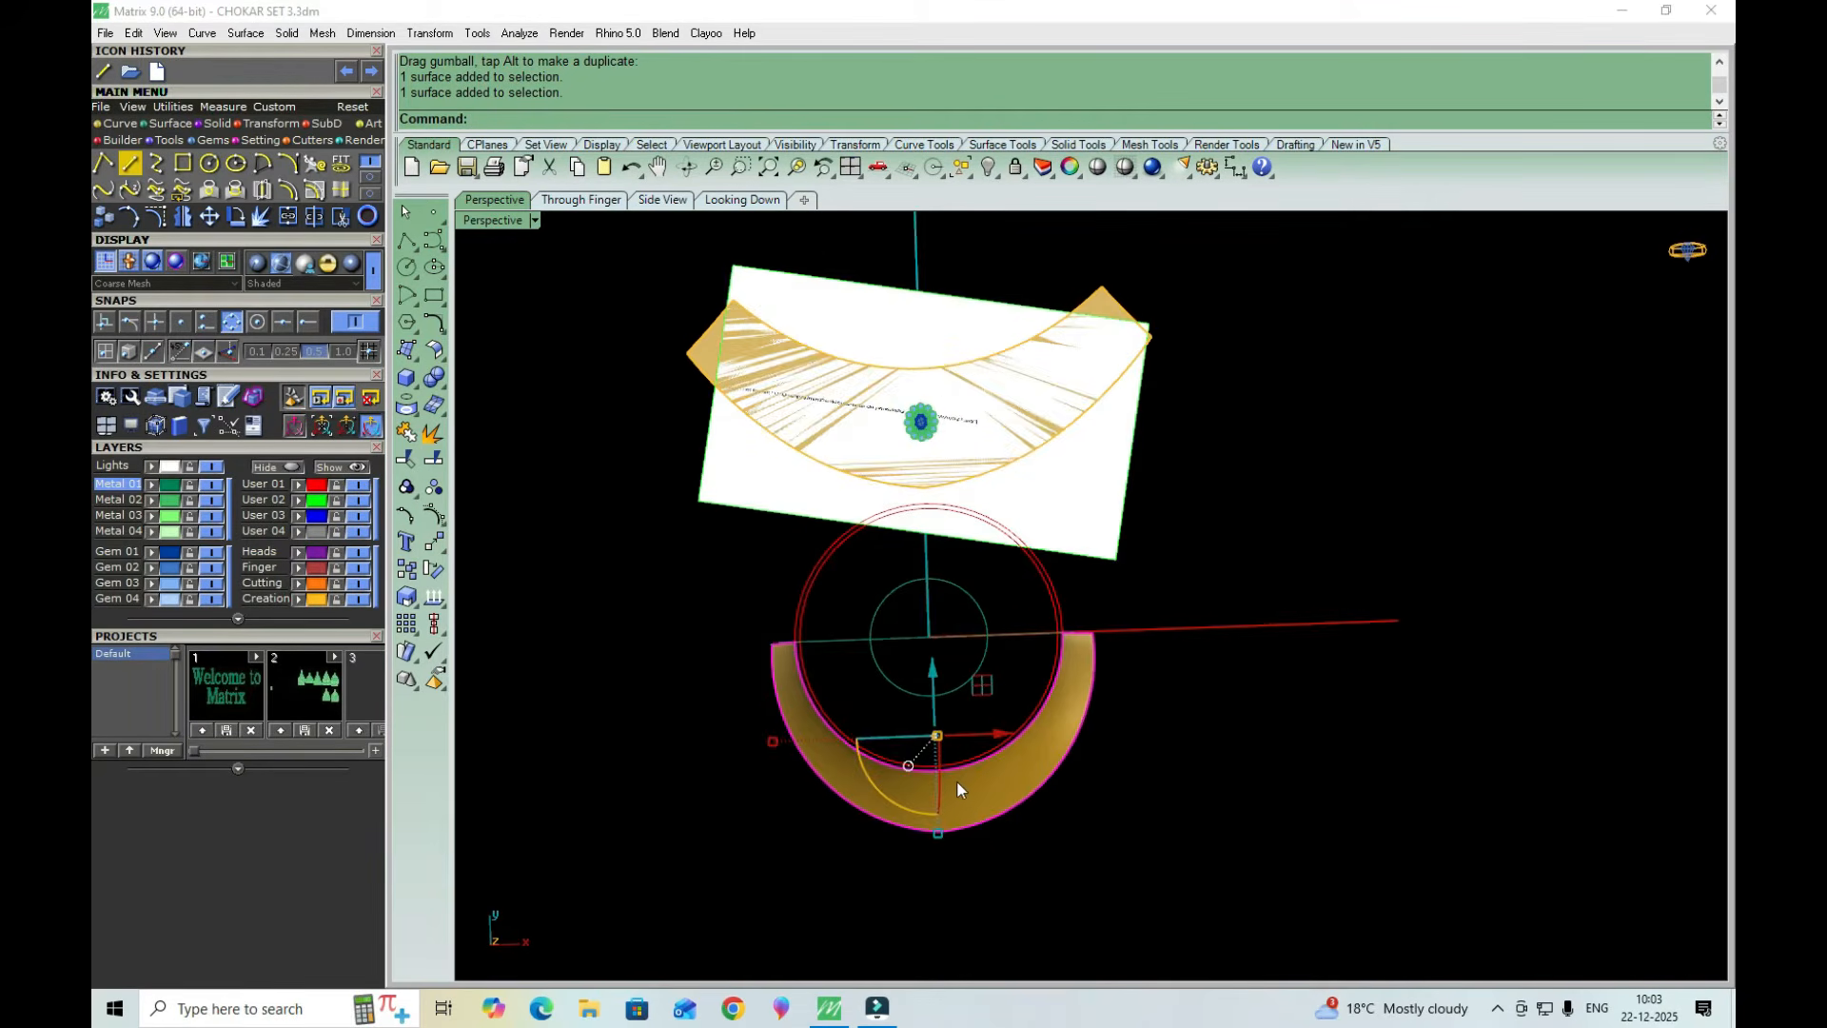
{"action": "scroll", "coordinate": [958, 792], "scroll_direction": "up", "scroll_amount": 2}
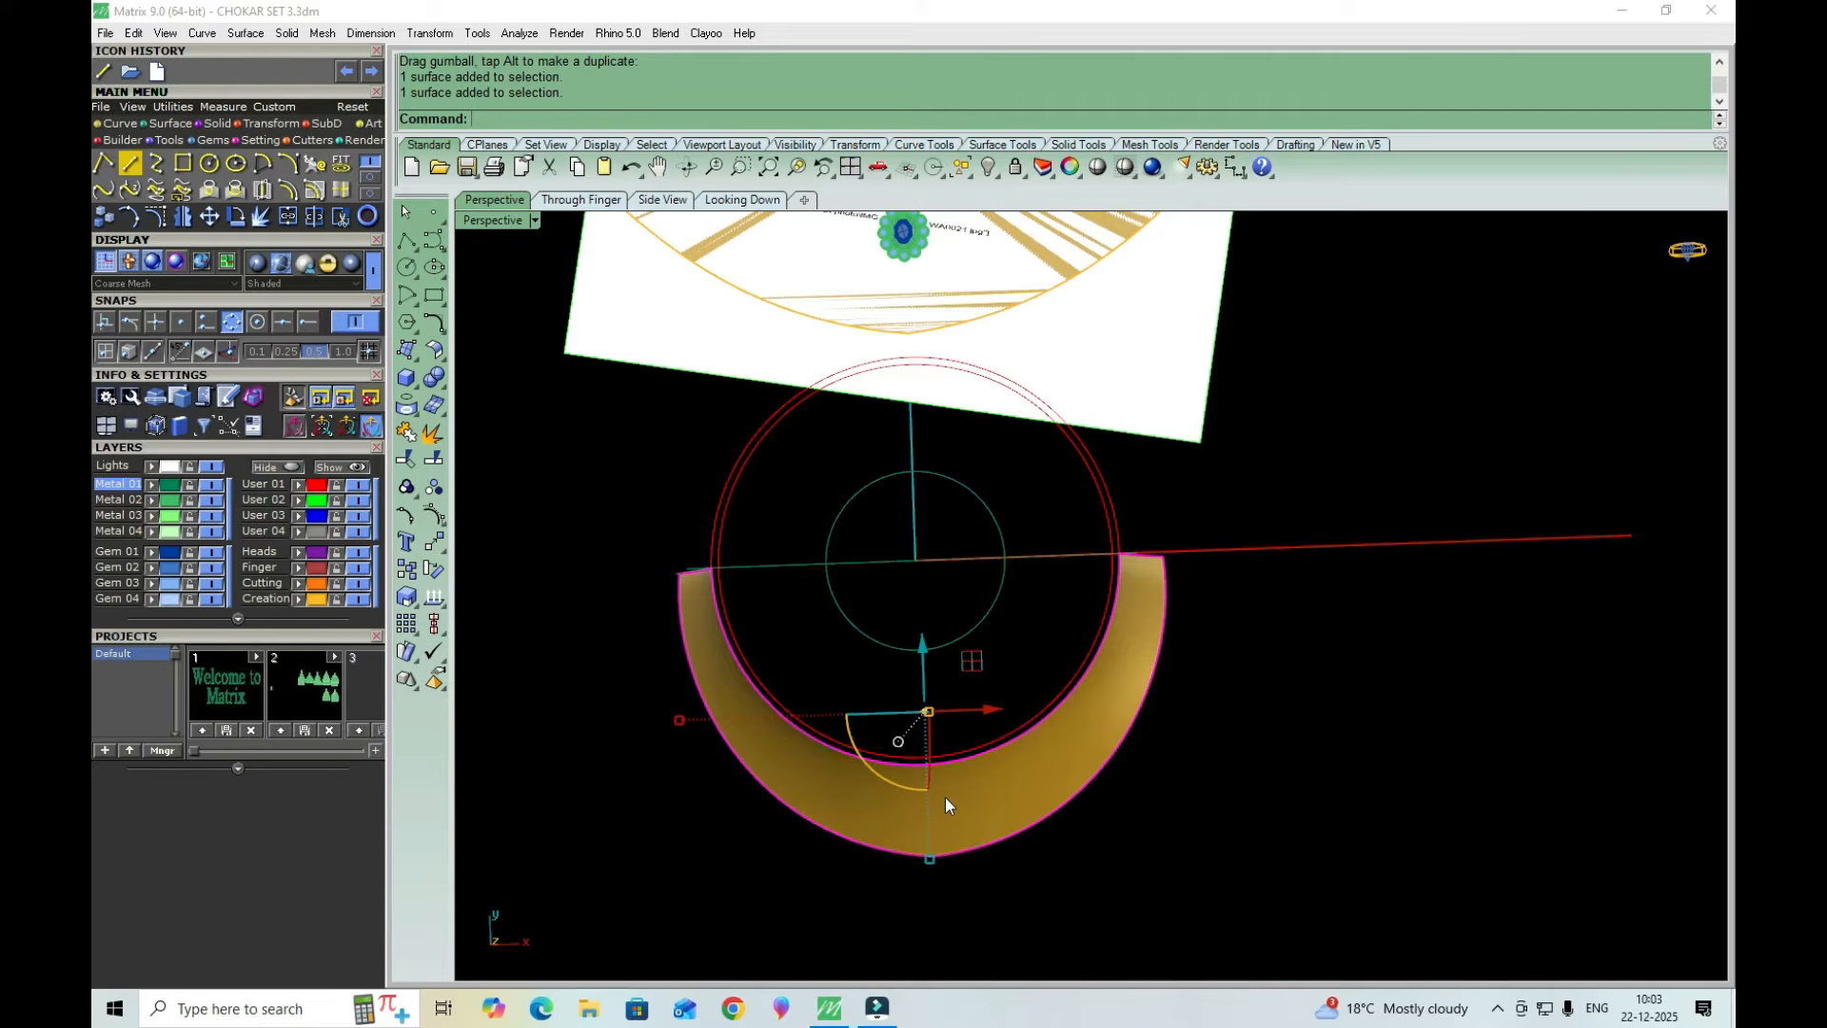
{"action": "right_click_drag", "start_coordinate": [979, 818], "coordinate": [877, 785]}
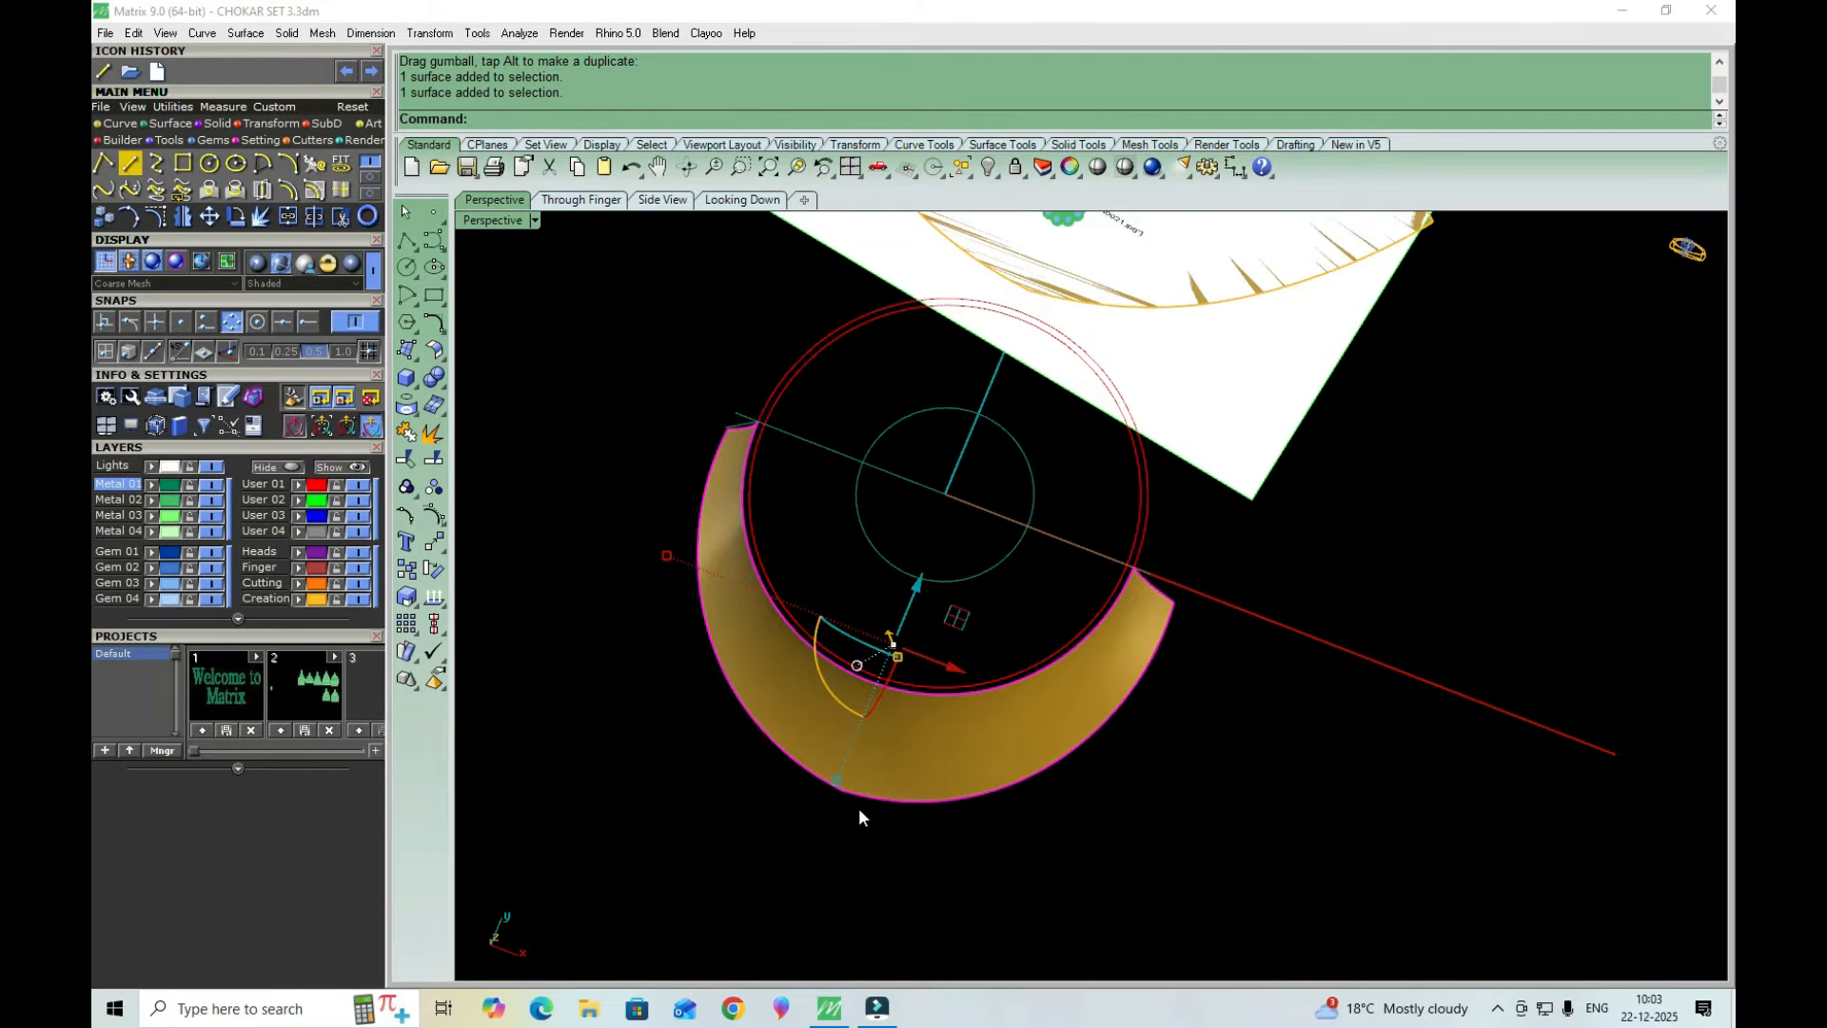
{"action": "scroll", "coordinate": [872, 798], "scroll_direction": "down", "scroll_amount": 2}
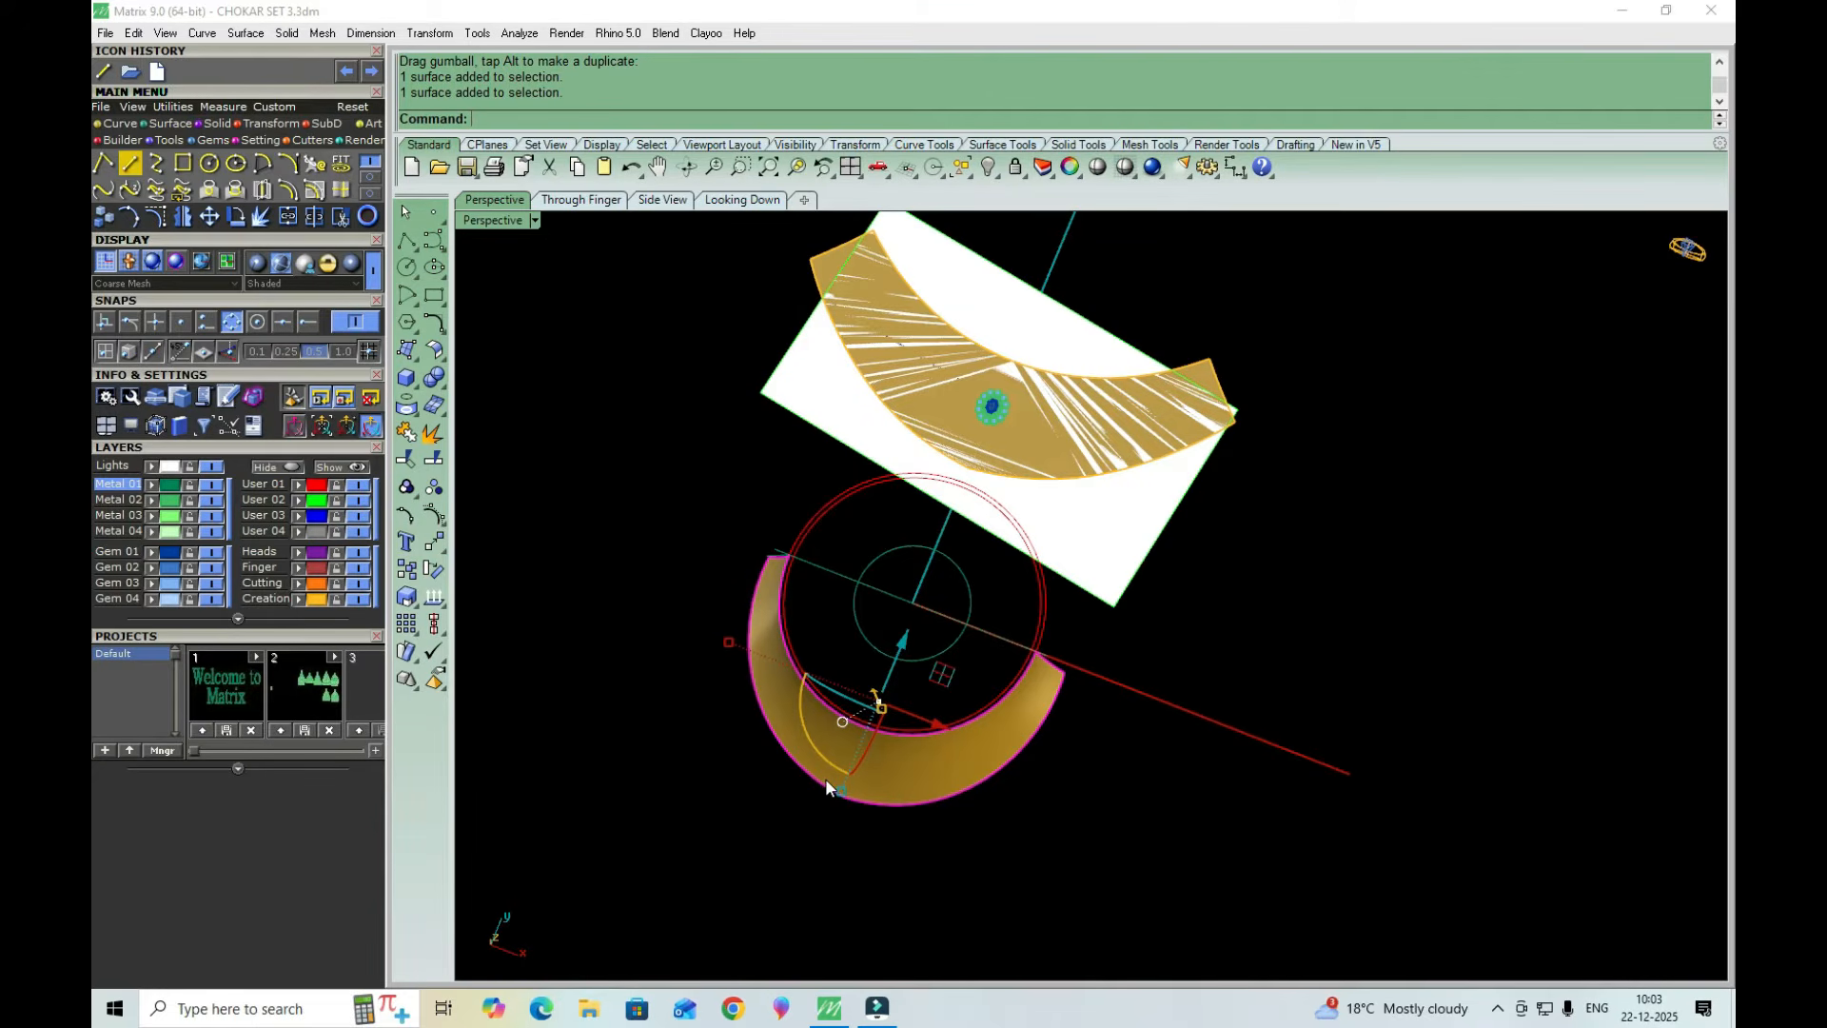
Select the flat crescent surface and examine its pointed end against the white backing sheet
{"action": "right_click_drag", "start_coordinate": [828, 779], "coordinate": [929, 681]}
{"action": "scroll", "coordinate": [1123, 499], "scroll_direction": "up", "scroll_amount": 8}
{"action": "left_click", "coordinate": [1092, 492]}
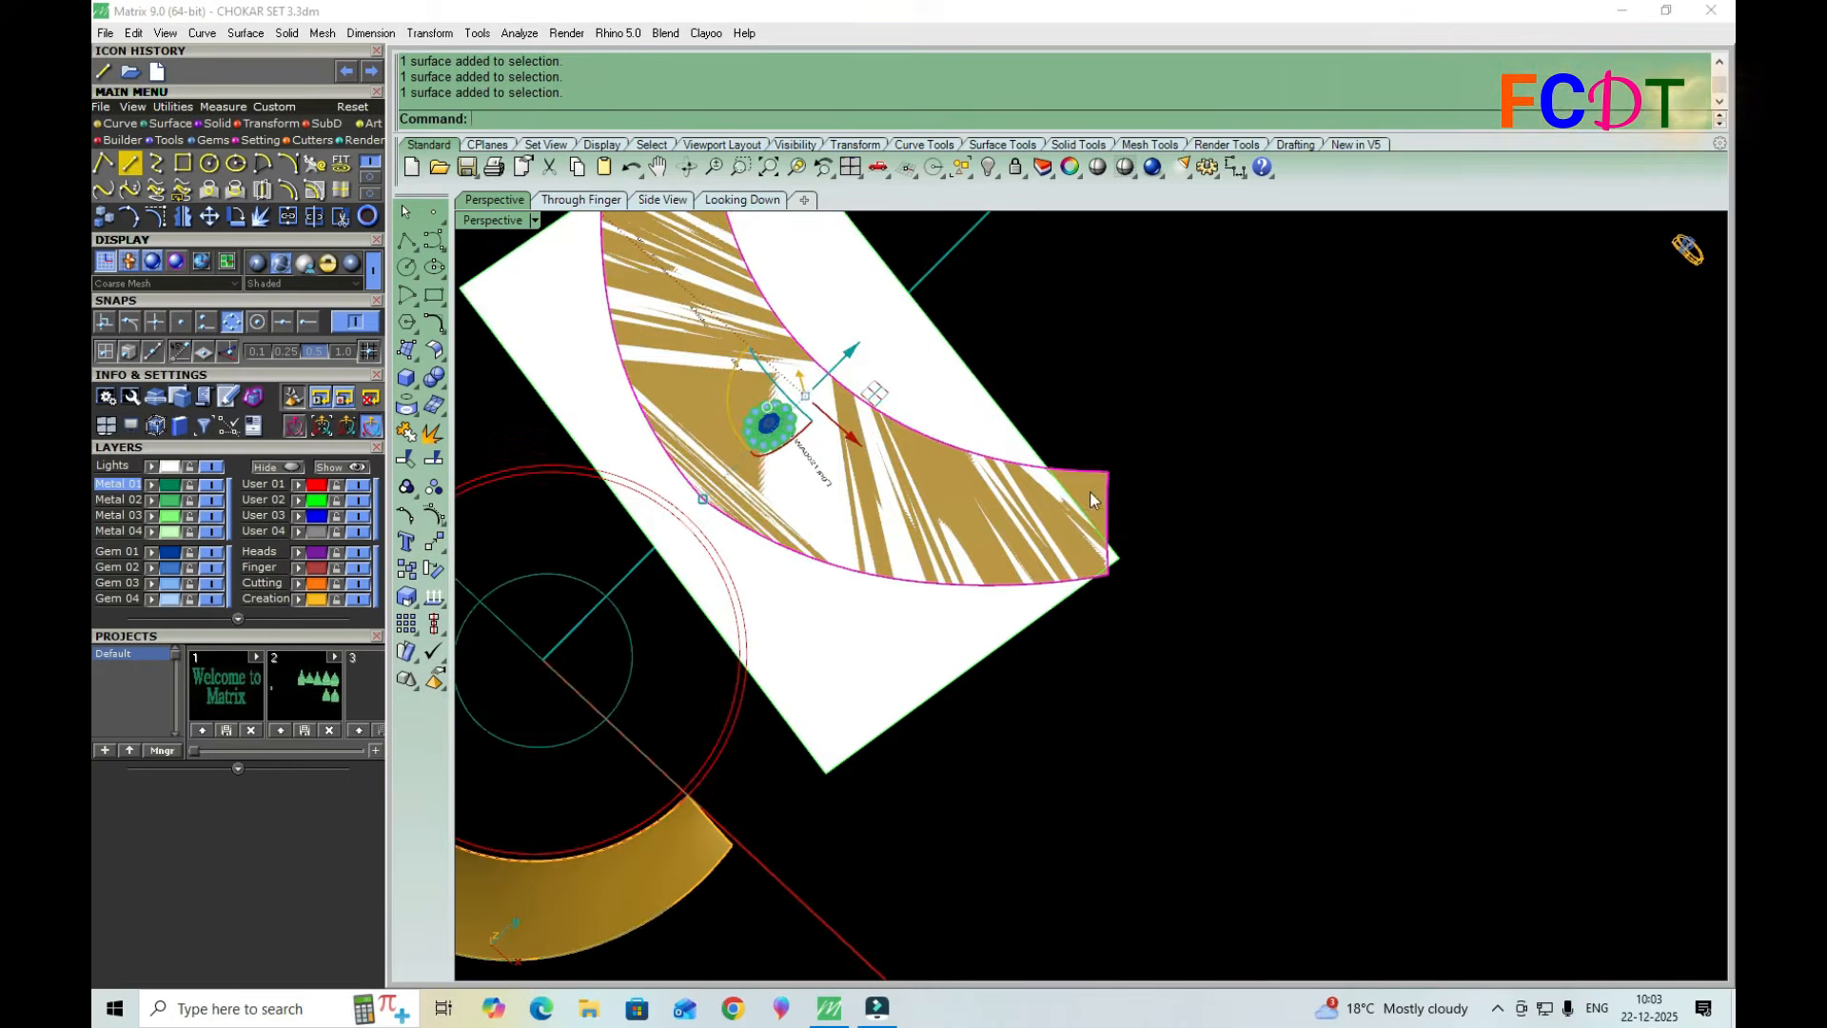
{"action": "scroll", "coordinate": [1019, 506], "scroll_direction": "down", "scroll_amount": 8}
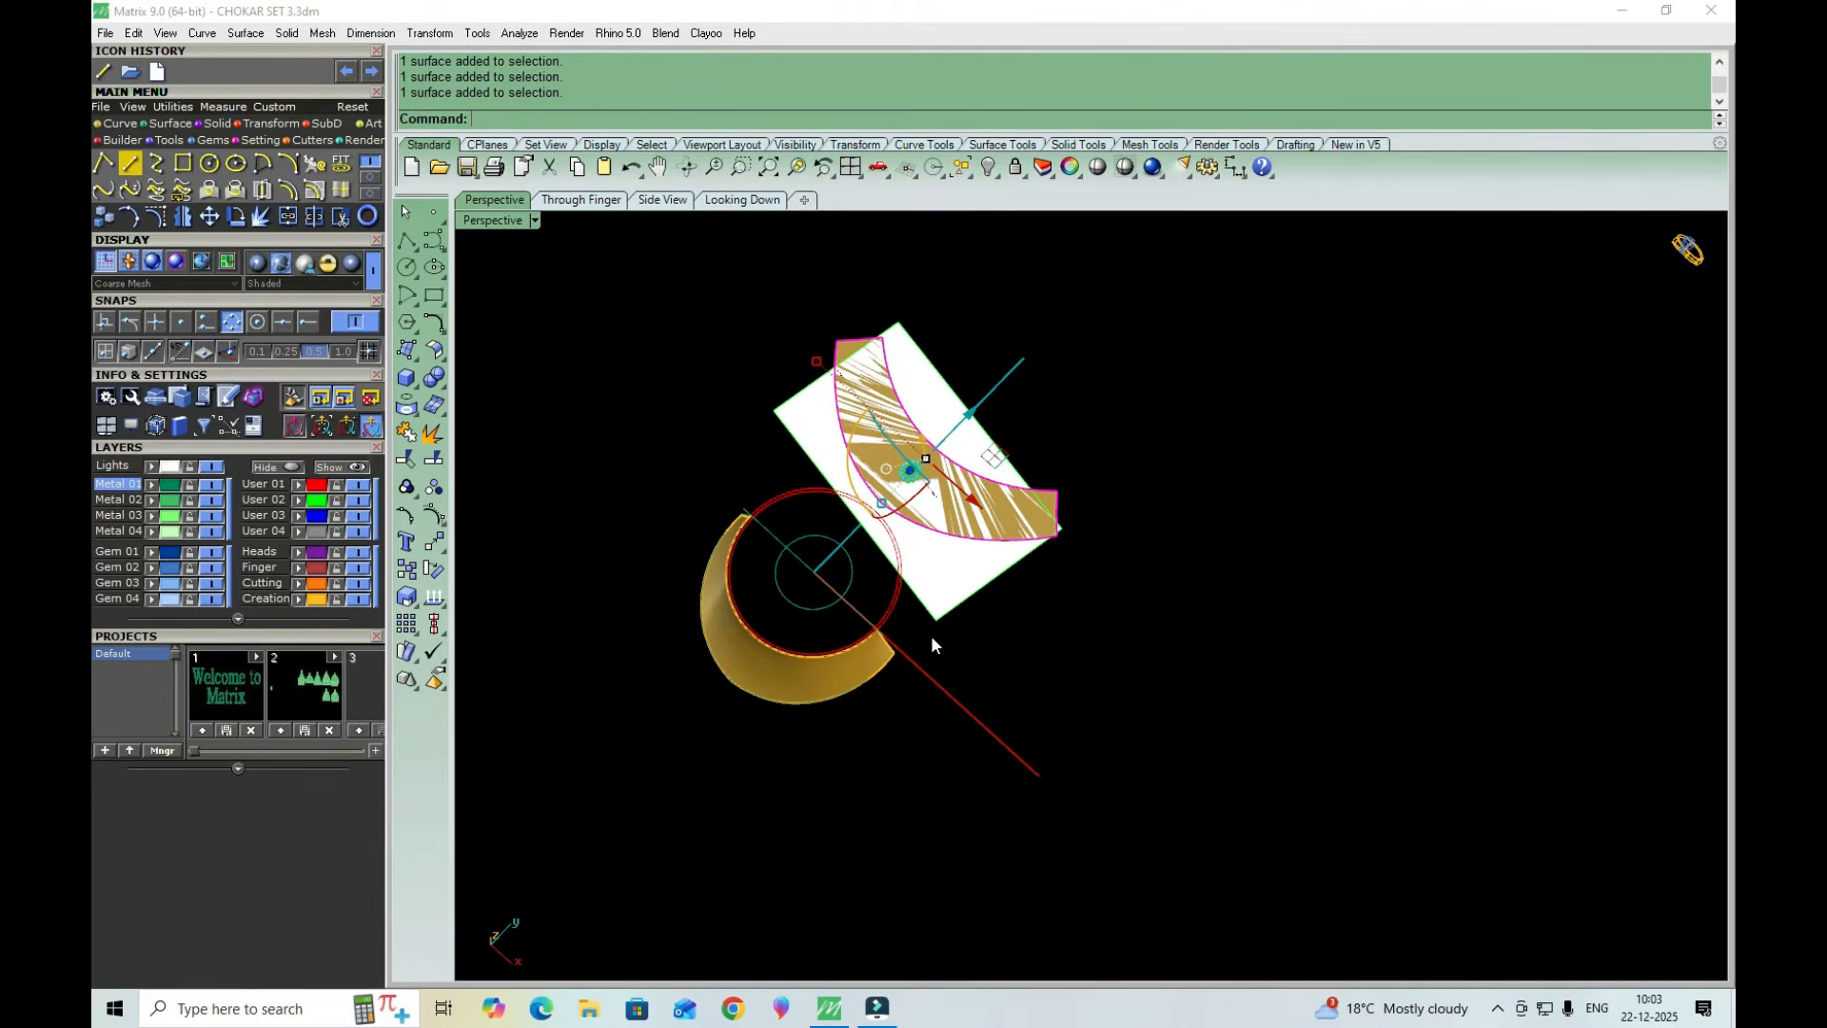
Select the curved choker surface, examine it in perspective and from above, and clear the selection
{"action": "left_click", "coordinate": [779, 670]}
{"action": "scroll", "coordinate": [754, 653], "scroll_direction": "up", "scroll_amount": 5}
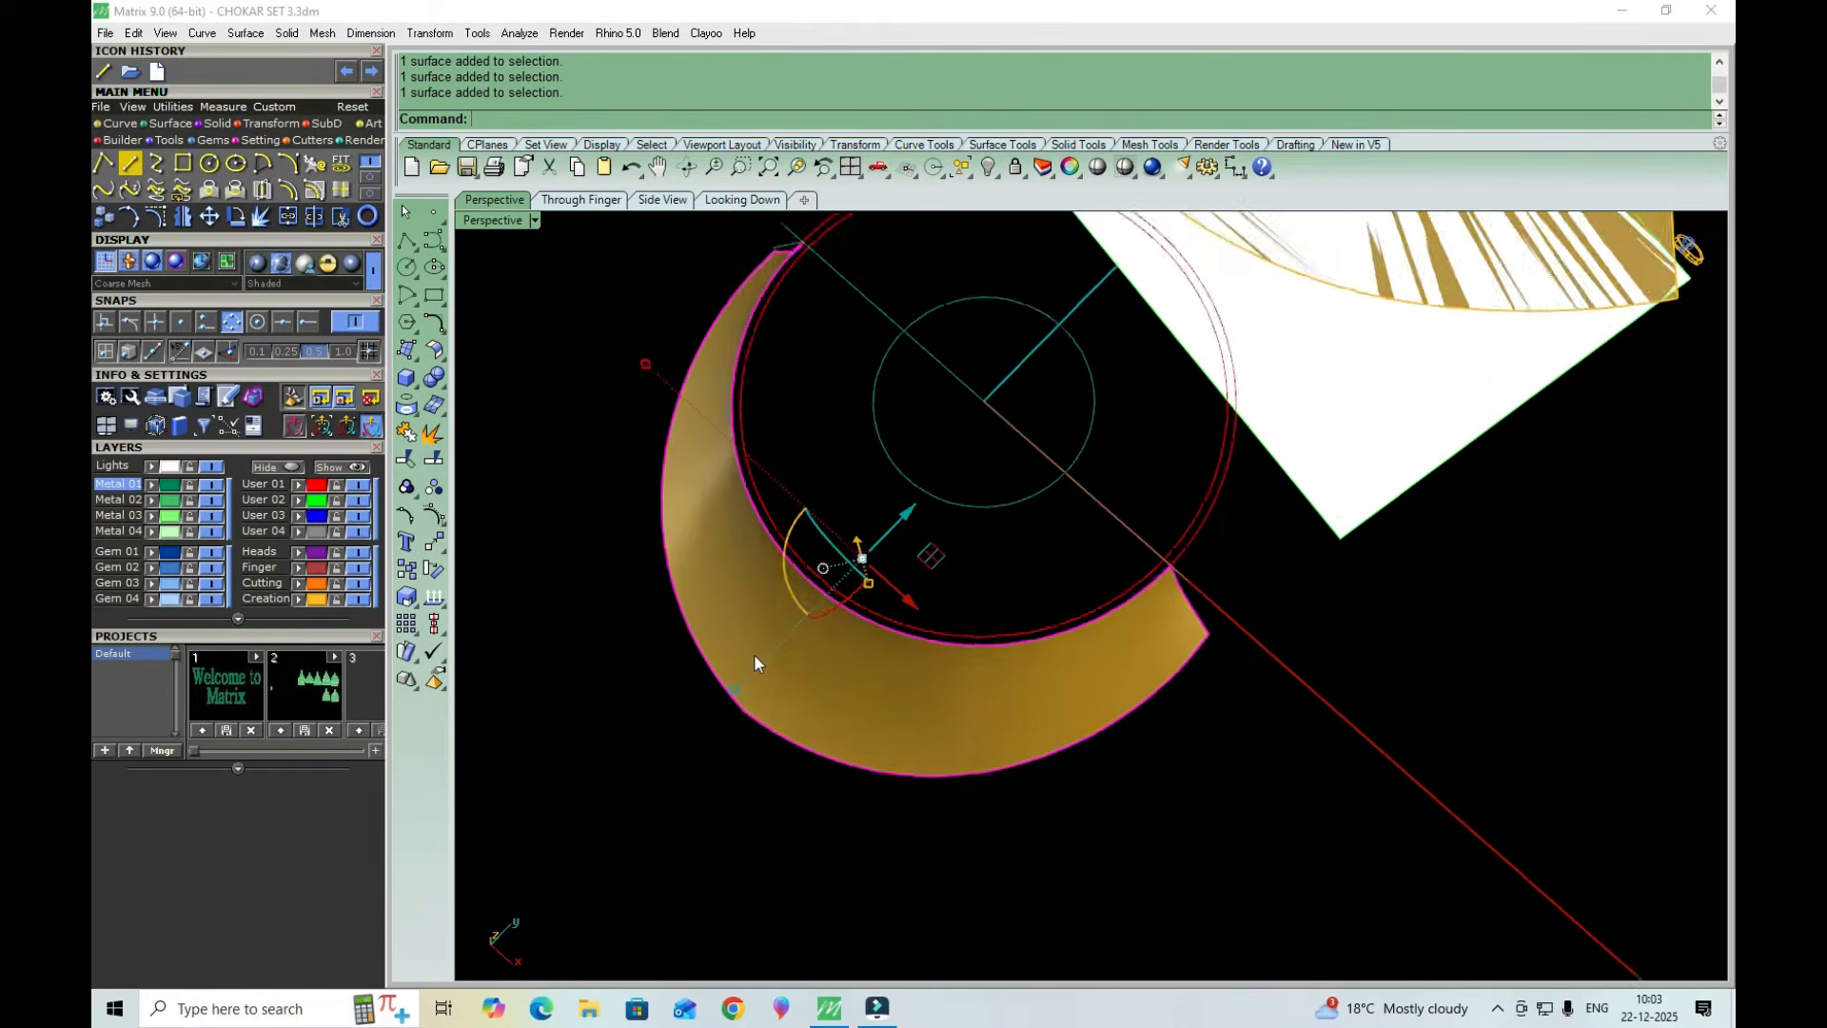
{"action": "scroll", "coordinate": [792, 637], "scroll_direction": "down", "scroll_amount": 4}
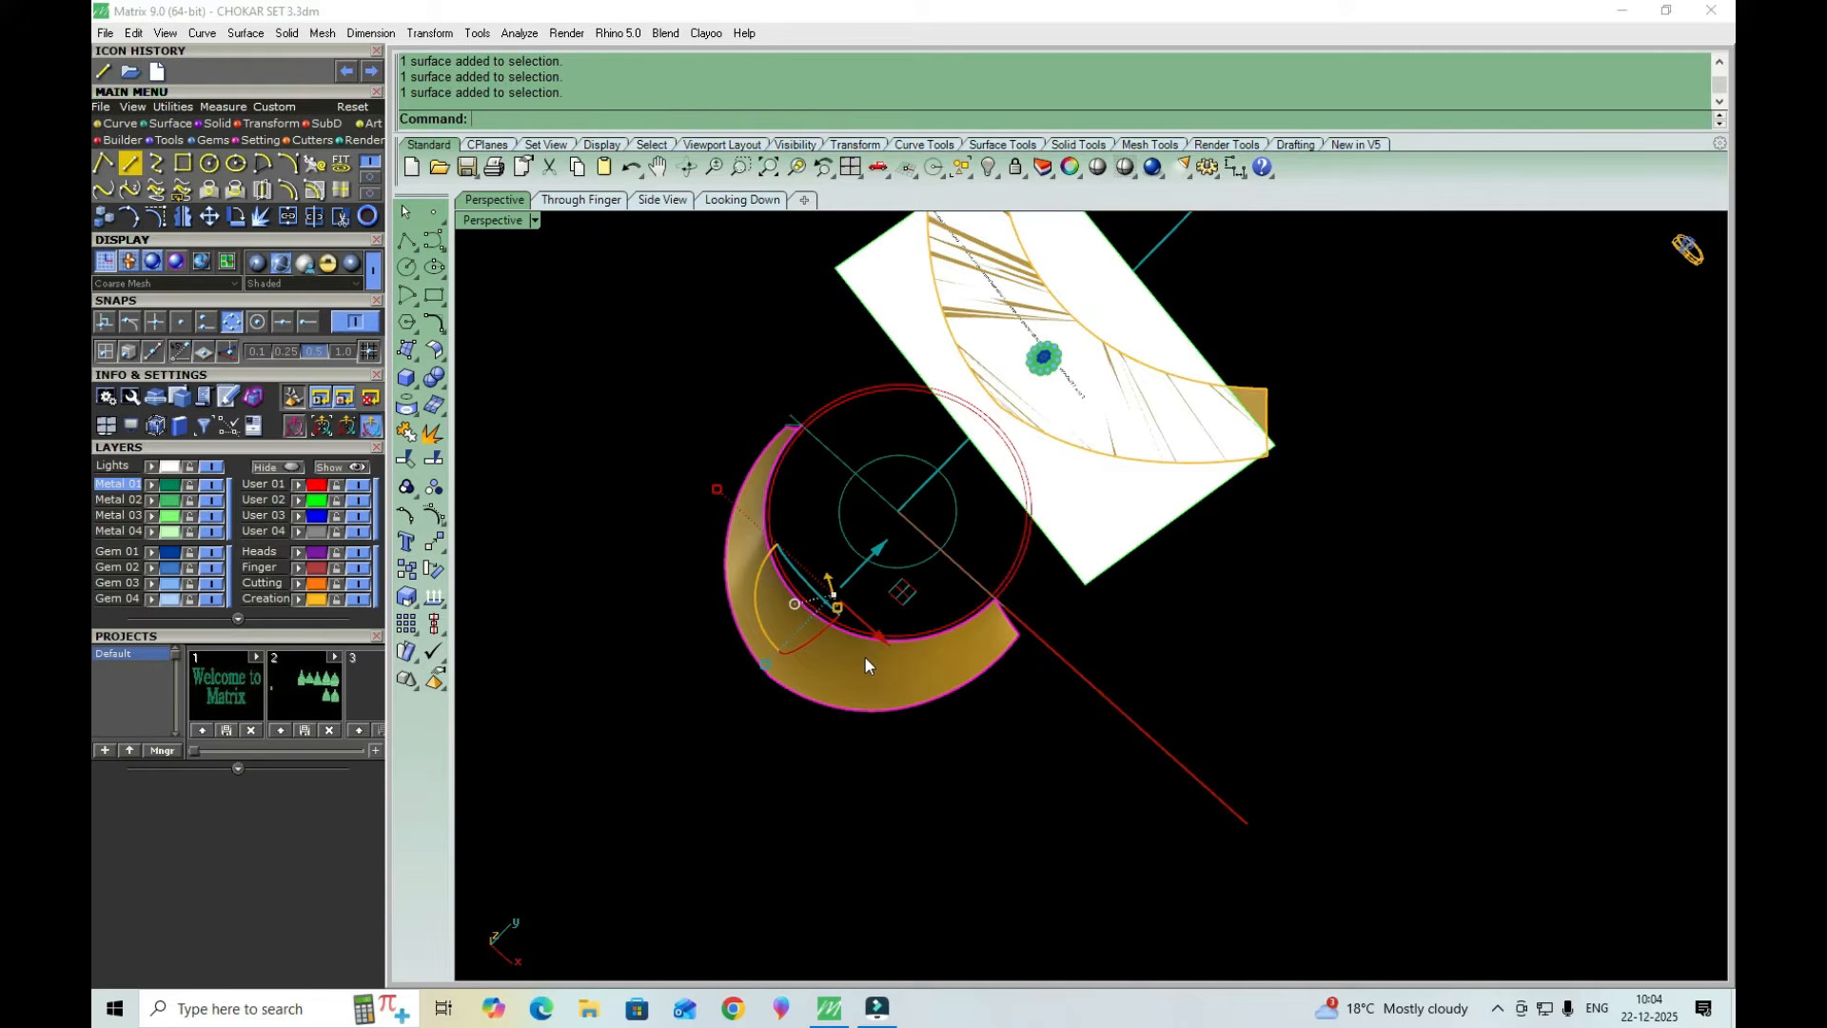
{"action": "mouse_move", "coordinate": [866, 664]}
{"action": "right_mouse_down"}
{"action": "mouse_move", "coordinate": [861, 780]}
{"action": "mouse_move", "coordinate": [846, 785]}
{"action": "mouse_move", "coordinate": [798, 746]}
{"action": "mouse_move", "coordinate": [843, 689]}
{"action": "right_mouse_up"}
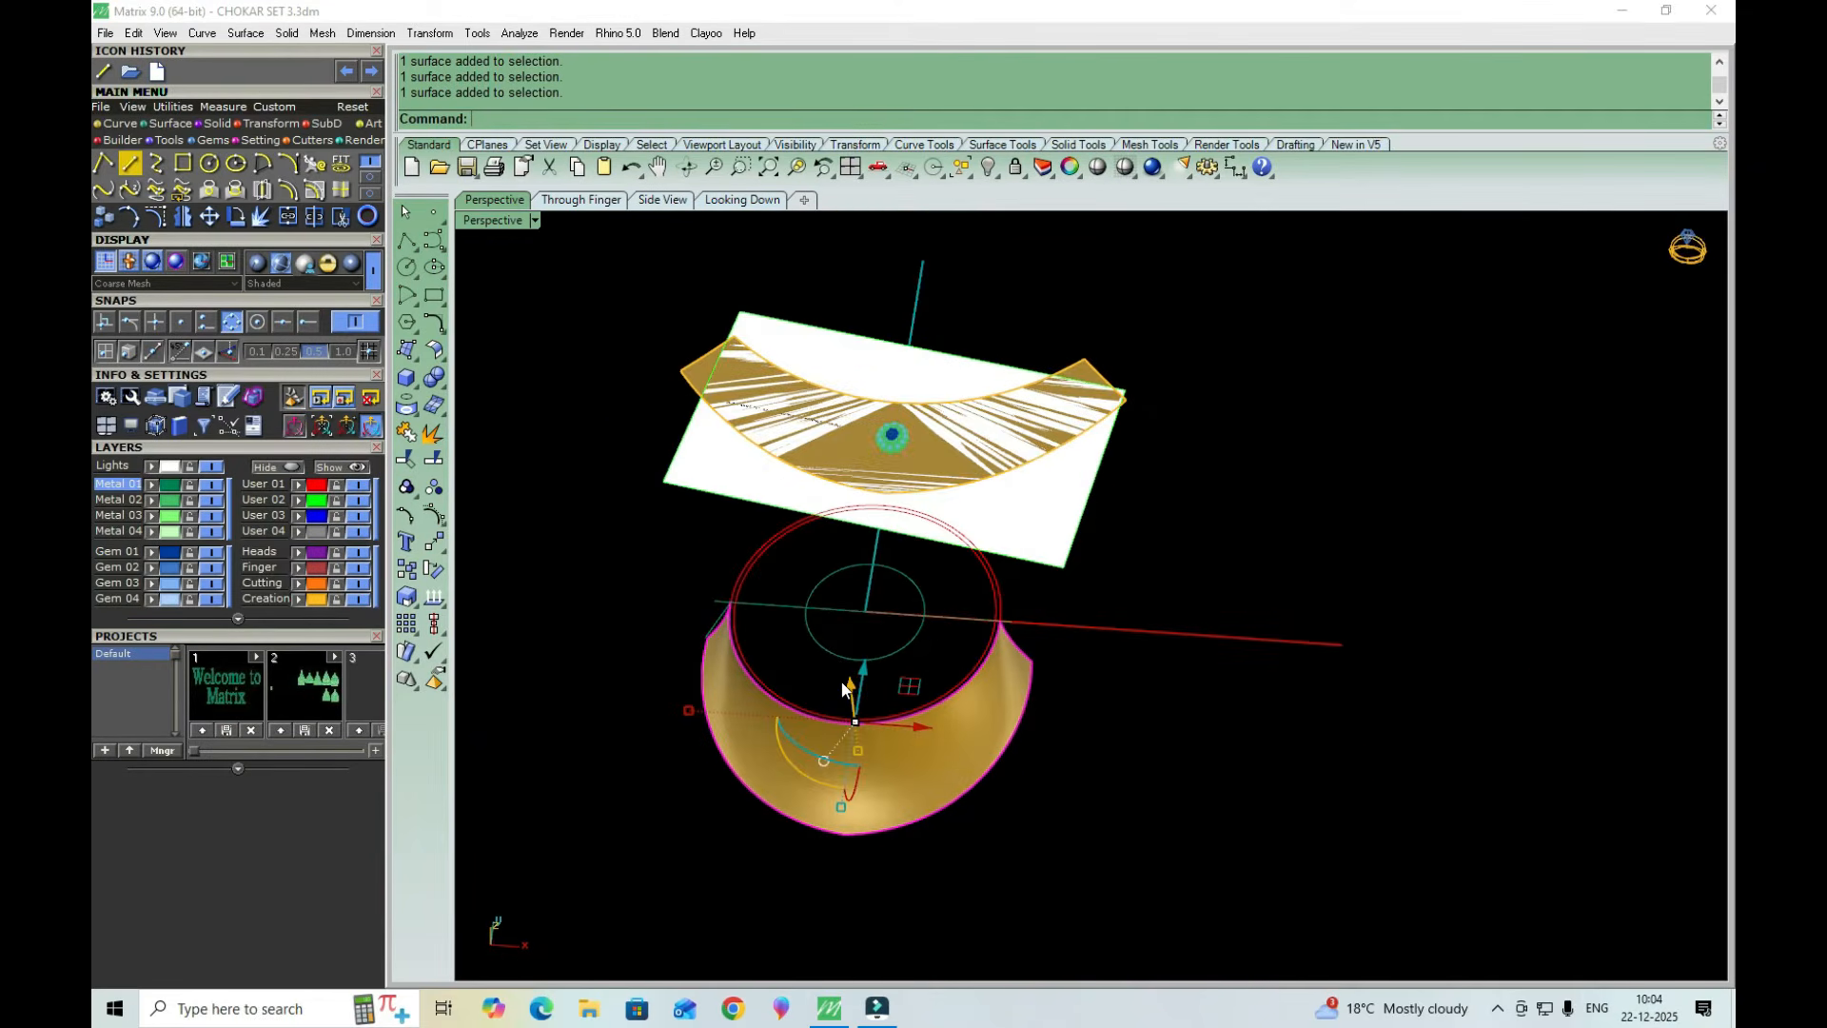
{"action": "key", "text": "Escape"}
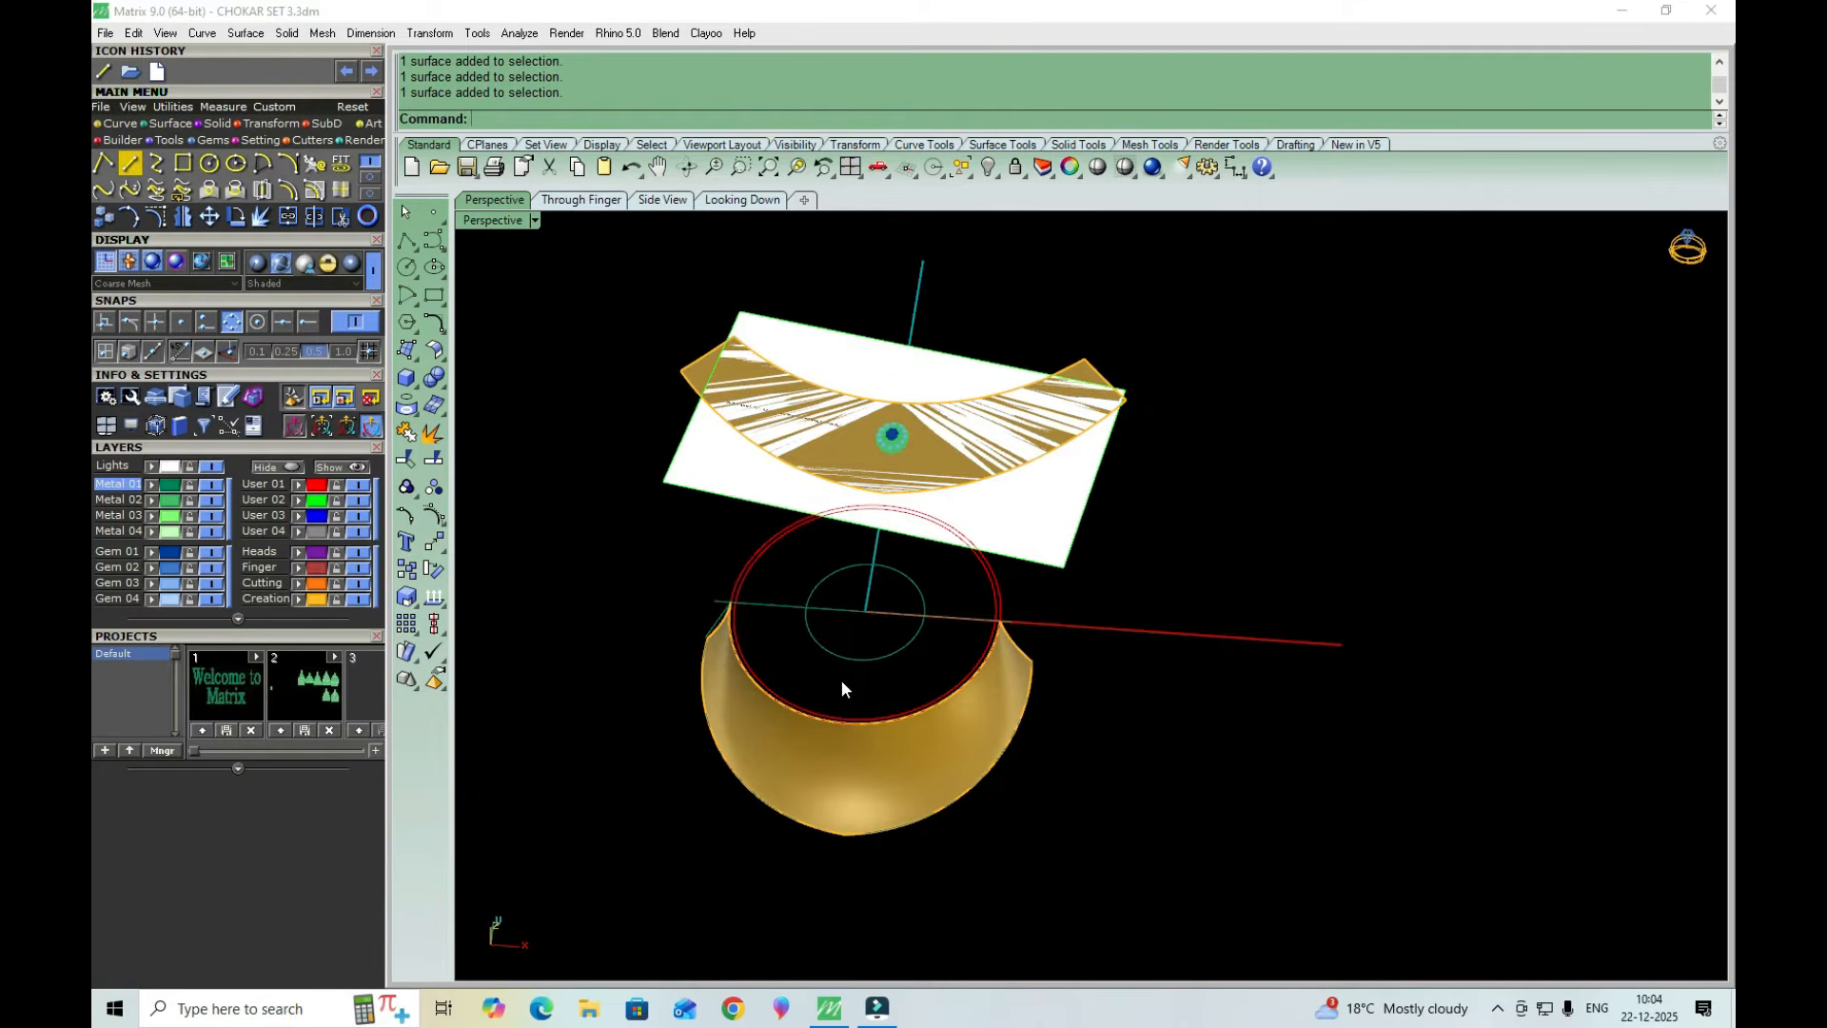
{"action": "right_click_drag", "start_coordinate": [842, 678], "coordinate": [750, 723]}
{"action": "scroll", "coordinate": [750, 723], "scroll_direction": "up", "scroll_amount": 3}
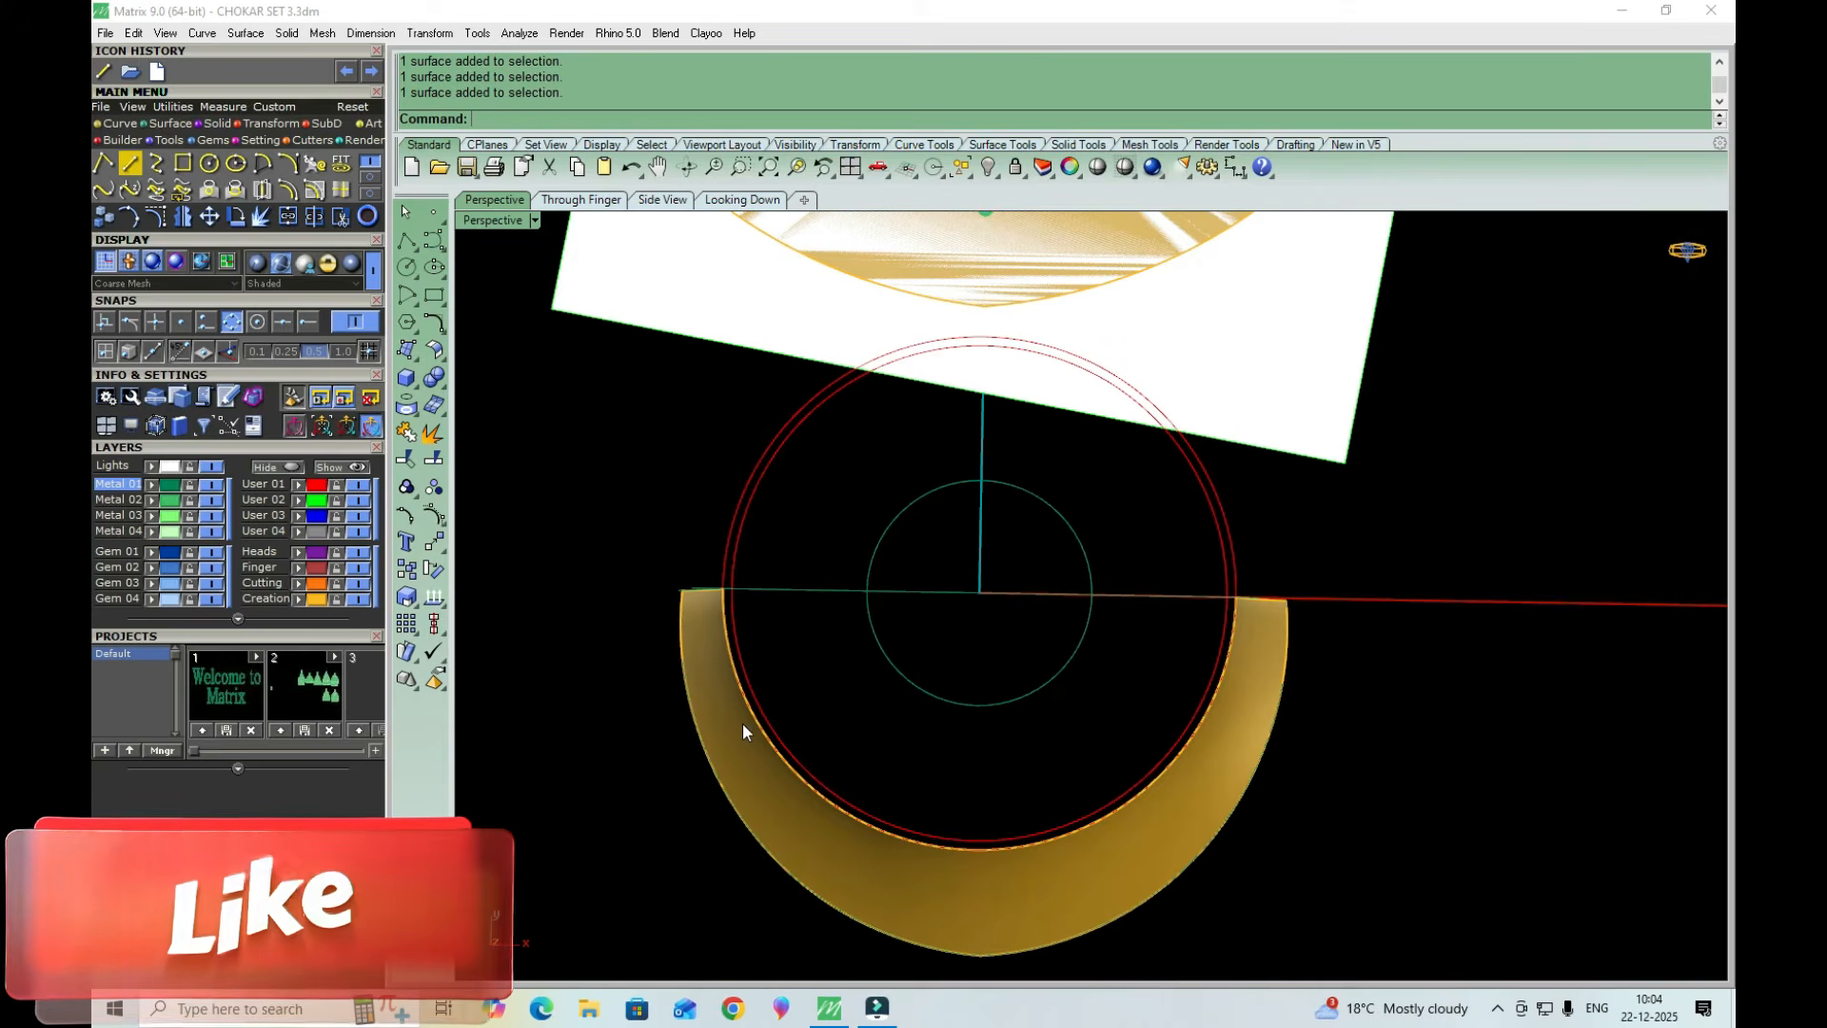
{"action": "scroll", "coordinate": [727, 723], "scroll_direction": "down", "scroll_amount": 2}
{"action": "left_click", "coordinate": [735, 765]}
{"action": "left_click", "coordinate": [529, 661]}
Duplicate the curved choker surface's inner edge and the left half of its outer edge as curves
{"action": "left_click", "coordinate": [370, 178]}
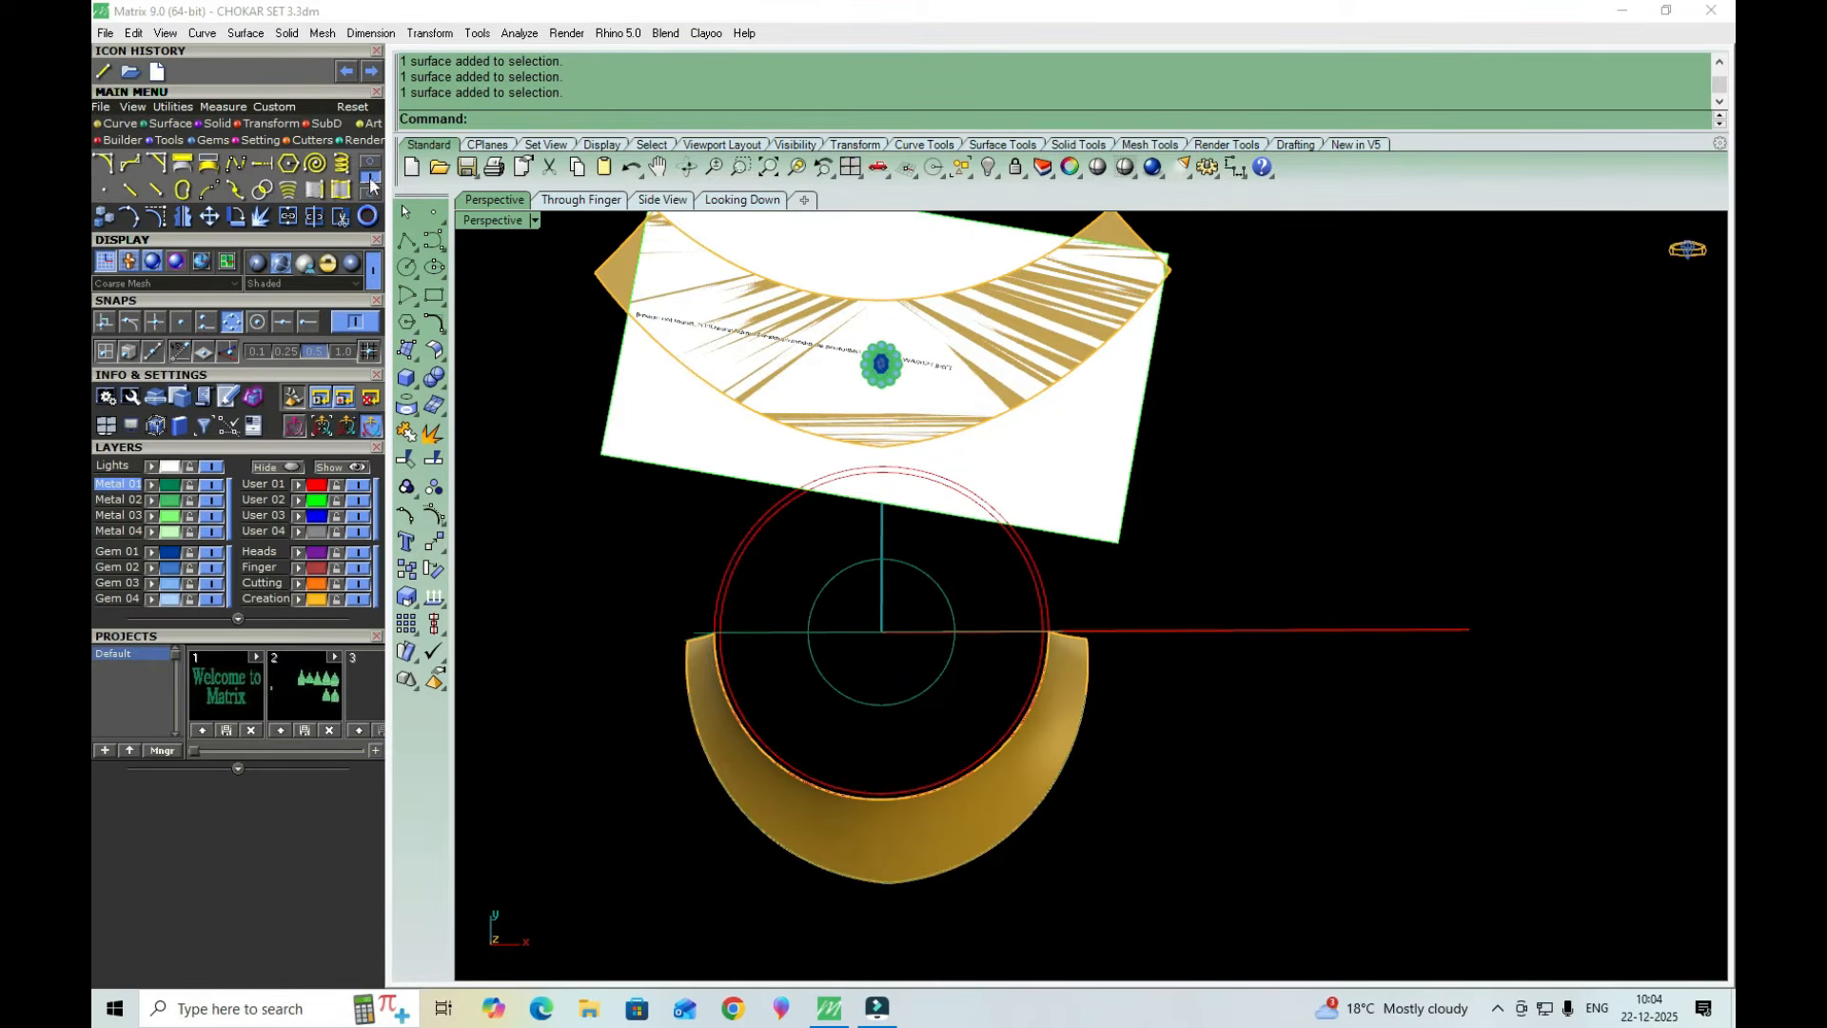
{"action": "left_click", "coordinate": [320, 187]}
{"action": "scroll", "coordinate": [699, 695], "scroll_direction": "up", "scroll_amount": 5}
{"action": "left_click", "coordinate": [782, 694]}
{"action": "left_click", "coordinate": [686, 719]}
{"action": "scroll", "coordinate": [682, 727], "scroll_direction": "down", "scroll_amount": 4}
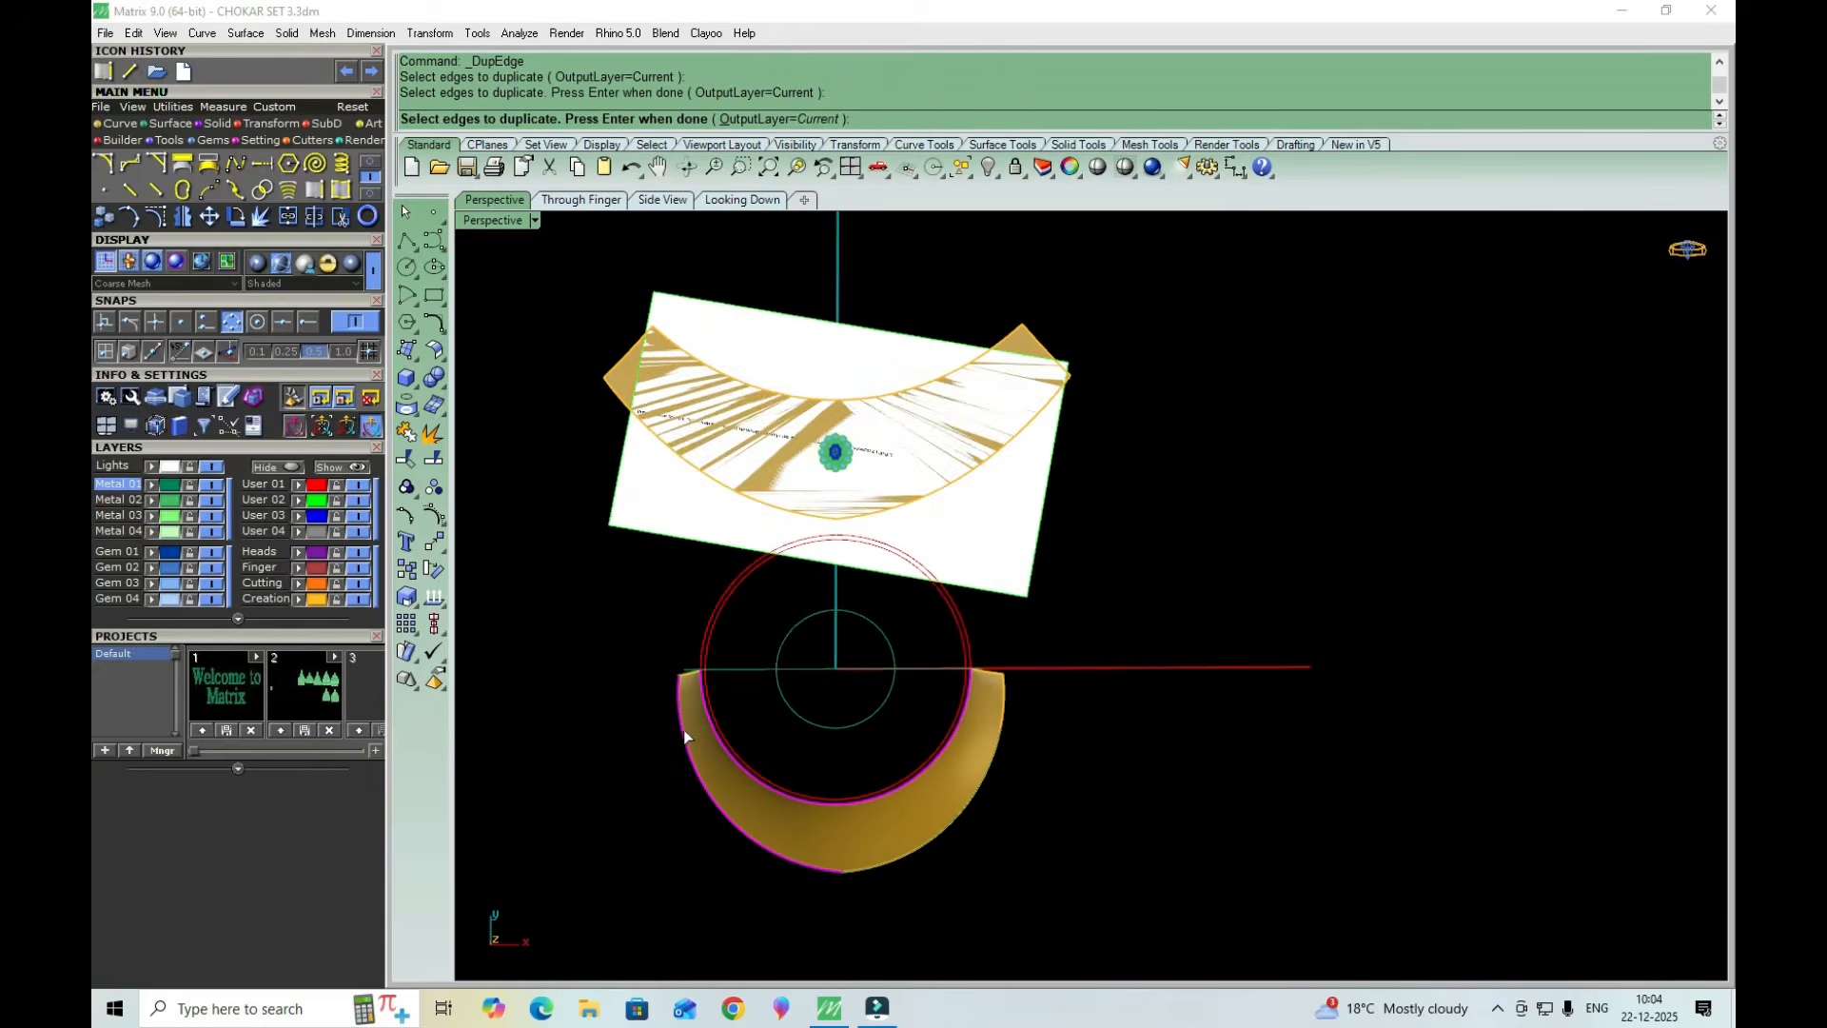
{"action": "scroll", "coordinate": [681, 653], "scroll_direction": "up", "scroll_amount": 6}
{"action": "scroll", "coordinate": [690, 698], "scroll_direction": "up", "scroll_amount": 2}
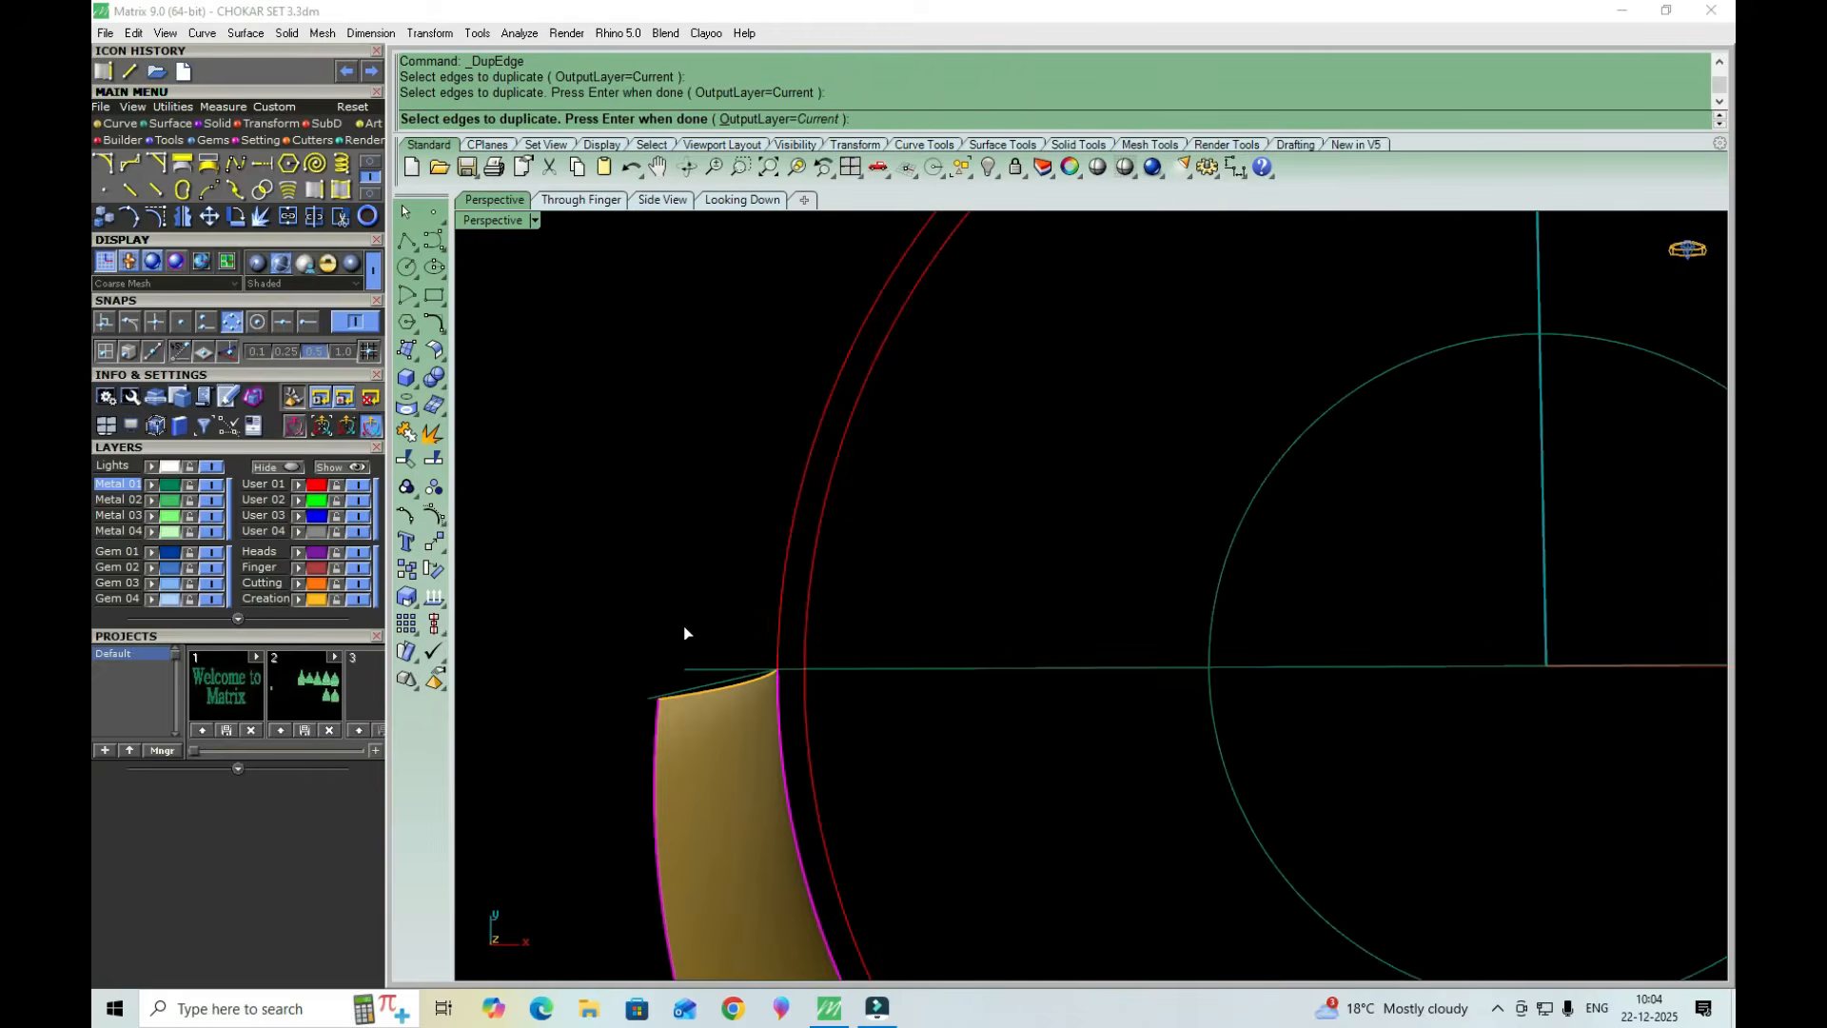
{"action": "scroll", "coordinate": [685, 638], "scroll_direction": "down", "scroll_amount": 6}
{"action": "scroll", "coordinate": [685, 652], "scroll_direction": "down", "scroll_amount": 2}
{"action": "scroll", "coordinate": [860, 807], "scroll_direction": "up", "scroll_amount": 1}
{"action": "key", "text": "Return"}
{"action": "scroll", "coordinate": [860, 805], "scroll_direction": "down", "scroll_amount": 3}
{"action": "scroll", "coordinate": [693, 682], "scroll_direction": "up", "scroll_amount": 3}
{"action": "key", "text": "Escape"}
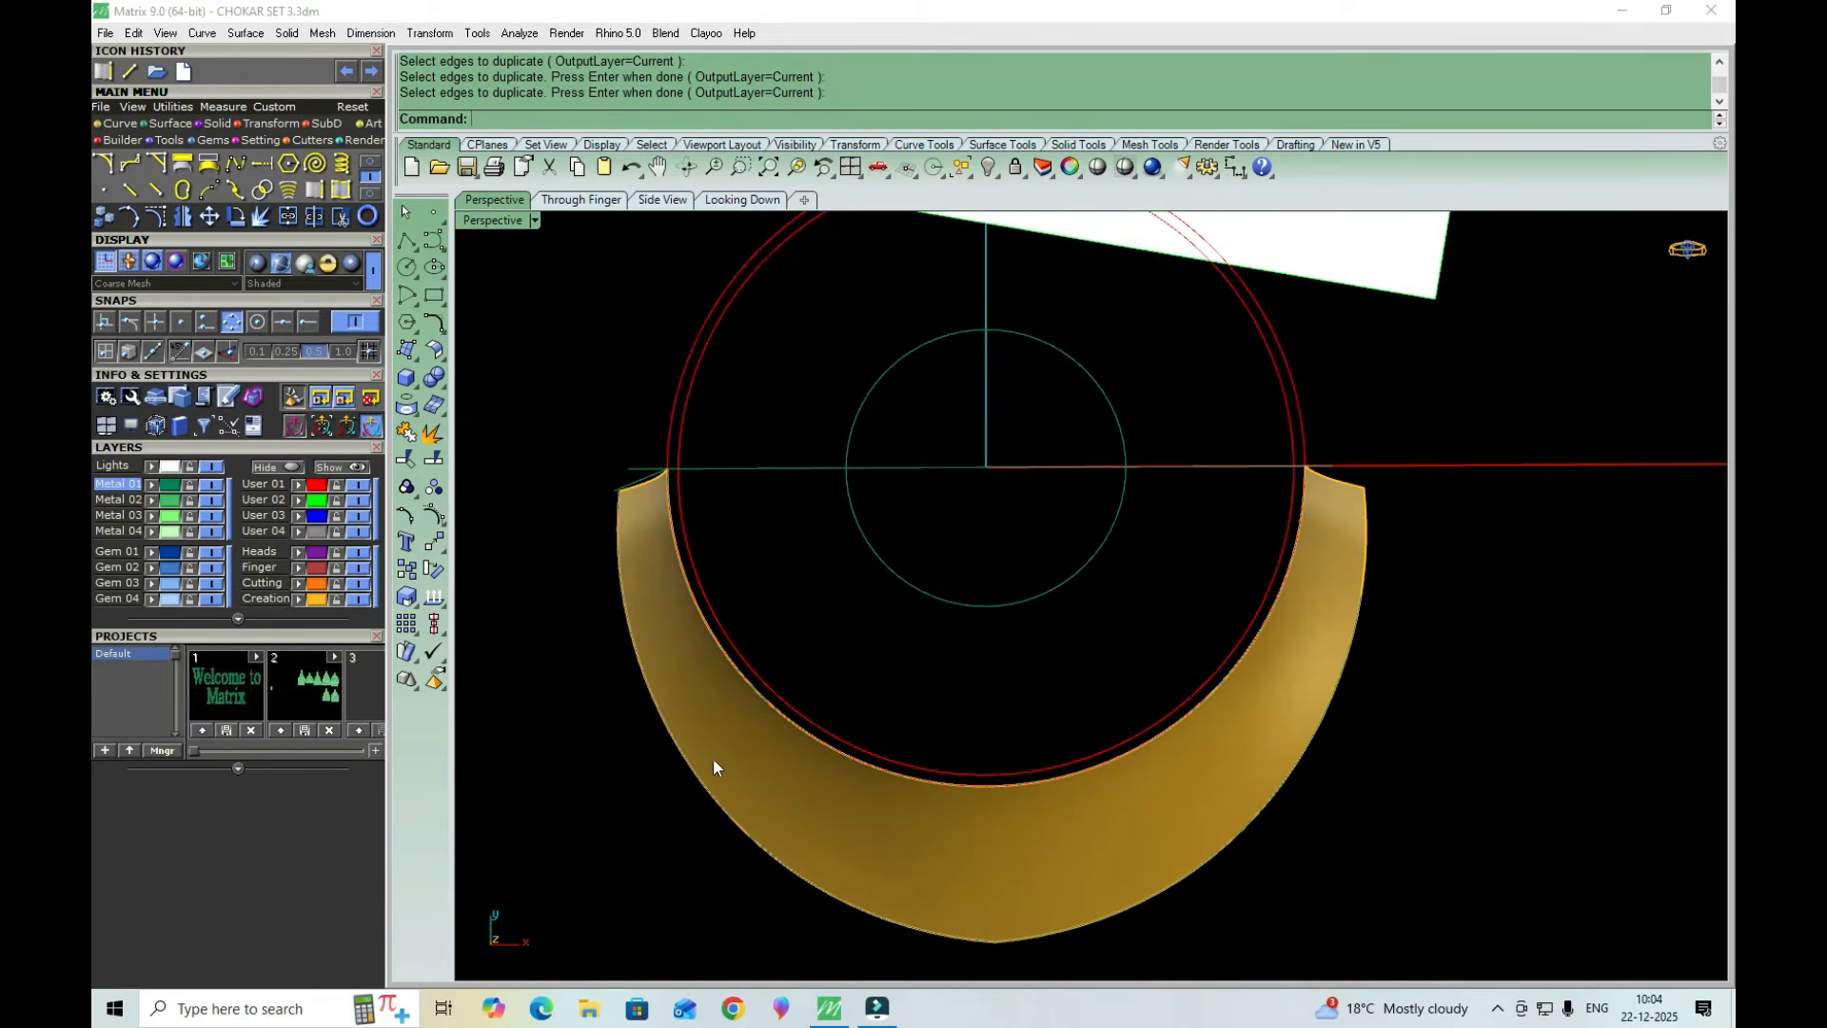
Extract a V-direction isocurve across the middle of the curved choker surface, snapped to the outer edge's lowest end point
{"action": "left_click", "coordinate": [370, 163]}
{"action": "left_click", "coordinate": [341, 192]}
{"action": "left_click", "coordinate": [971, 909]}
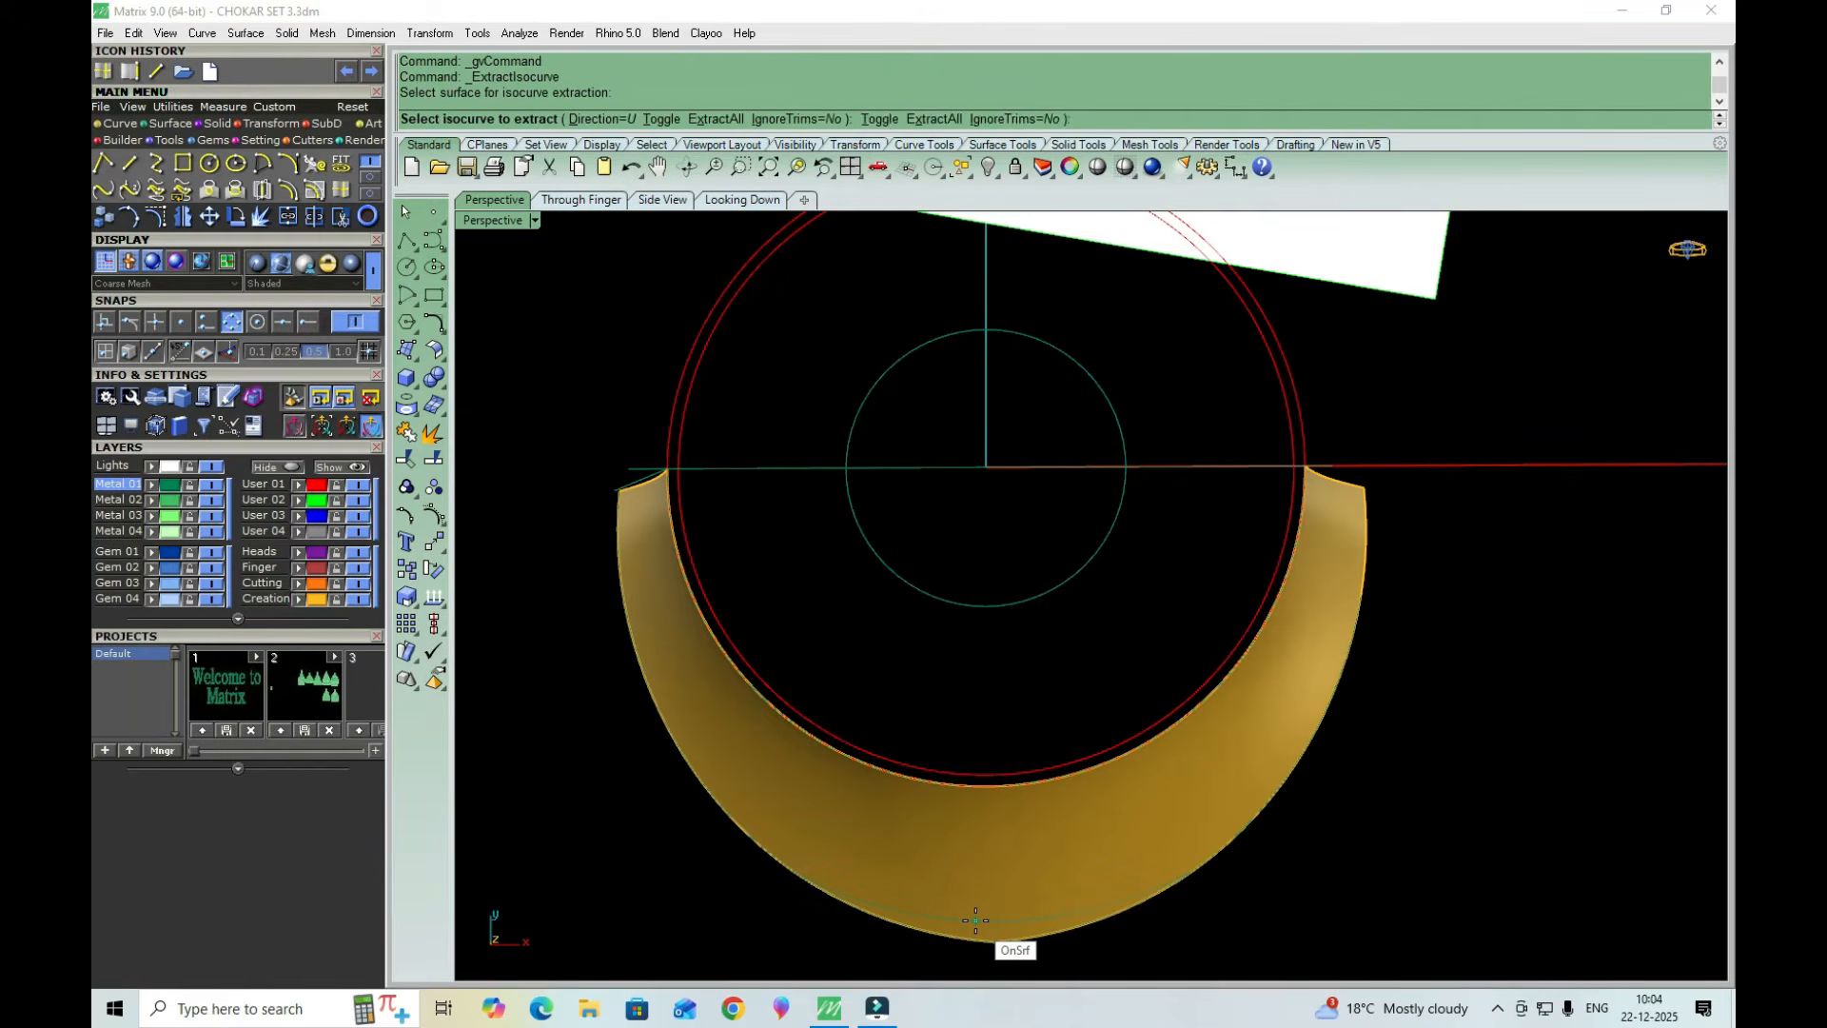
{"action": "type", "text": "t"}
{"action": "key", "text": "Return"}
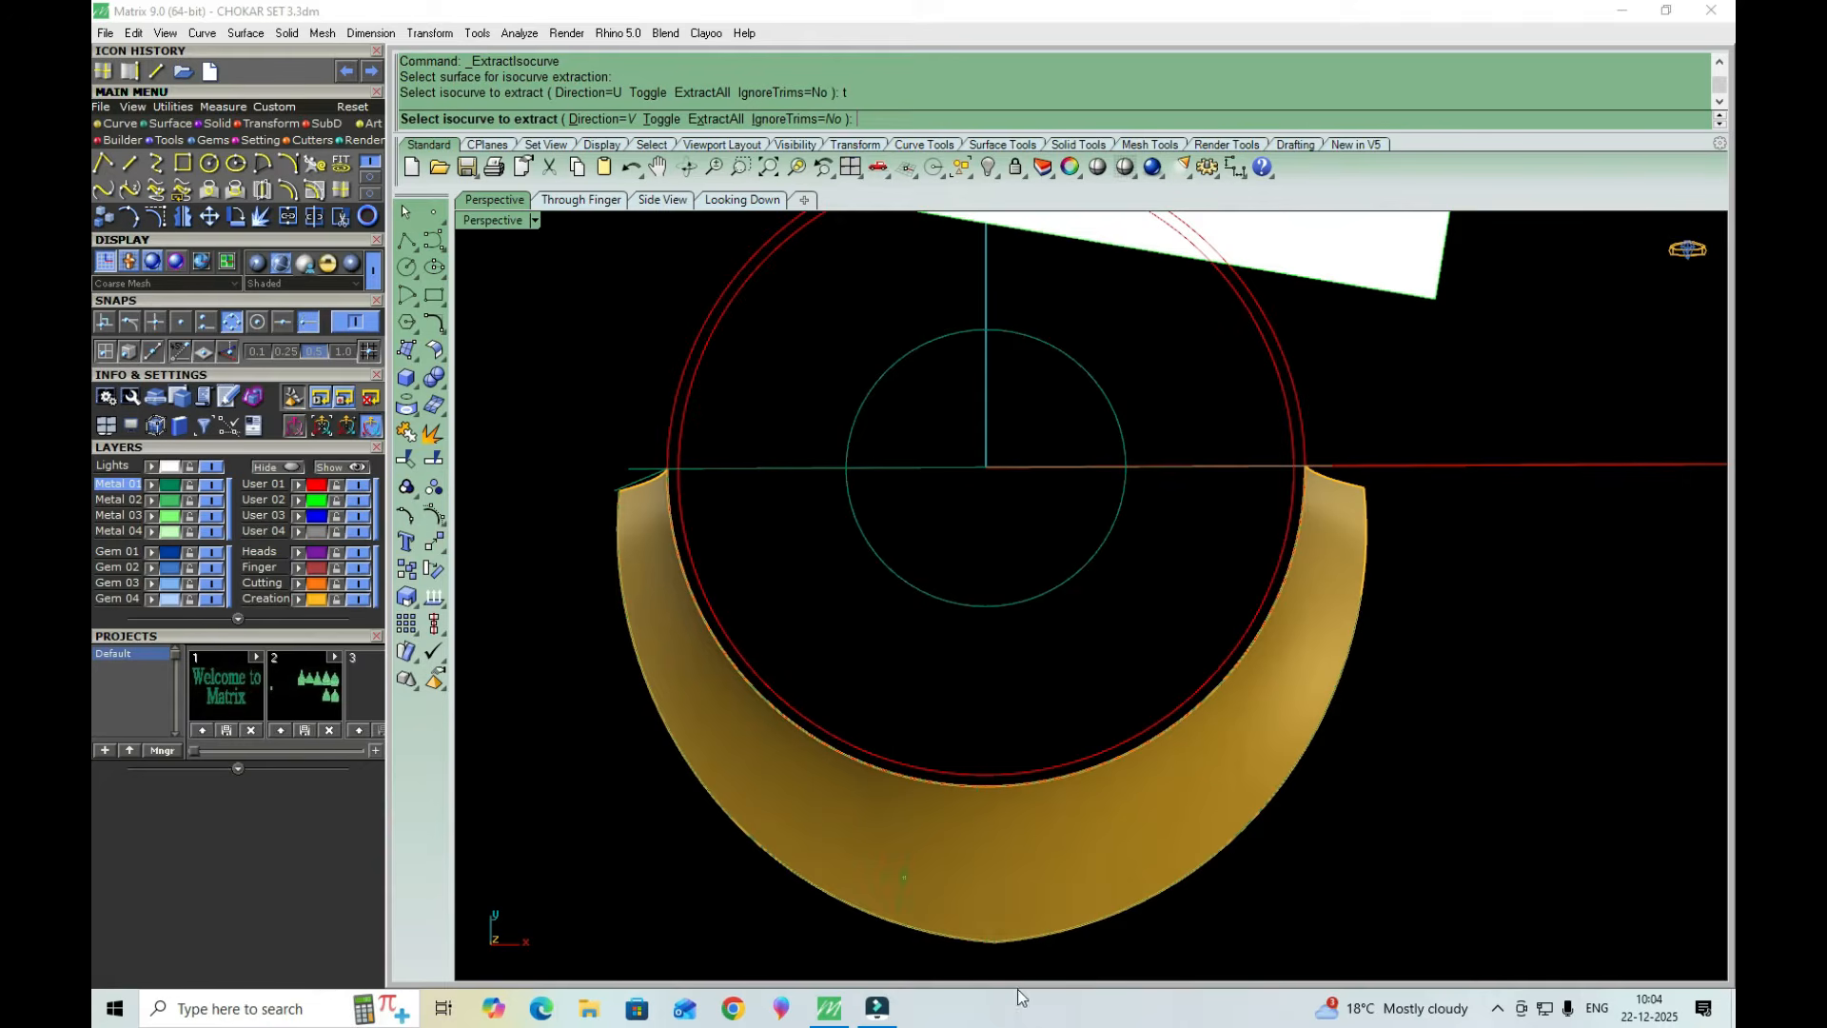
{"action": "left_click", "coordinate": [998, 943]}
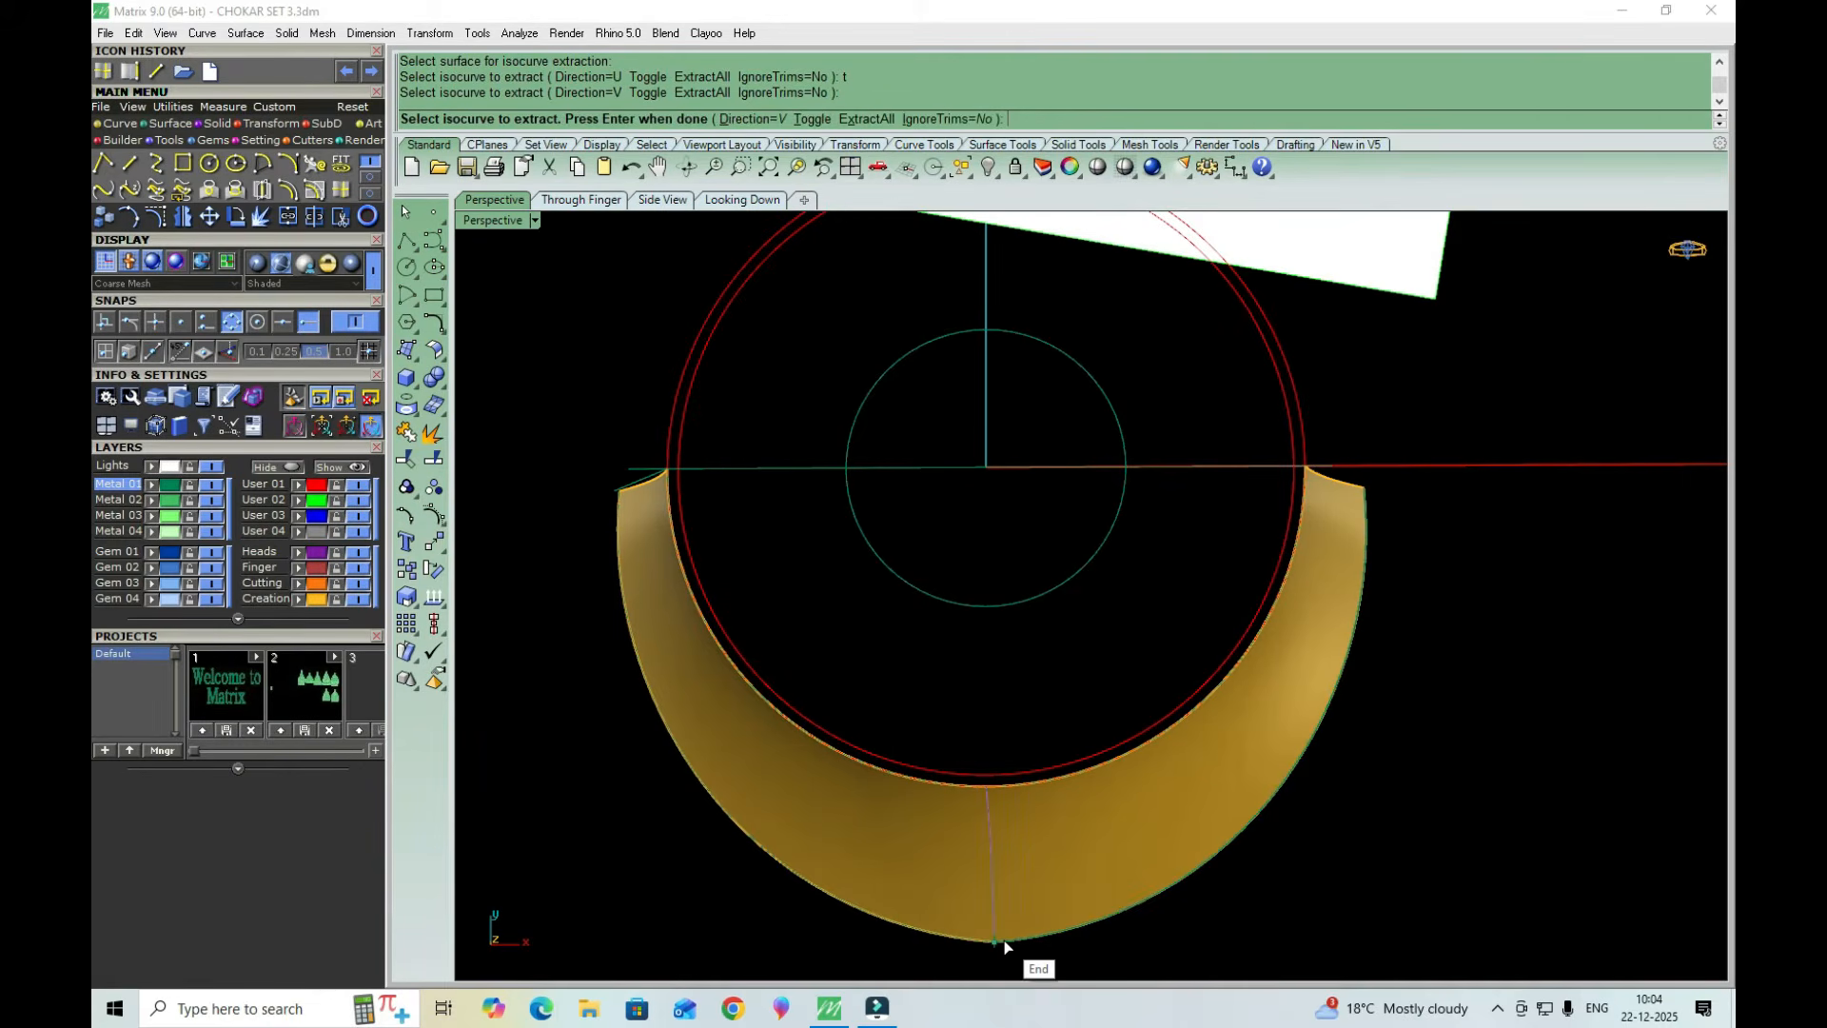
{"action": "key", "text": "Return"}
Delete the curved choker surface and the straight line across its left open end
{"action": "mouse_move", "coordinate": [822, 834]}
{"action": "right_mouse_down"}
{"action": "mouse_move", "coordinate": [898, 733]}
{"action": "mouse_move", "coordinate": [824, 815]}
{"action": "right_mouse_up"}
{"action": "left_click", "coordinate": [825, 813]}
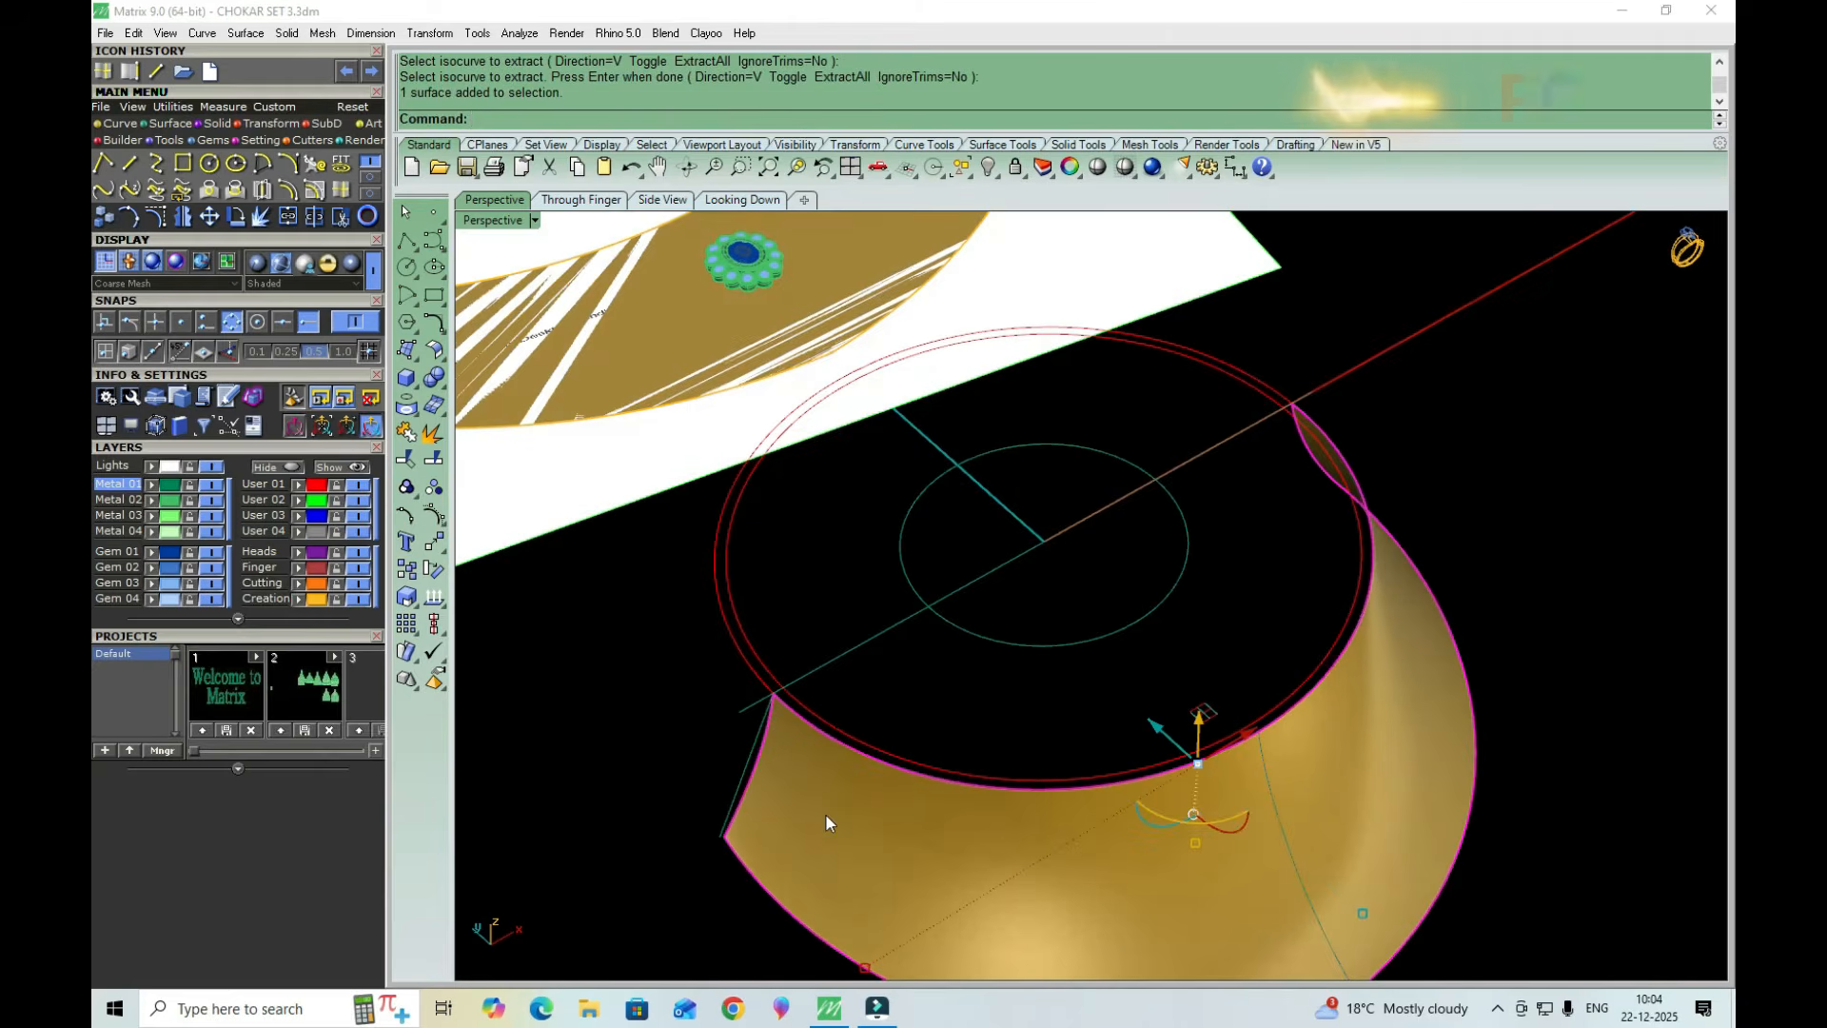
{"action": "key", "text": "Delete"}
{"action": "left_click", "coordinate": [742, 768]}
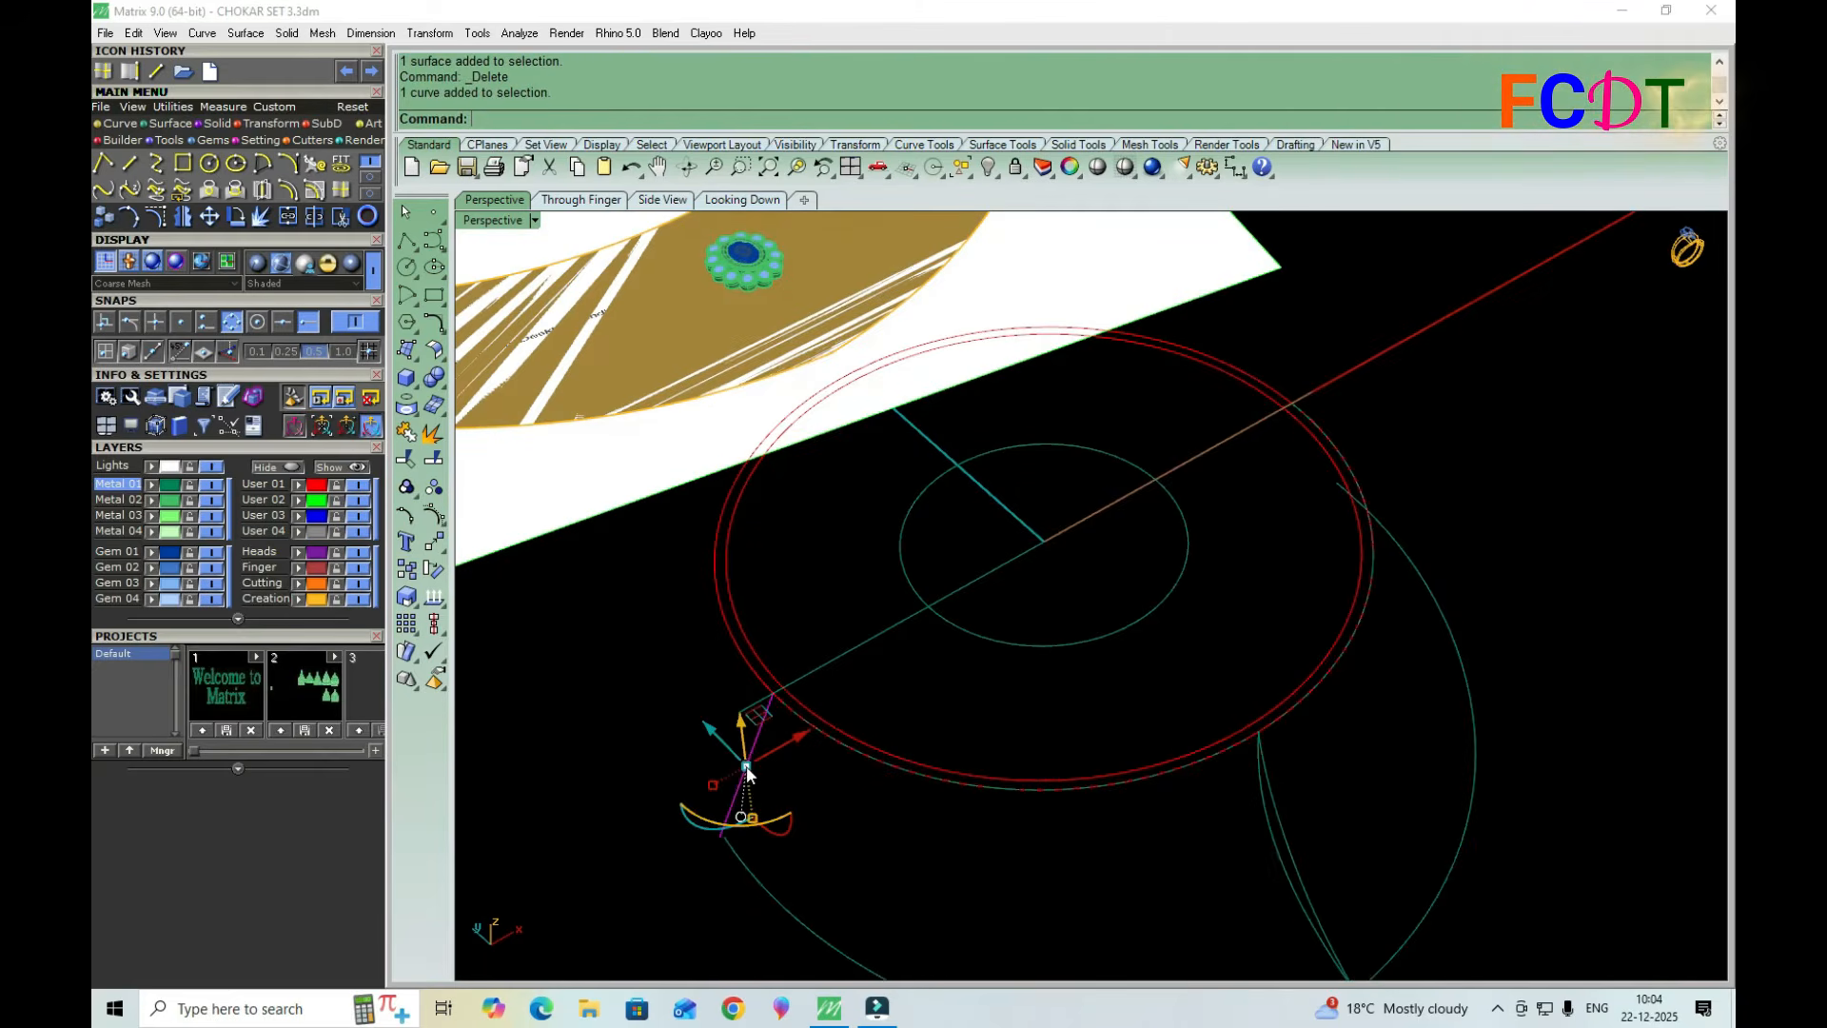
{"action": "key", "text": "Delete"}
Trim away the right half of the duplicated inner edge curve, using the extracted center isocurve as the cutter
{"action": "right_click_drag", "start_coordinate": [742, 767], "coordinate": [763, 752]}
{"action": "scroll", "coordinate": [763, 752], "scroll_direction": "up", "scroll_amount": 8}
{"action": "left_click", "coordinate": [934, 764]}
{"action": "left_click", "coordinate": [1008, 823]}
{"action": "scroll", "coordinate": [952, 756], "scroll_direction": "down", "scroll_amount": 8}
{"action": "right_click_drag", "start_coordinate": [952, 757], "coordinate": [974, 729]}
{"action": "scroll", "coordinate": [965, 741], "scroll_direction": "up", "scroll_amount": 5}
{"action": "scroll", "coordinate": [1005, 633], "scroll_direction": "up", "scroll_amount": 3}
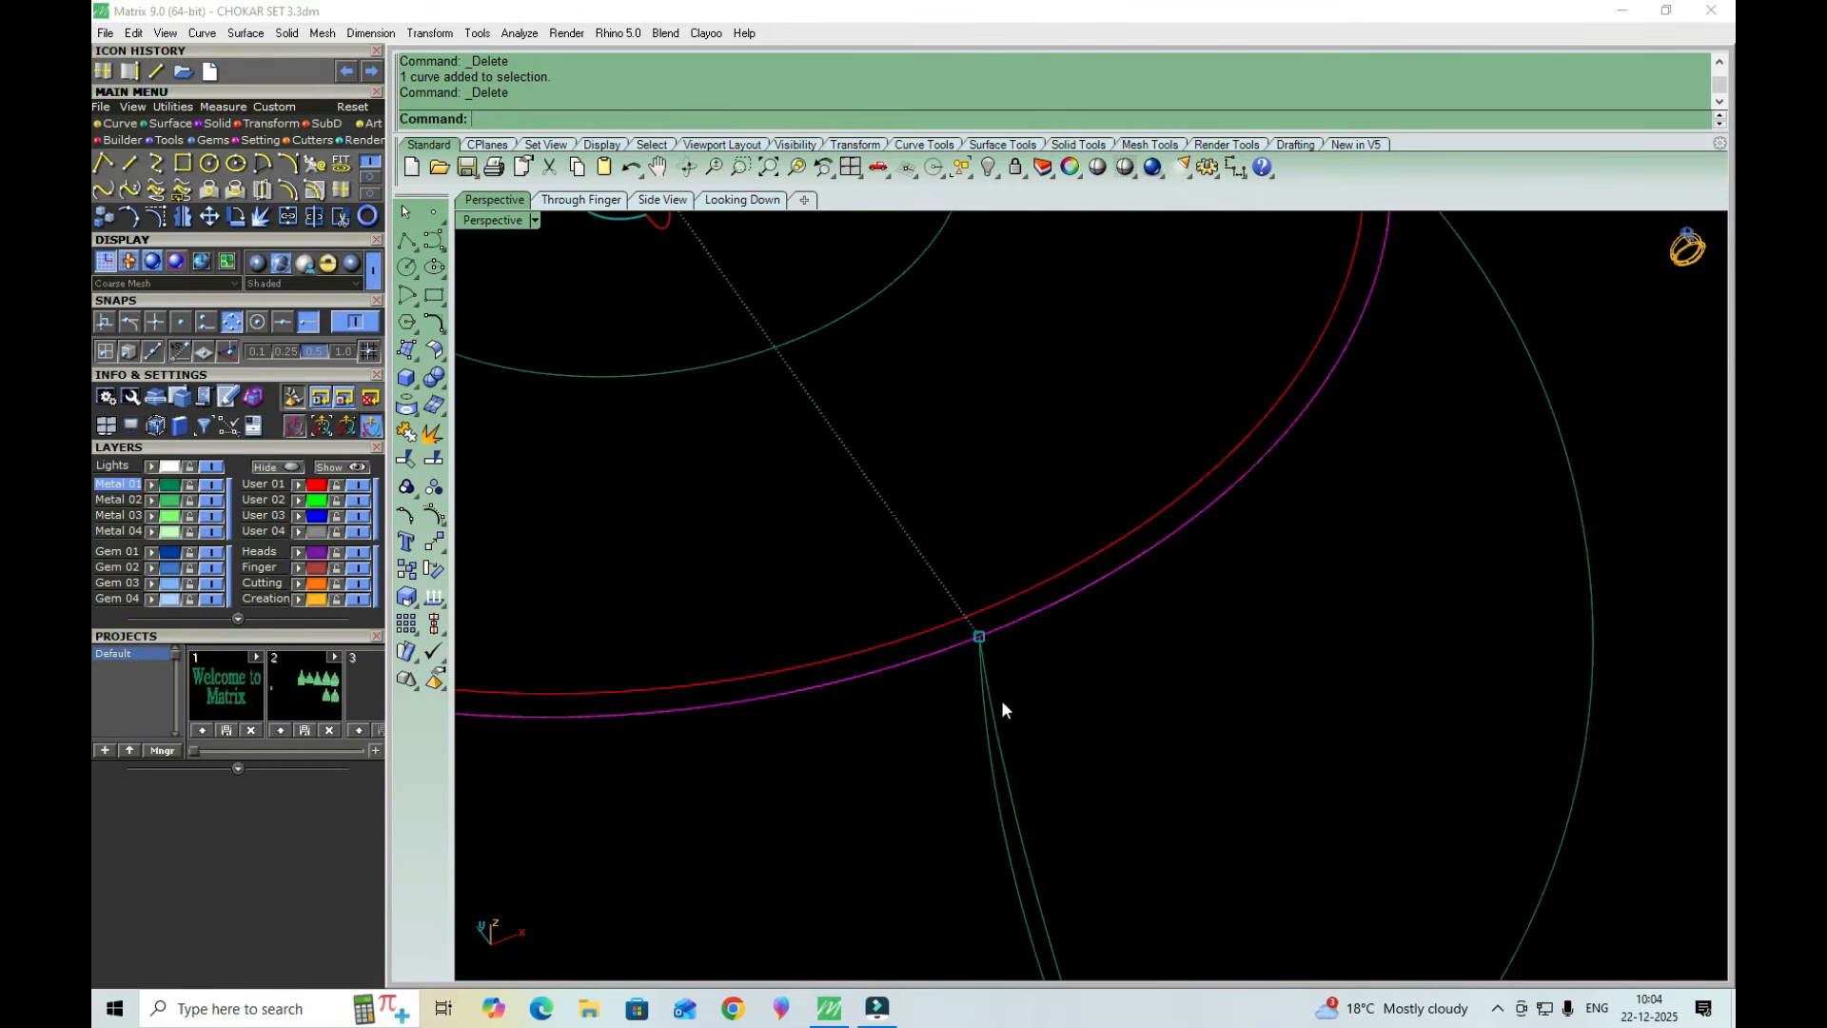
{"action": "left_click", "coordinate": [993, 769]}
{"action": "scroll", "coordinate": [993, 769], "scroll_direction": "down", "scroll_amount": 5}
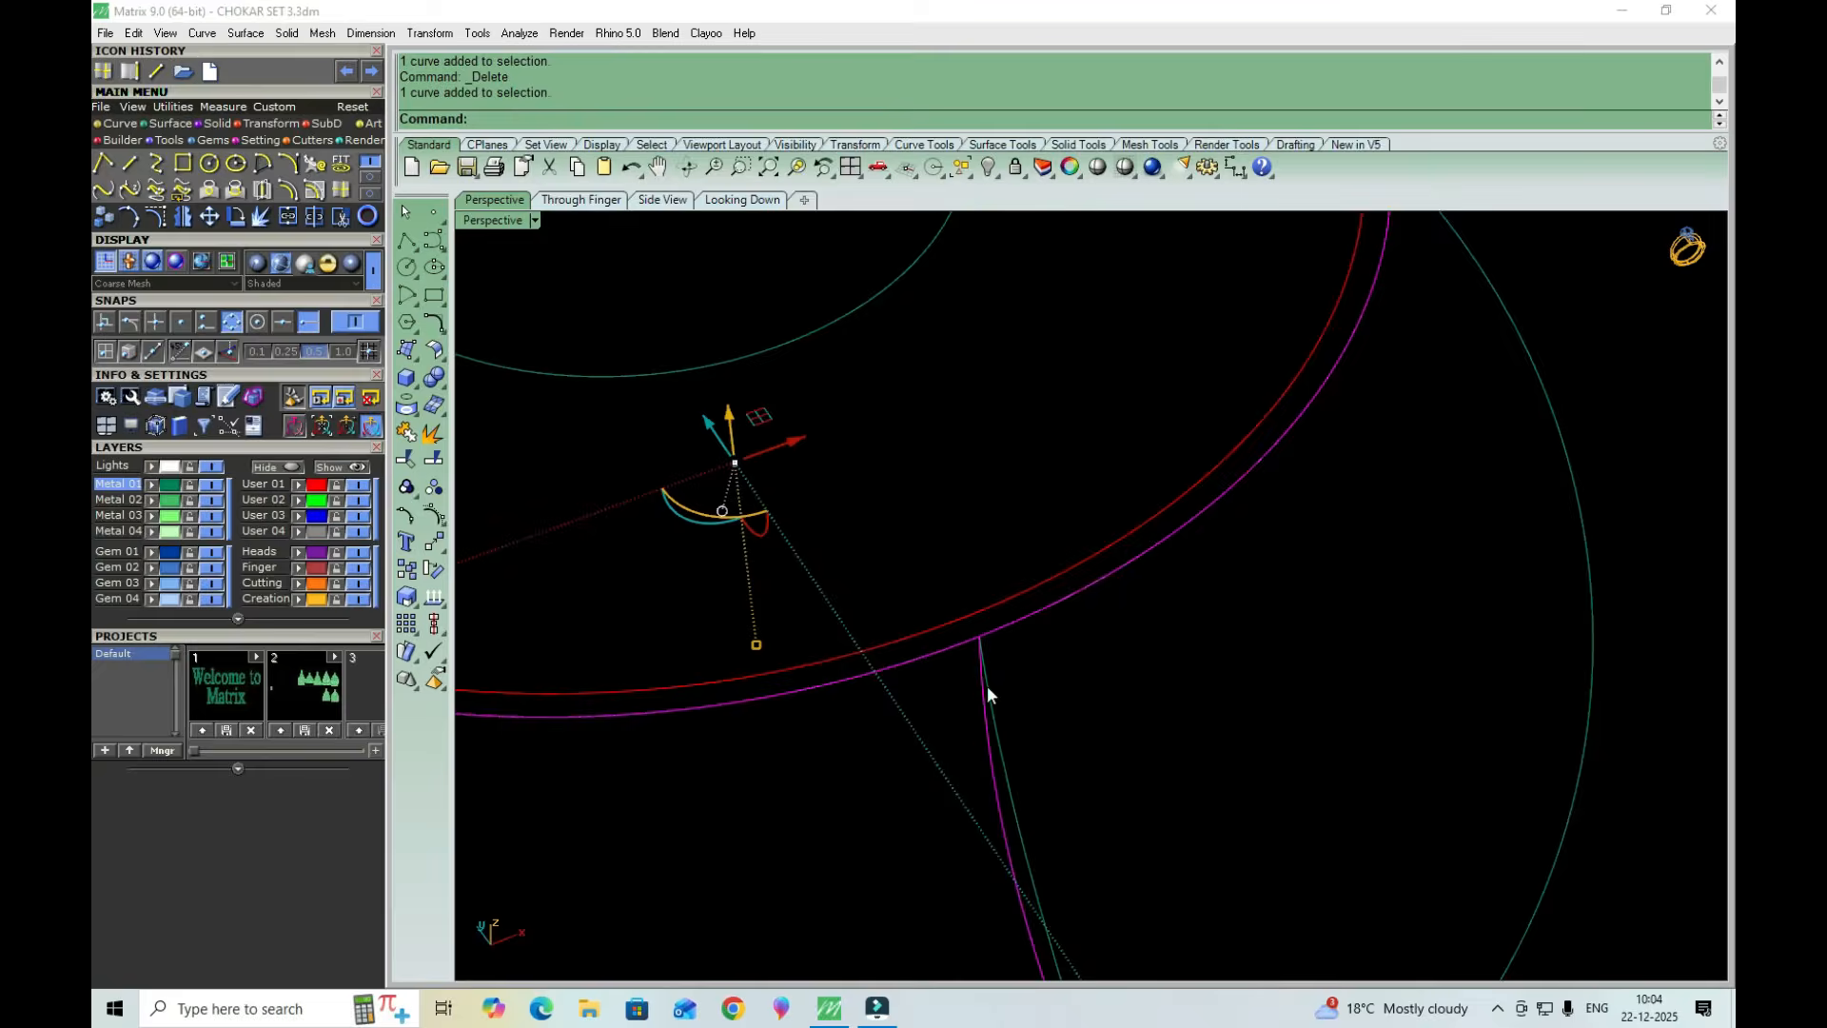
{"action": "scroll", "coordinate": [1041, 946], "scroll_direction": "down", "scroll_amount": 3}
{"action": "left_click", "coordinate": [1053, 970]}
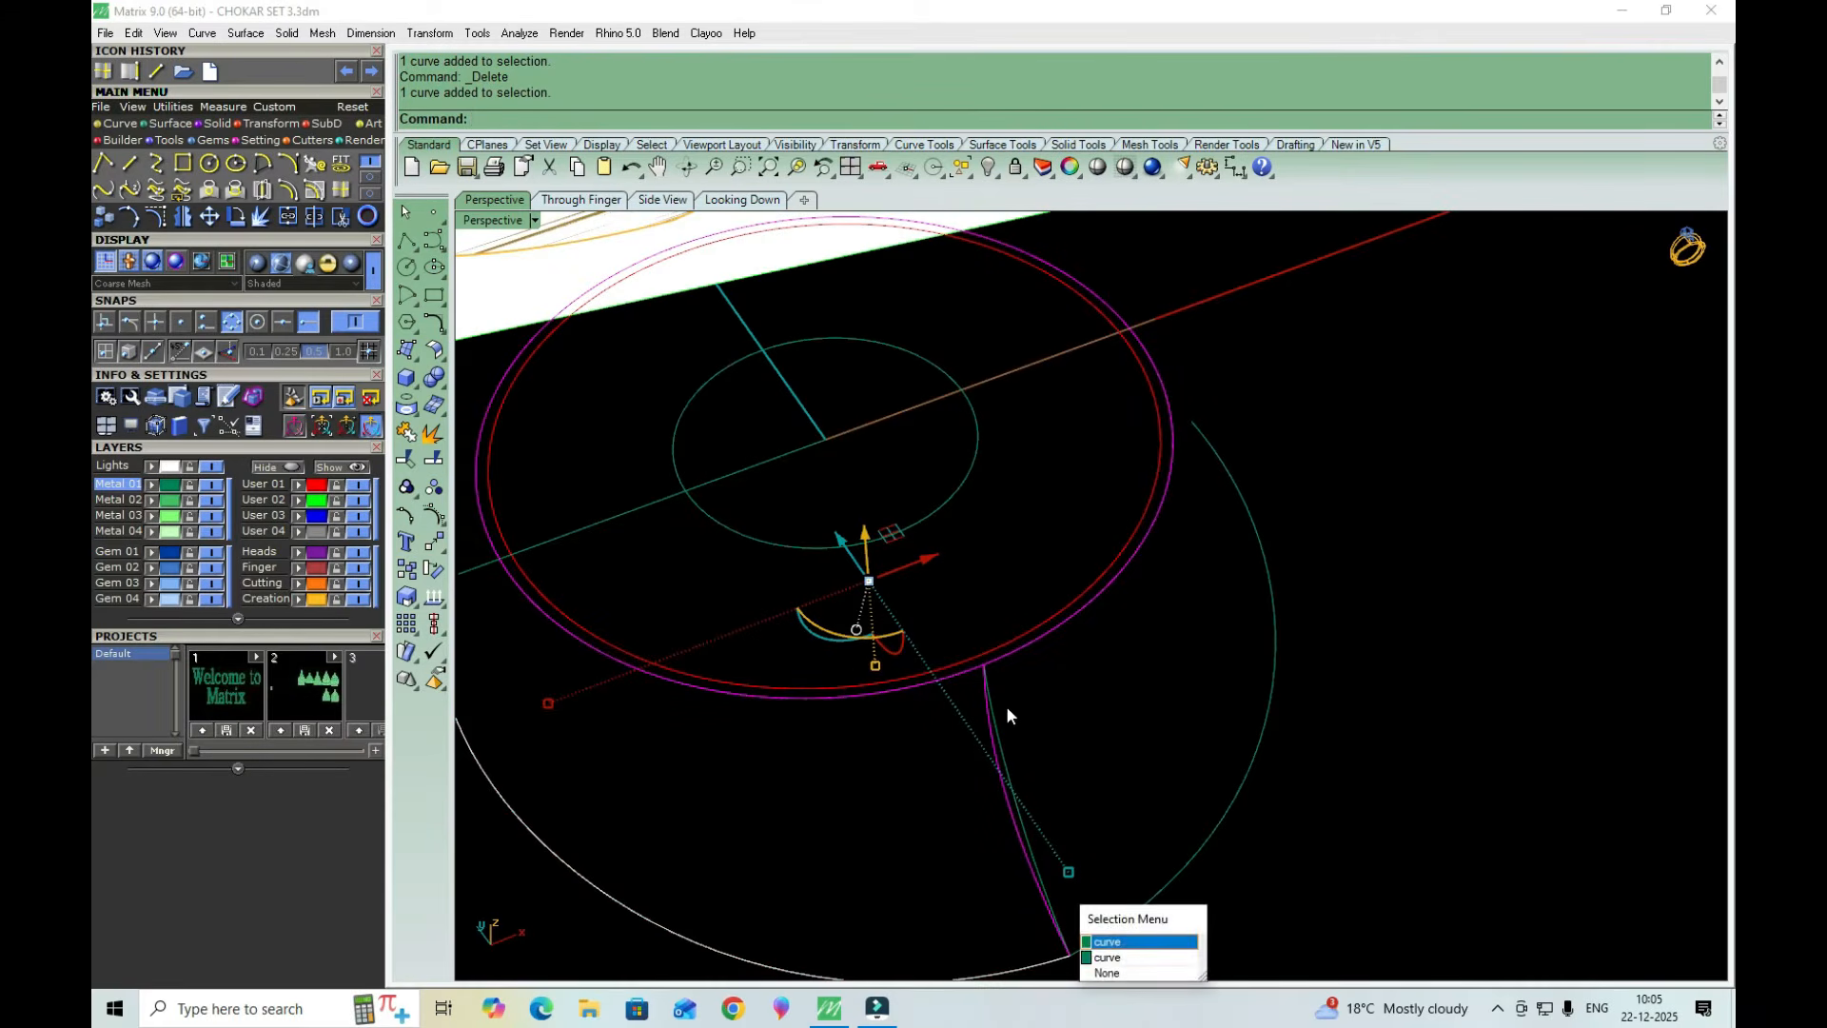
{"action": "left_click", "coordinate": [340, 216]}
{"action": "left_click", "coordinate": [1032, 654]}
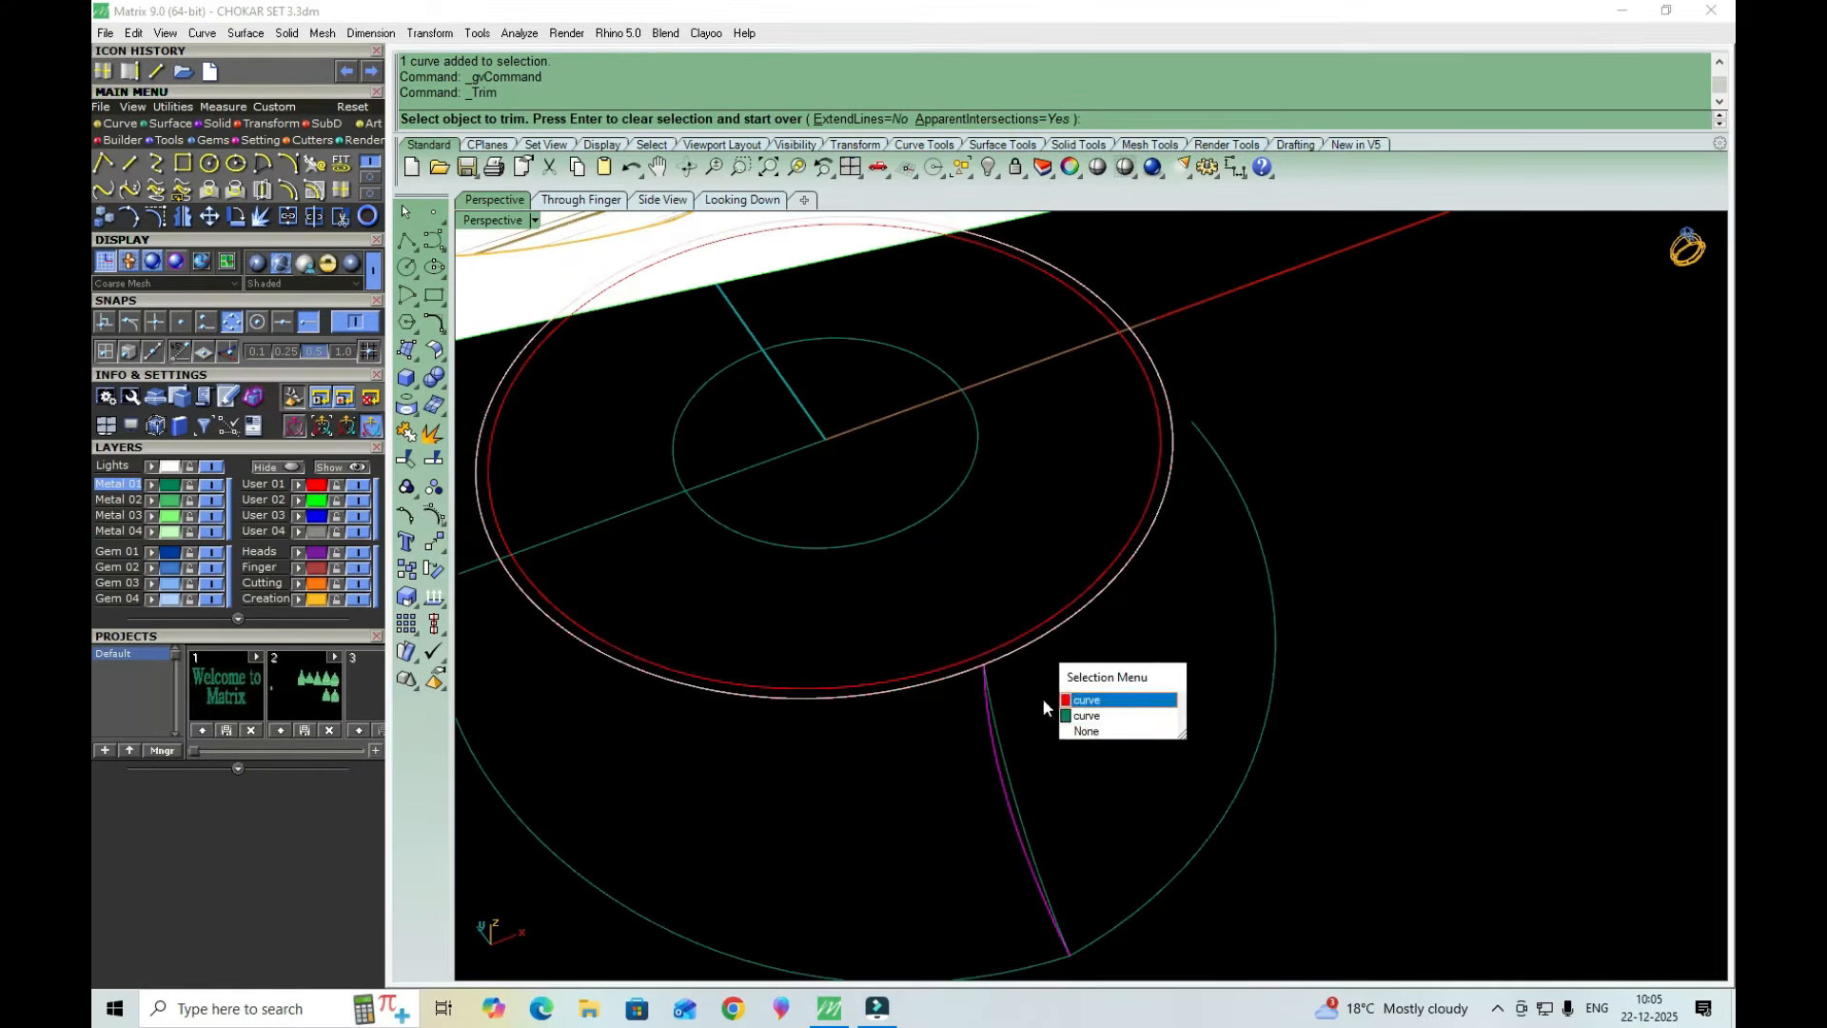
{"action": "left_click", "coordinate": [1095, 719]}
{"action": "scroll", "coordinate": [1035, 692], "scroll_direction": "down", "scroll_amount": 3}
{"action": "scroll", "coordinate": [973, 688], "scroll_direction": "up", "scroll_amount": 3}
{"action": "key", "text": "Escape"}
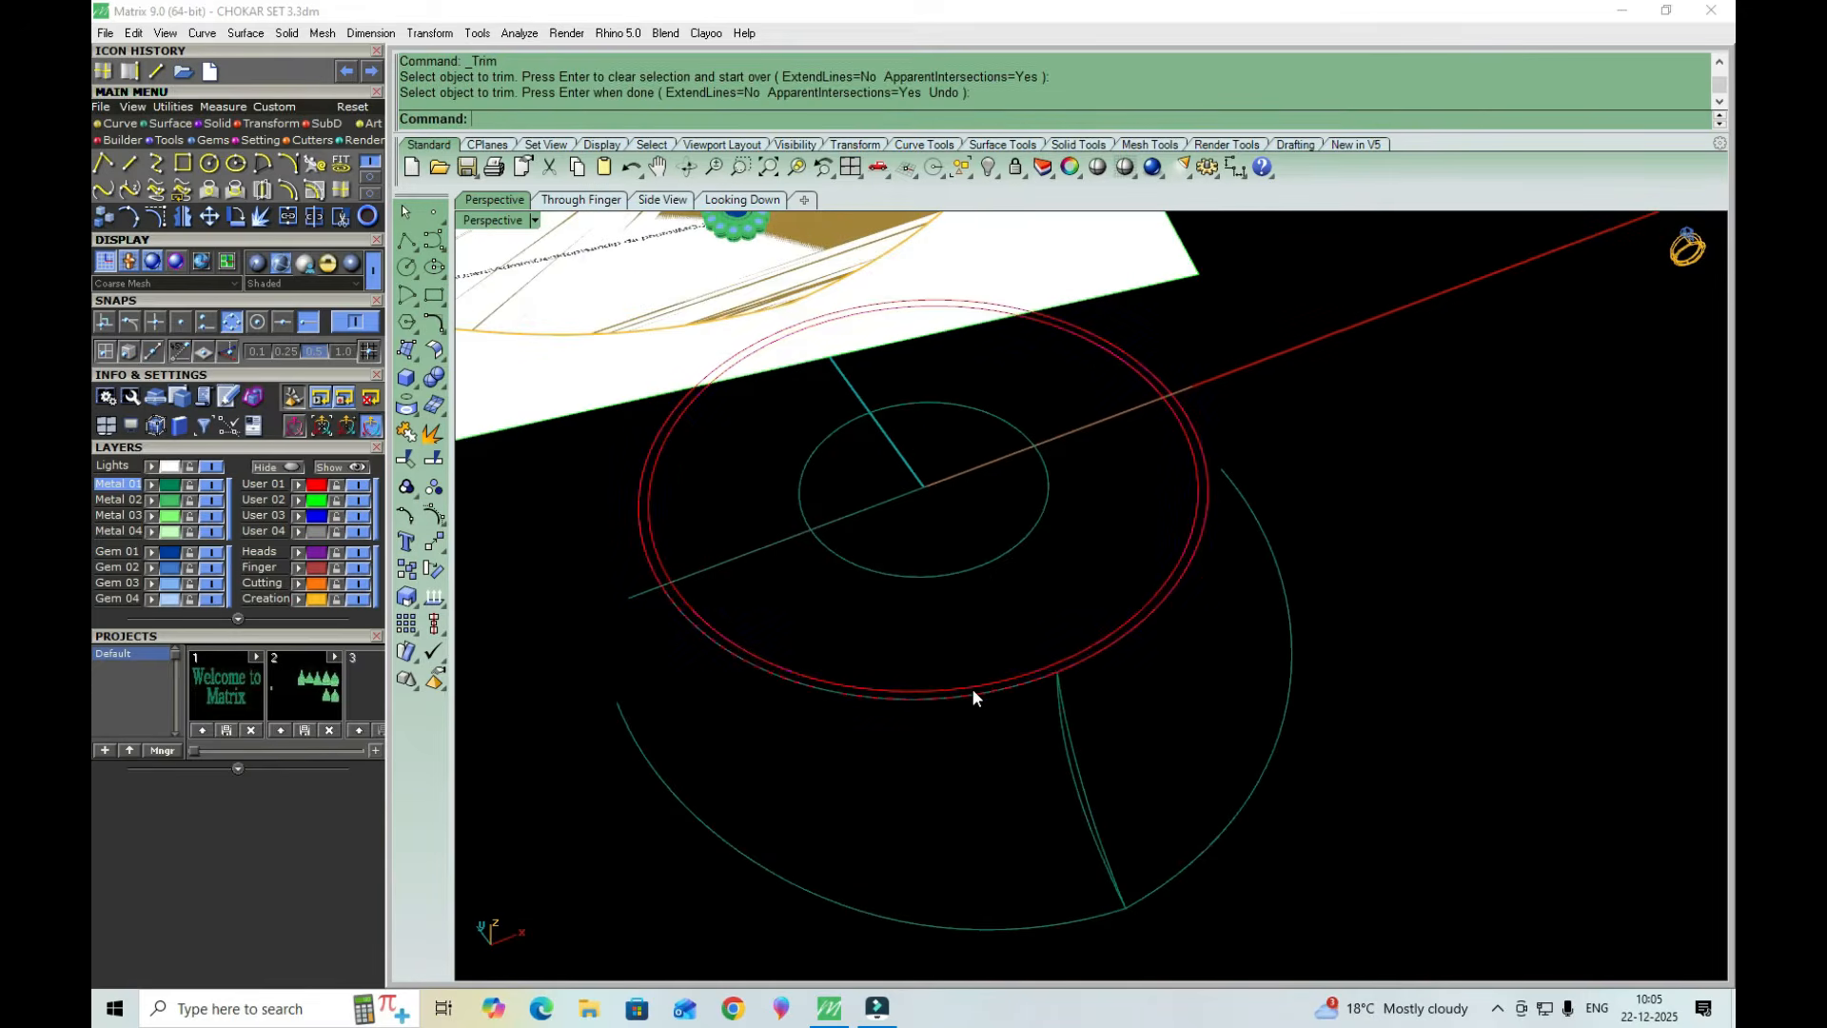
Rebuild the remaining left inner edge curve with 11 points and degree 3, deleting the input curve
{"action": "left_click", "coordinate": [973, 688]}
{"action": "left_click", "coordinate": [1003, 689]}
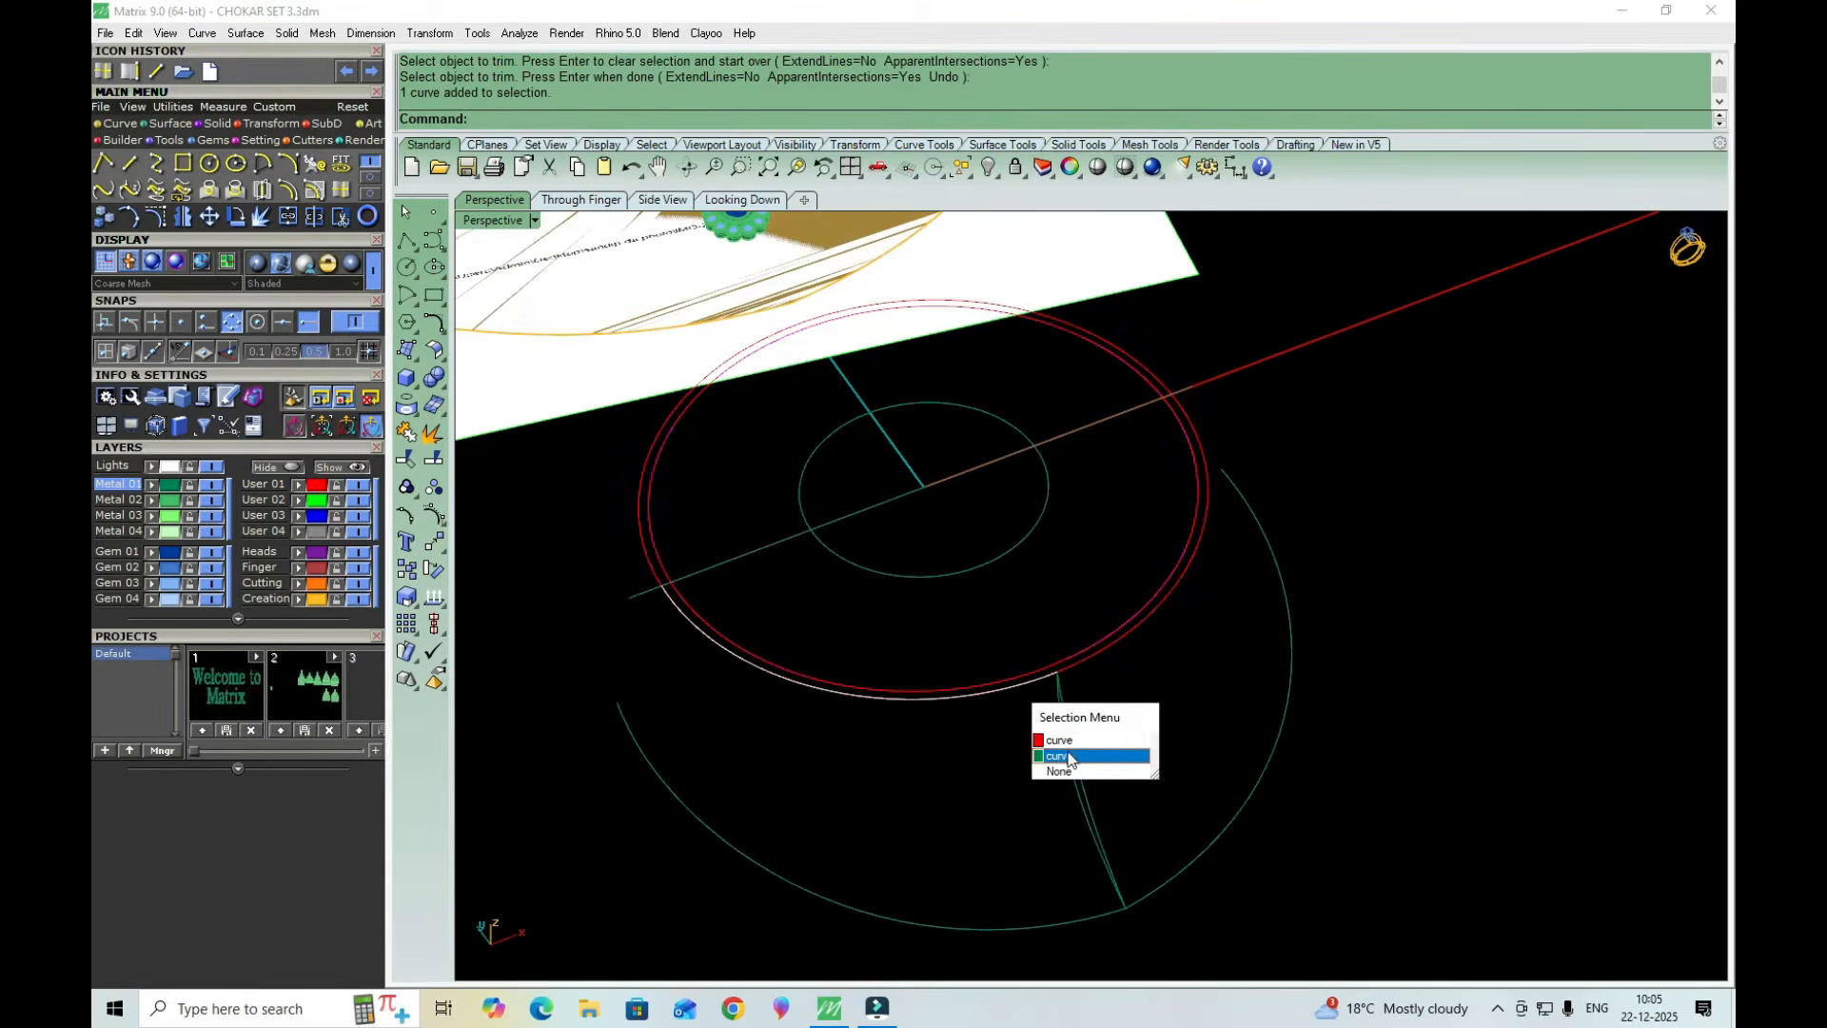
{"action": "left_click", "coordinate": [1065, 750]}
{"action": "scroll", "coordinate": [824, 694], "scroll_direction": "down", "scroll_amount": 2}
{"action": "scroll", "coordinate": [761, 598], "scroll_direction": "up", "scroll_amount": 5}
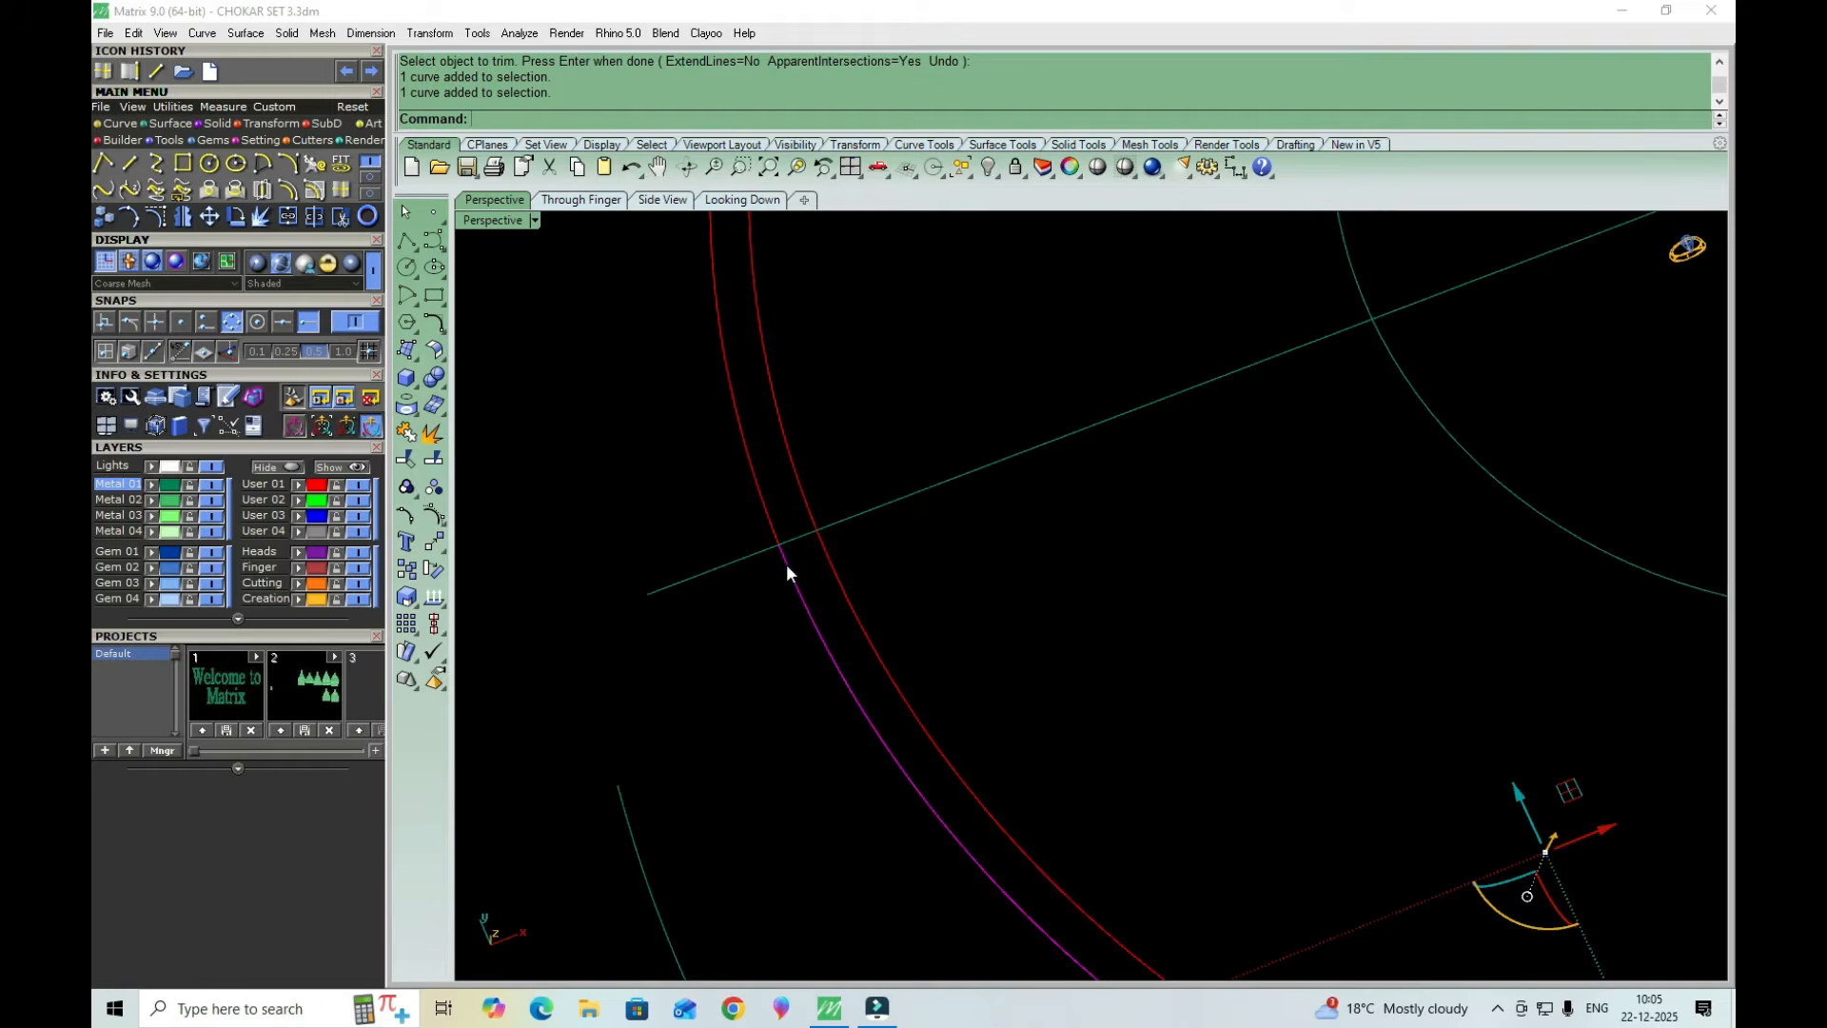
{"action": "type", "text": "Re"}
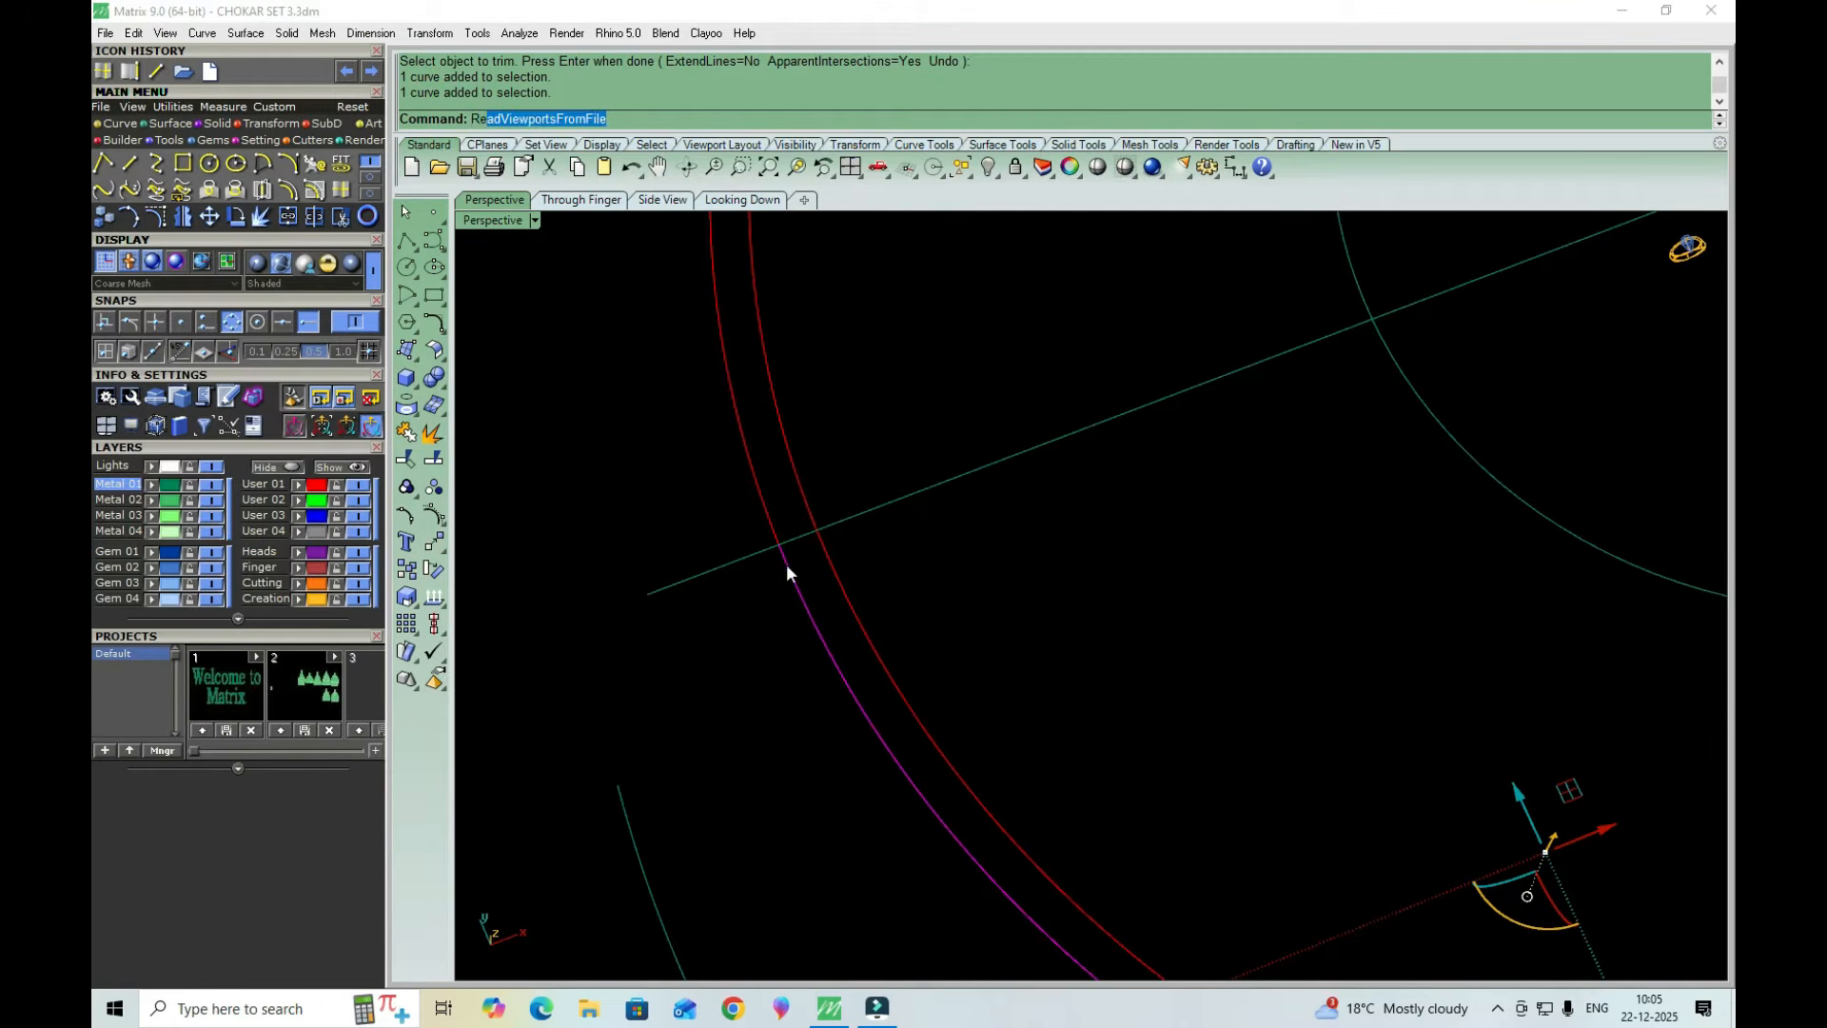
{"action": "left_click", "coordinate": [491, 175]}
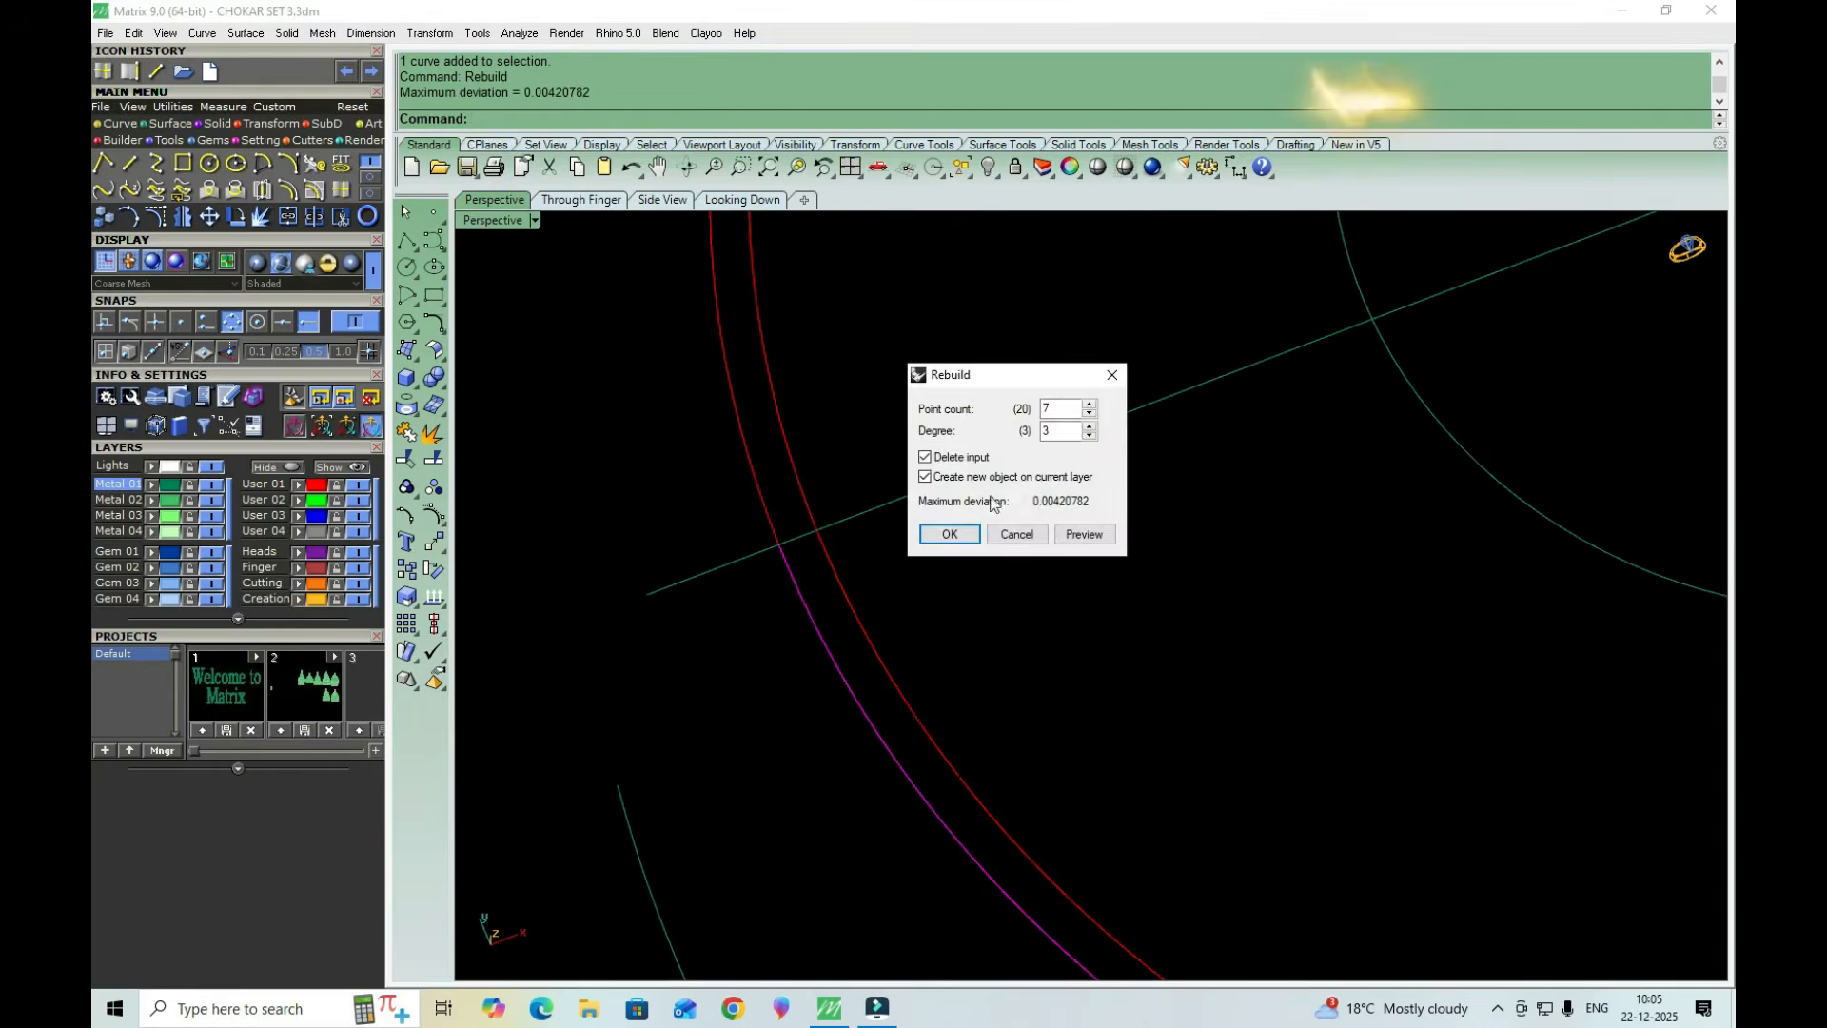
{"action": "left_click_drag", "start_coordinate": [1066, 409], "coordinate": [1044, 409]}
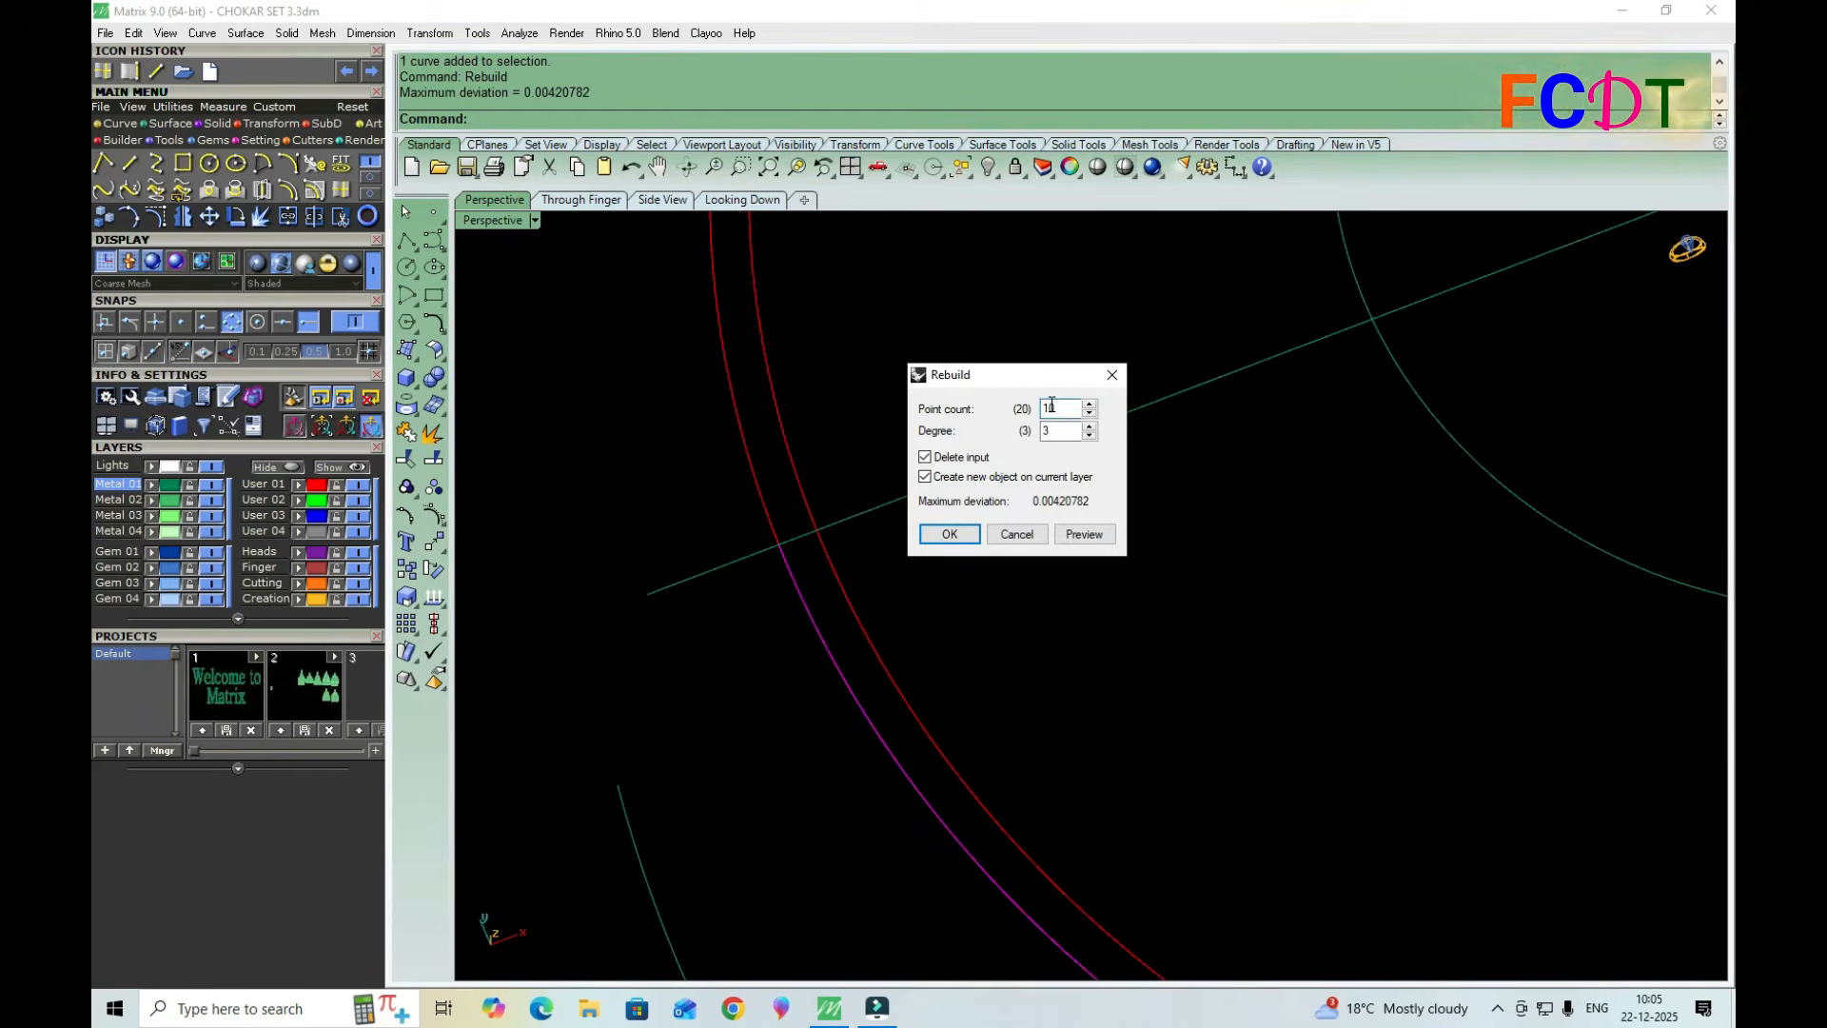
{"action": "type", "text": "10"}
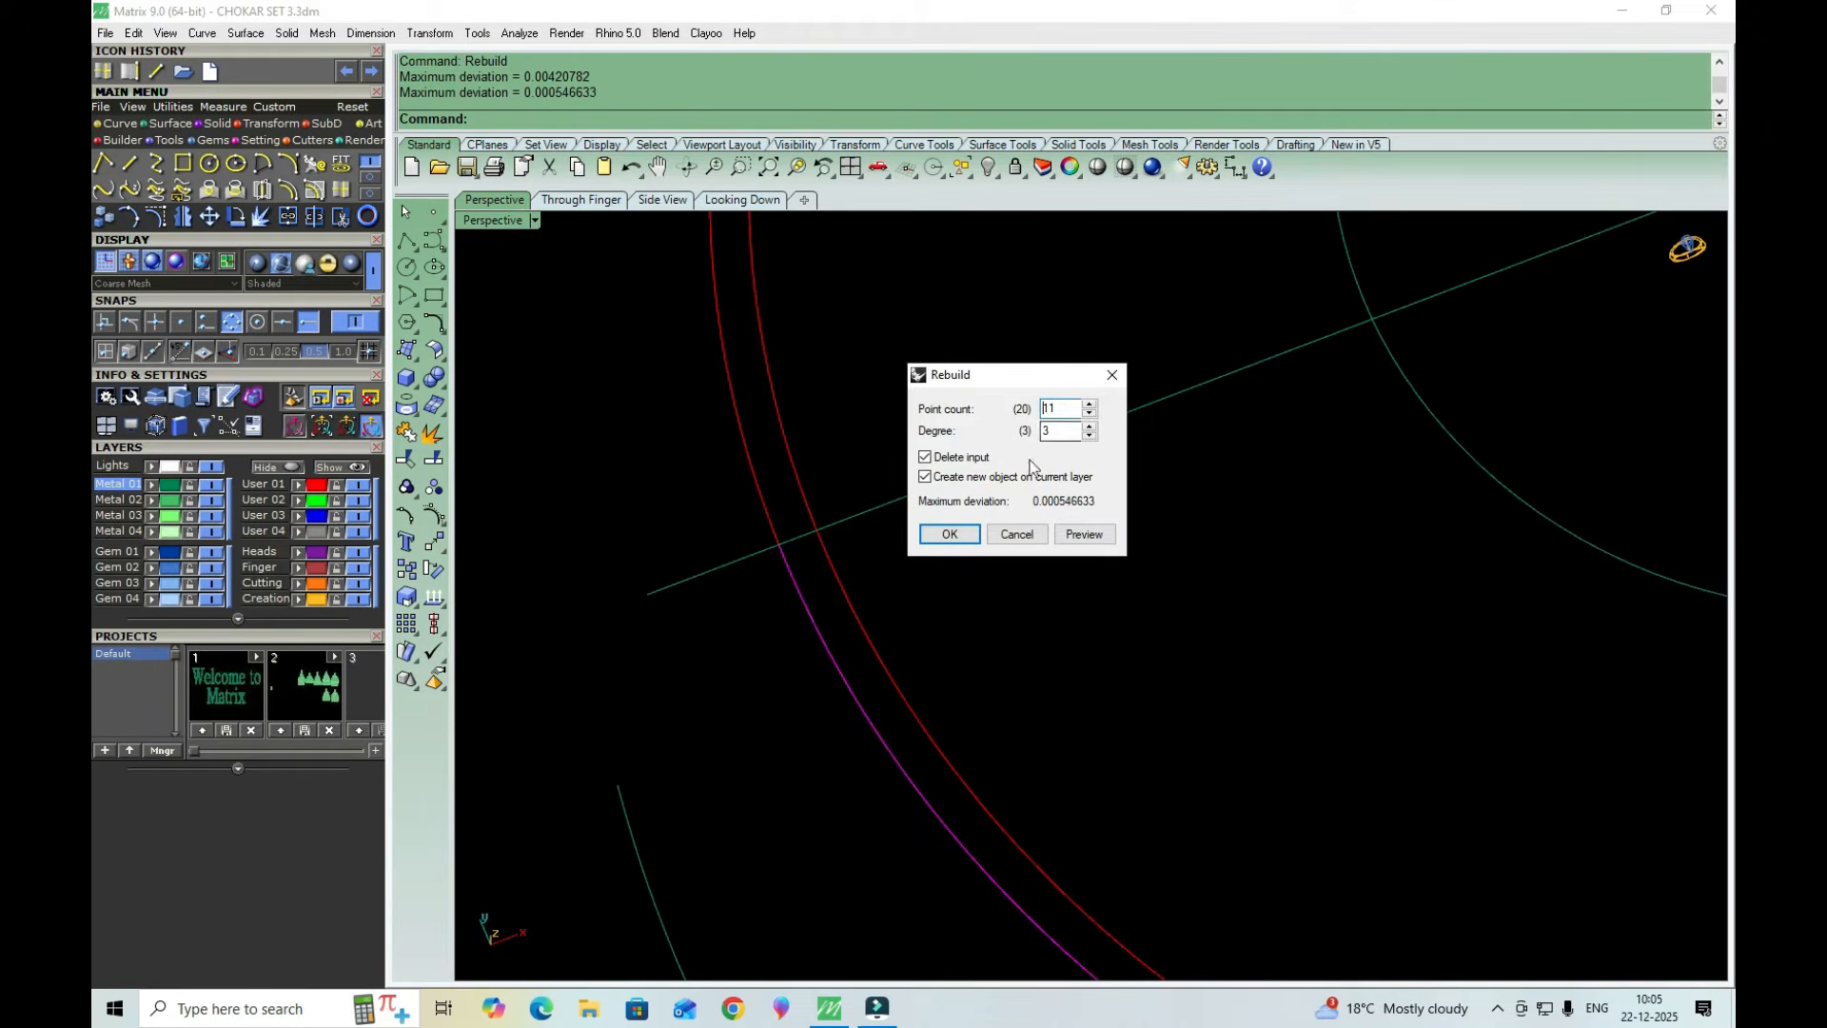
{"action": "left_click", "coordinate": [949, 534]}
Show the rebuilt curve's control points in the Looking Down view and select its end point on the horizontal line
{"action": "double_click", "coordinate": [508, 221]}
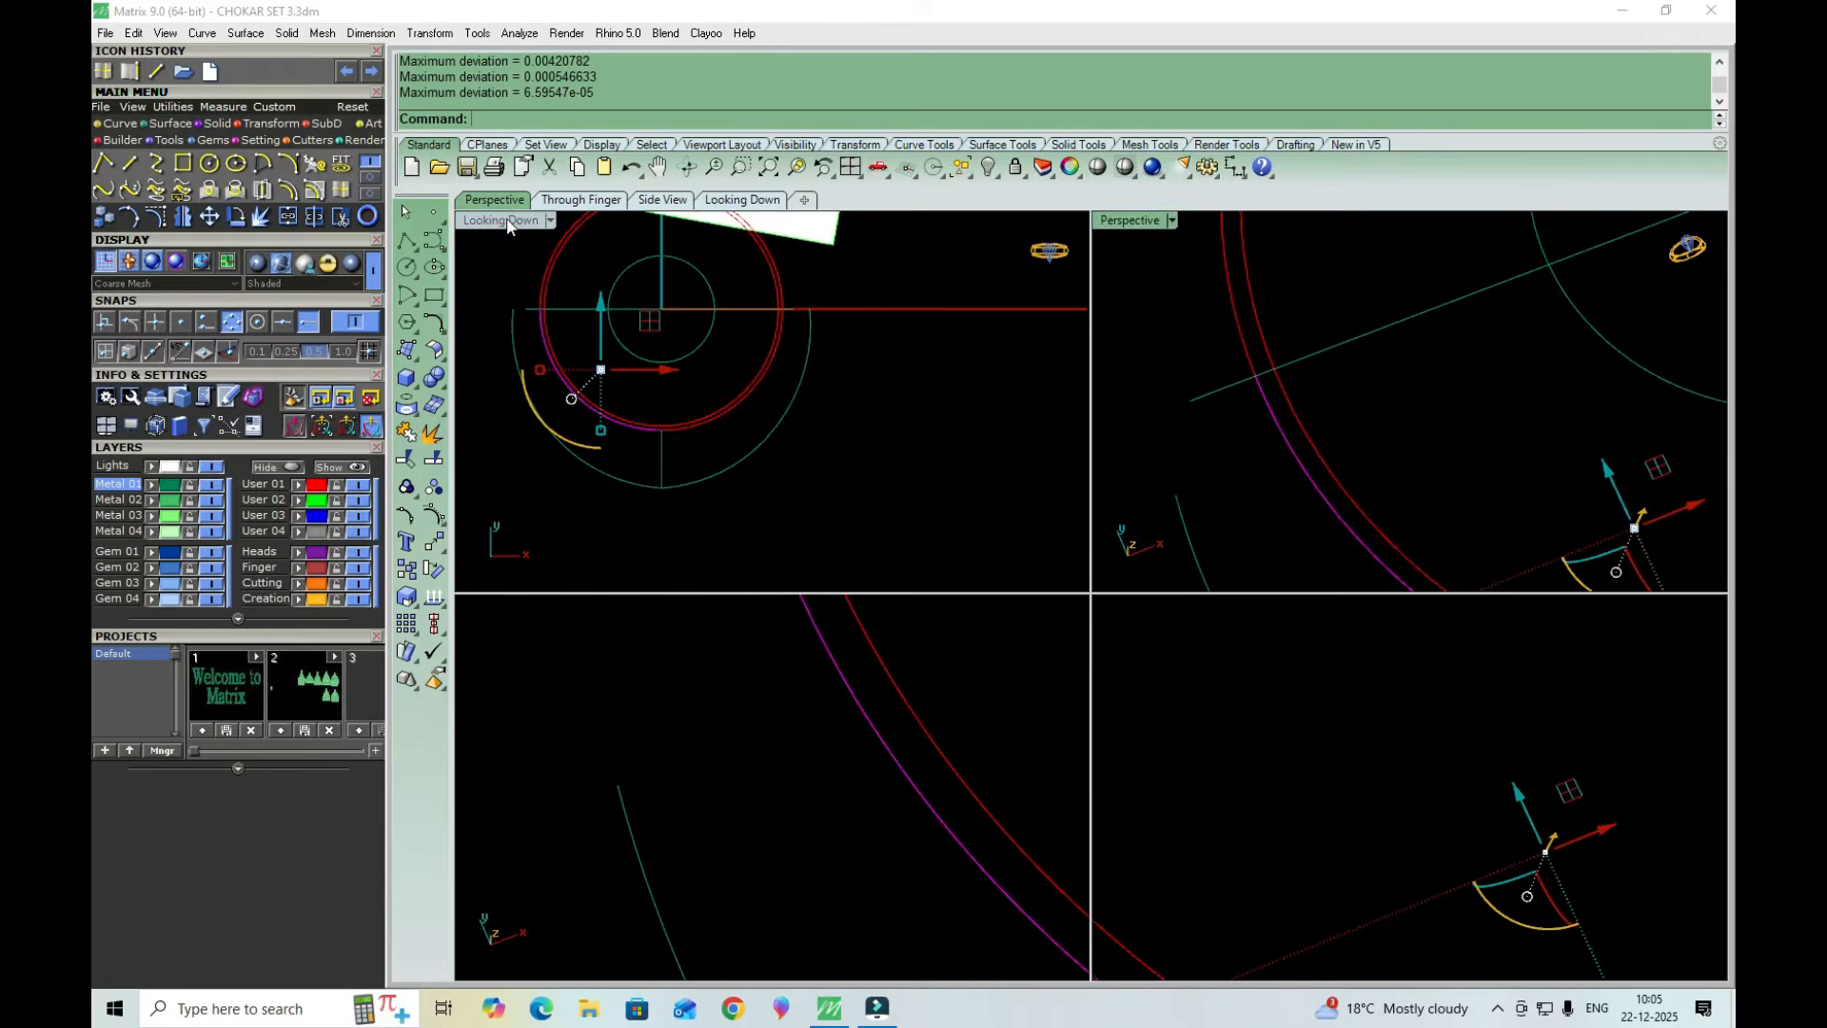
{"action": "double_click", "coordinate": [507, 220]}
{"action": "right_click_drag", "start_coordinate": [729, 441], "coordinate": [825, 482]}
{"action": "scroll", "coordinate": [704, 478], "scroll_direction": "up", "scroll_amount": 2}
{"action": "scroll", "coordinate": [704, 483], "scroll_direction": "up", "scroll_amount": 2}
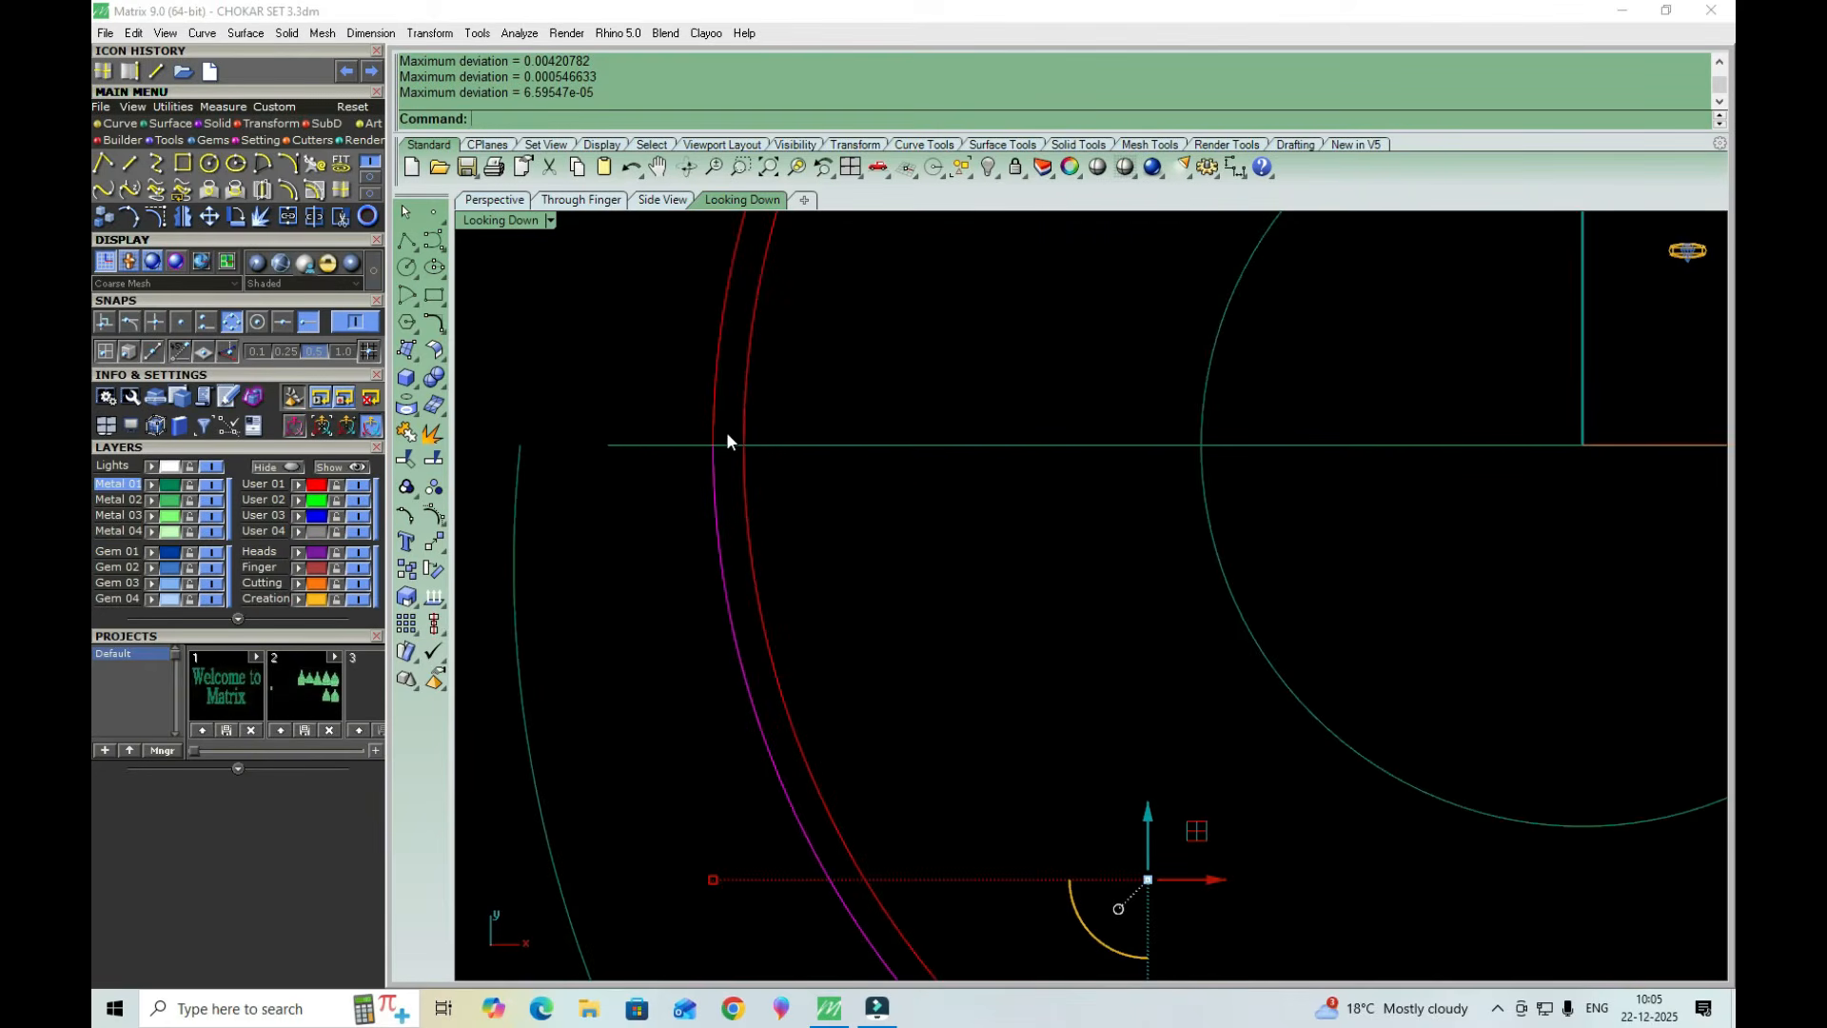
{"action": "left_click", "coordinate": [156, 217]}
{"action": "scroll", "coordinate": [711, 420], "scroll_direction": "up", "scroll_amount": 8}
{"action": "left_click_drag", "start_coordinate": [644, 430], "coordinate": [729, 495]}
{"action": "scroll", "coordinate": [746, 471], "scroll_direction": "up", "scroll_amount": 4}
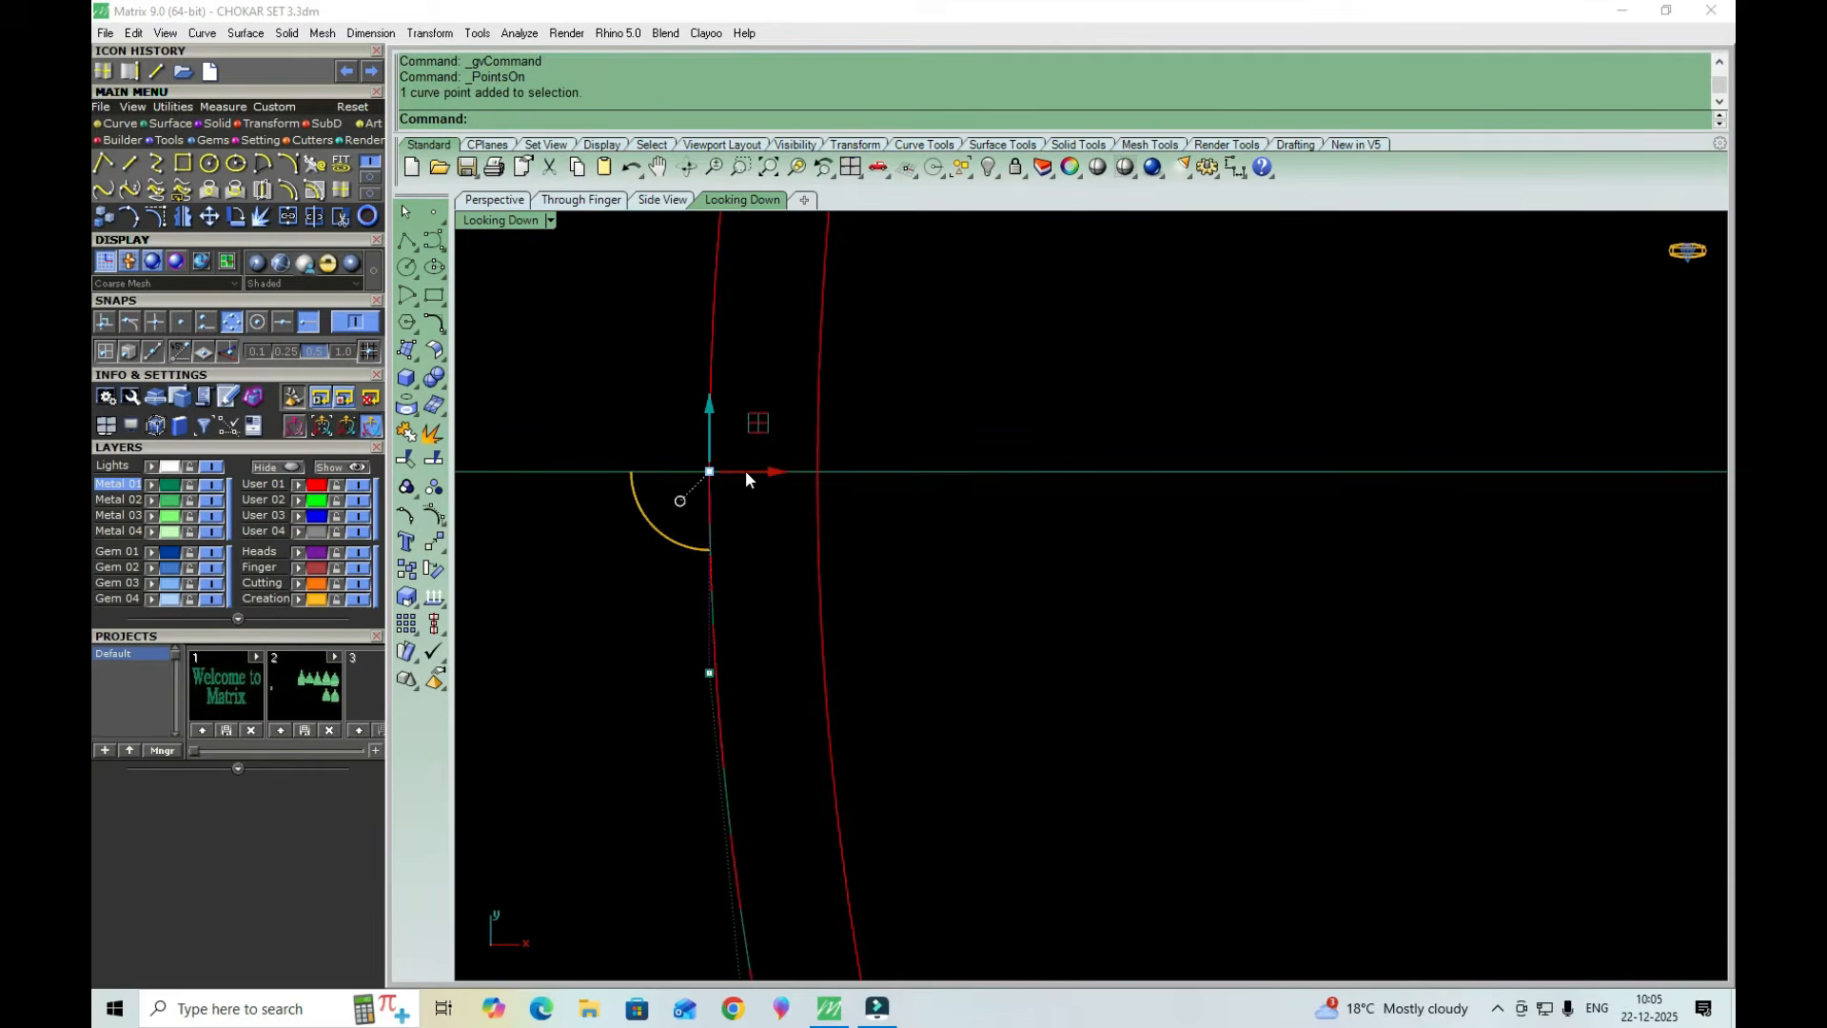
Examine the selected end point's alignment with the horizontal line and the neighboring control points
{"action": "scroll", "coordinate": [727, 520], "scroll_direction": "down", "scroll_amount": 10}
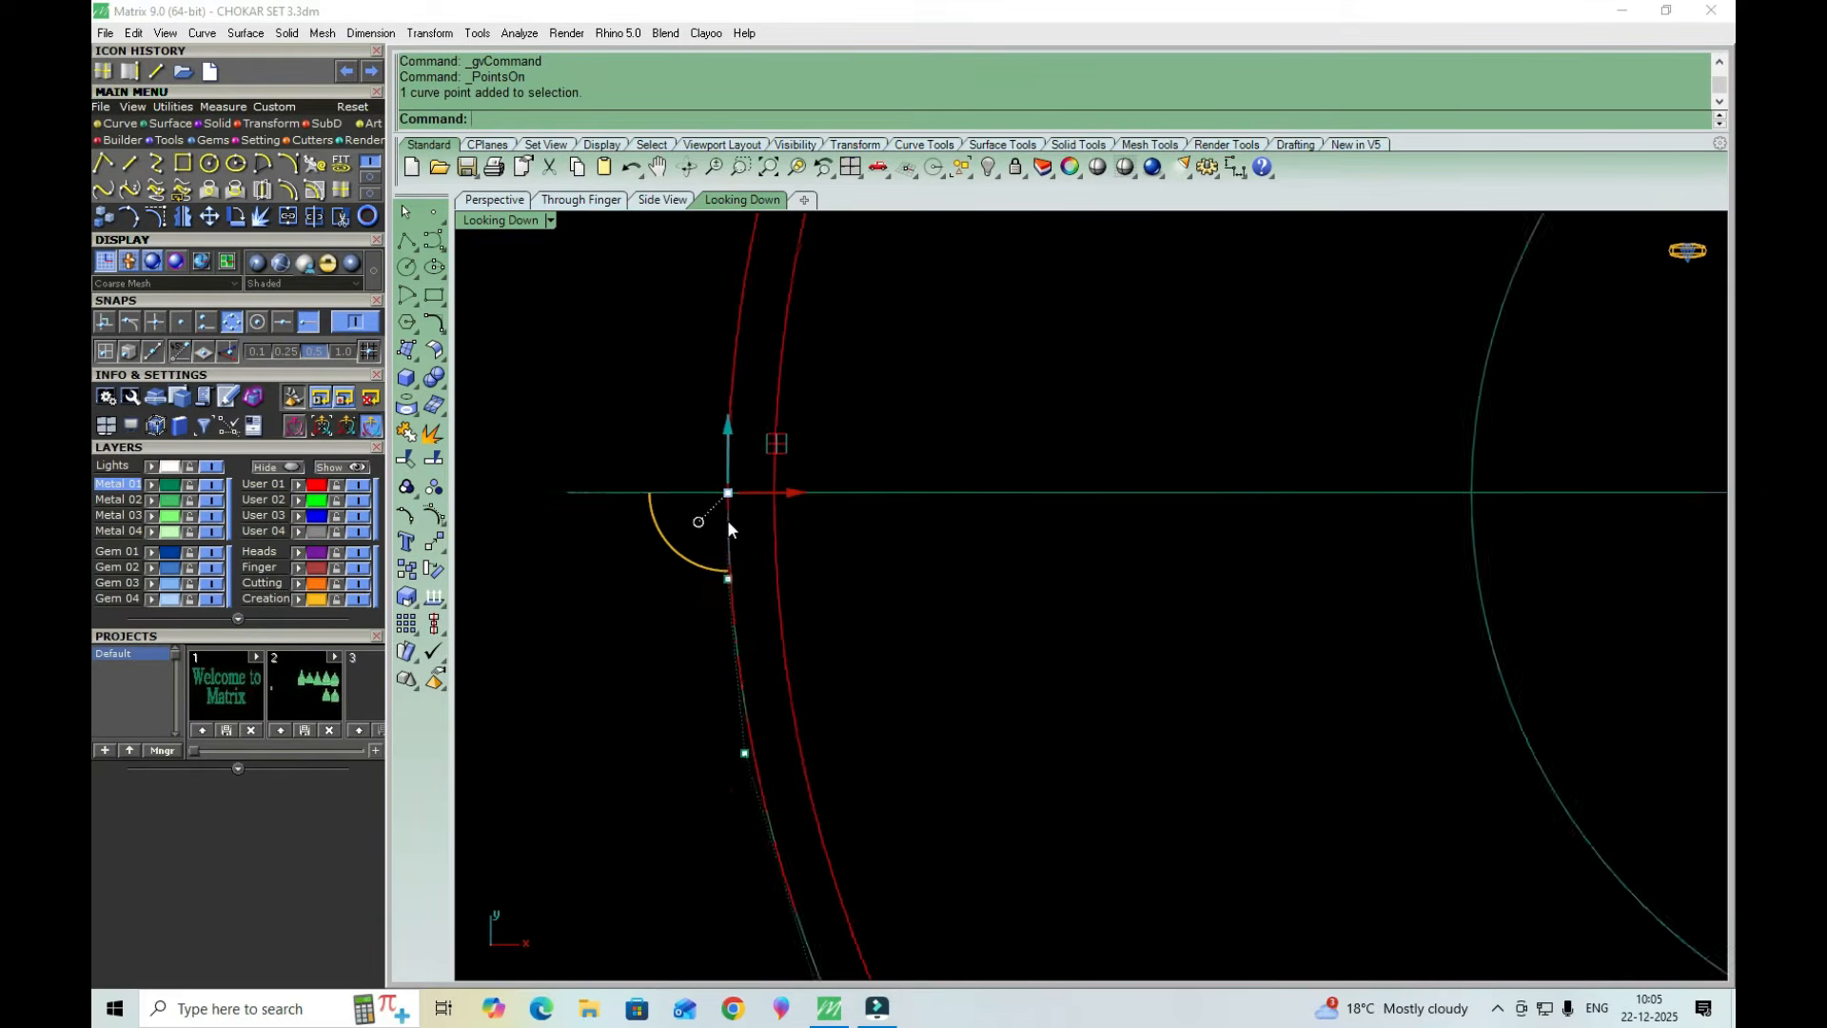
{"action": "scroll", "coordinate": [727, 519], "scroll_direction": "up", "scroll_amount": 4}
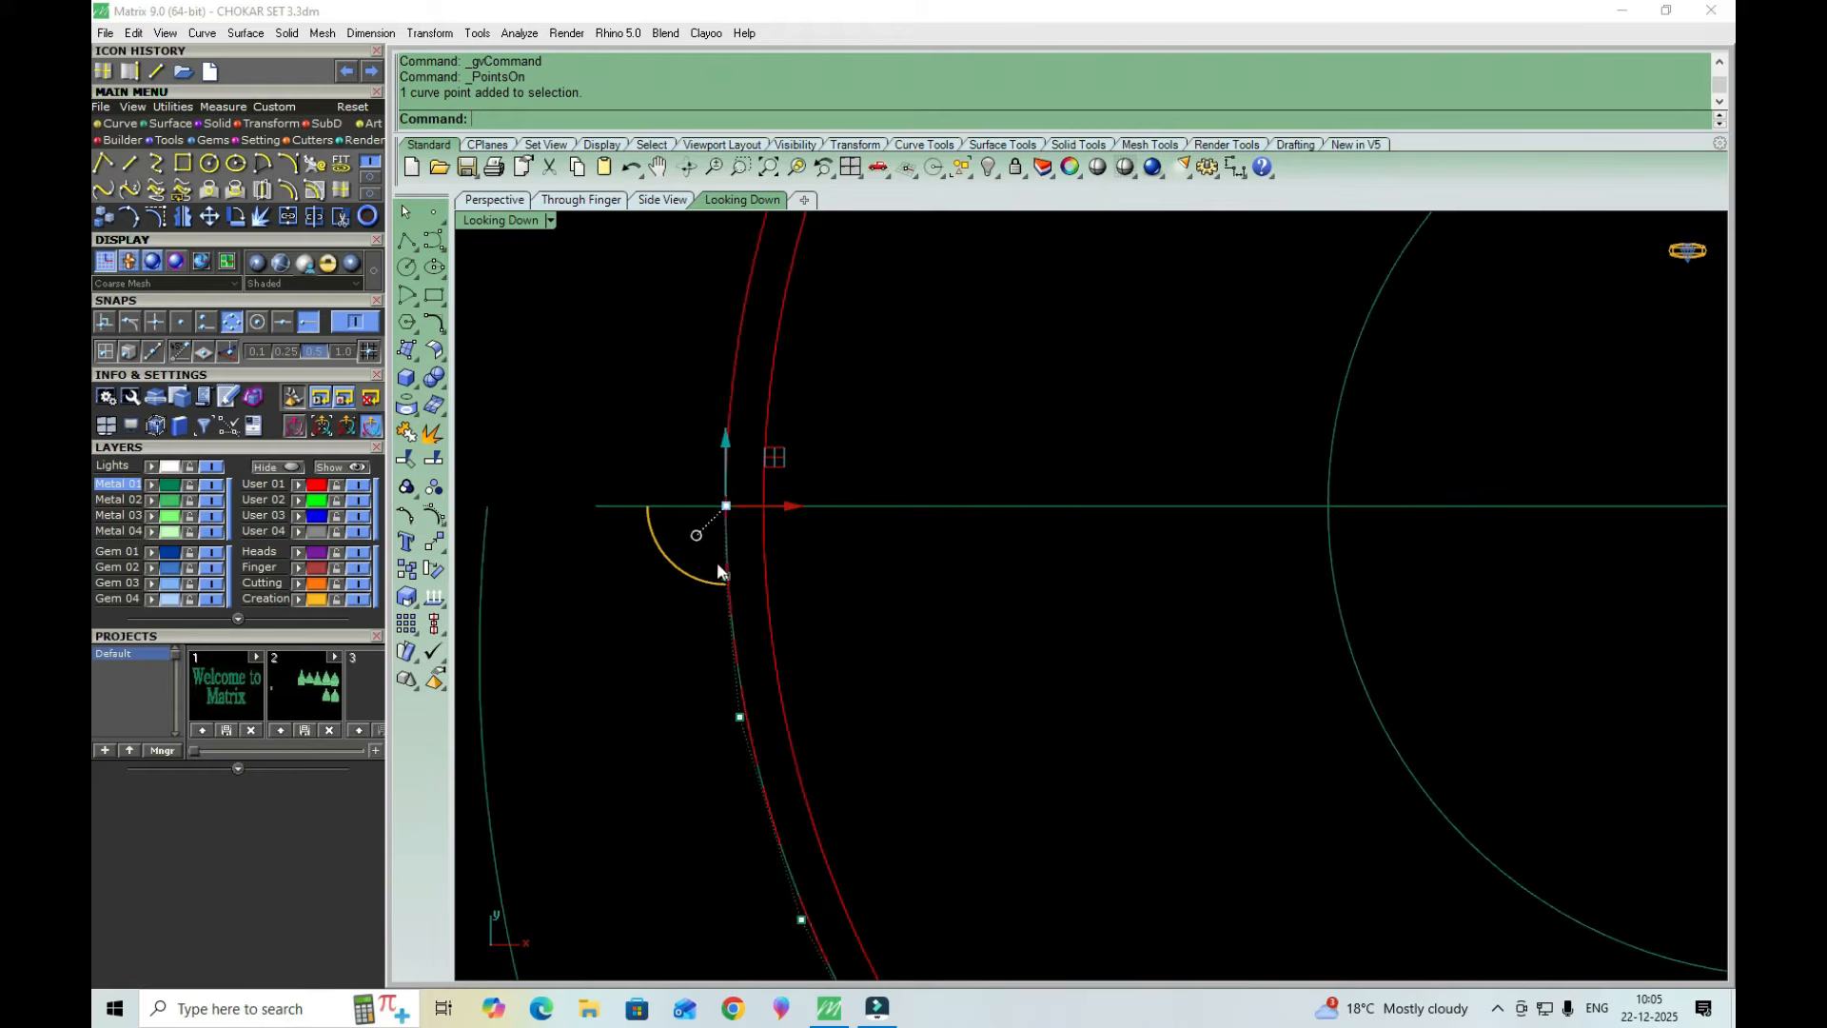
{"action": "scroll", "coordinate": [727, 519], "scroll_direction": "down", "scroll_amount": 3}
{"action": "scroll", "coordinate": [727, 518], "scroll_direction": "up", "scroll_amount": 3}
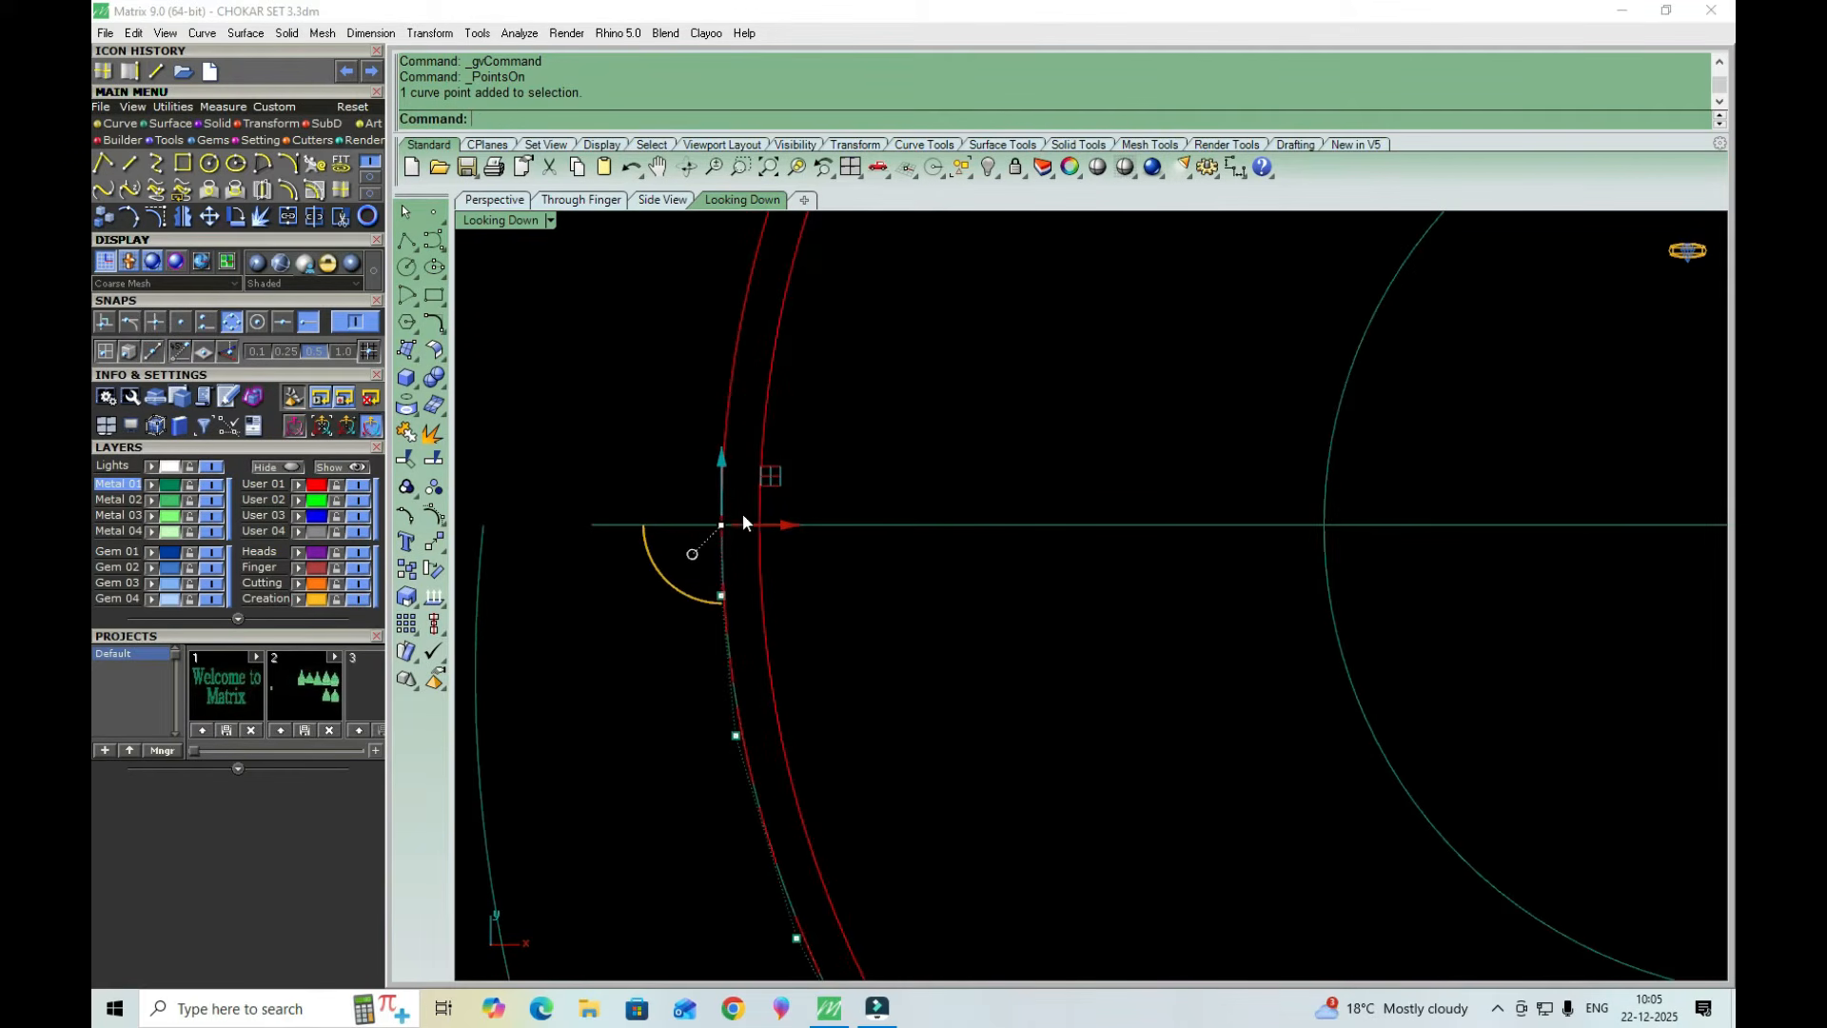
{"action": "scroll", "coordinate": [720, 588], "scroll_direction": "down", "scroll_amount": 3}
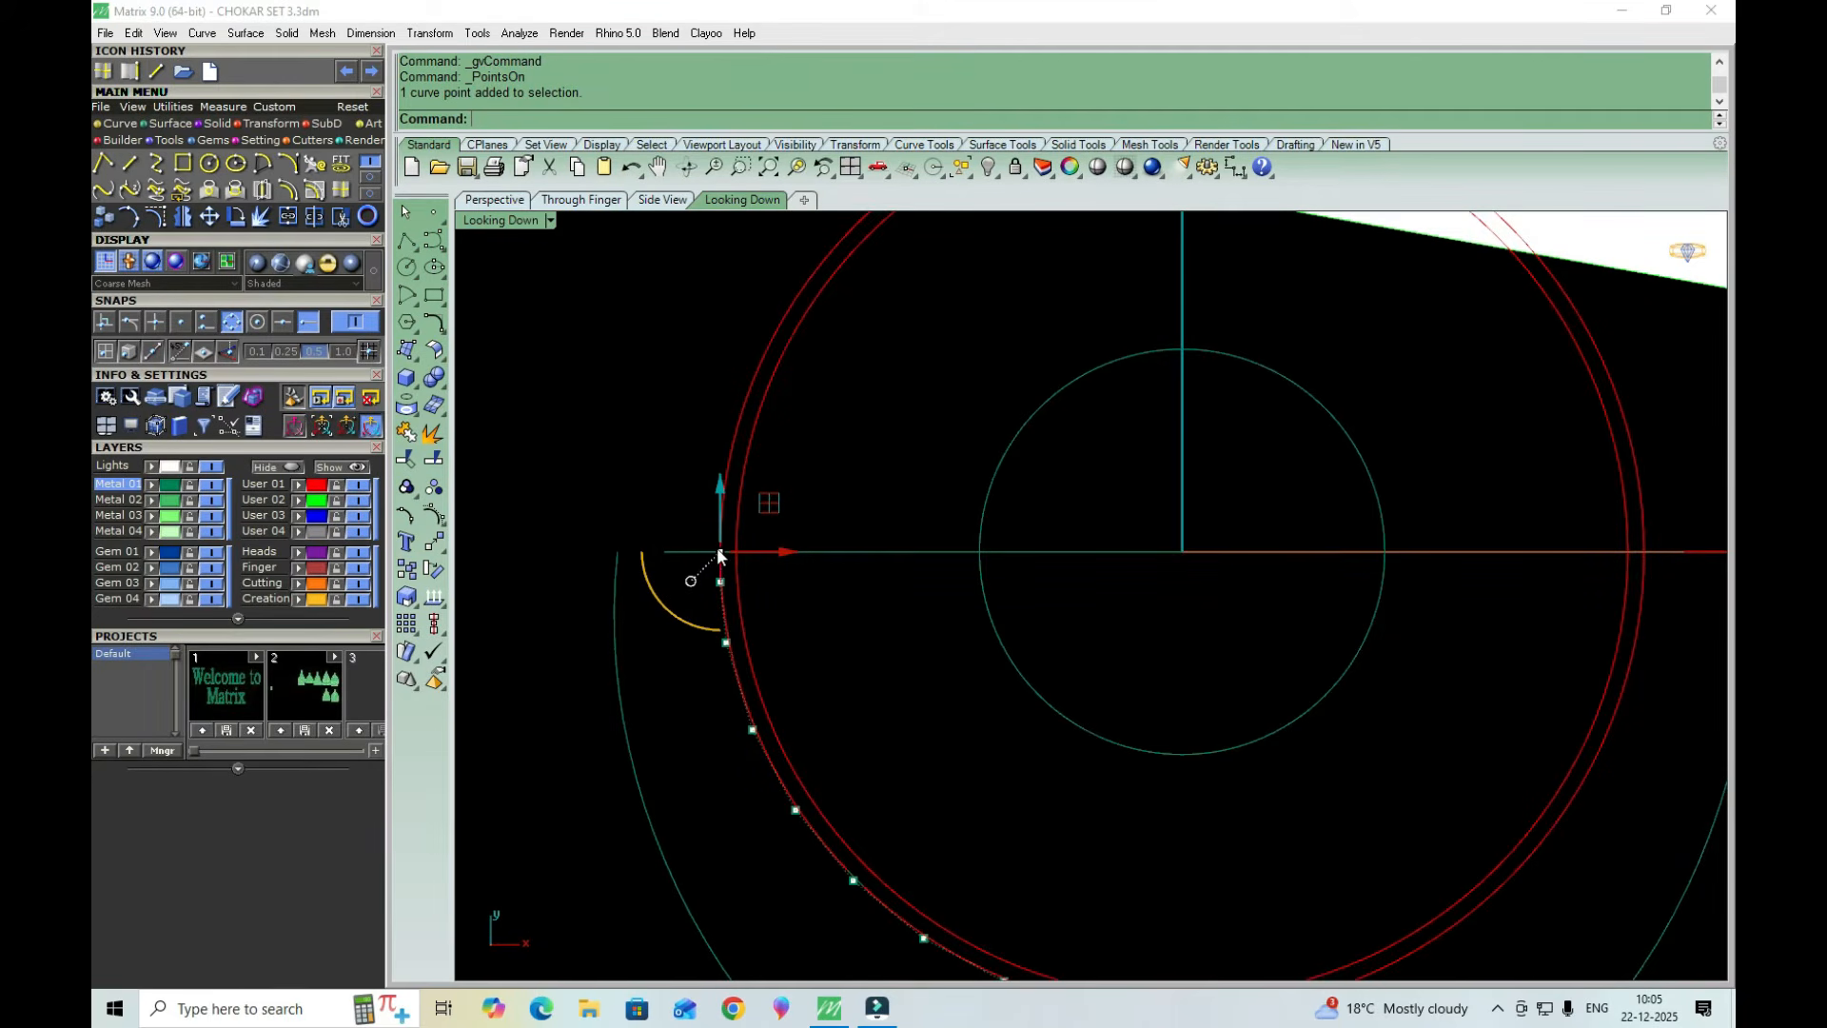
{"action": "scroll", "coordinate": [720, 555], "scroll_direction": "up", "scroll_amount": 3}
{"action": "scroll", "coordinate": [721, 554], "scroll_direction": "down", "scroll_amount": 2}
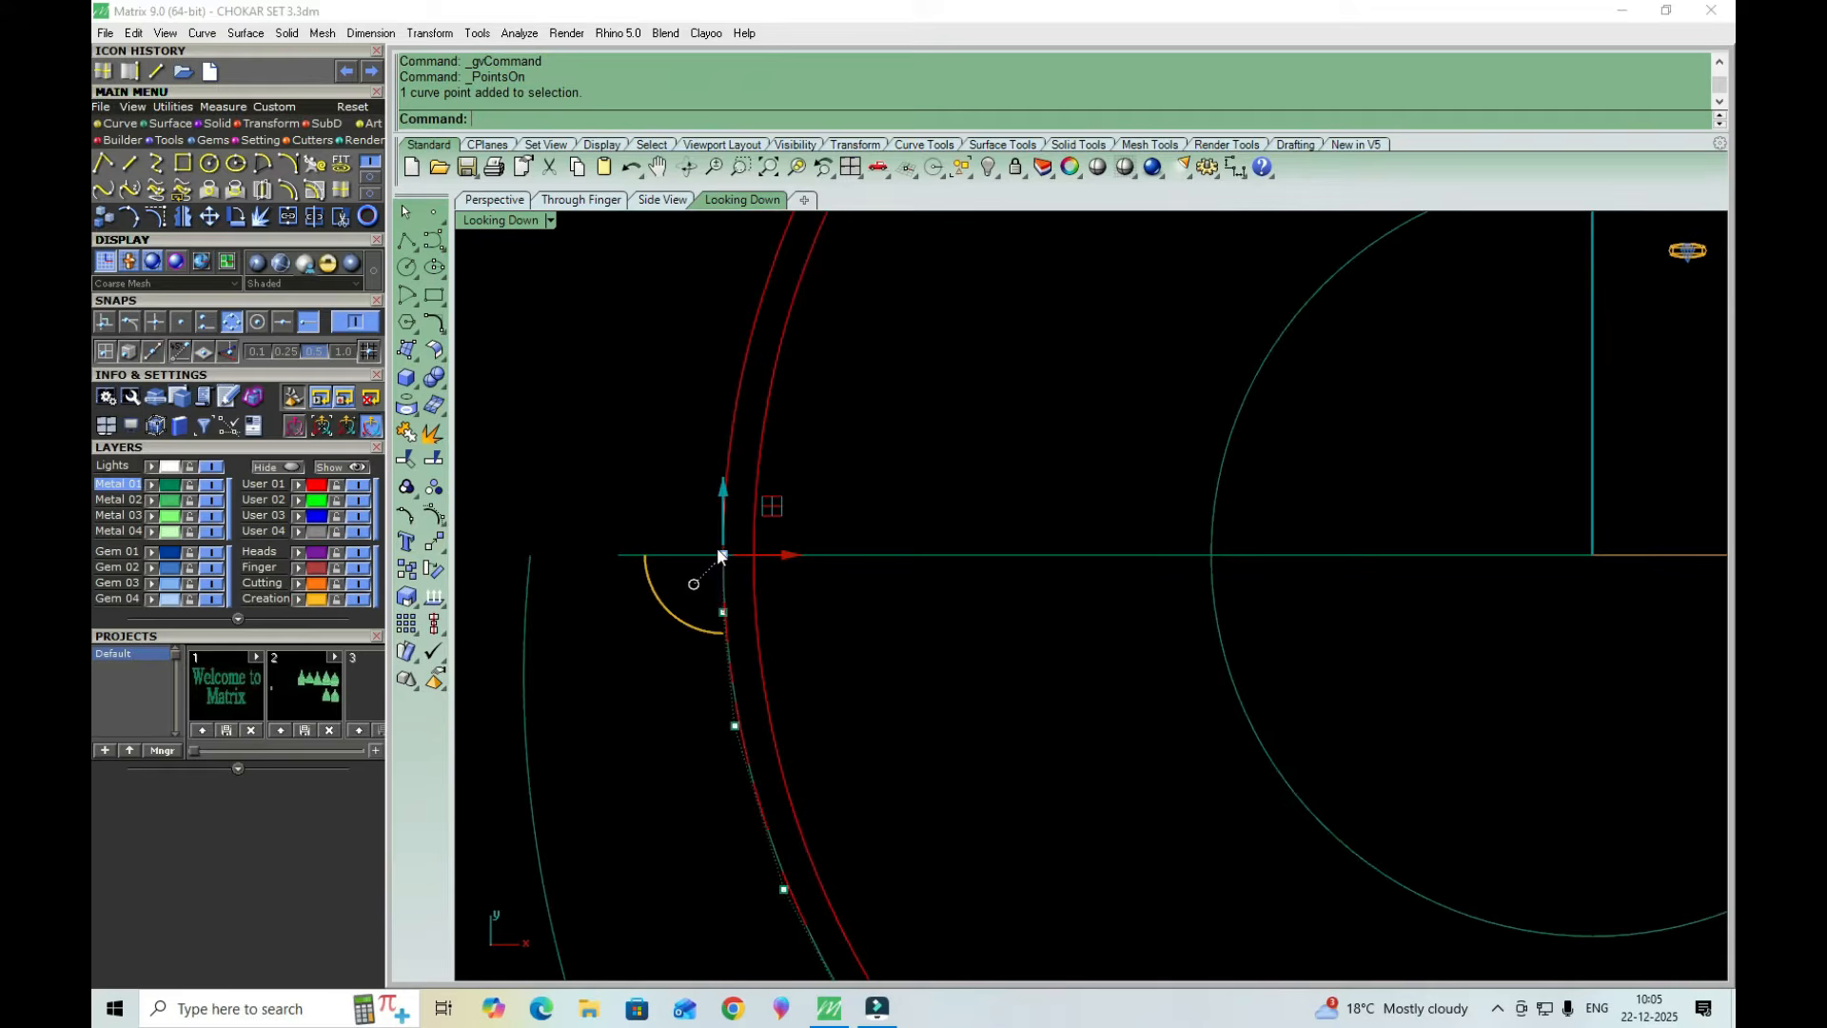
Move the rebuilt curve's selected end point slightly outward along the horizontal line
{"action": "scroll", "coordinate": [721, 555], "scroll_direction": "down", "scroll_amount": 1}
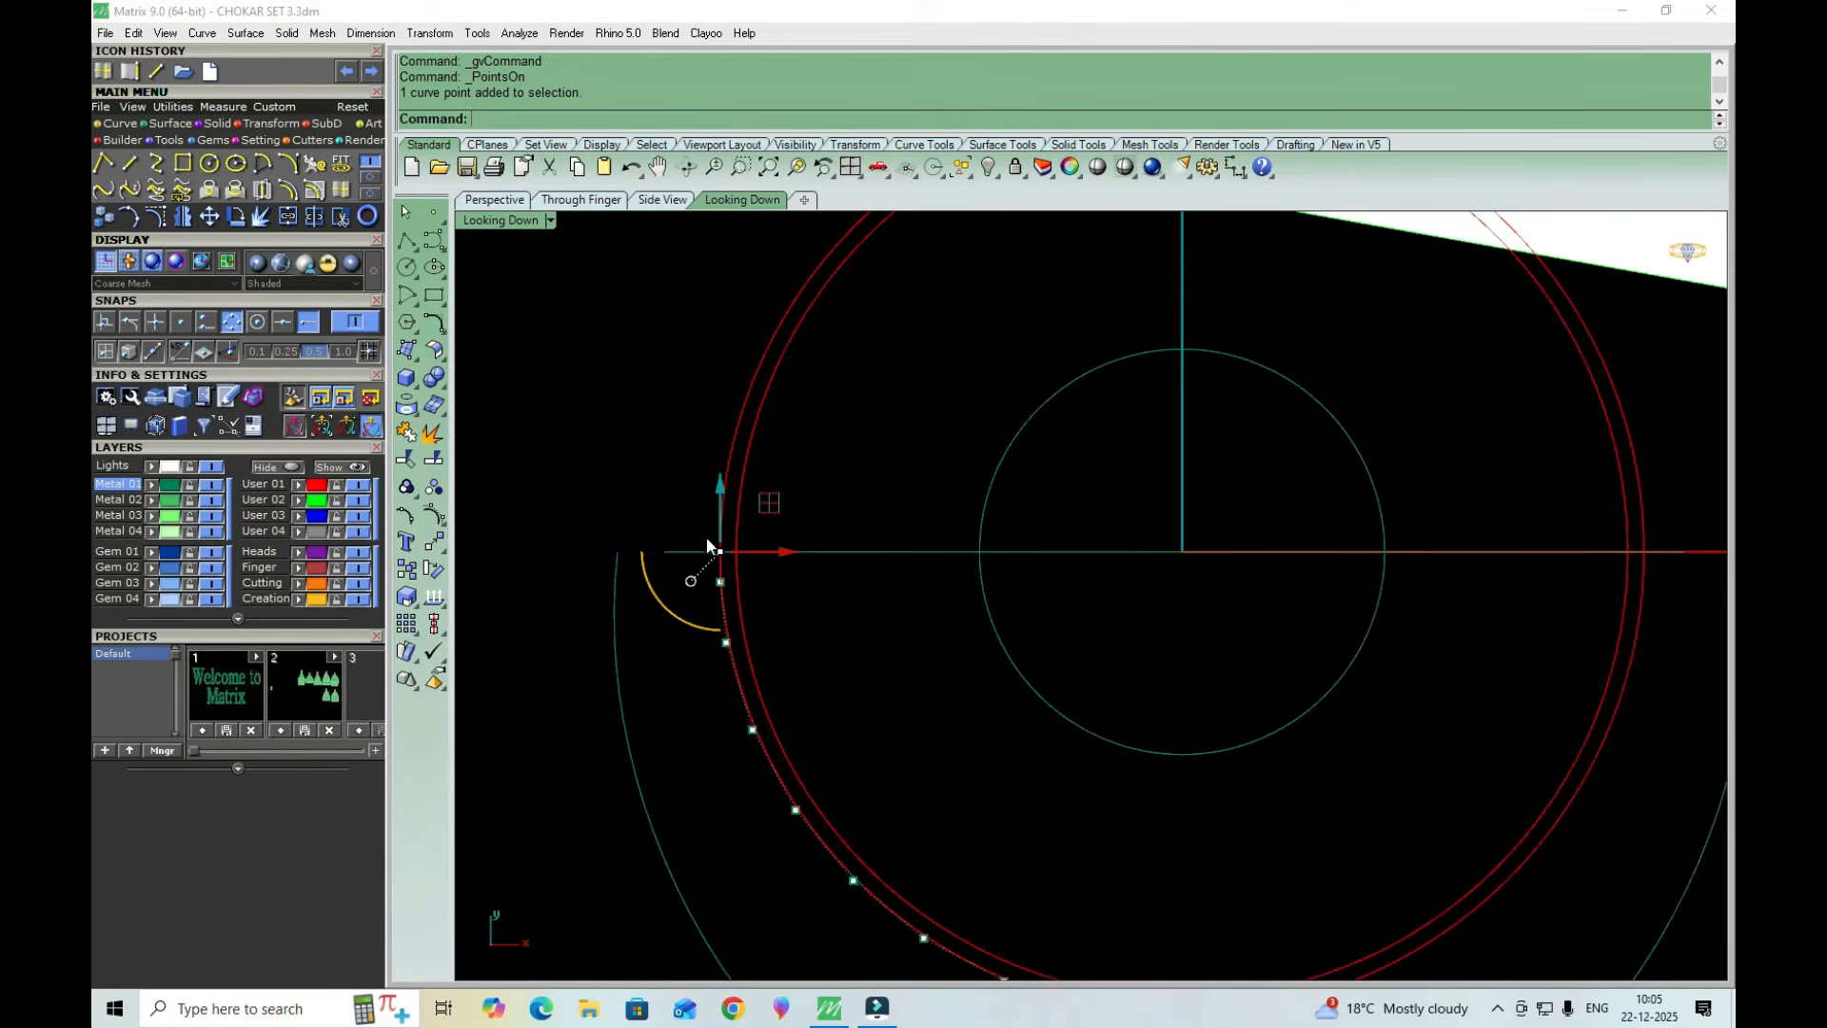
{"action": "scroll", "coordinate": [769, 417], "scroll_direction": "down", "scroll_amount": 1}
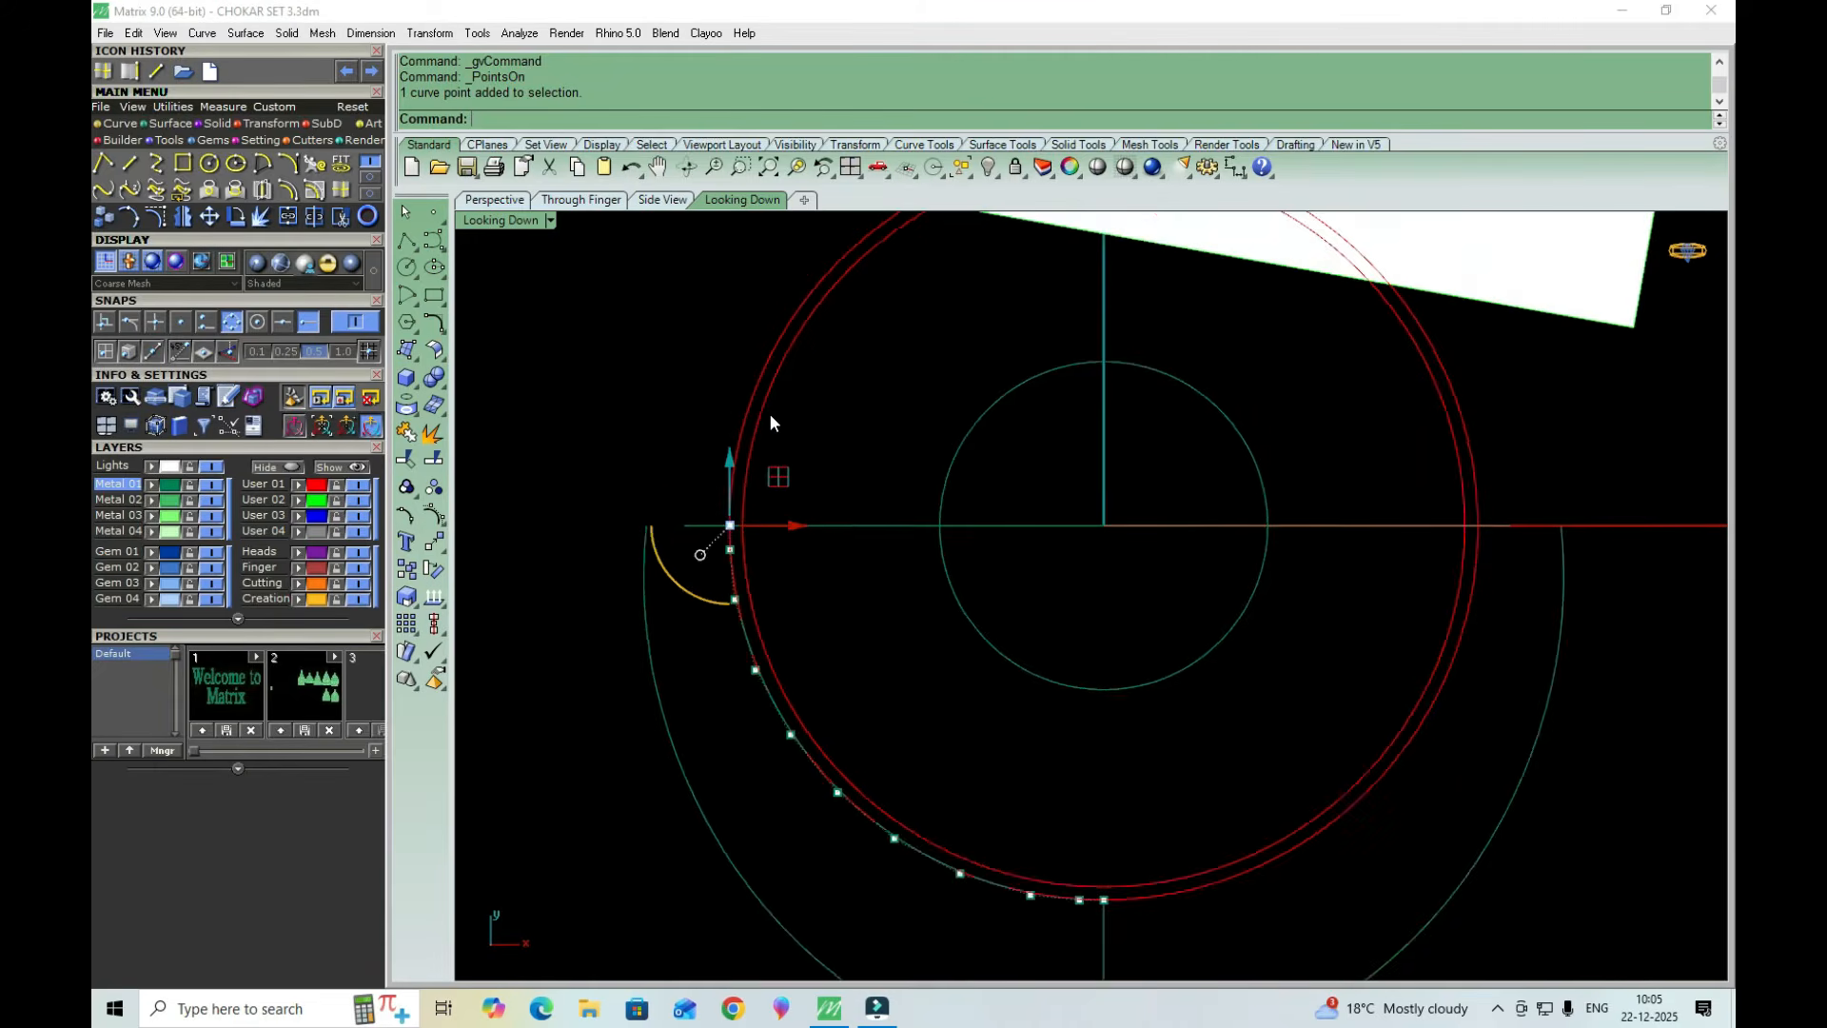
{"action": "scroll", "coordinate": [752, 503], "scroll_direction": "up", "scroll_amount": 2}
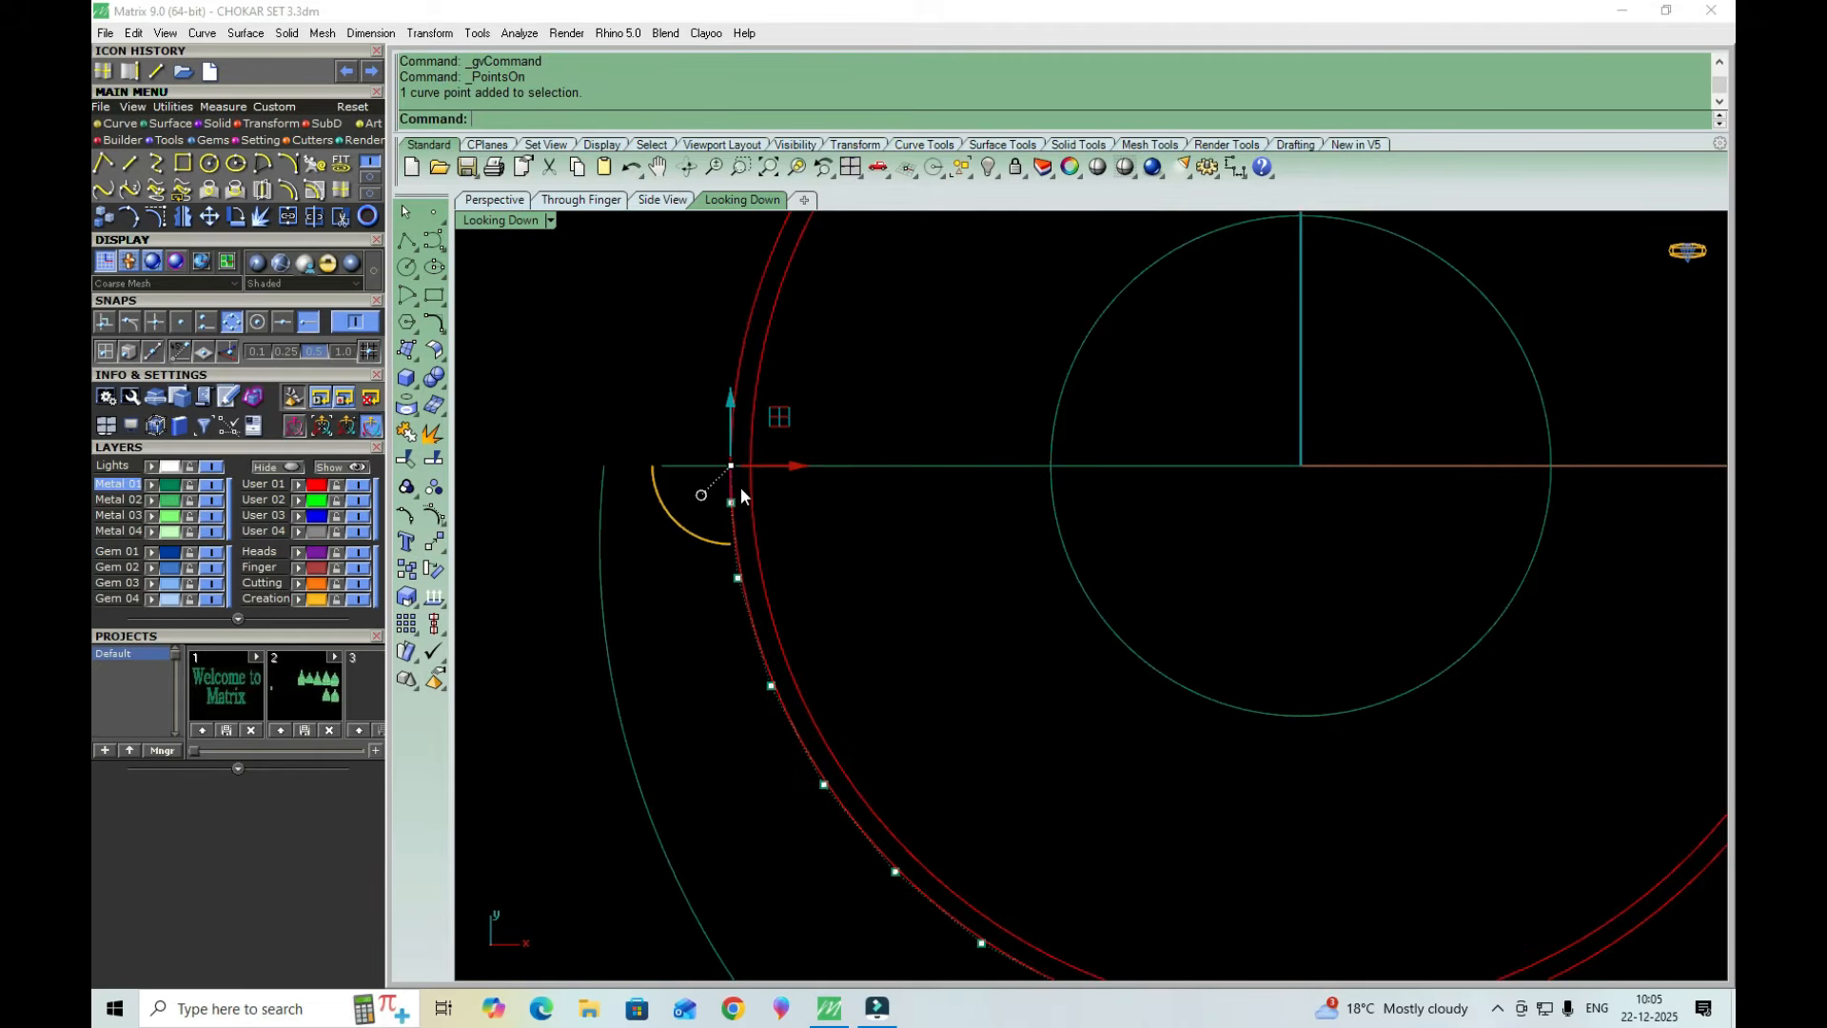
{"action": "scroll", "coordinate": [746, 478], "scroll_direction": "up", "scroll_amount": 2}
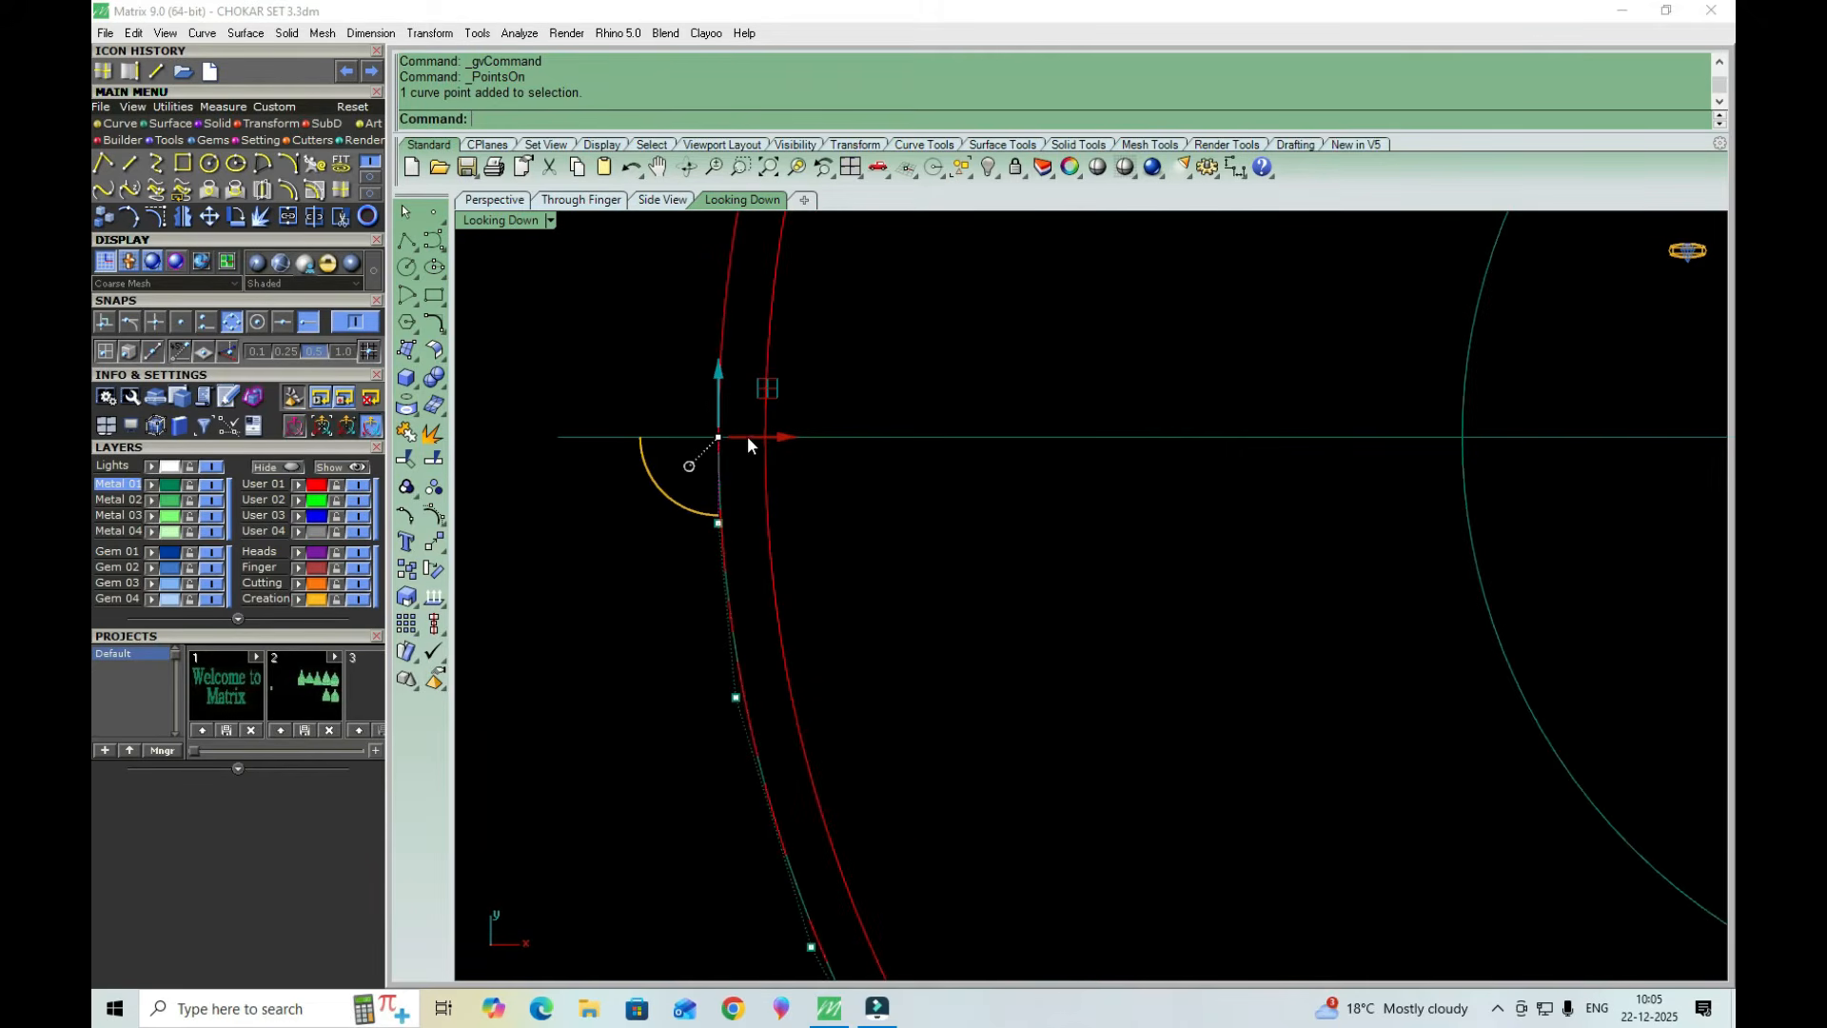
{"action": "scroll", "coordinate": [728, 440], "scroll_direction": "down", "scroll_amount": 2}
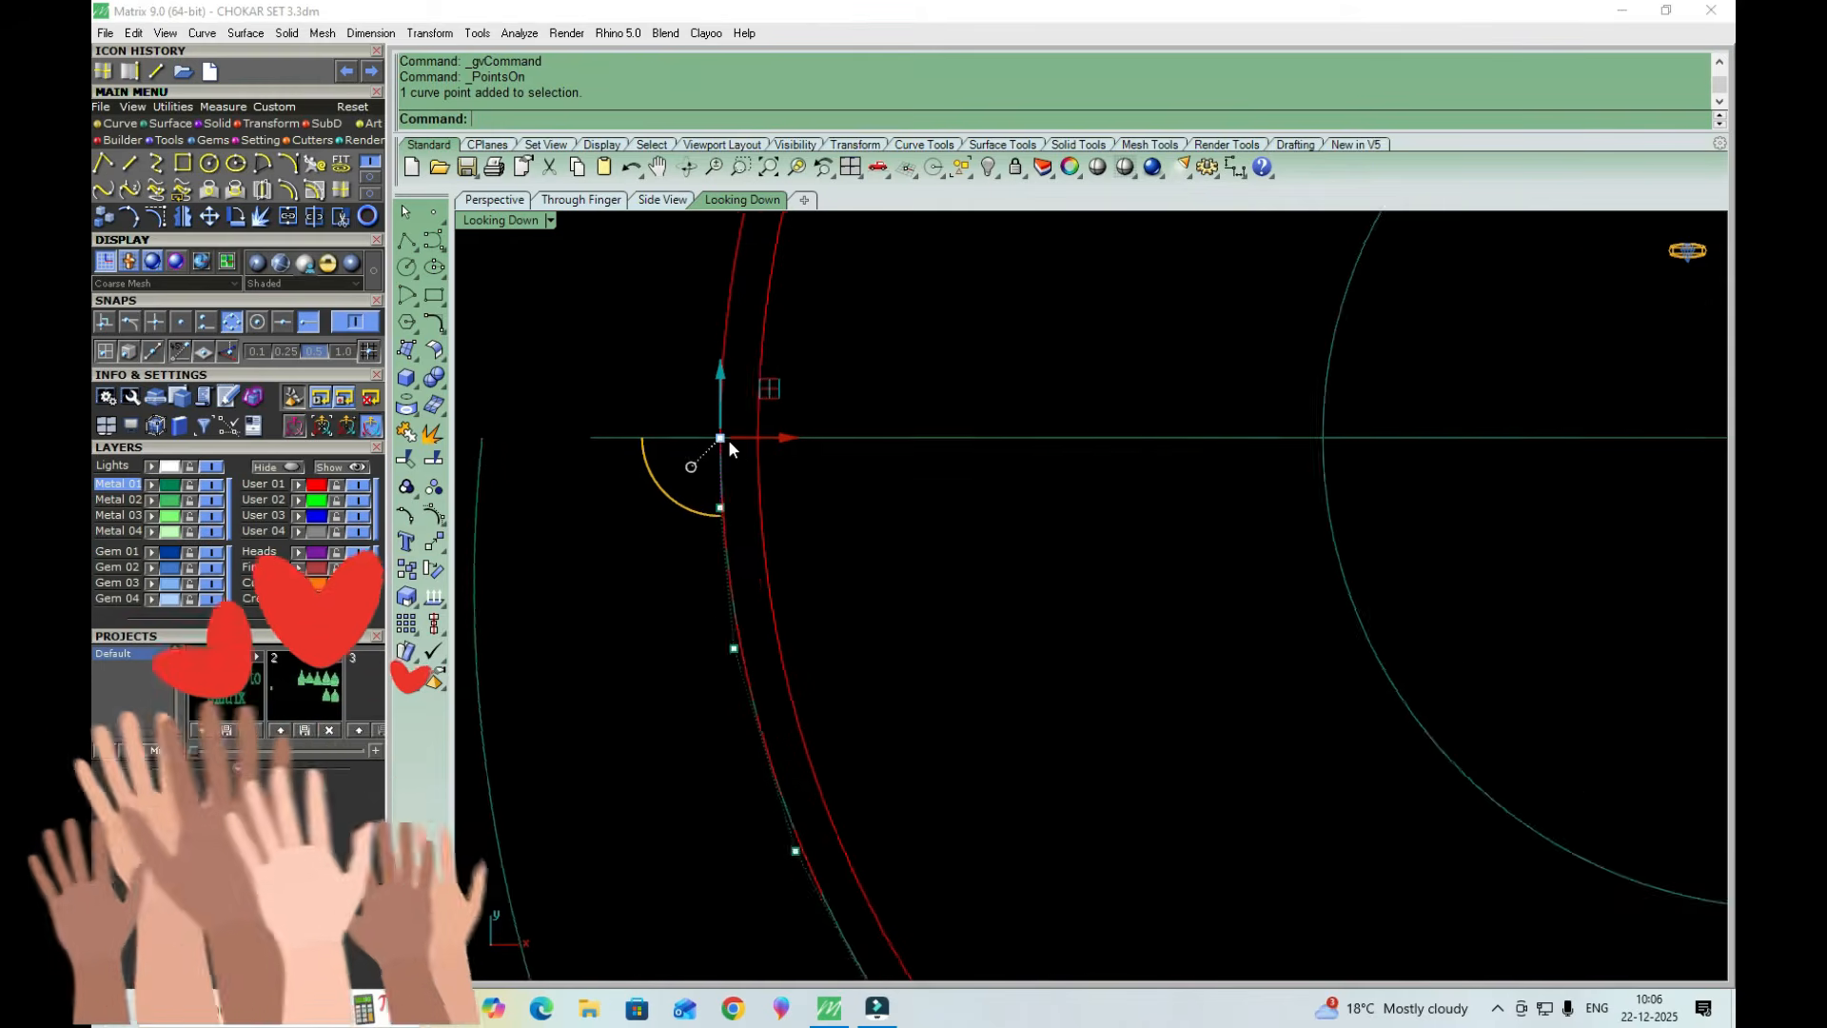
{"action": "left_click", "coordinate": [208, 216]}
{"action": "scroll", "coordinate": [777, 499], "scroll_direction": "up", "scroll_amount": 2}
{"action": "left_click", "coordinate": [804, 485]}
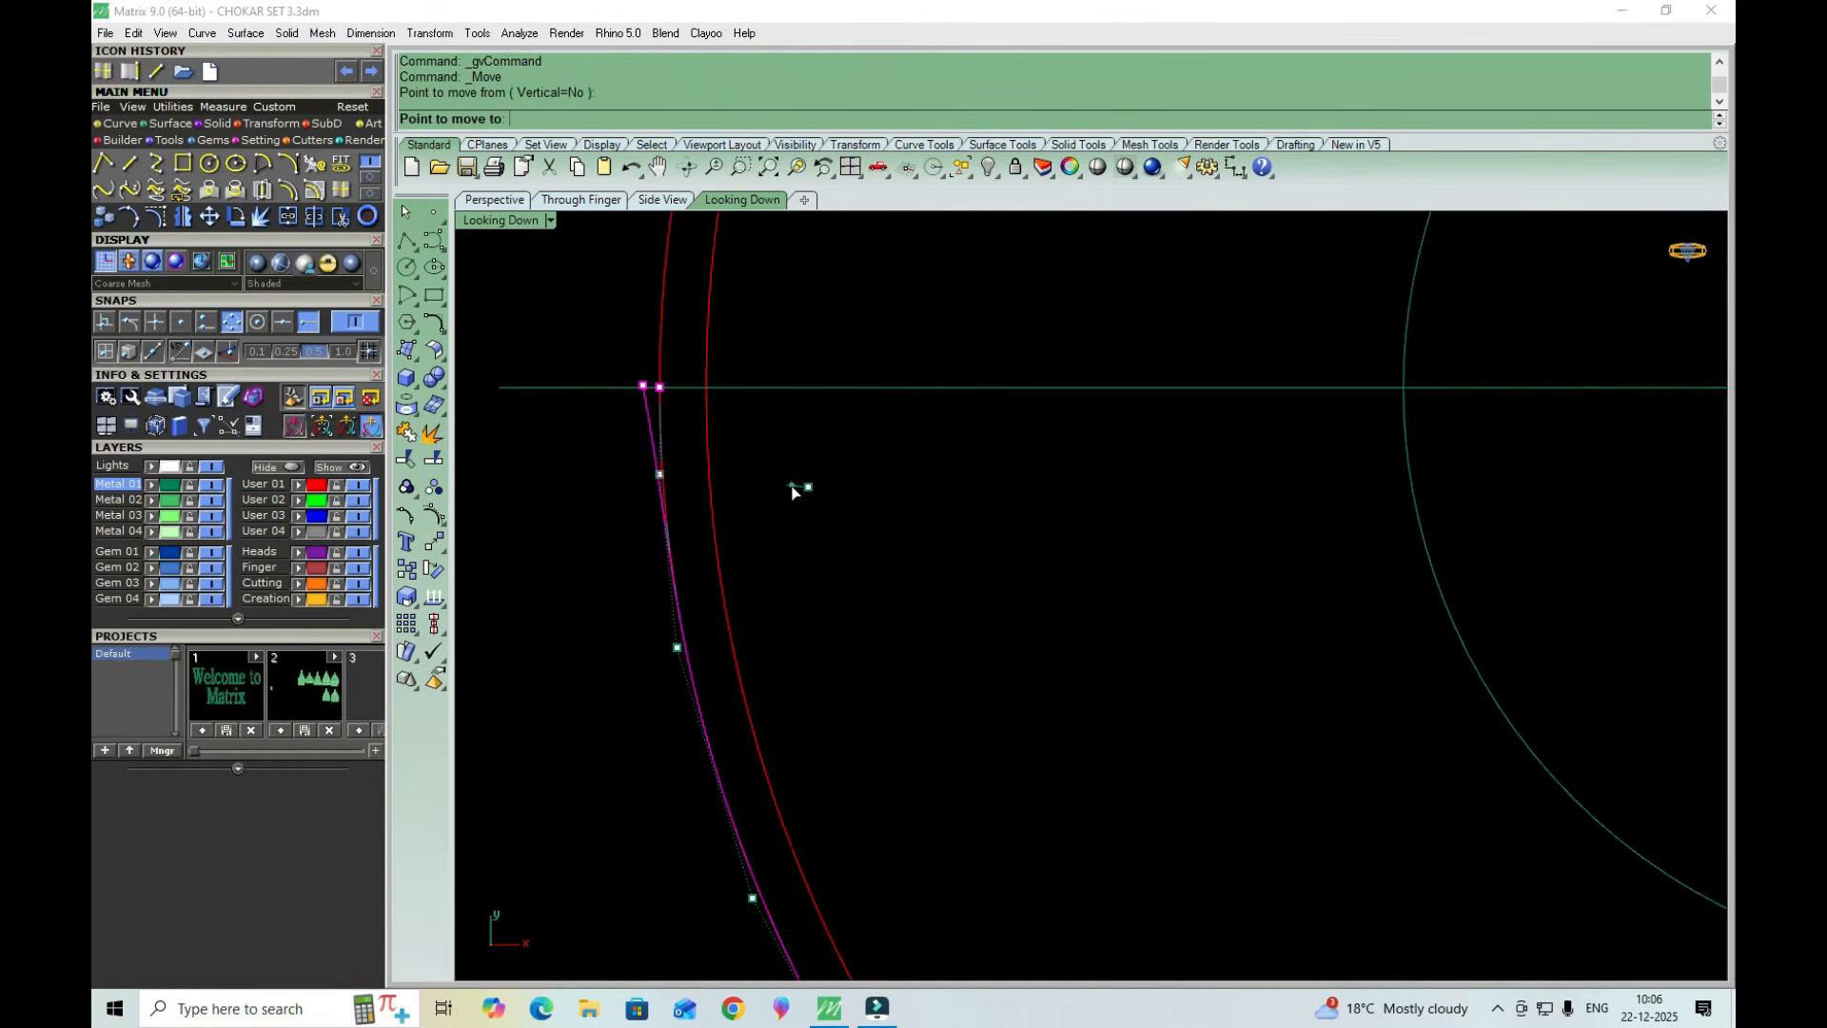
{"action": "left_click", "coordinate": [790, 487]}
Nudge the second and third control points below the horizontal line outward to follow the moved end point
{"action": "left_click_drag", "start_coordinate": [561, 542], "coordinate": [721, 478]}
{"action": "scroll", "coordinate": [646, 505], "scroll_direction": "down", "scroll_amount": 3}
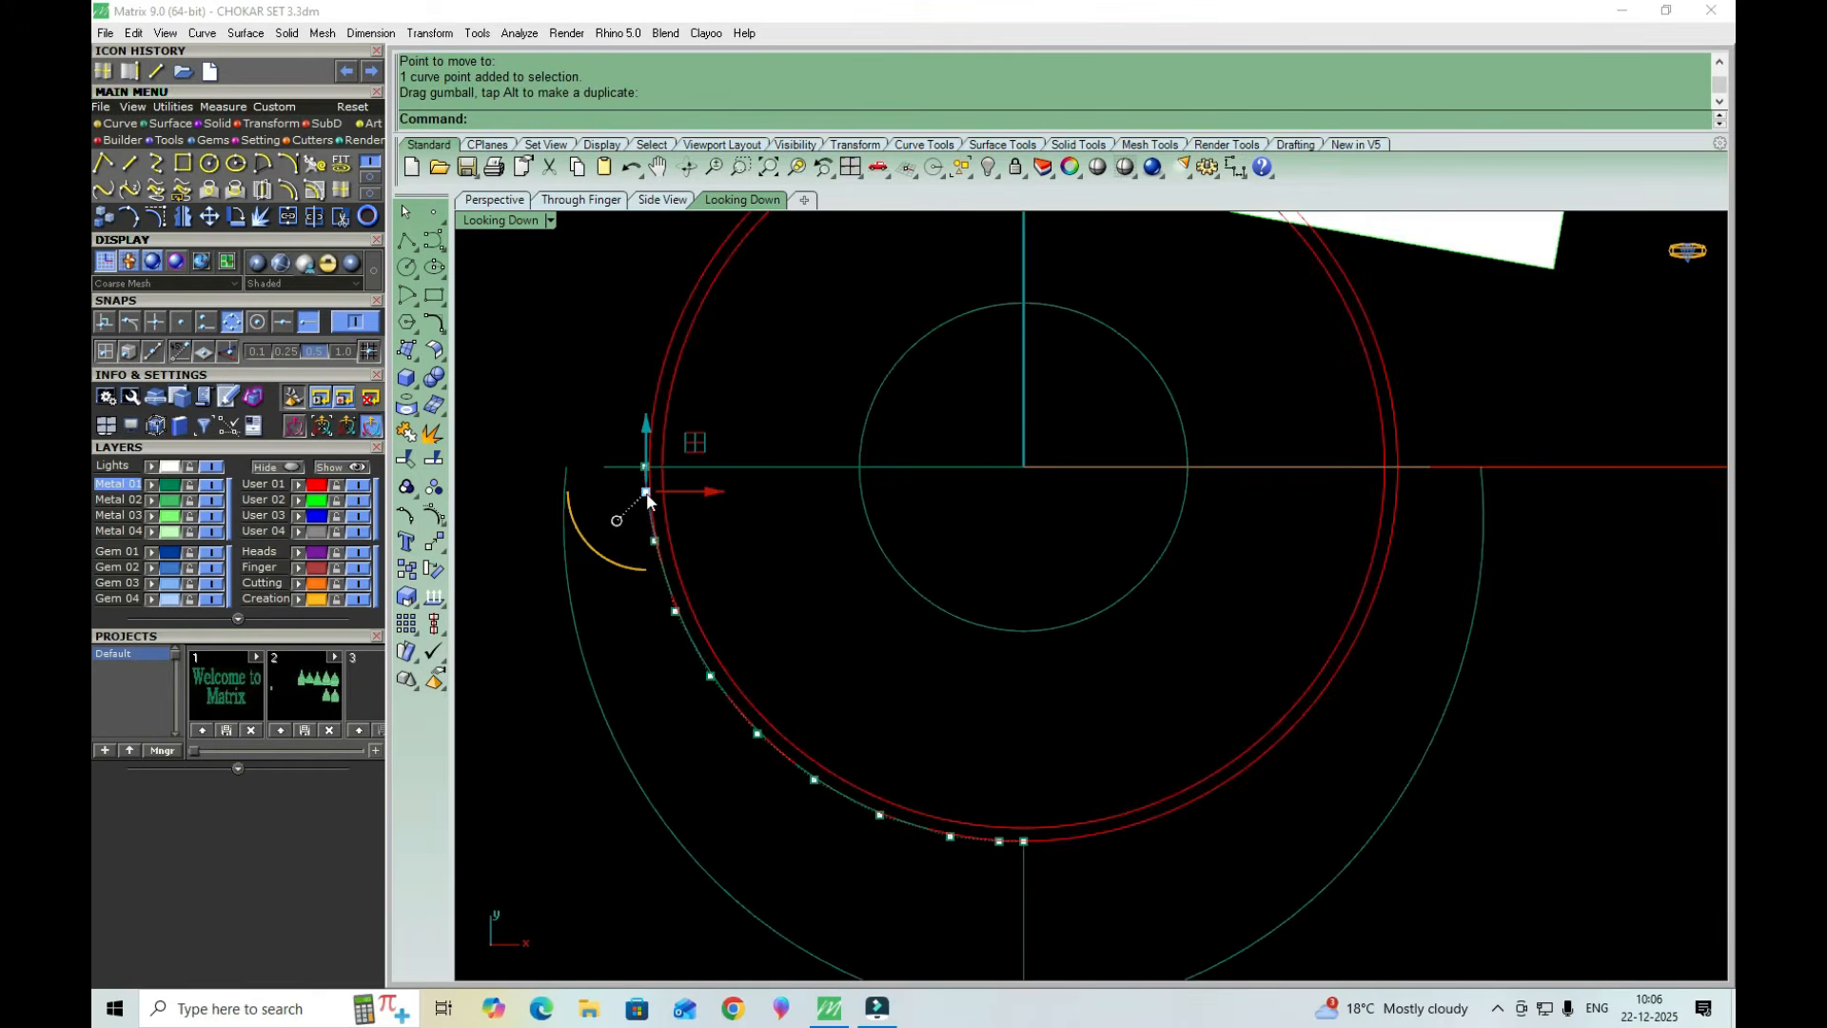
{"action": "scroll", "coordinate": [671, 489], "scroll_direction": "up", "scroll_amount": 3}
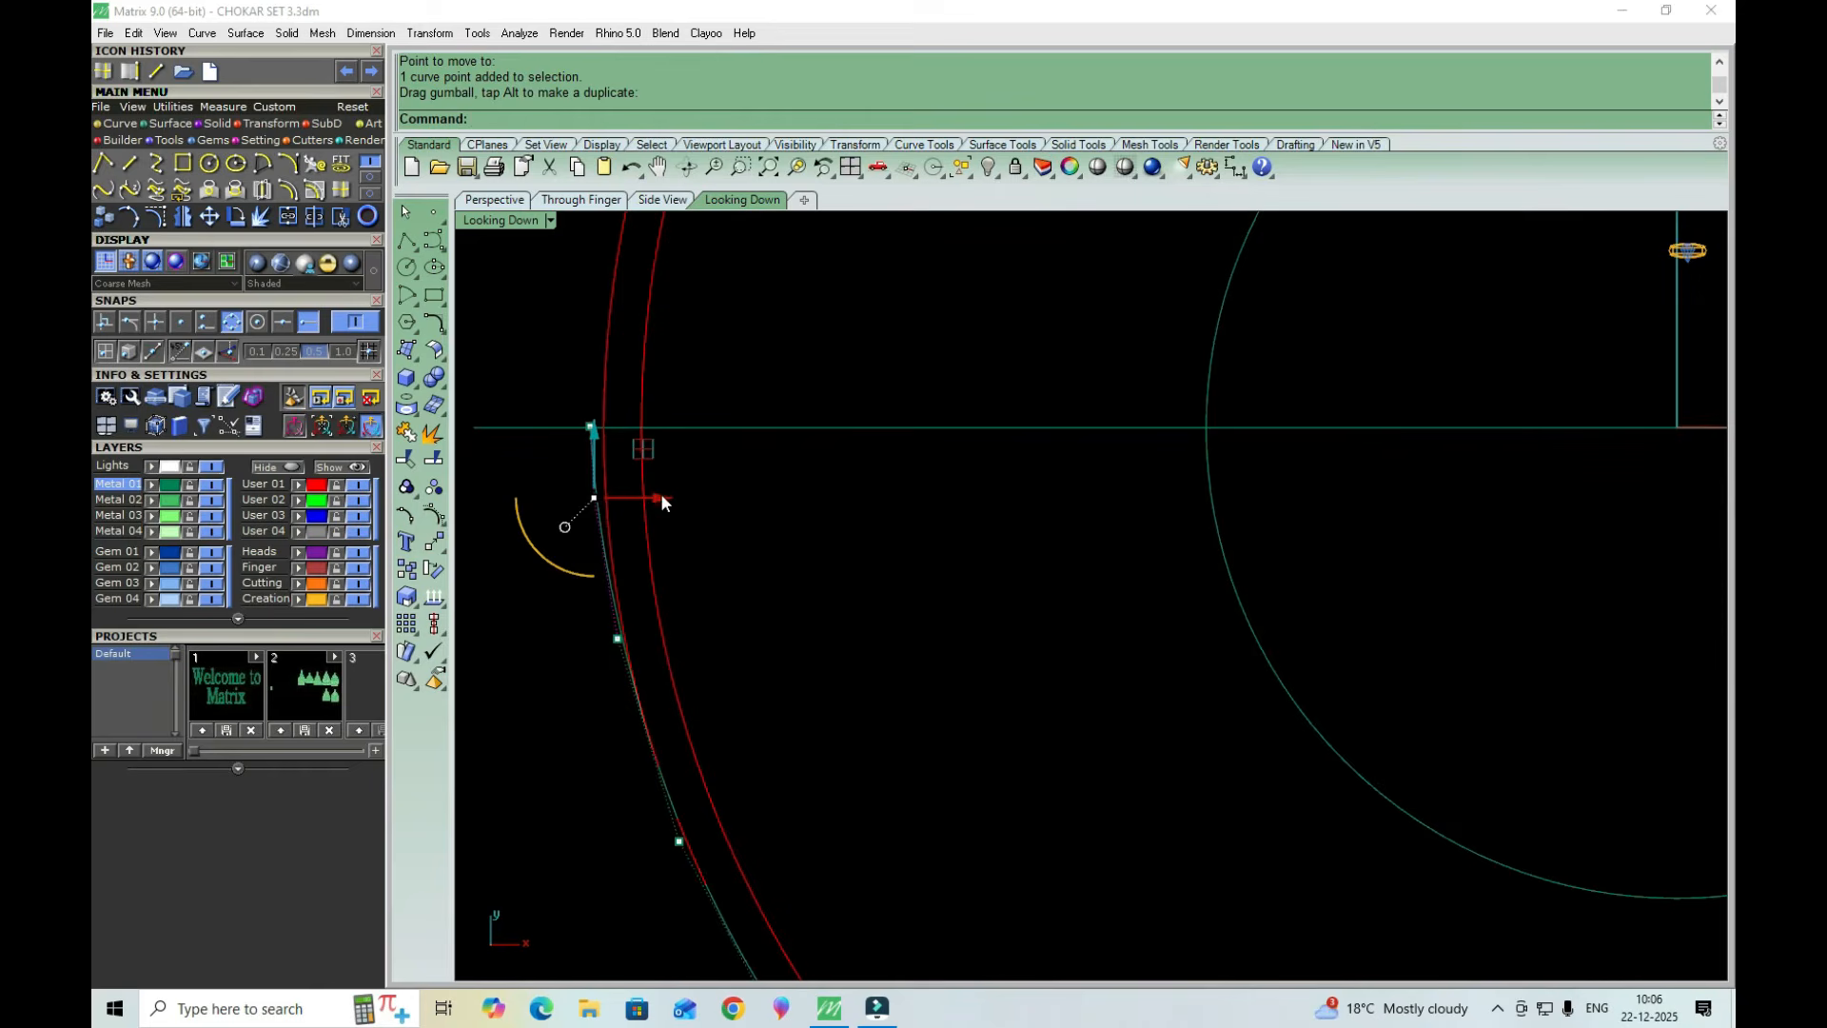
{"action": "left_click_drag", "start_coordinate": [562, 636], "coordinate": [646, 641]}
{"action": "scroll", "coordinate": [655, 655], "scroll_direction": "up", "scroll_amount": 1}
{"action": "scroll", "coordinate": [646, 642], "scroll_direction": "down", "scroll_amount": 3}
{"action": "scroll", "coordinate": [615, 461], "scroll_direction": "up", "scroll_amount": 3}
{"action": "left_click_drag", "start_coordinate": [555, 437], "coordinate": [610, 486]}
{"action": "scroll", "coordinate": [620, 472], "scroll_direction": "up", "scroll_amount": 3}
Adjust the third and fourth control points outward to smooth the upper part of the rebuilt curve
{"action": "left_click_drag", "start_coordinate": [509, 646], "coordinate": [670, 676]}
{"action": "scroll", "coordinate": [592, 567], "scroll_direction": "down", "scroll_amount": 6}
{"action": "scroll", "coordinate": [582, 733], "scroll_direction": "up", "scroll_amount": 4}
{"action": "scroll", "coordinate": [664, 677], "scroll_direction": "up", "scroll_amount": 1}
{"action": "scroll", "coordinate": [620, 619], "scroll_direction": "down", "scroll_amount": 8}
{"action": "scroll", "coordinate": [635, 830], "scroll_direction": "up", "scroll_amount": 6}
{"action": "left_click_drag", "start_coordinate": [639, 864], "coordinate": [755, 842]}
{"action": "scroll", "coordinate": [601, 586], "scroll_direction": "down", "scroll_amount": 6}
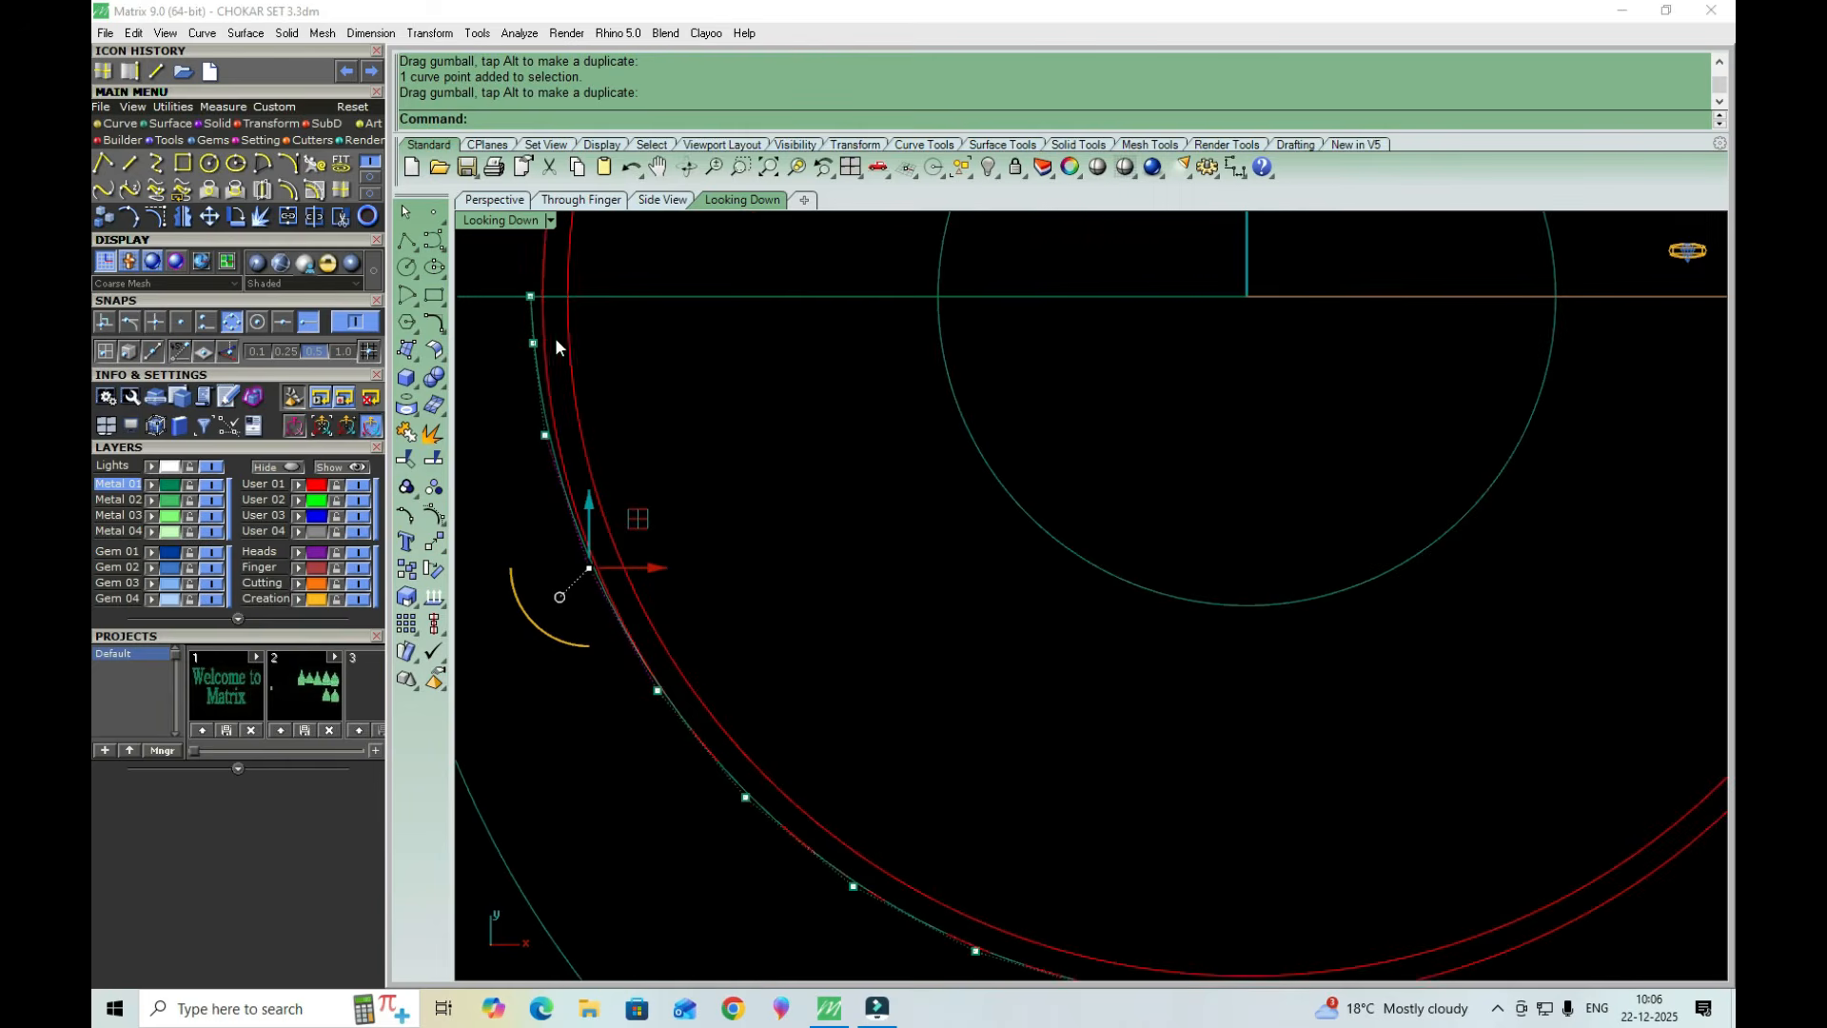
Examine the reshaped upper end of the rebuilt curve against the red circle and the horizontal line
{"action": "scroll", "coordinate": [677, 495], "scroll_direction": "down", "scroll_amount": 2}
{"action": "scroll", "coordinate": [641, 472], "scroll_direction": "up", "scroll_amount": 3}
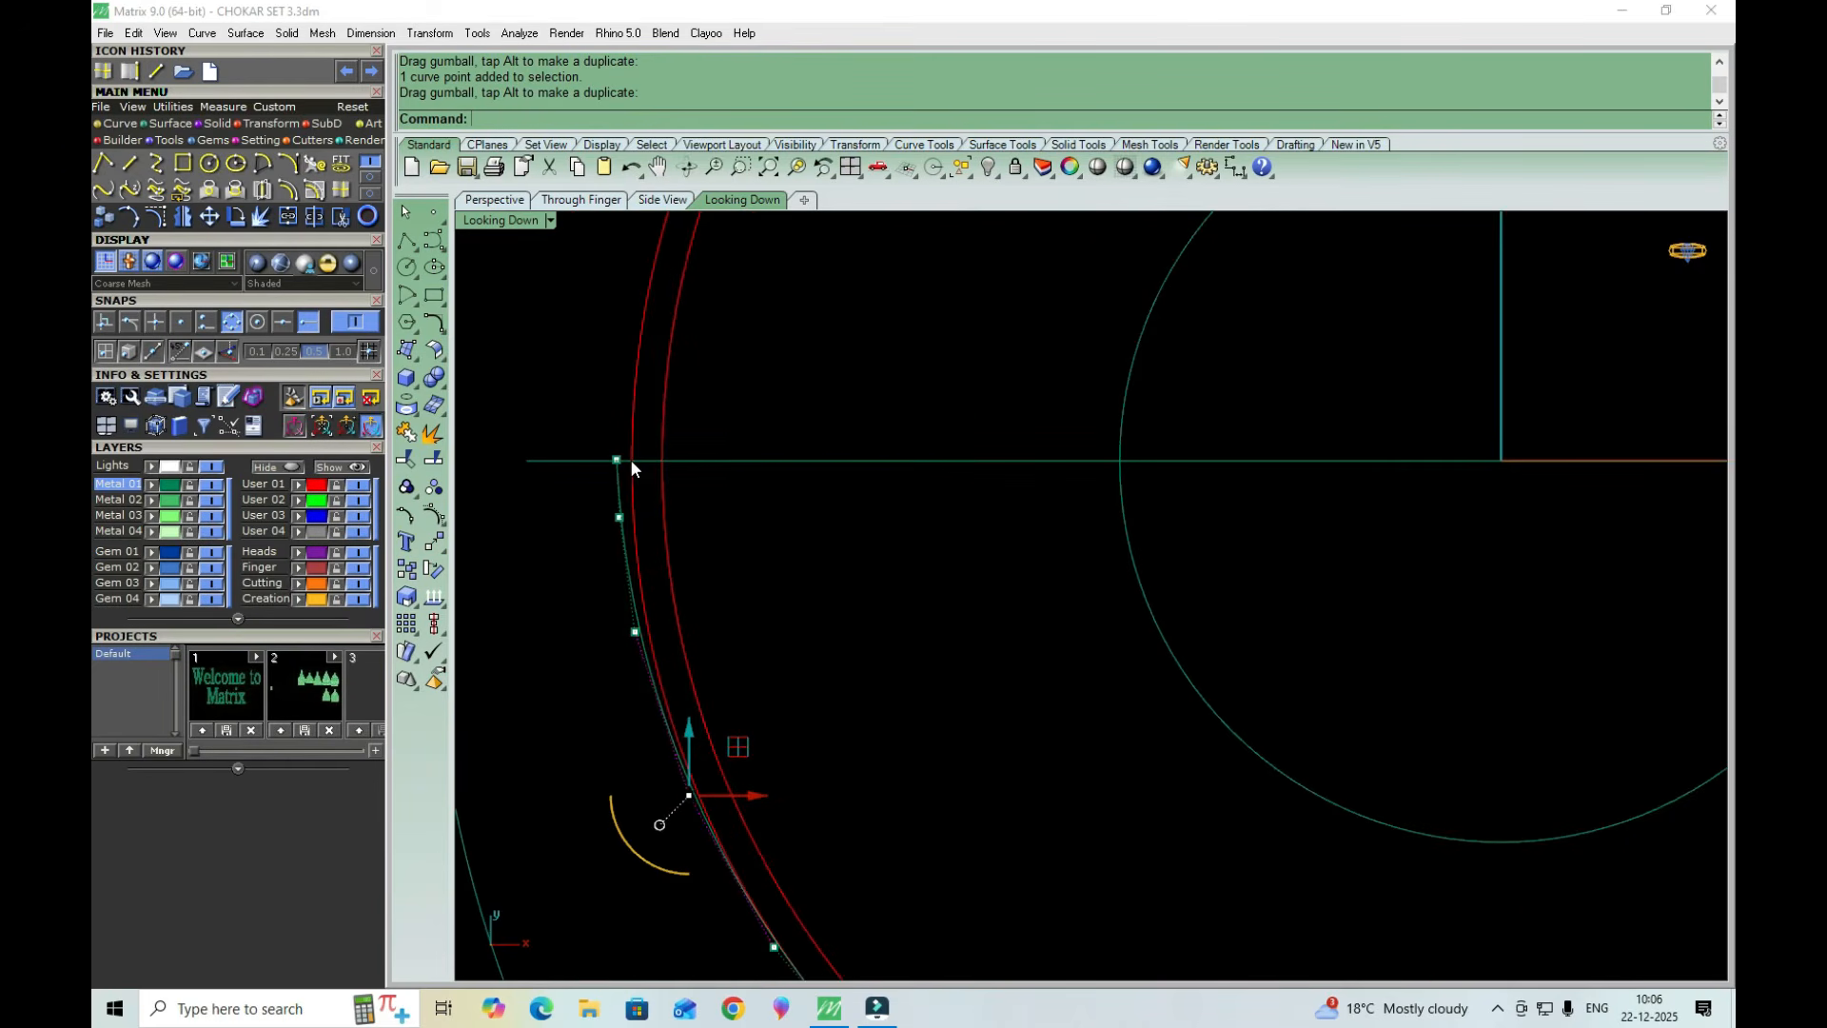
{"action": "scroll", "coordinate": [634, 457], "scroll_direction": "down", "scroll_amount": 2}
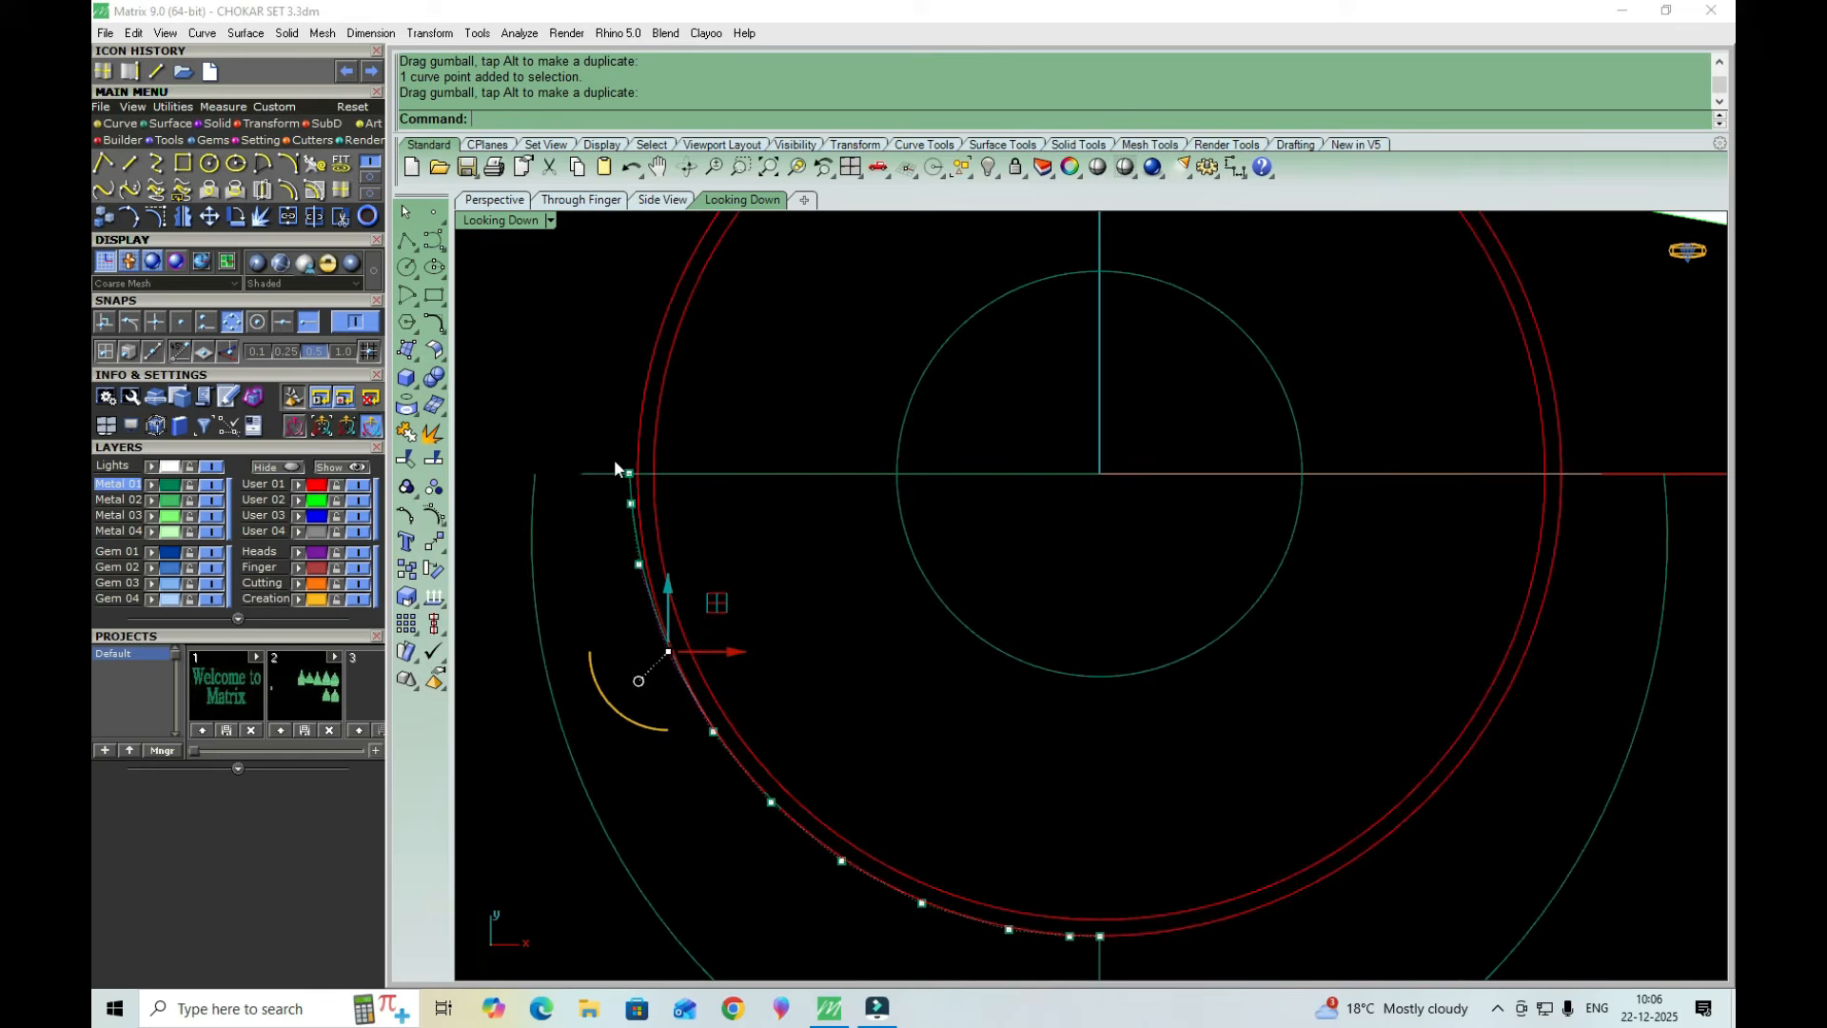
{"action": "scroll", "coordinate": [645, 474], "scroll_direction": "down", "scroll_amount": 2}
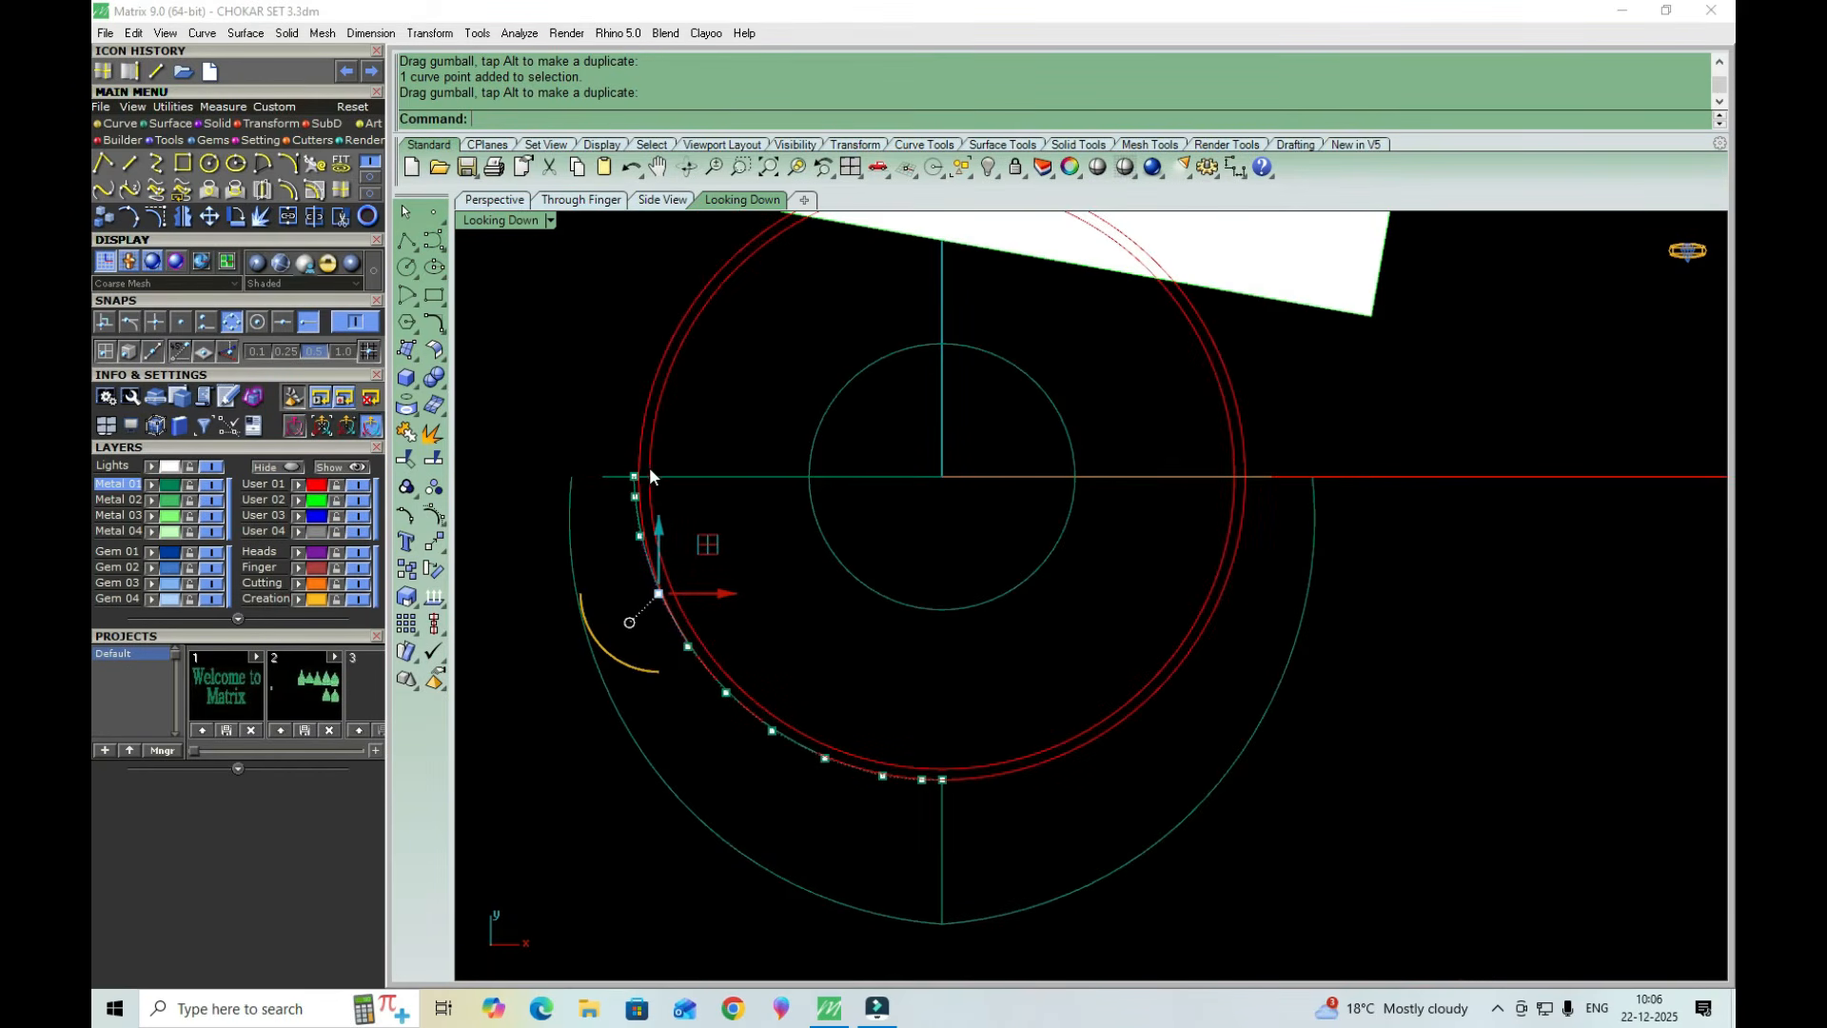
{"action": "scroll", "coordinate": [649, 485], "scroll_direction": "up", "scroll_amount": 3}
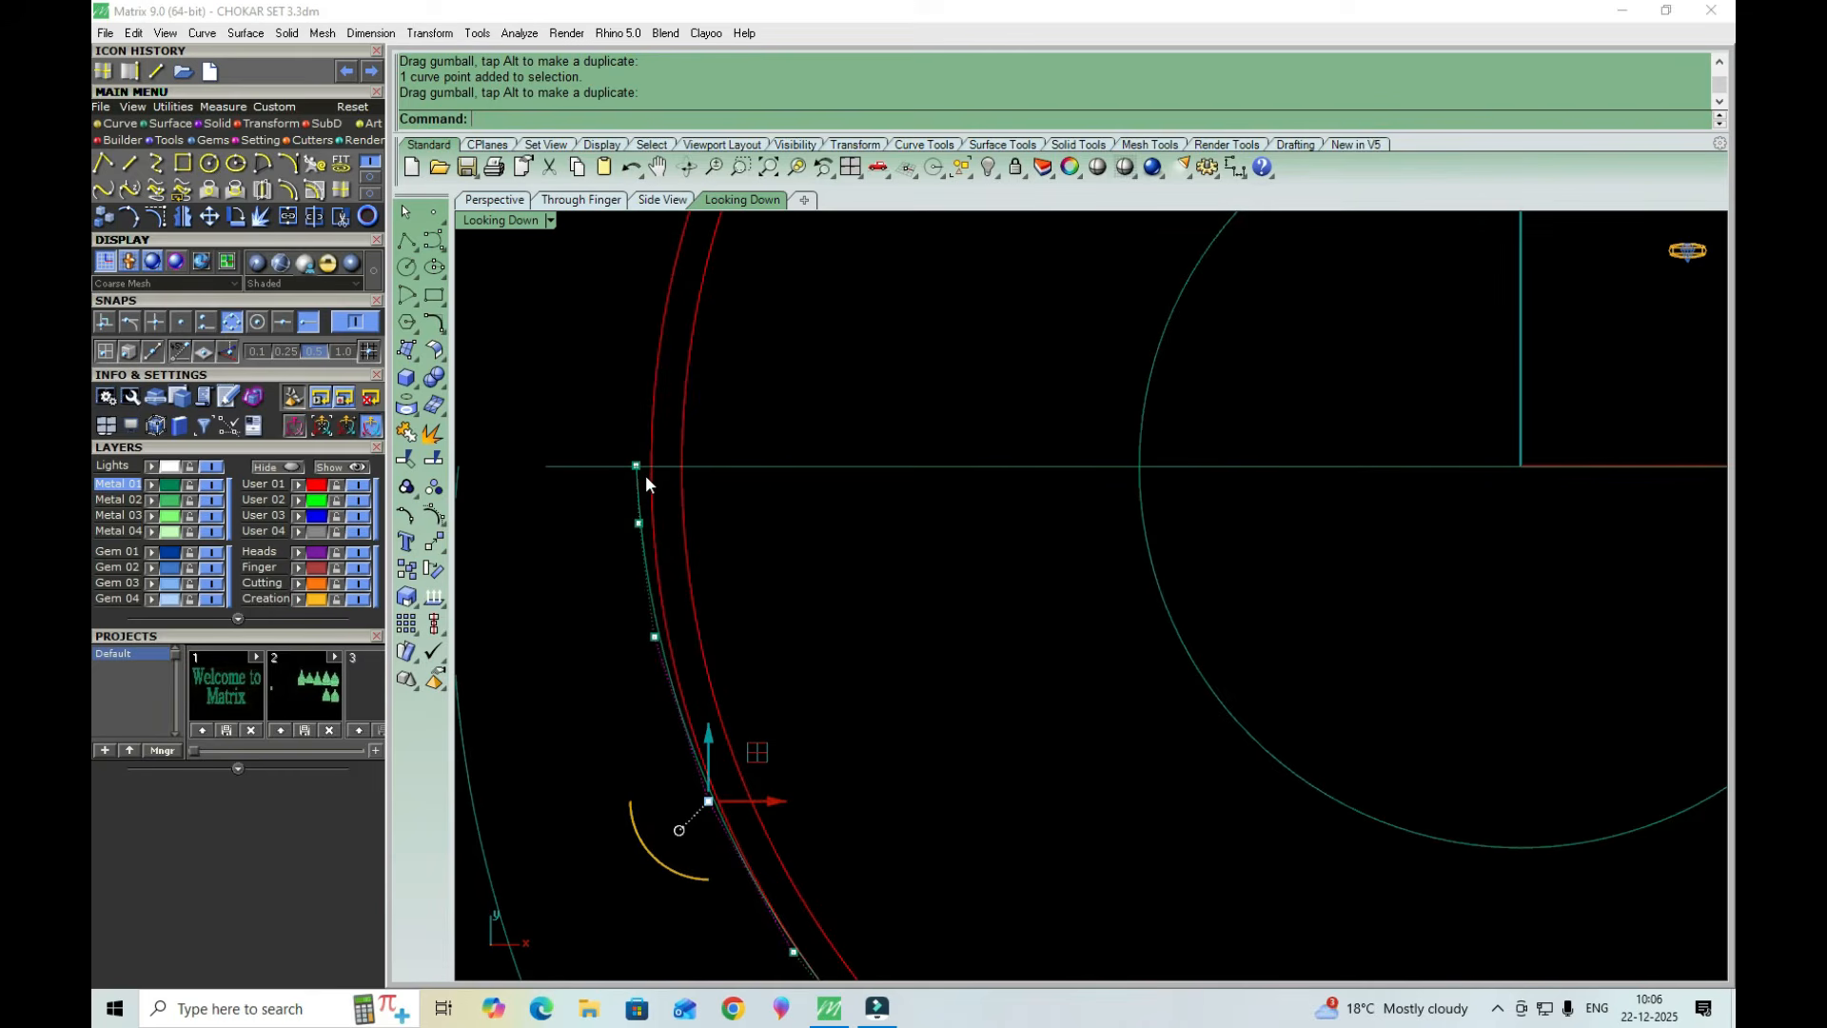
{"action": "scroll", "coordinate": [647, 474], "scroll_direction": "down", "scroll_amount": 3}
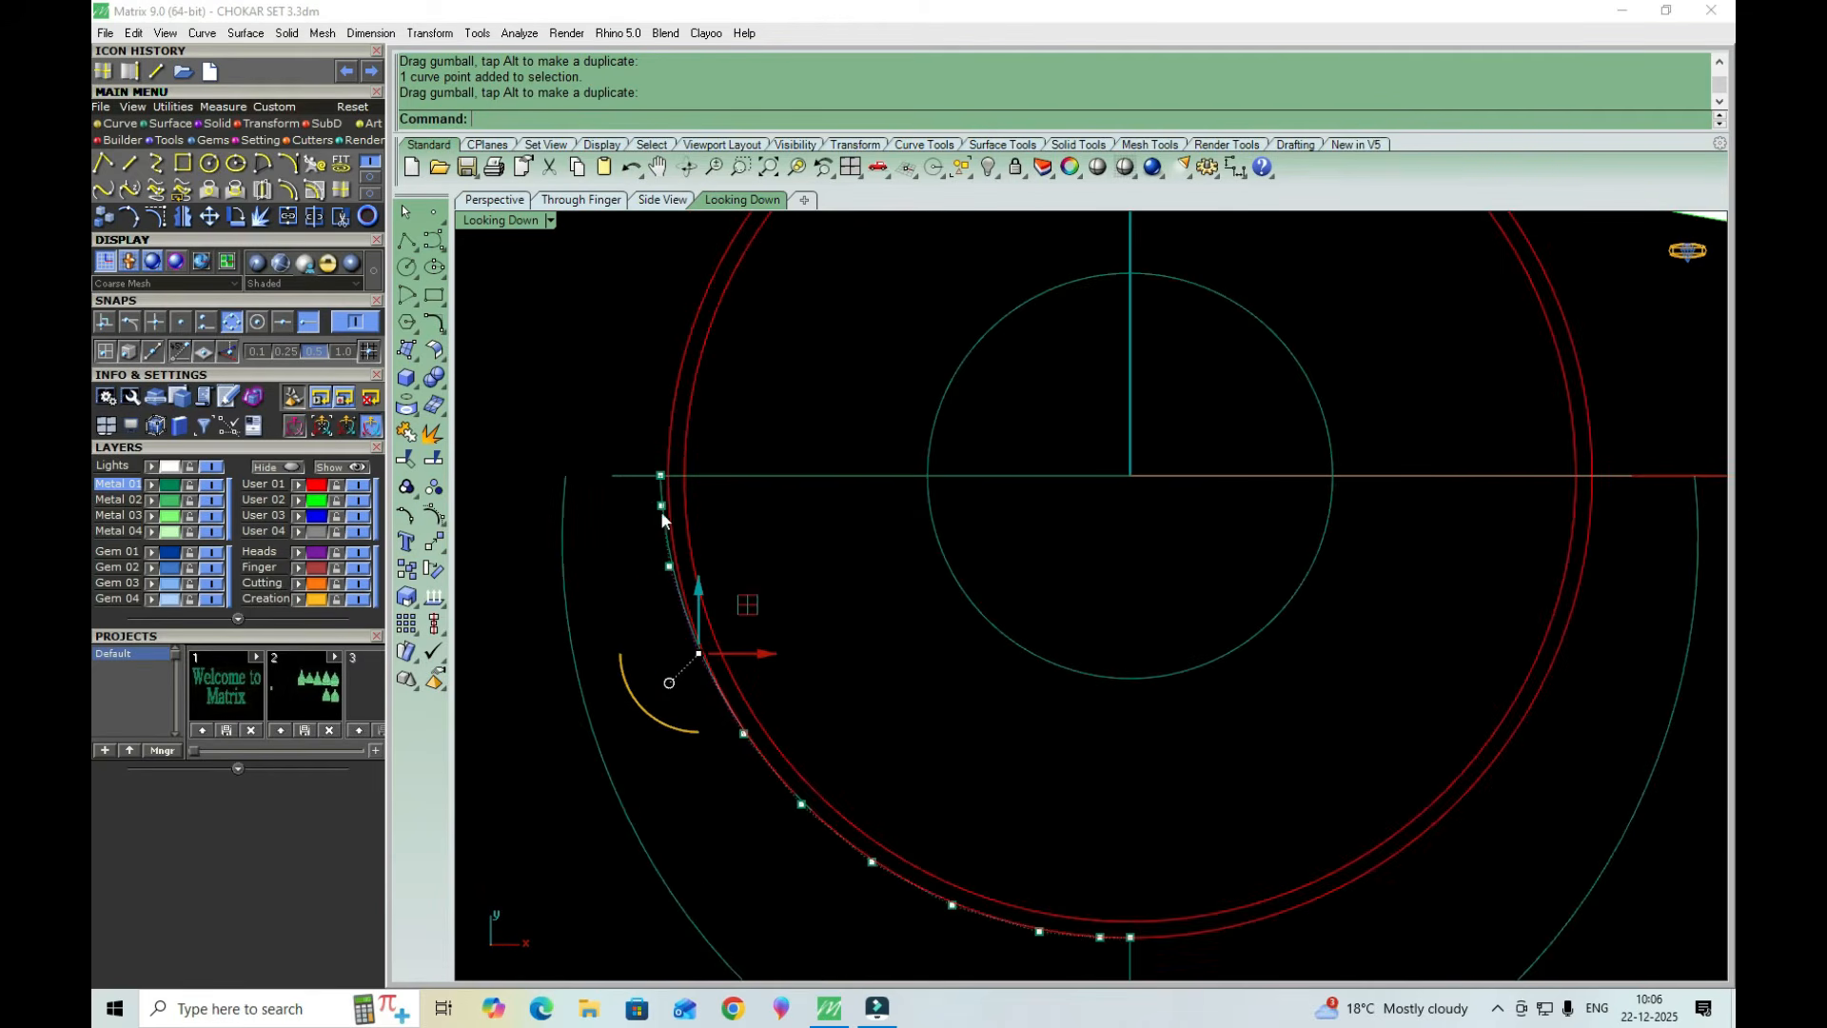
{"action": "scroll", "coordinate": [663, 514], "scroll_direction": "up", "scroll_amount": 4}
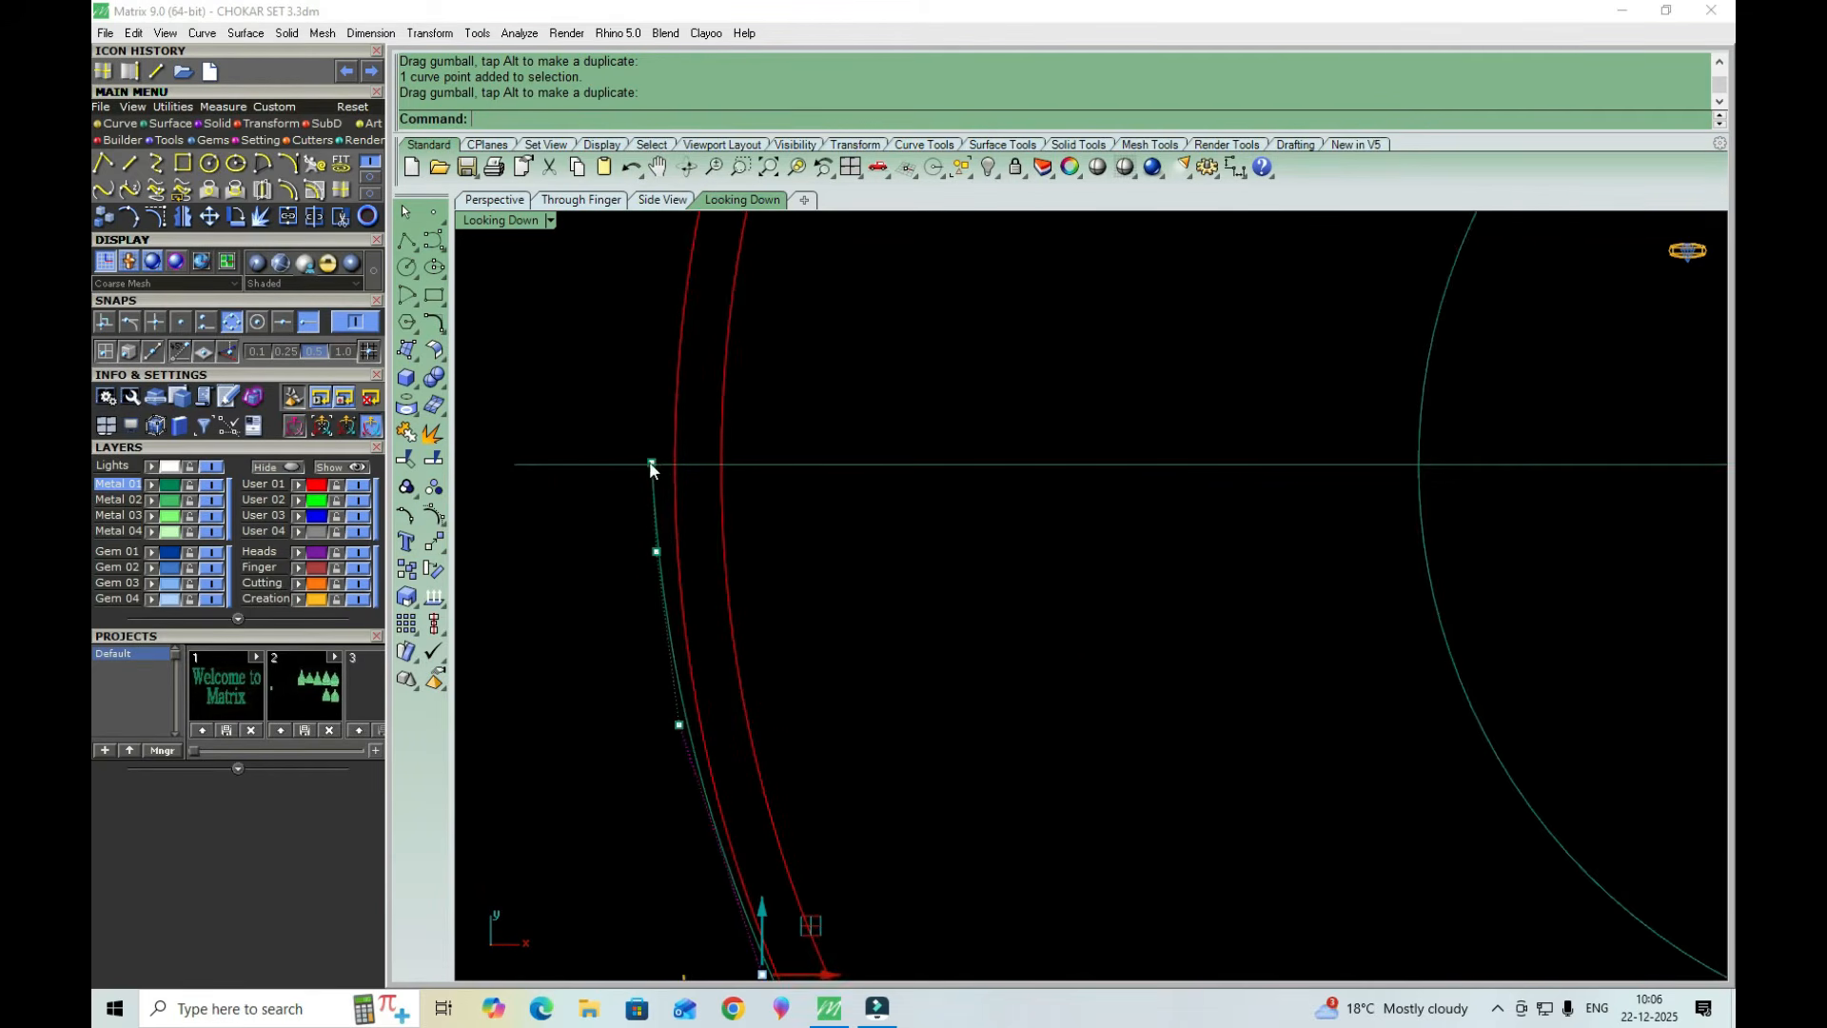
{"action": "scroll", "coordinate": [668, 455], "scroll_direction": "down", "scroll_amount": 4}
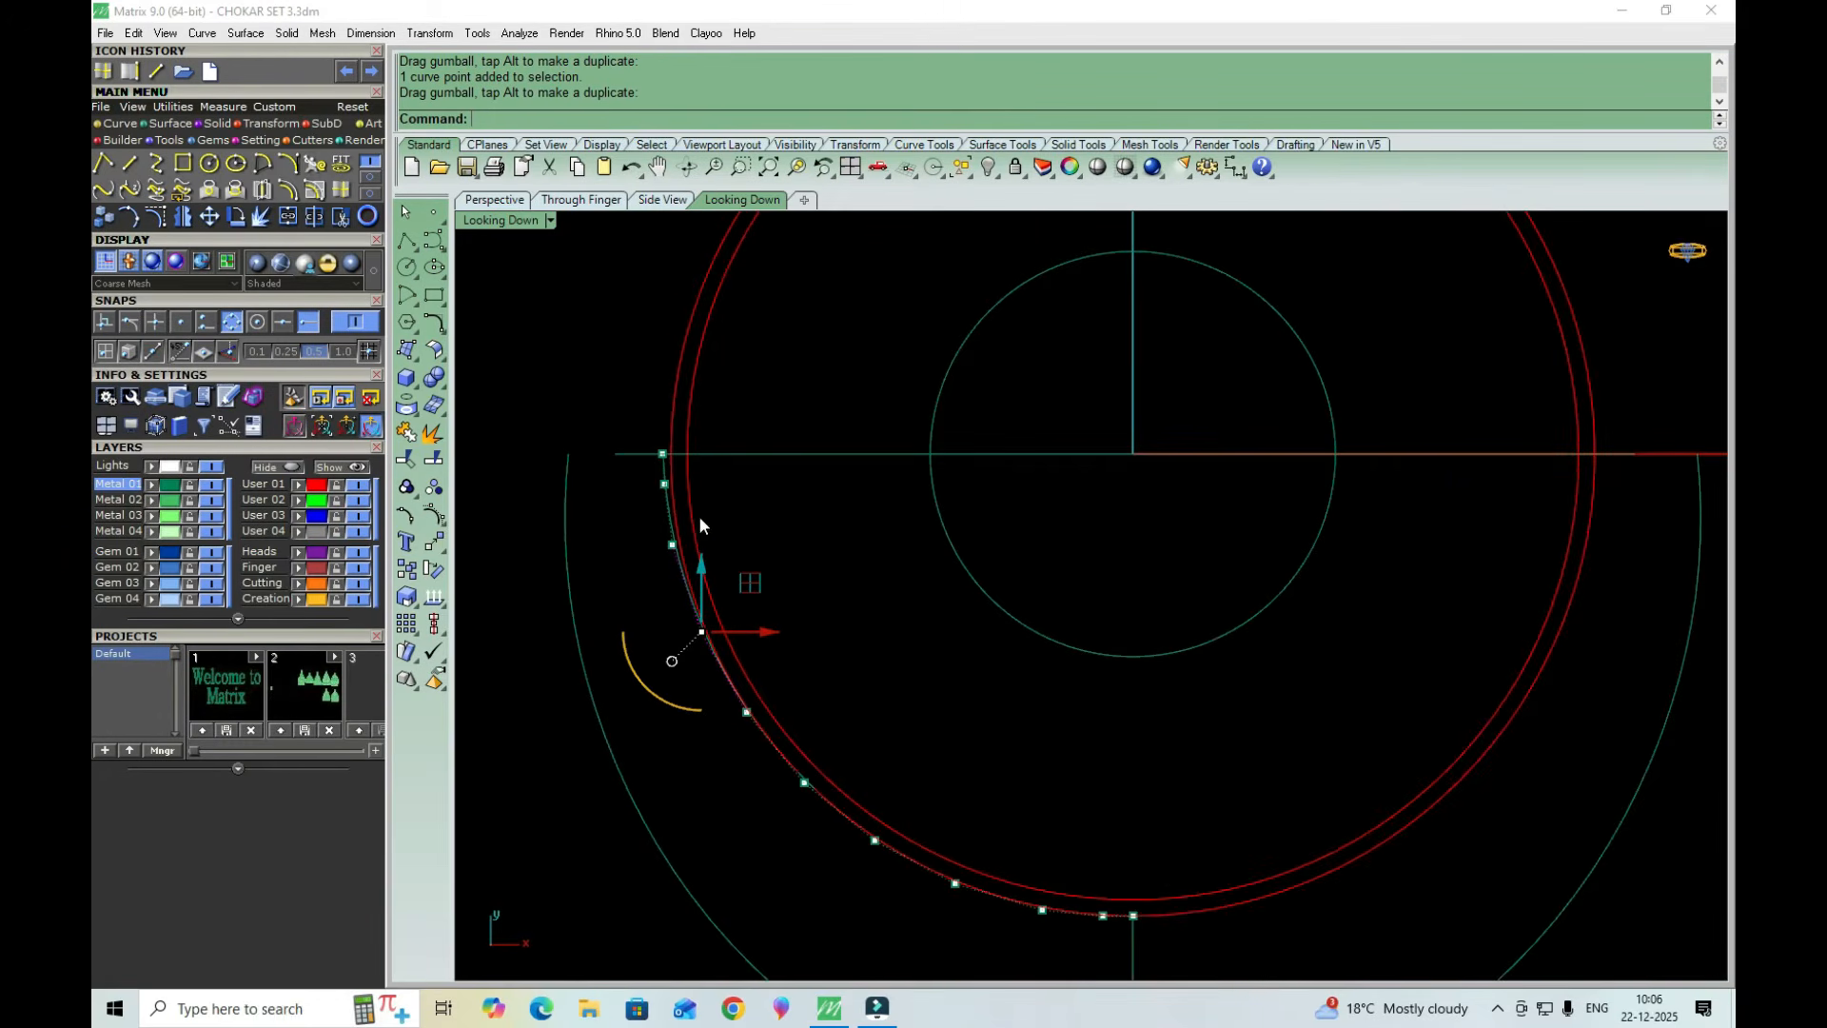
{"action": "scroll", "coordinate": [667, 495], "scroll_direction": "up", "scroll_amount": 3}
Fine-tune the fourth and fifth control points horizontally and hide the curve's control points
{"action": "key", "text": "Escape"}
{"action": "scroll", "coordinate": [661, 460], "scroll_direction": "down", "scroll_amount": 3}
{"action": "scroll", "coordinate": [677, 479], "scroll_direction": "up", "scroll_amount": 2}
{"action": "left_click", "coordinate": [711, 573]}
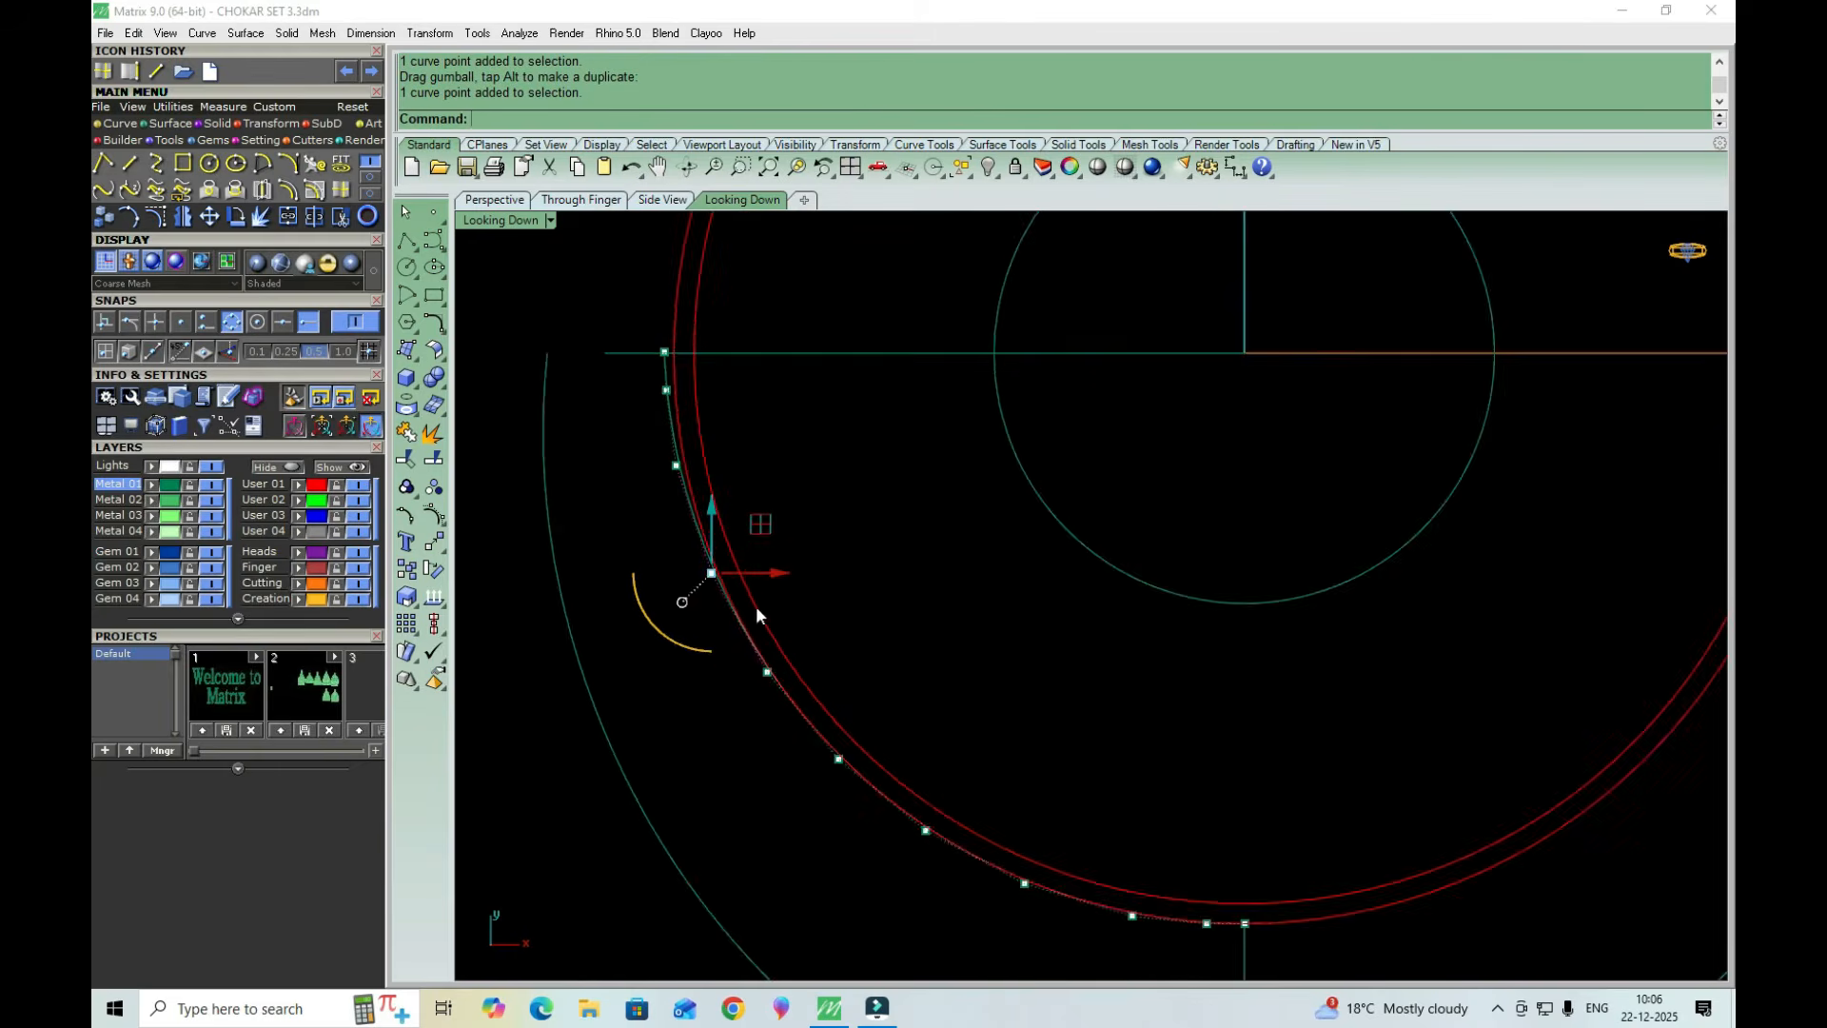
{"action": "scroll", "coordinate": [748, 600], "scroll_direction": "up", "scroll_amount": 2}
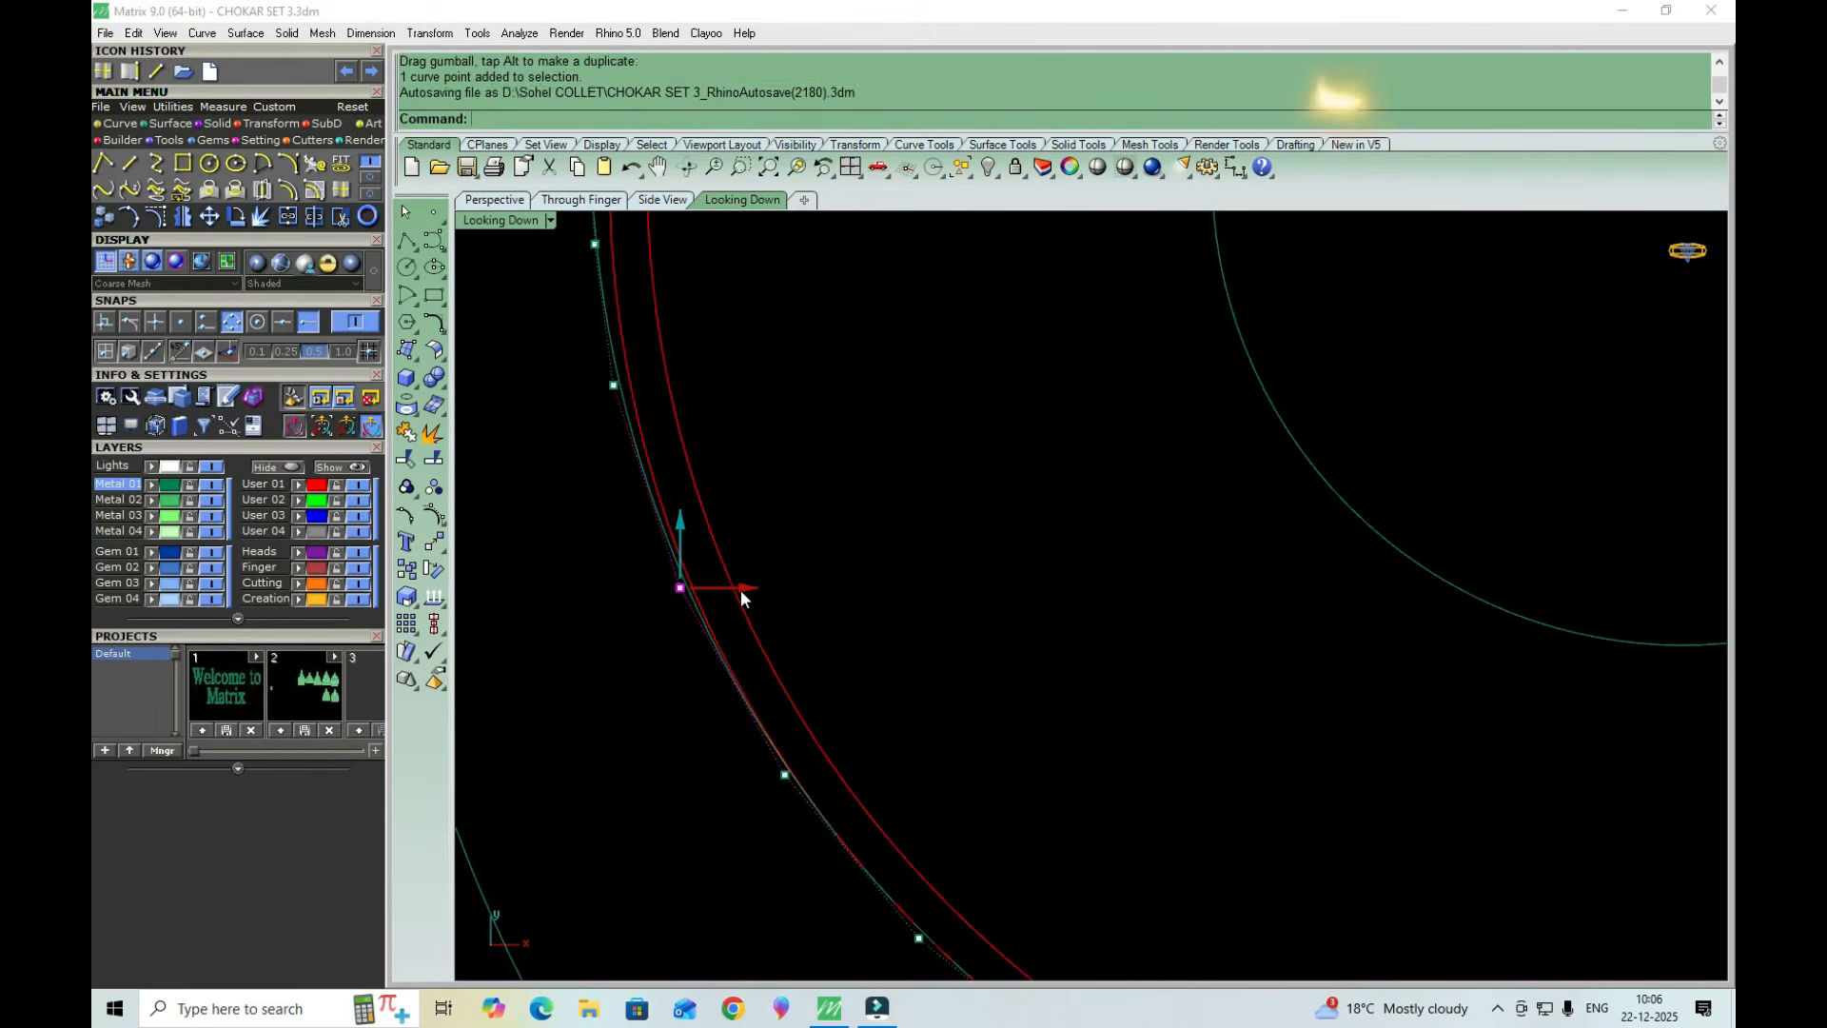
{"action": "left_click_drag", "start_coordinate": [688, 810], "coordinate": [839, 774]}
{"action": "scroll", "coordinate": [675, 580], "scroll_direction": "down", "scroll_amount": 4}
{"action": "scroll", "coordinate": [661, 437], "scroll_direction": "down", "scroll_amount": 4}
{"action": "key", "text": "Escape"}
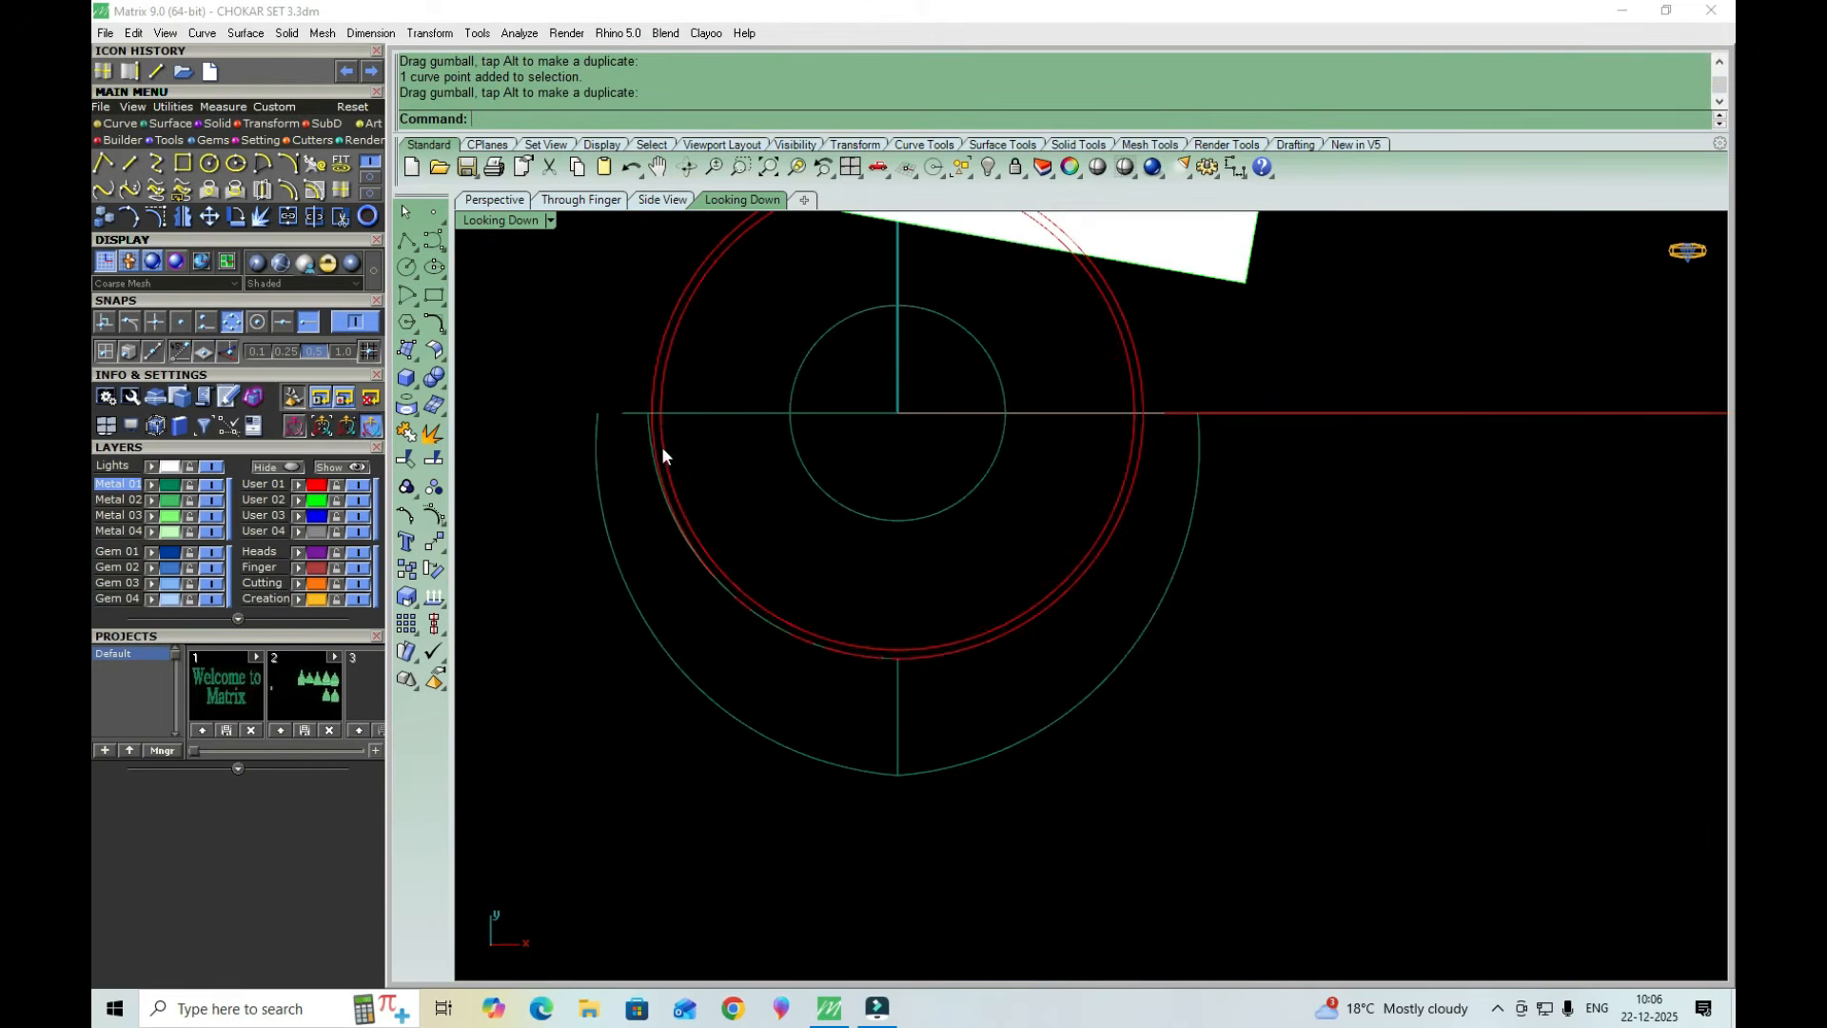
Switch from the Looking Down view to a maximized Perspective view of the curves
{"action": "double_click", "coordinate": [485, 221]}
{"action": "double_click", "coordinate": [1123, 221]}
{"action": "scroll", "coordinate": [1065, 694], "scroll_direction": "down", "scroll_amount": 5}
{"action": "scroll", "coordinate": [1103, 734], "scroll_direction": "up", "scroll_amount": 2}
Sweep the center curve along the rebuilt inner curve and the left outer curve with Sweep2, without simplifying the cross section
{"action": "type", "text": "S2"}
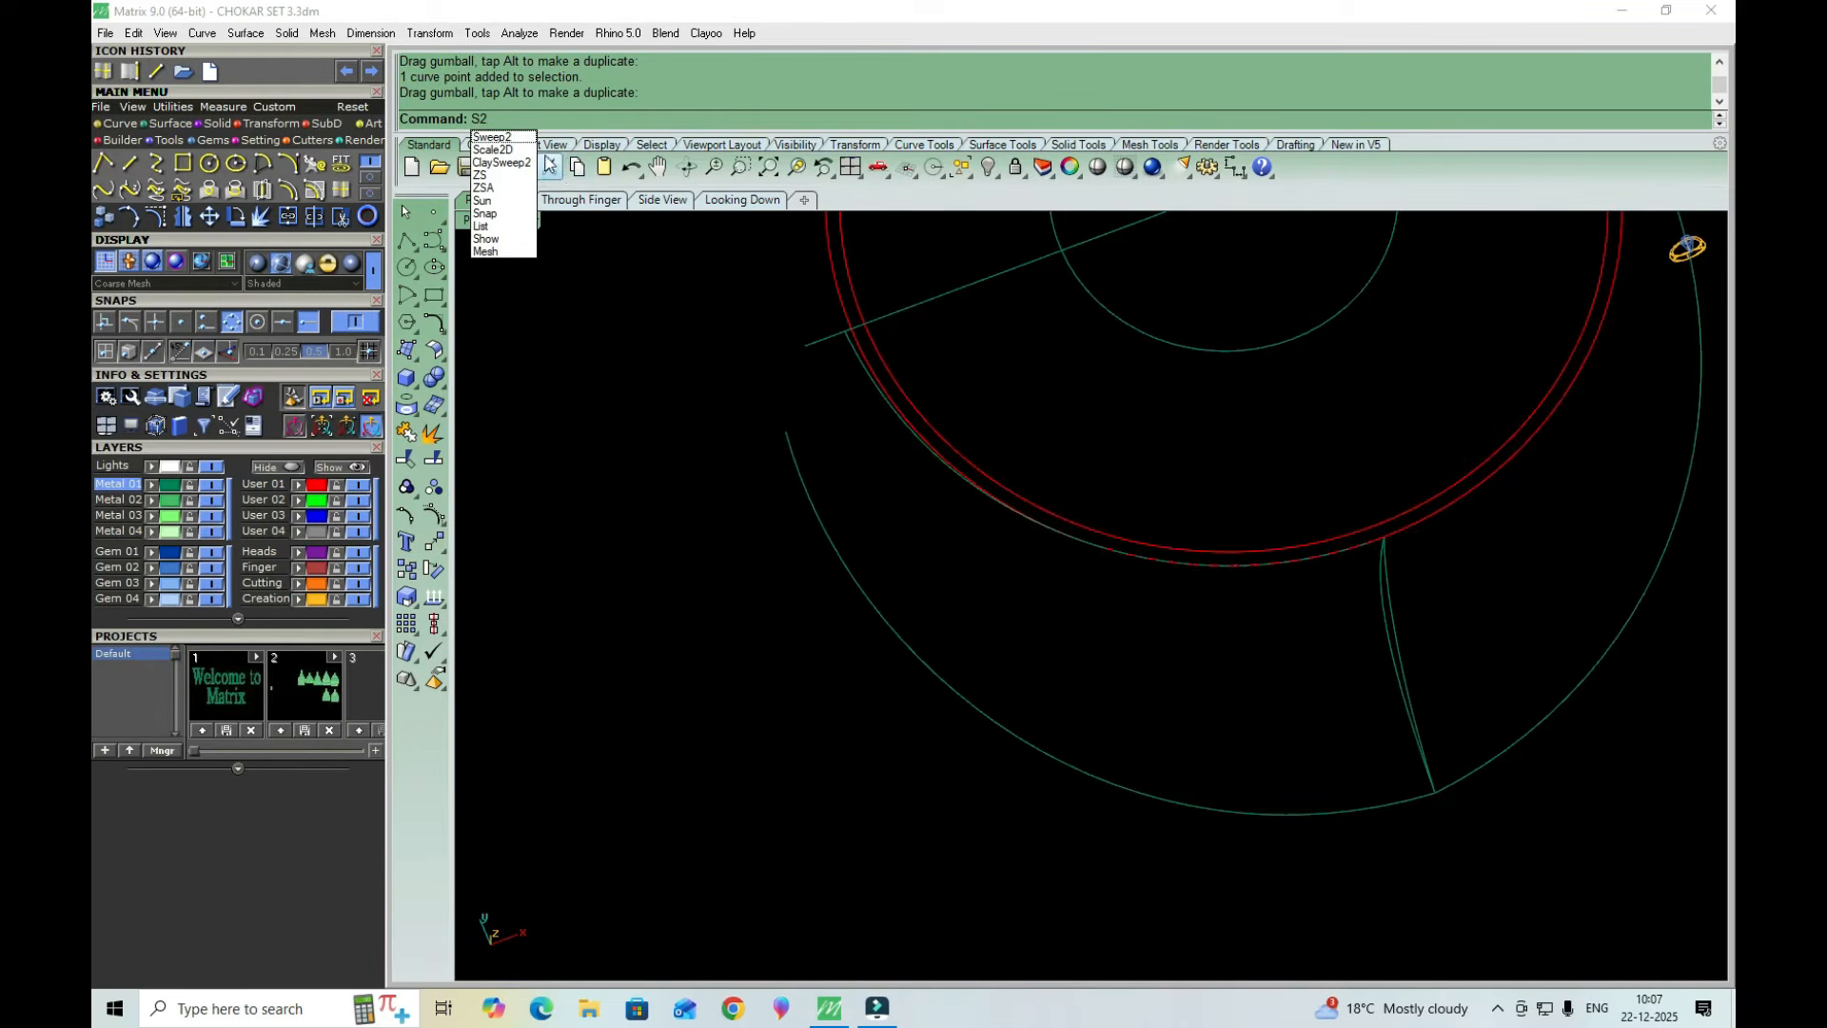
{"action": "left_click", "coordinate": [495, 138]}
{"action": "left_click", "coordinate": [883, 411]}
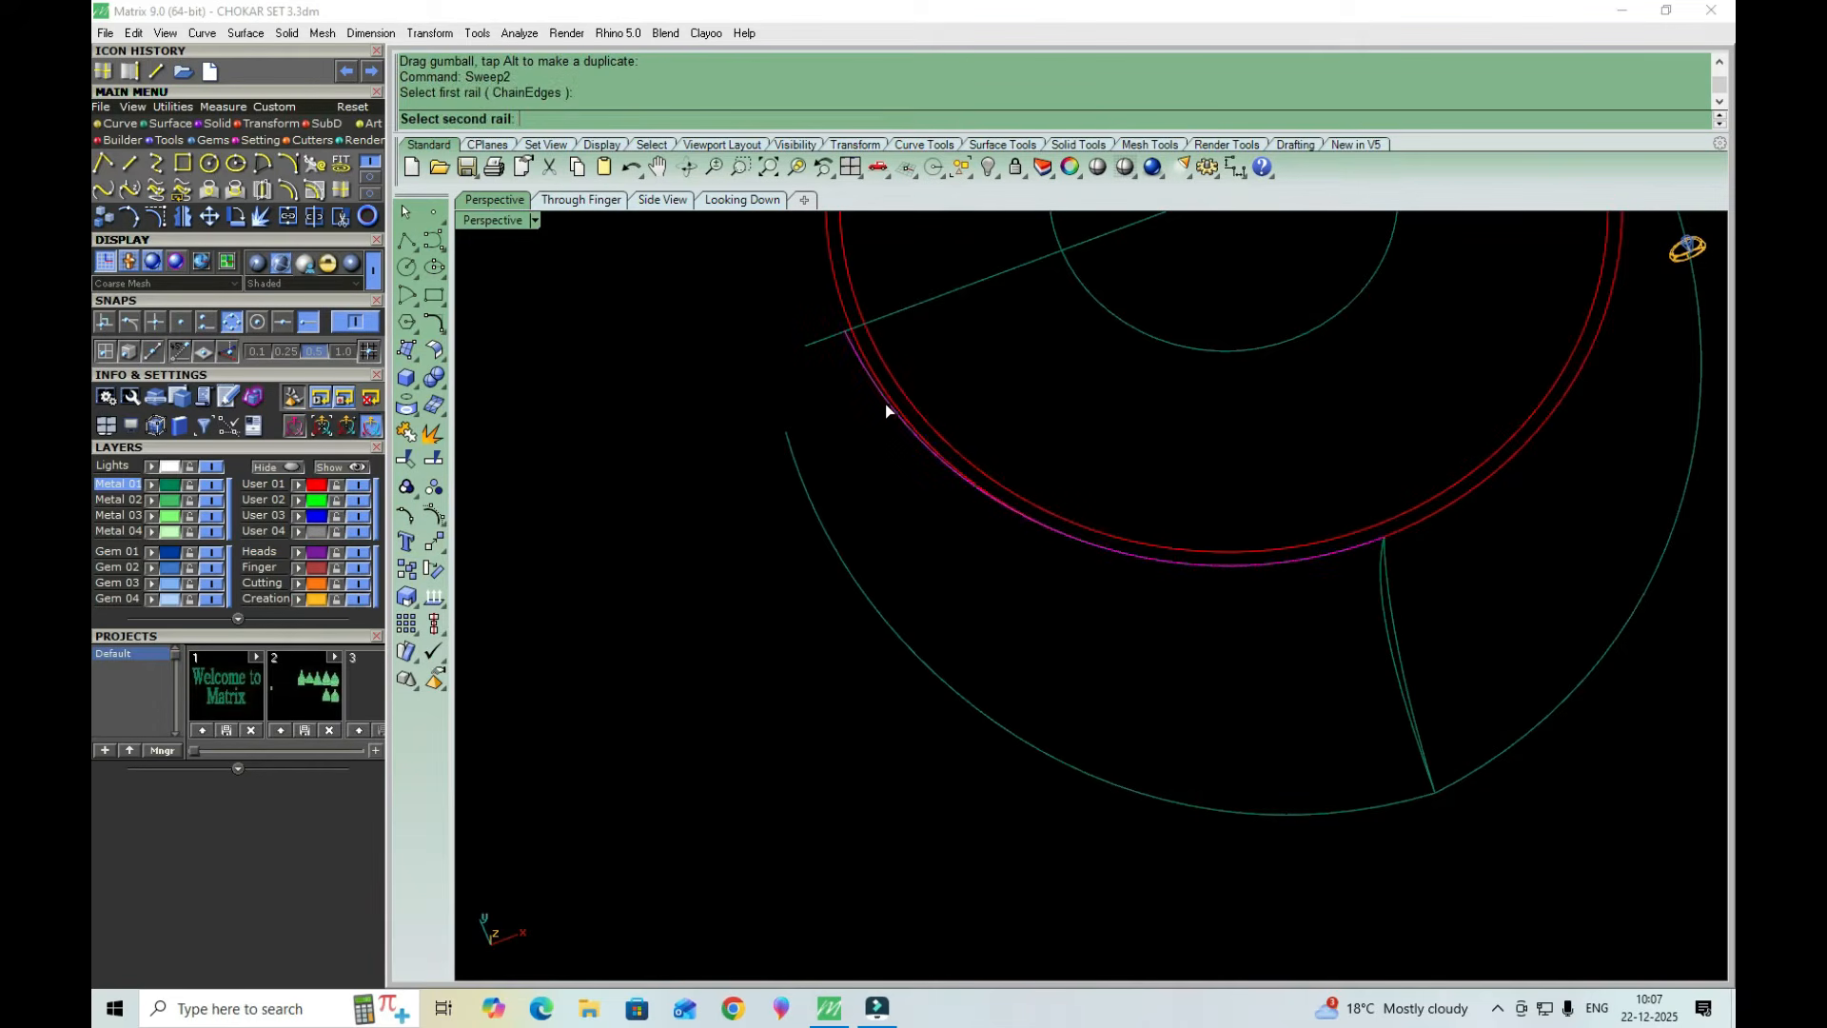
{"action": "left_click", "coordinate": [840, 569]}
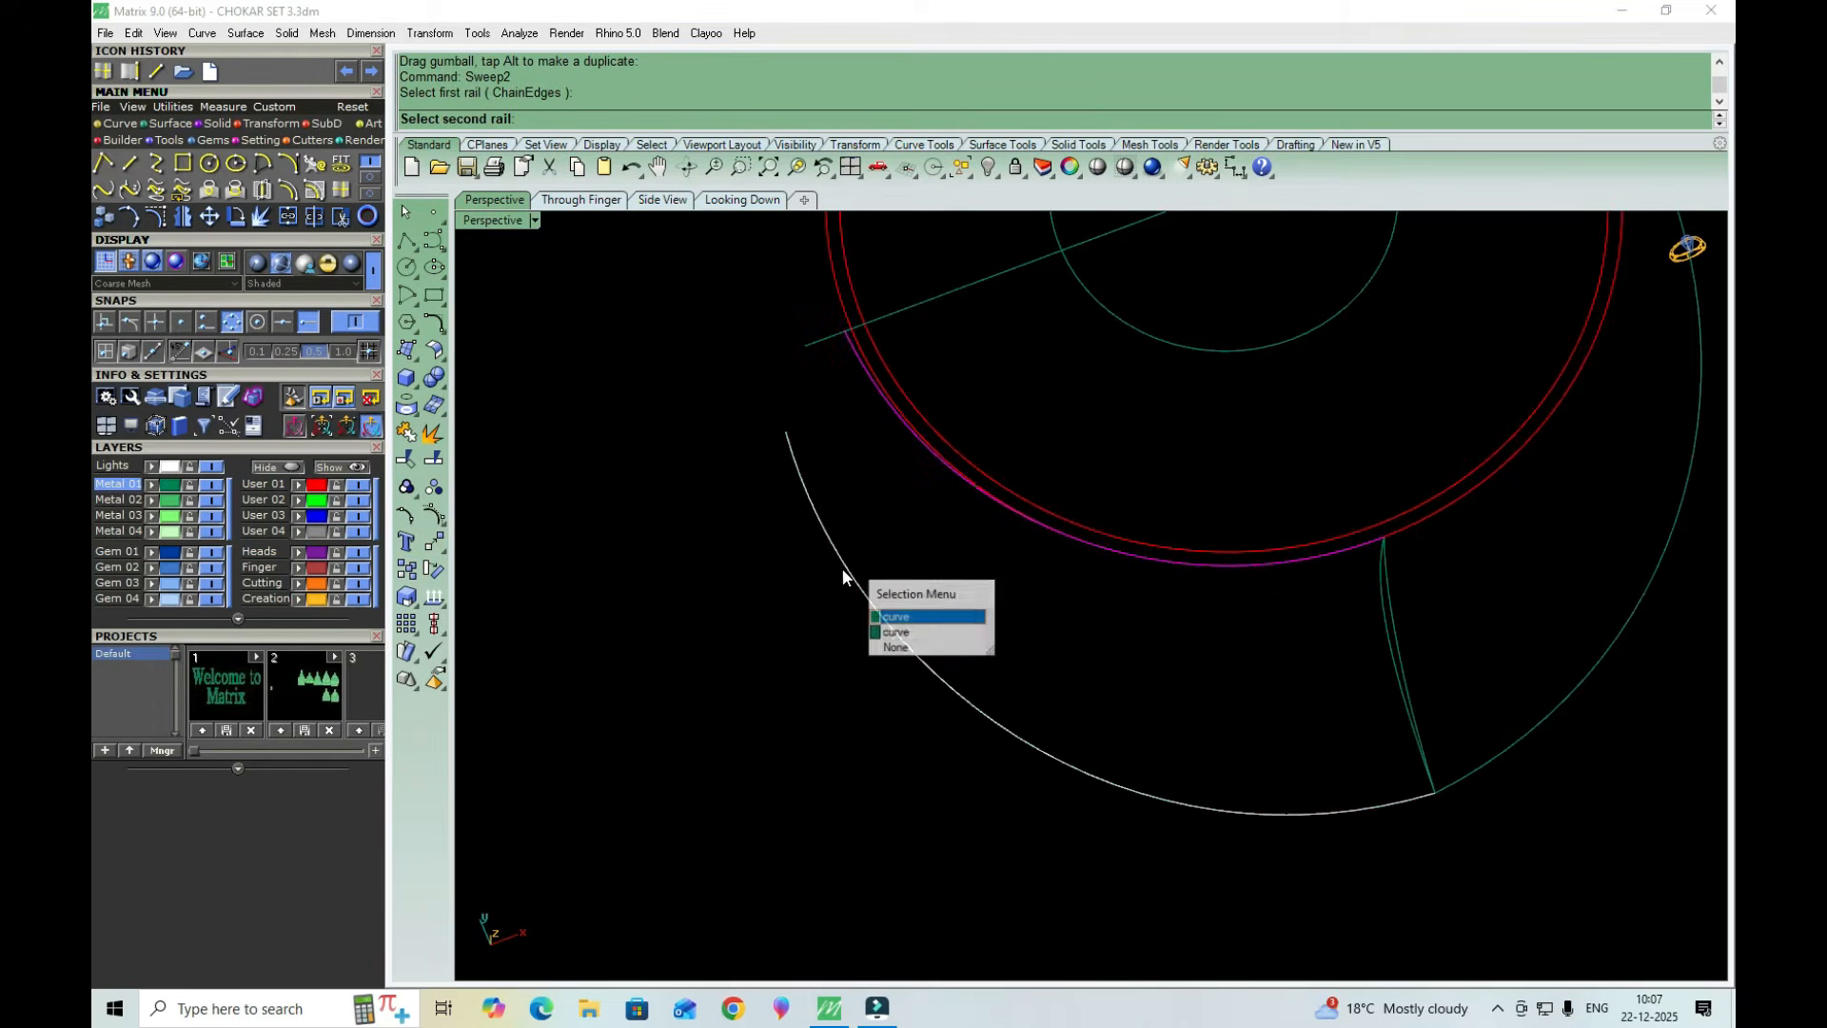
{"action": "left_click", "coordinate": [930, 619]}
{"action": "right_click_drag", "start_coordinate": [877, 675], "coordinate": [1178, 644]}
{"action": "left_click", "coordinate": [1180, 647]}
{"action": "key", "text": "Return"}
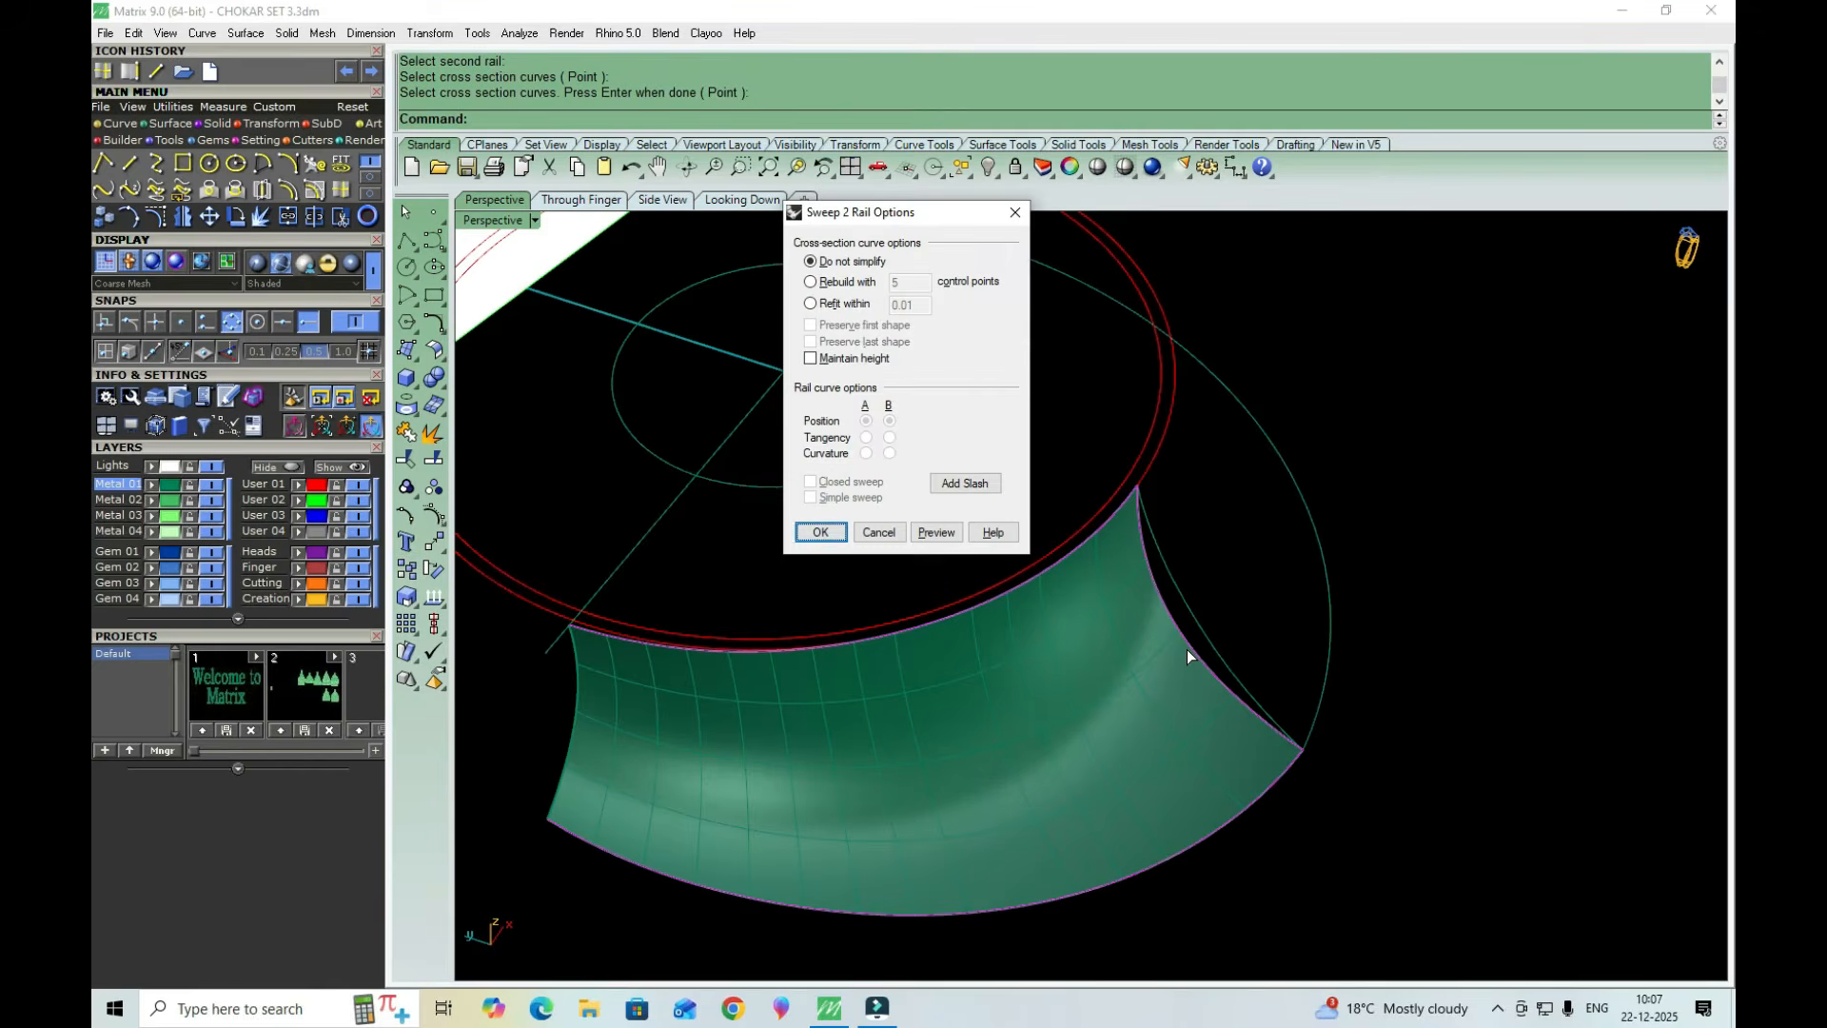
{"action": "key", "text": "Return"}
{"action": "right_click_drag", "start_coordinate": [1167, 670], "coordinate": [949, 705]}
{"action": "key", "text": "Escape"}
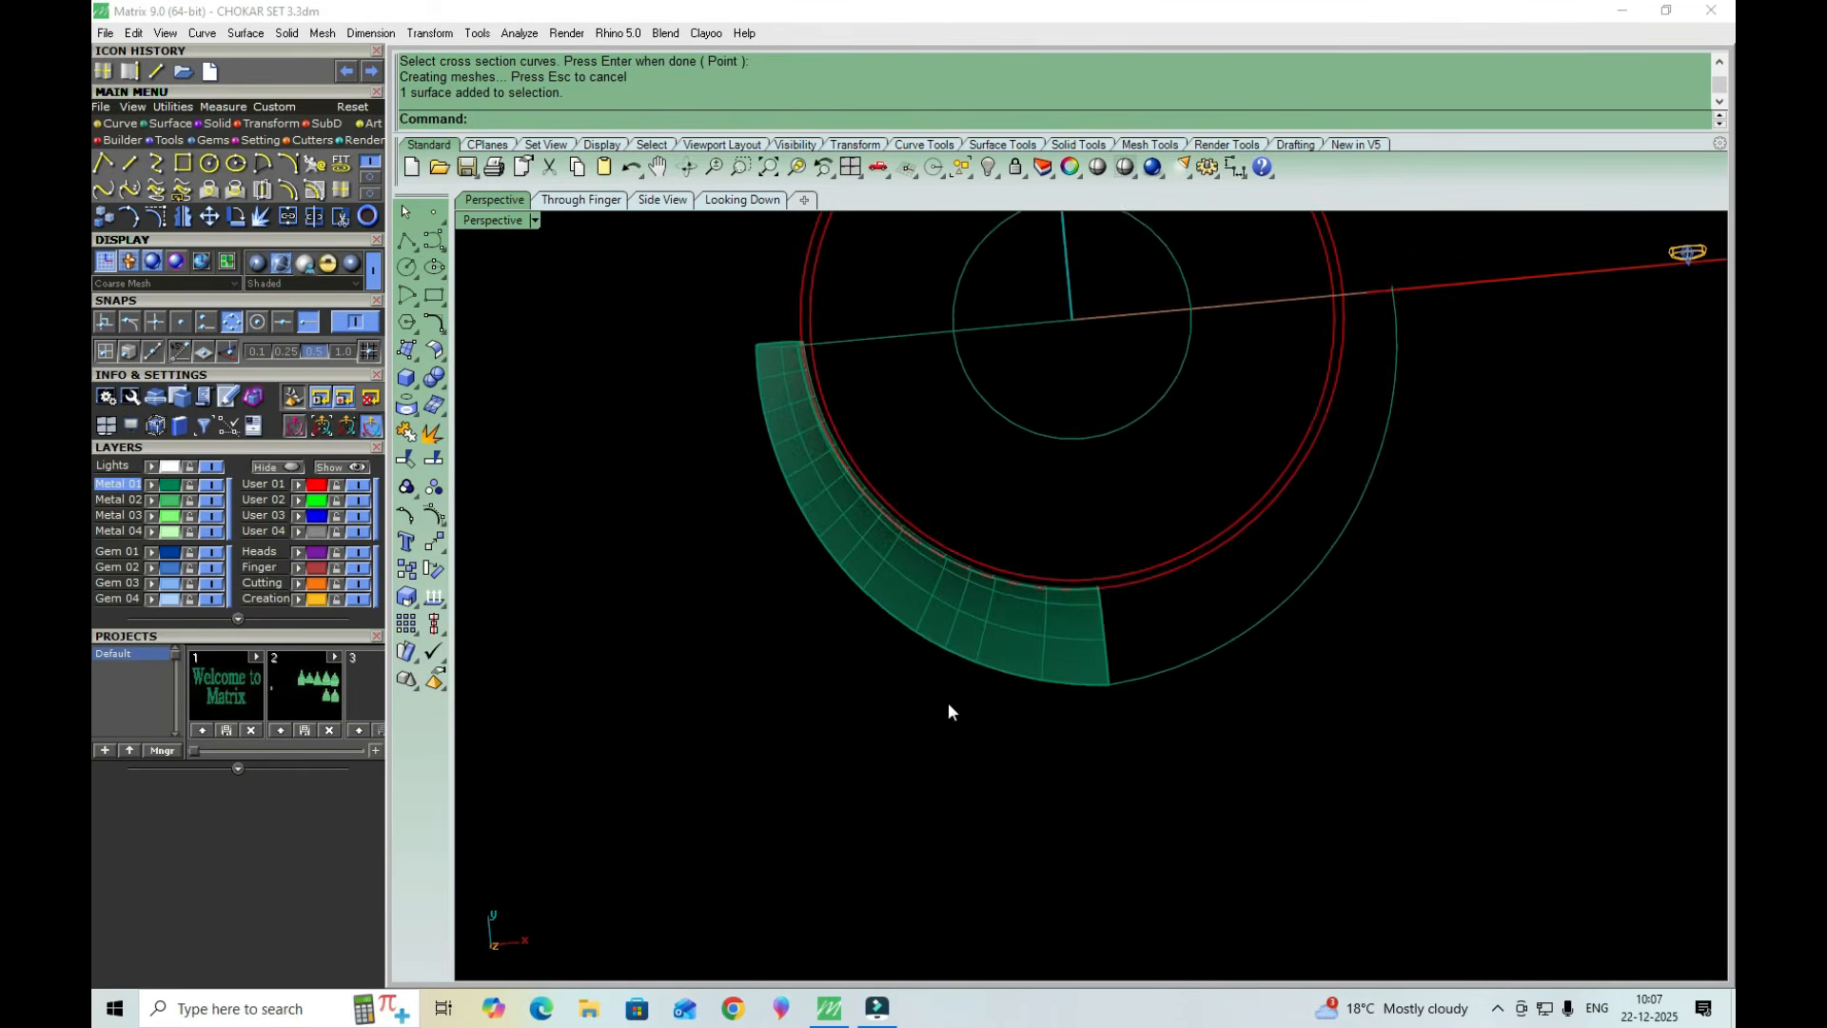
Examine the swept left-half surface and its inner edge from several angles
{"action": "scroll", "coordinate": [822, 405], "scroll_direction": "up", "scroll_amount": 7}
{"action": "scroll", "coordinate": [781, 517], "scroll_direction": "down", "scroll_amount": 6}
{"action": "right_click_drag", "start_coordinate": [780, 518], "coordinate": [794, 461]}
{"action": "scroll", "coordinate": [802, 552], "scroll_direction": "up", "scroll_amount": 6}
{"action": "scroll", "coordinate": [802, 552], "scroll_direction": "down", "scroll_amount": 5}
{"action": "right_click_drag", "start_coordinate": [803, 556], "coordinate": [1091, 697]}
{"action": "right_click", "coordinate": [1090, 703]}
{"action": "left_click", "coordinate": [995, 600]}
{"action": "key", "text": "Escape"}
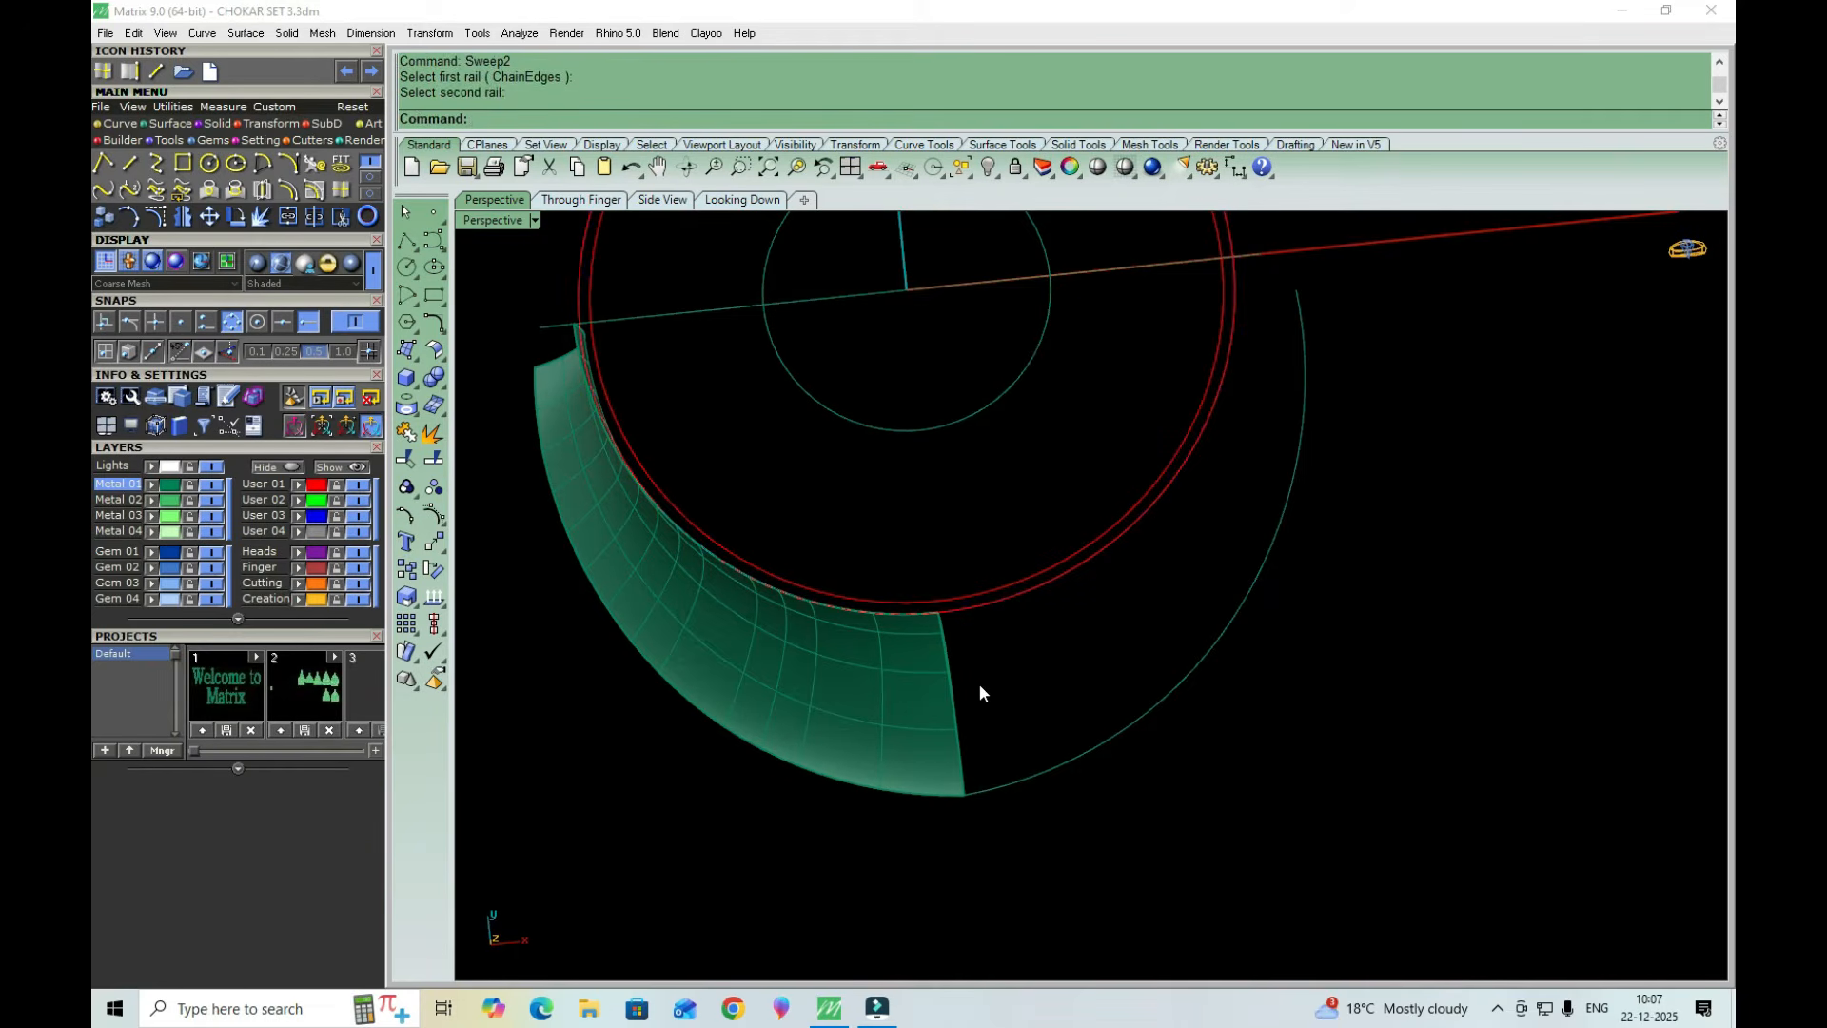
{"action": "right_click_drag", "start_coordinate": [979, 683], "coordinate": [888, 654]}
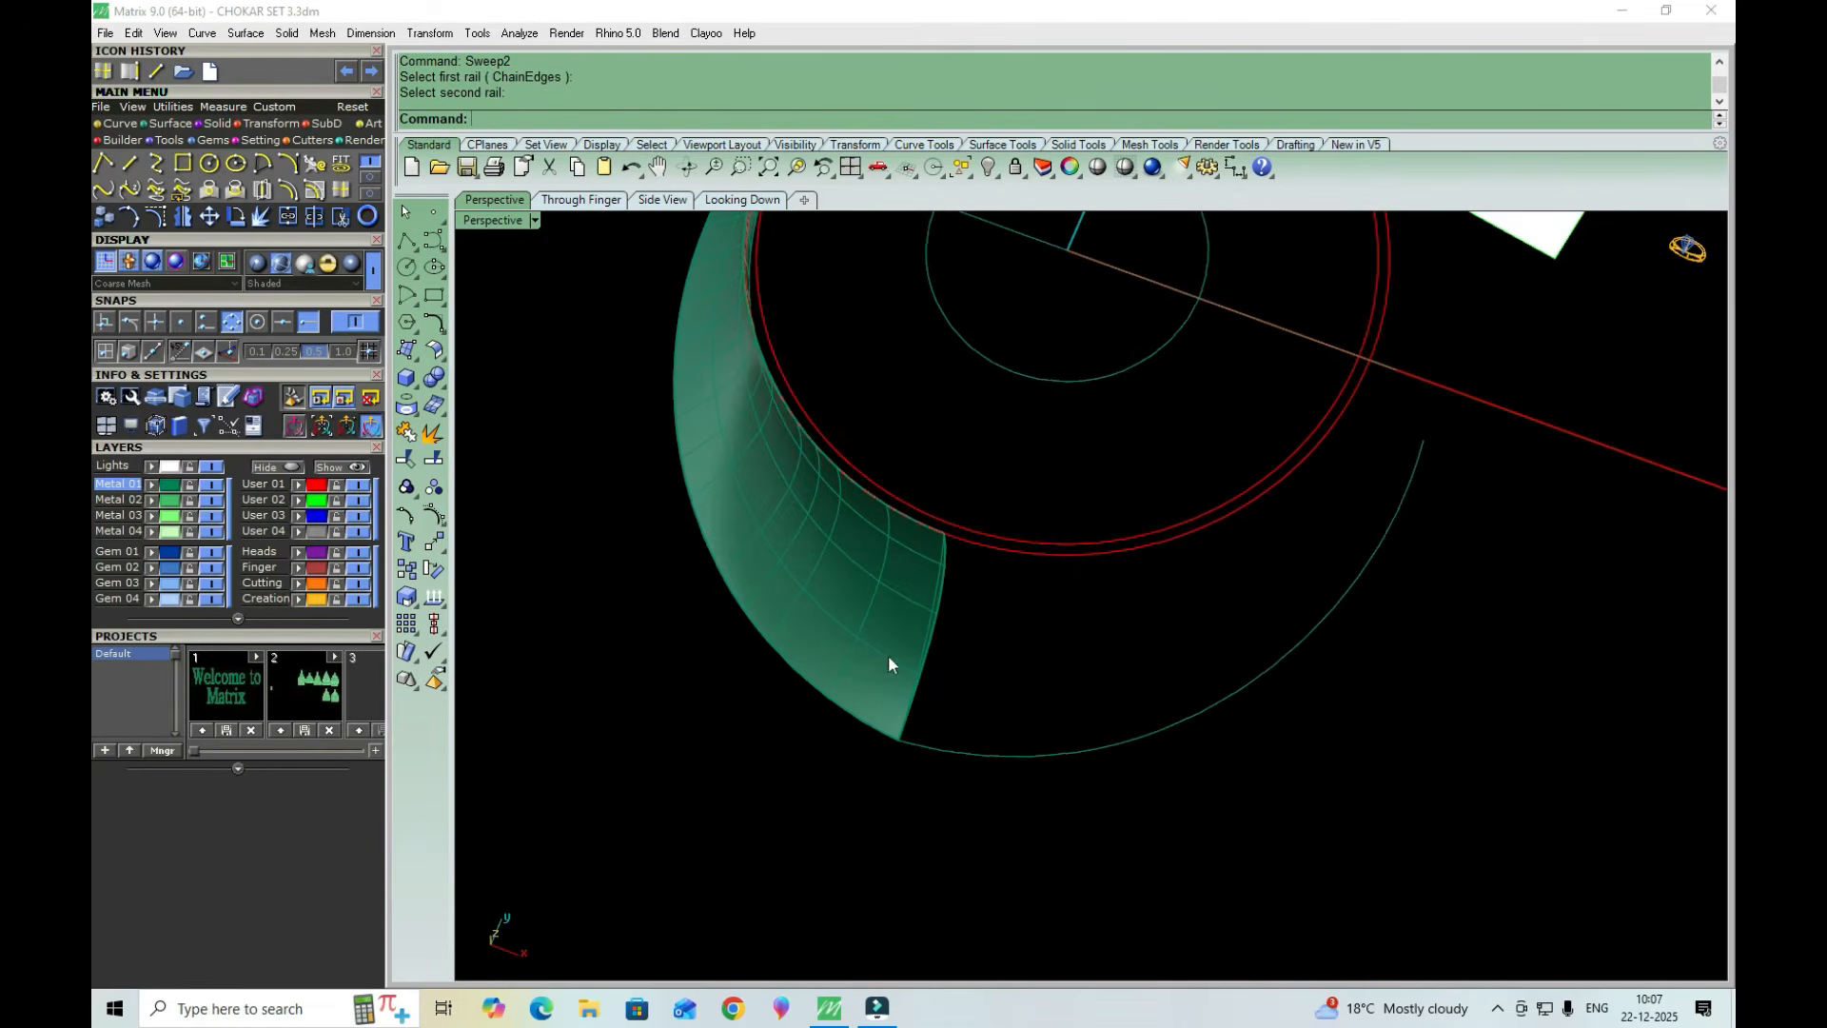
{"action": "left_click", "coordinate": [974, 542]}
{"action": "right_click_drag", "start_coordinate": [948, 574], "coordinate": [1158, 500]}
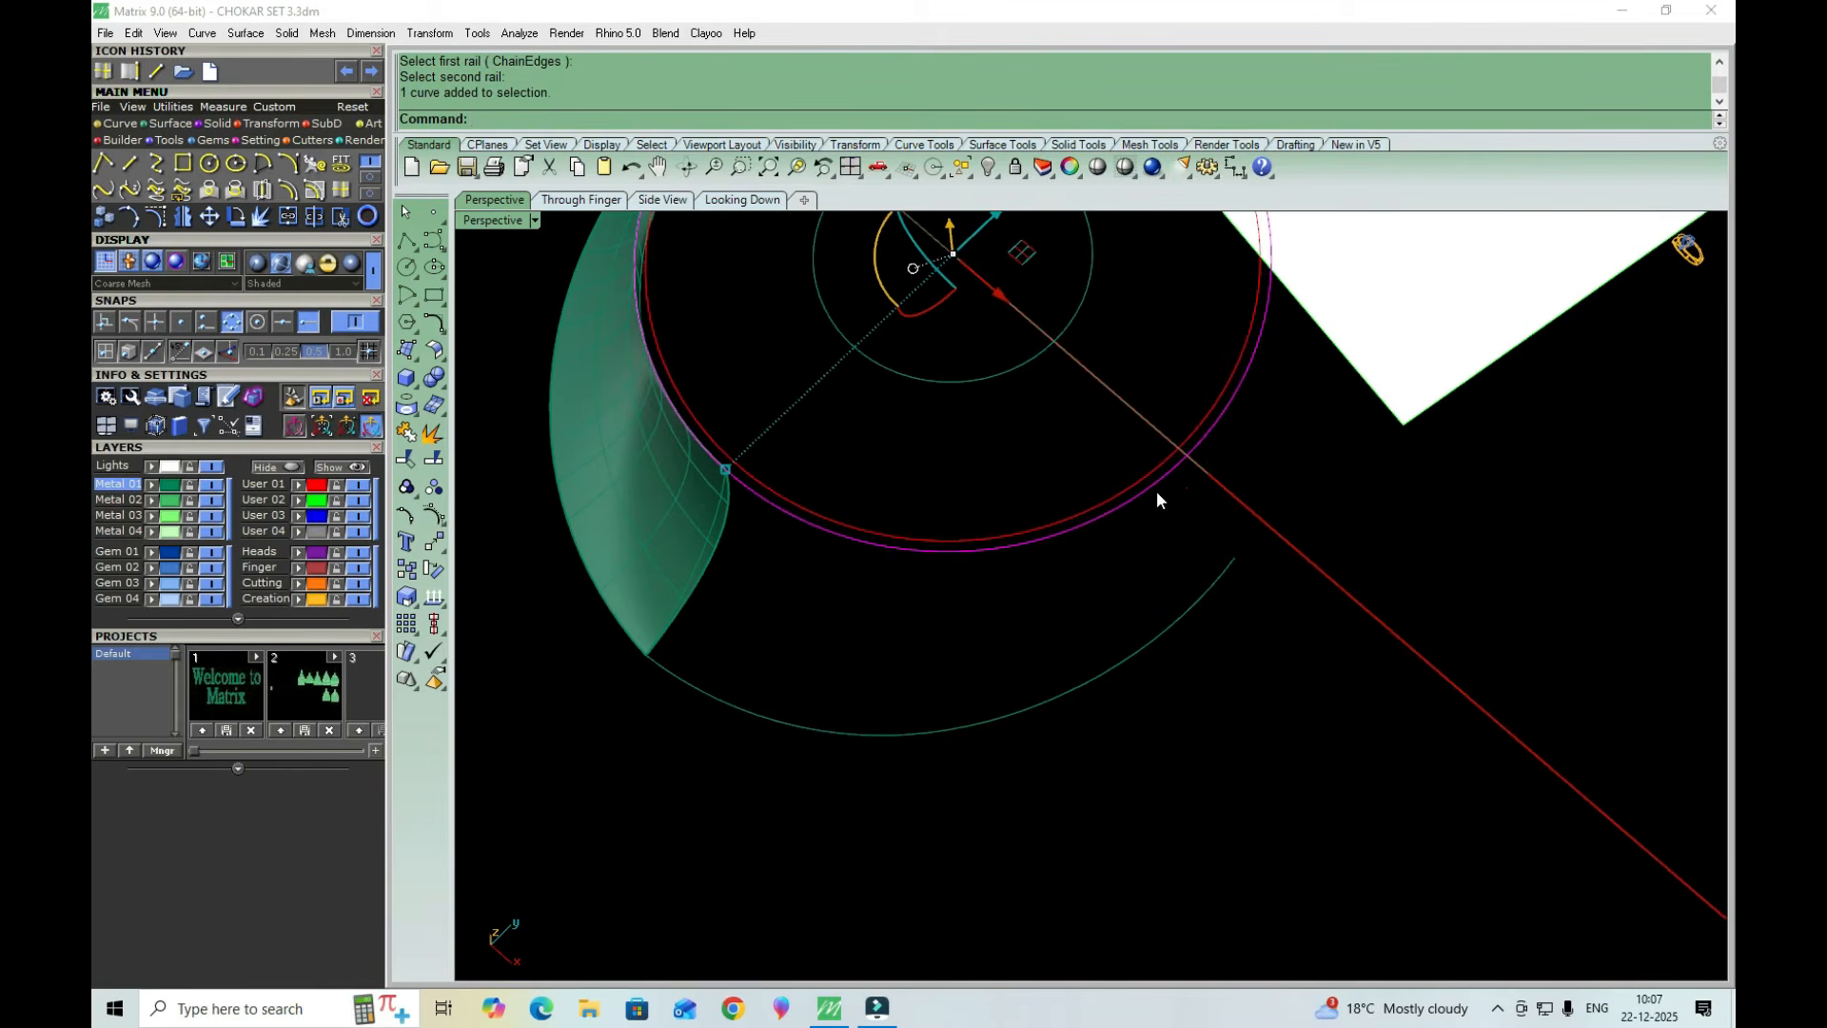
{"action": "left_click", "coordinate": [1152, 535]}
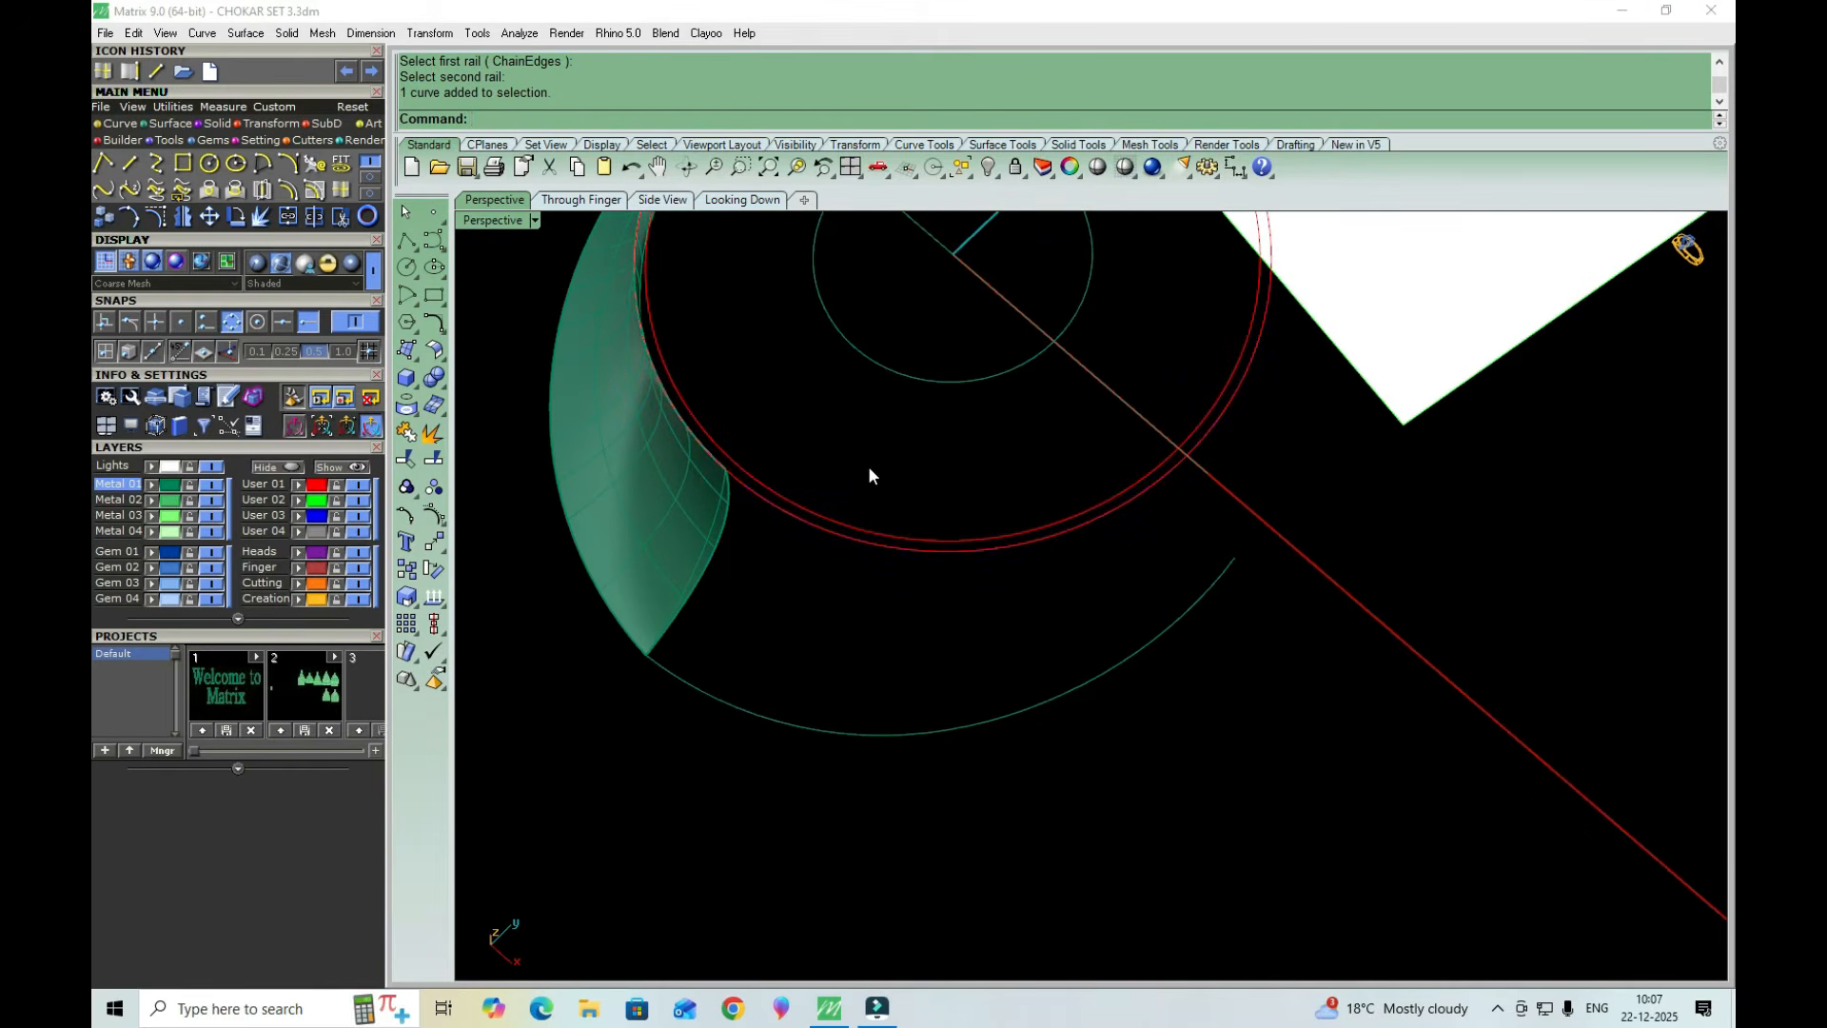
Try to sweep the center curve along the larger red circle and the right outer curve with Sweep2
{"action": "type", "text": "S"}
{"action": "type", "text": "weep2"}
{"action": "key", "text": "Return"}
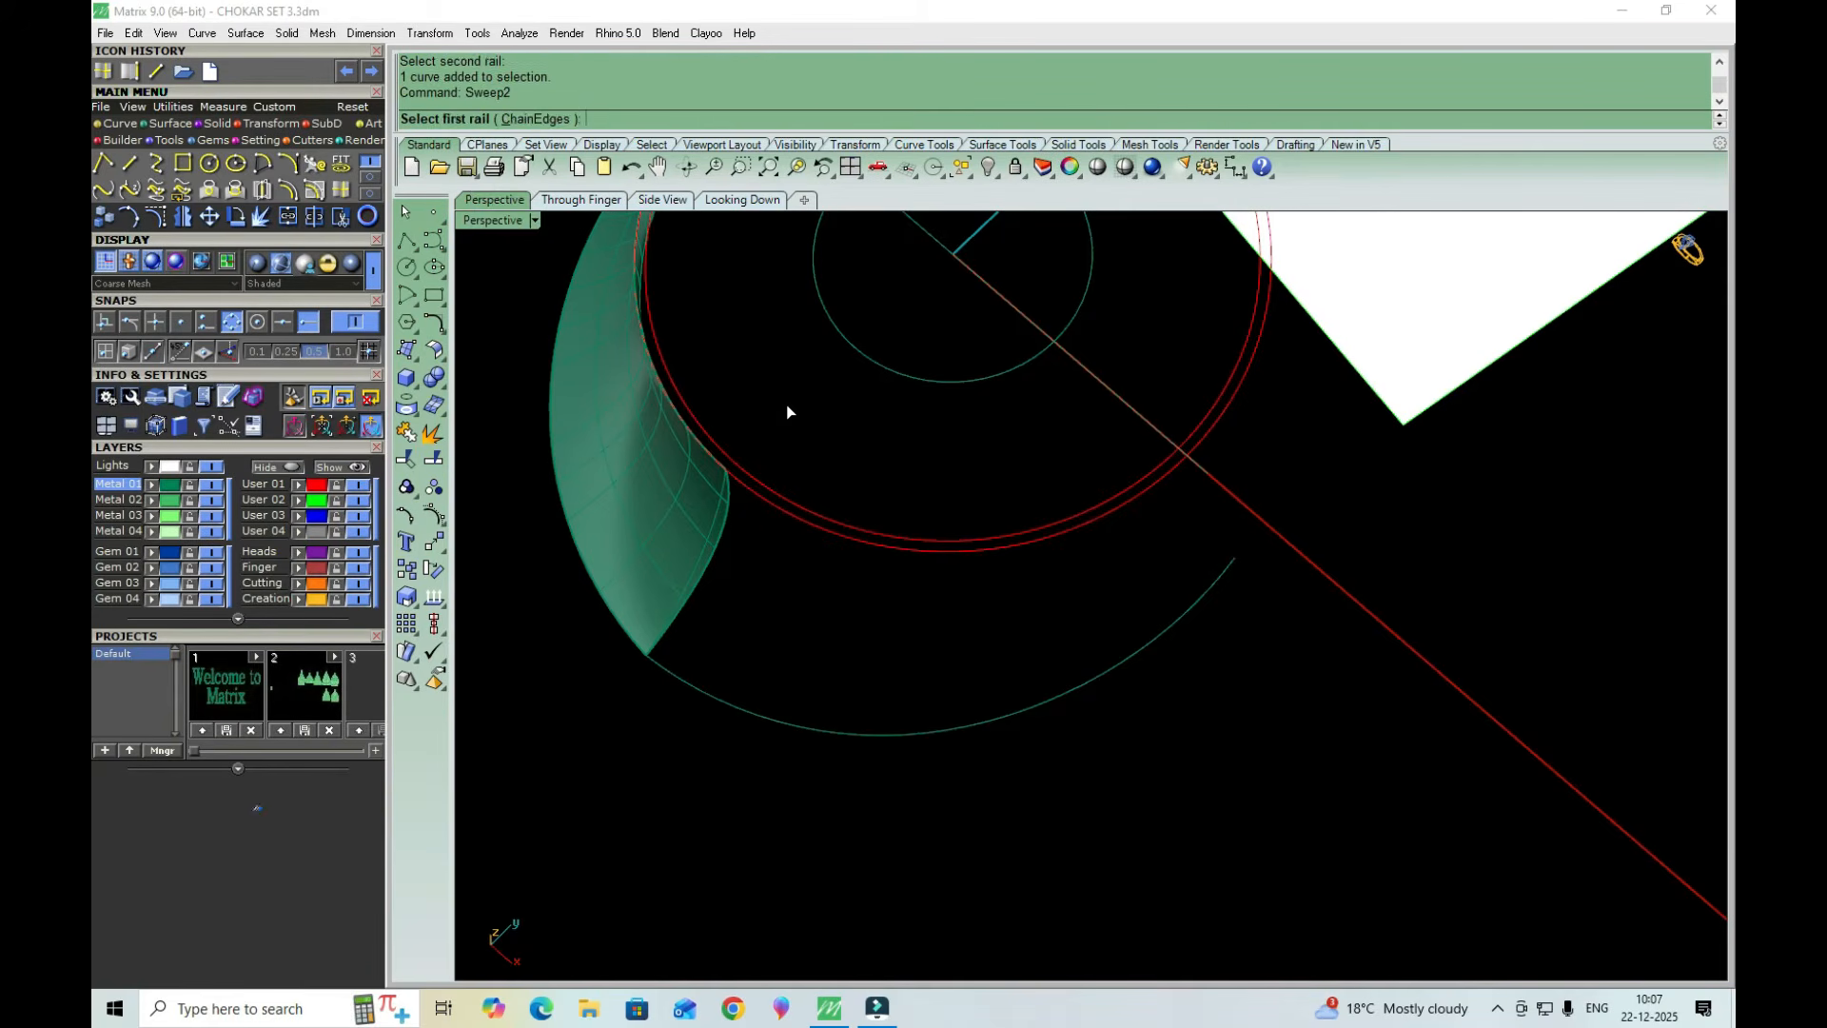
{"action": "left_click", "coordinate": [780, 506]}
{"action": "left_click", "coordinate": [765, 716]}
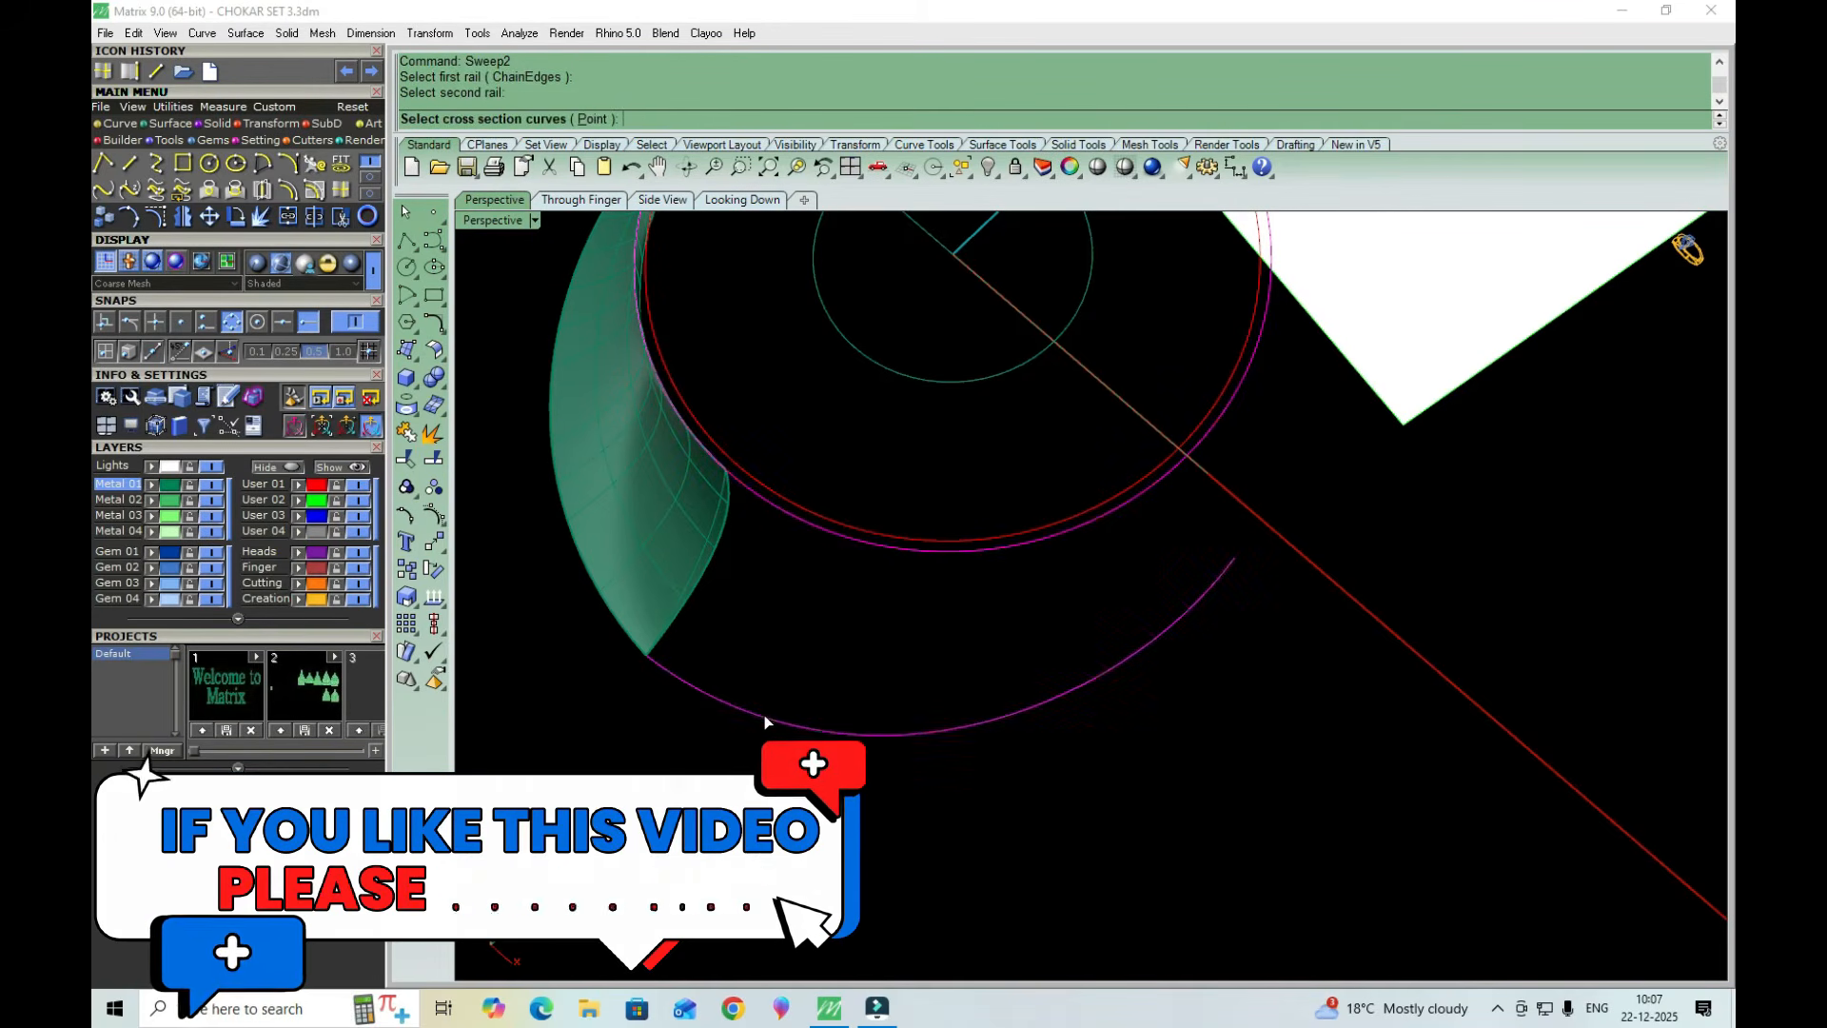
{"action": "scroll", "coordinate": [763, 716], "scroll_direction": "up", "scroll_amount": 3}
{"action": "left_click", "coordinate": [723, 618]}
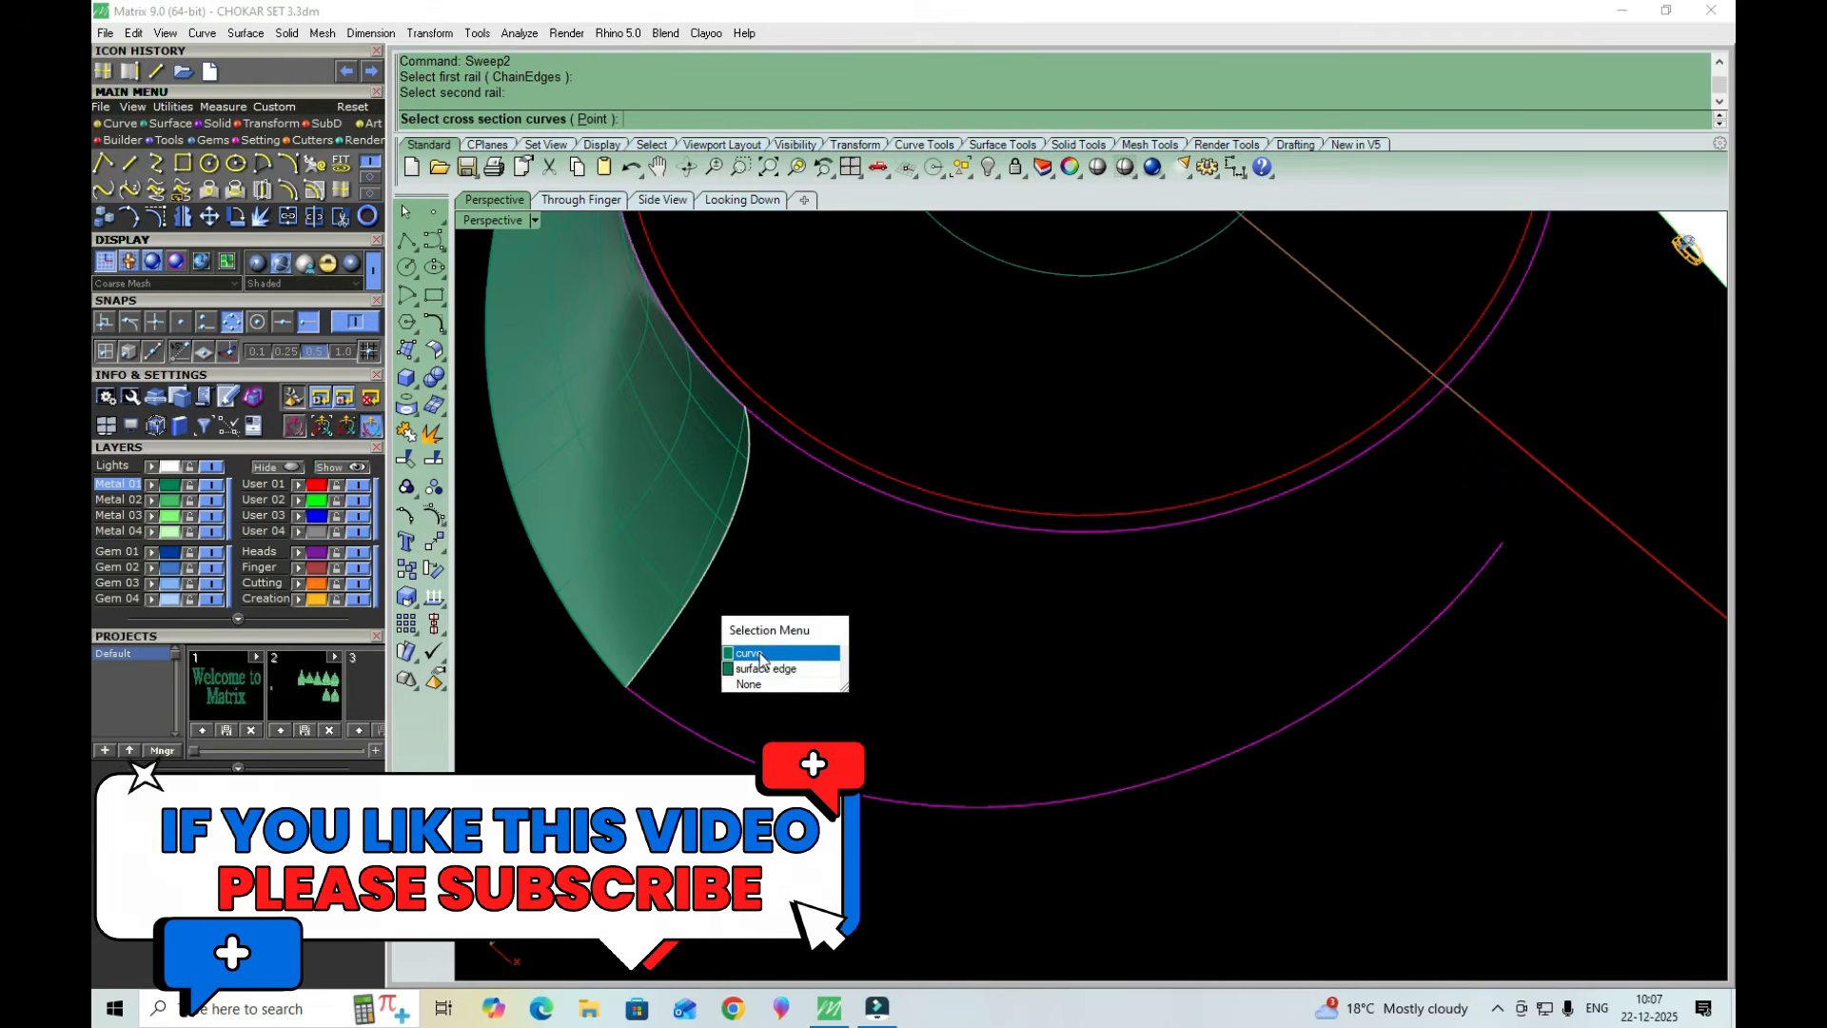
{"action": "left_click", "coordinate": [761, 655]}
{"action": "key", "text": "Return"}
Draw a line from the free end of the right outer curve to the larger red circle at the horizontal axis
{"action": "right_click_drag", "start_coordinate": [746, 619], "coordinate": [1271, 558]}
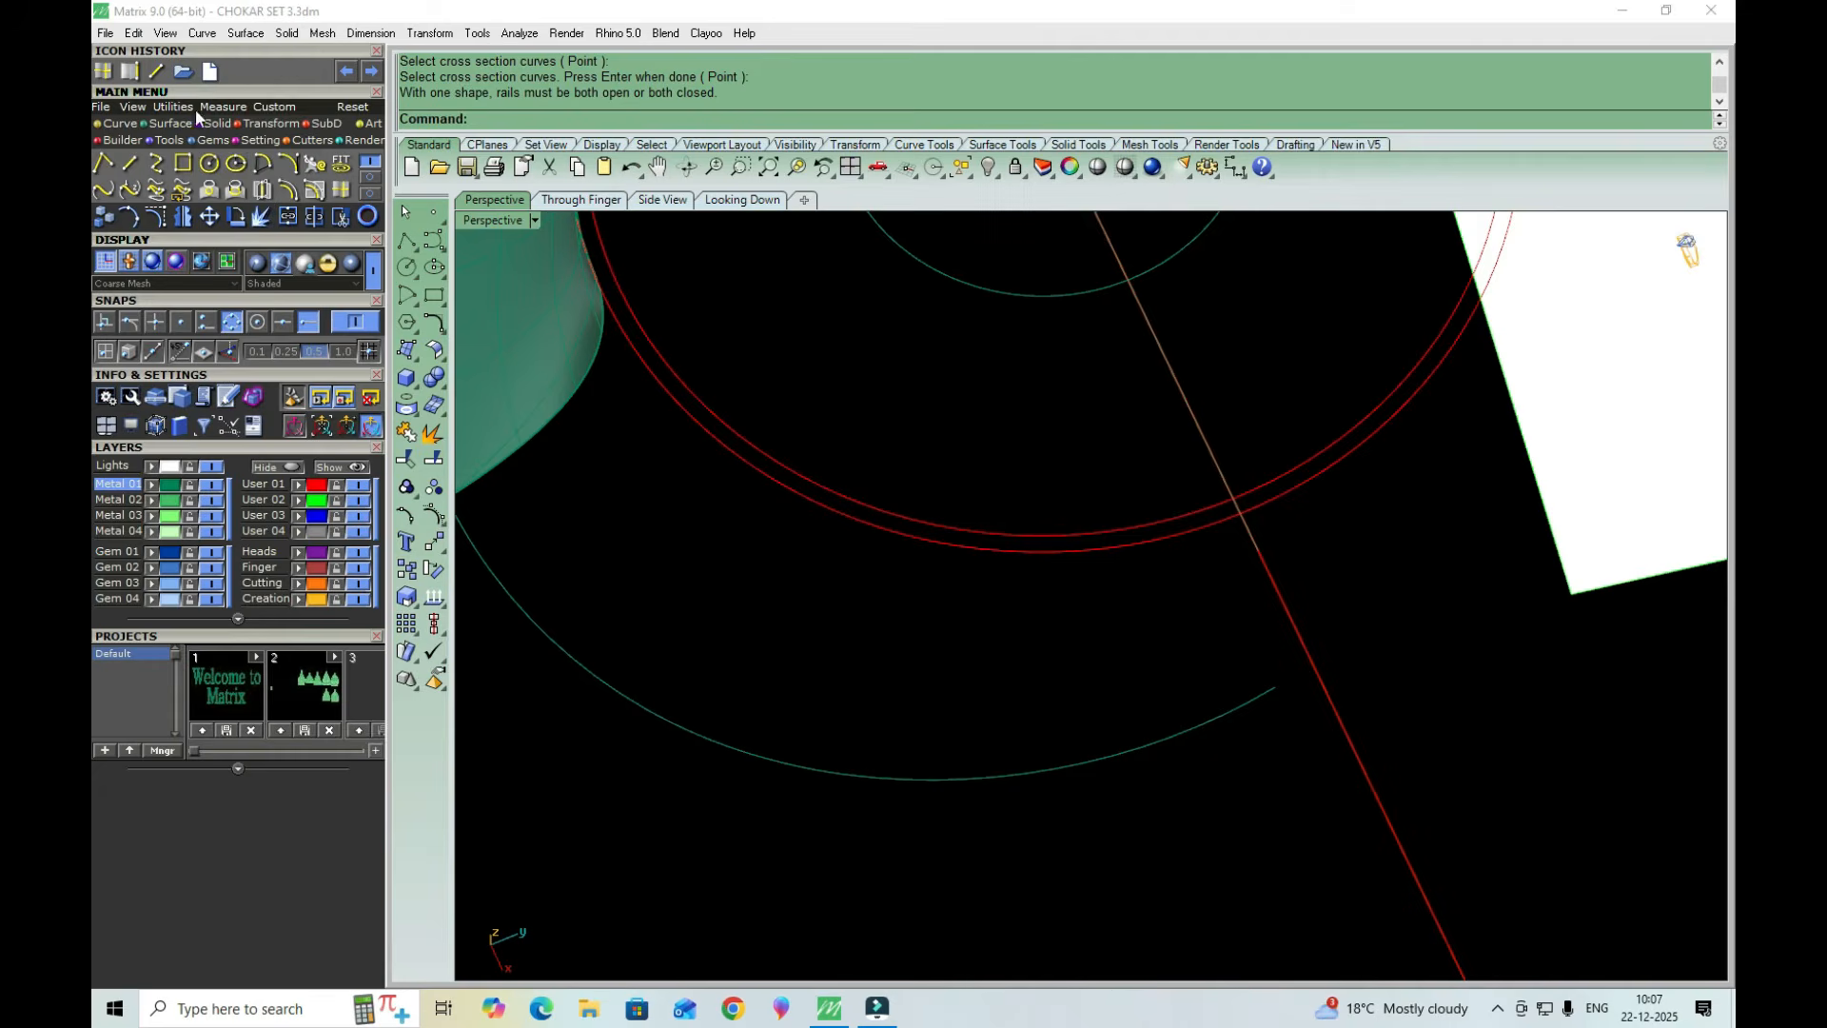
{"action": "left_click", "coordinate": [155, 71]}
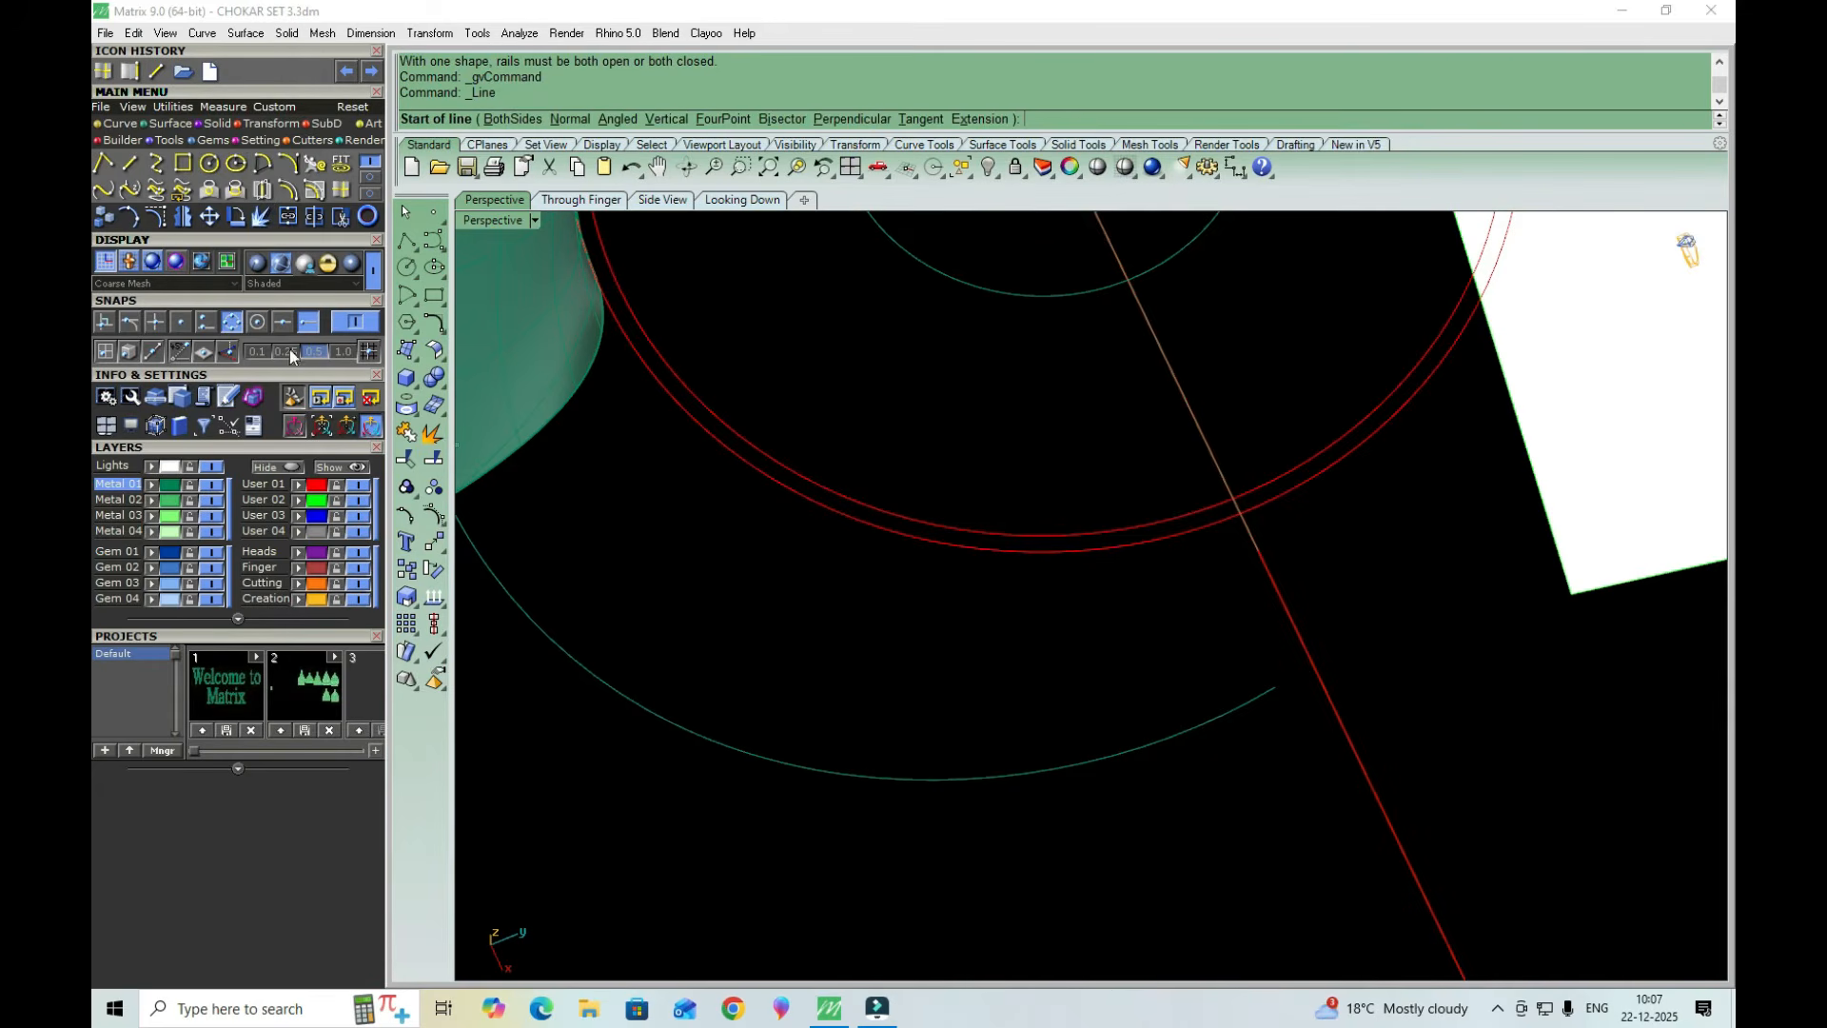
{"action": "left_click", "coordinate": [1276, 687]}
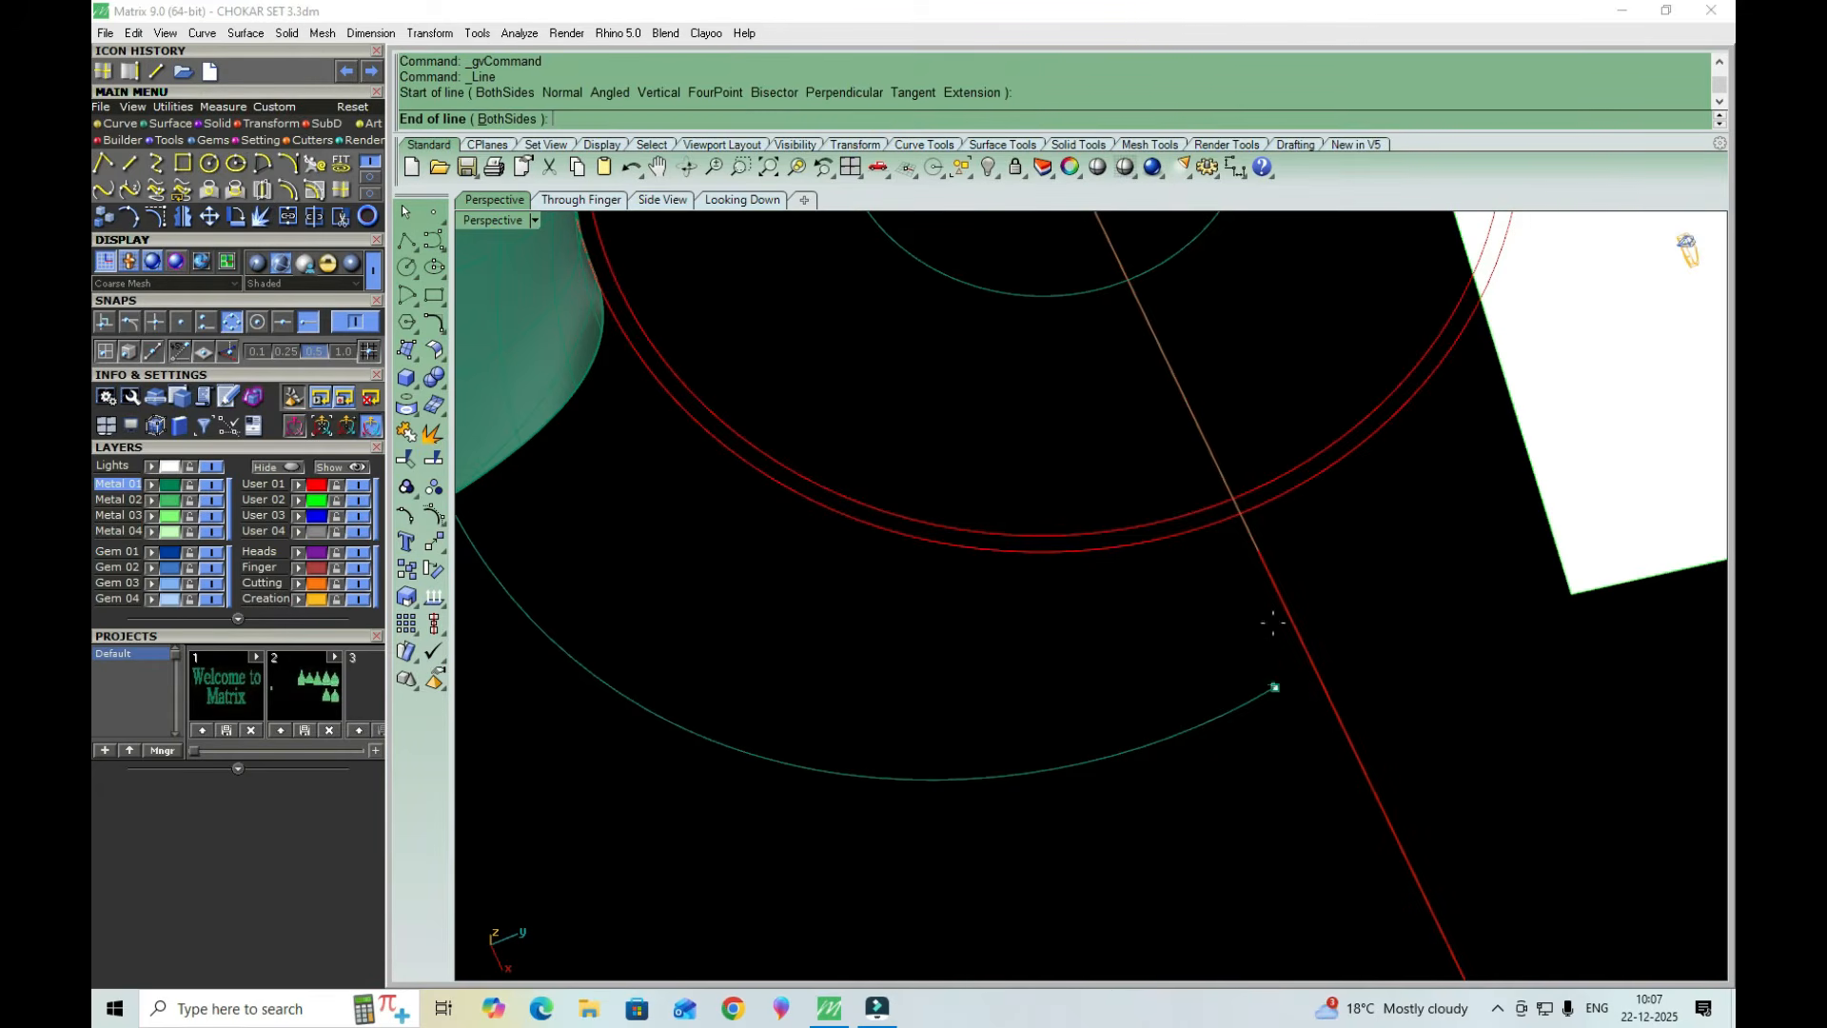
{"action": "left_click", "coordinate": [1242, 521]}
Finish the line at the larger red circle and trim away the circle's upper part using this line and the center curve as cutters
{"action": "left_click", "coordinate": [1224, 522]}
{"action": "left_click", "coordinate": [1260, 607], "text": "shift"}
{"action": "scroll", "coordinate": [1259, 621], "scroll_direction": "down", "scroll_amount": 7}
{"action": "scroll", "coordinate": [912, 511], "scroll_direction": "up", "scroll_amount": 6}
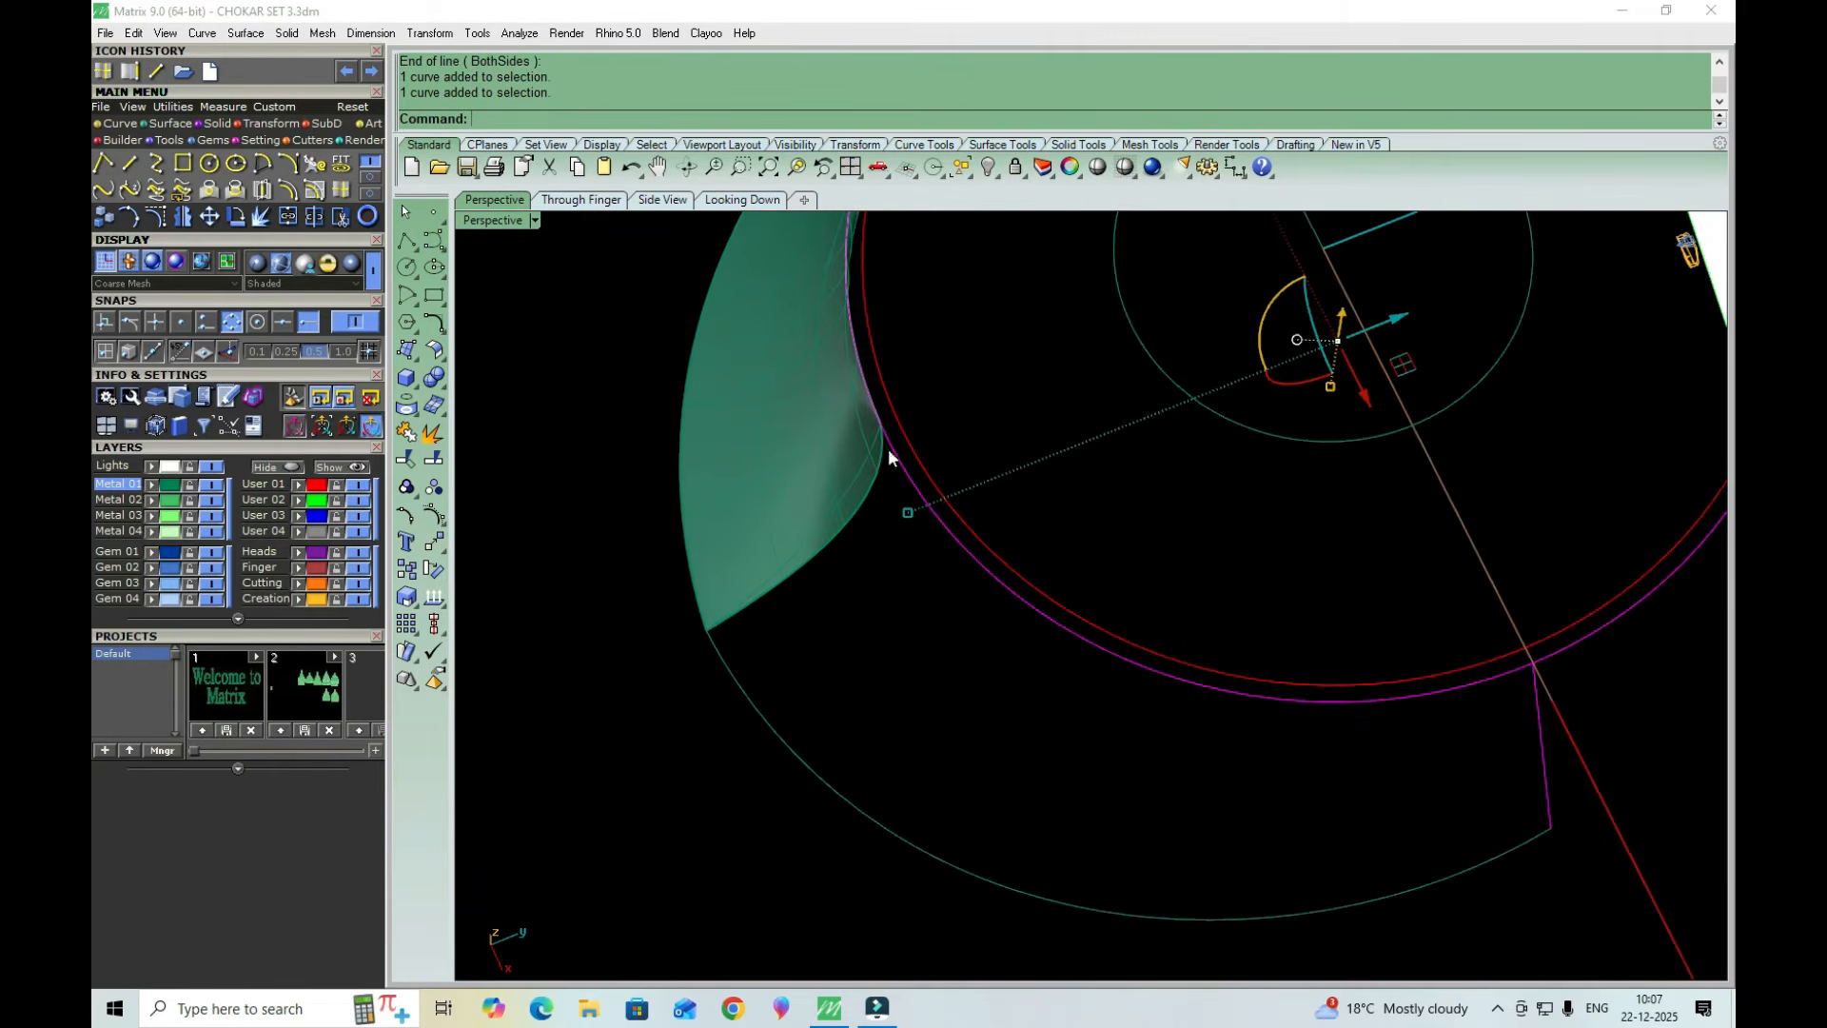
{"action": "left_click", "coordinate": [879, 472], "text": "shift"}
{"action": "left_click", "coordinate": [919, 523]}
{"action": "scroll", "coordinate": [839, 601], "scroll_direction": "down", "scroll_amount": 3}
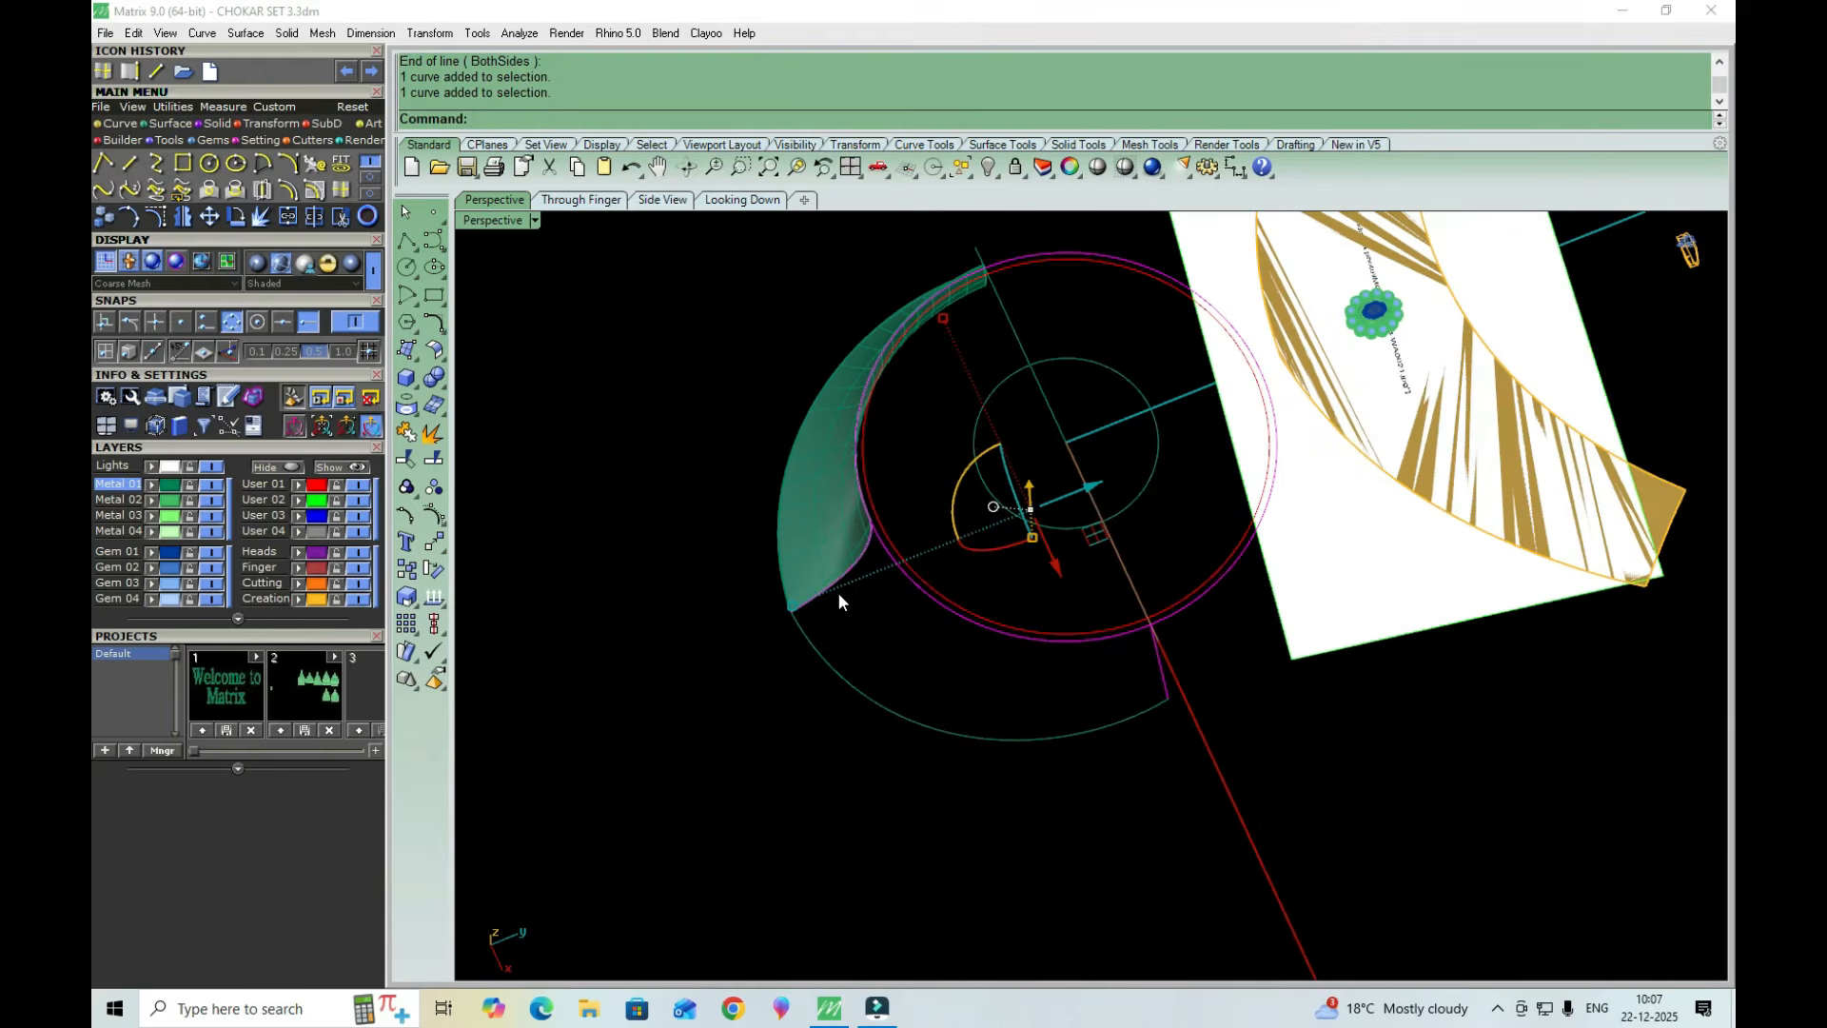
{"action": "left_click", "coordinate": [341, 216]}
{"action": "left_click", "coordinate": [1051, 257]}
{"action": "right_click", "coordinate": [1069, 580]}
{"action": "scroll", "coordinate": [1148, 628], "scroll_direction": "up", "scroll_amount": 6}
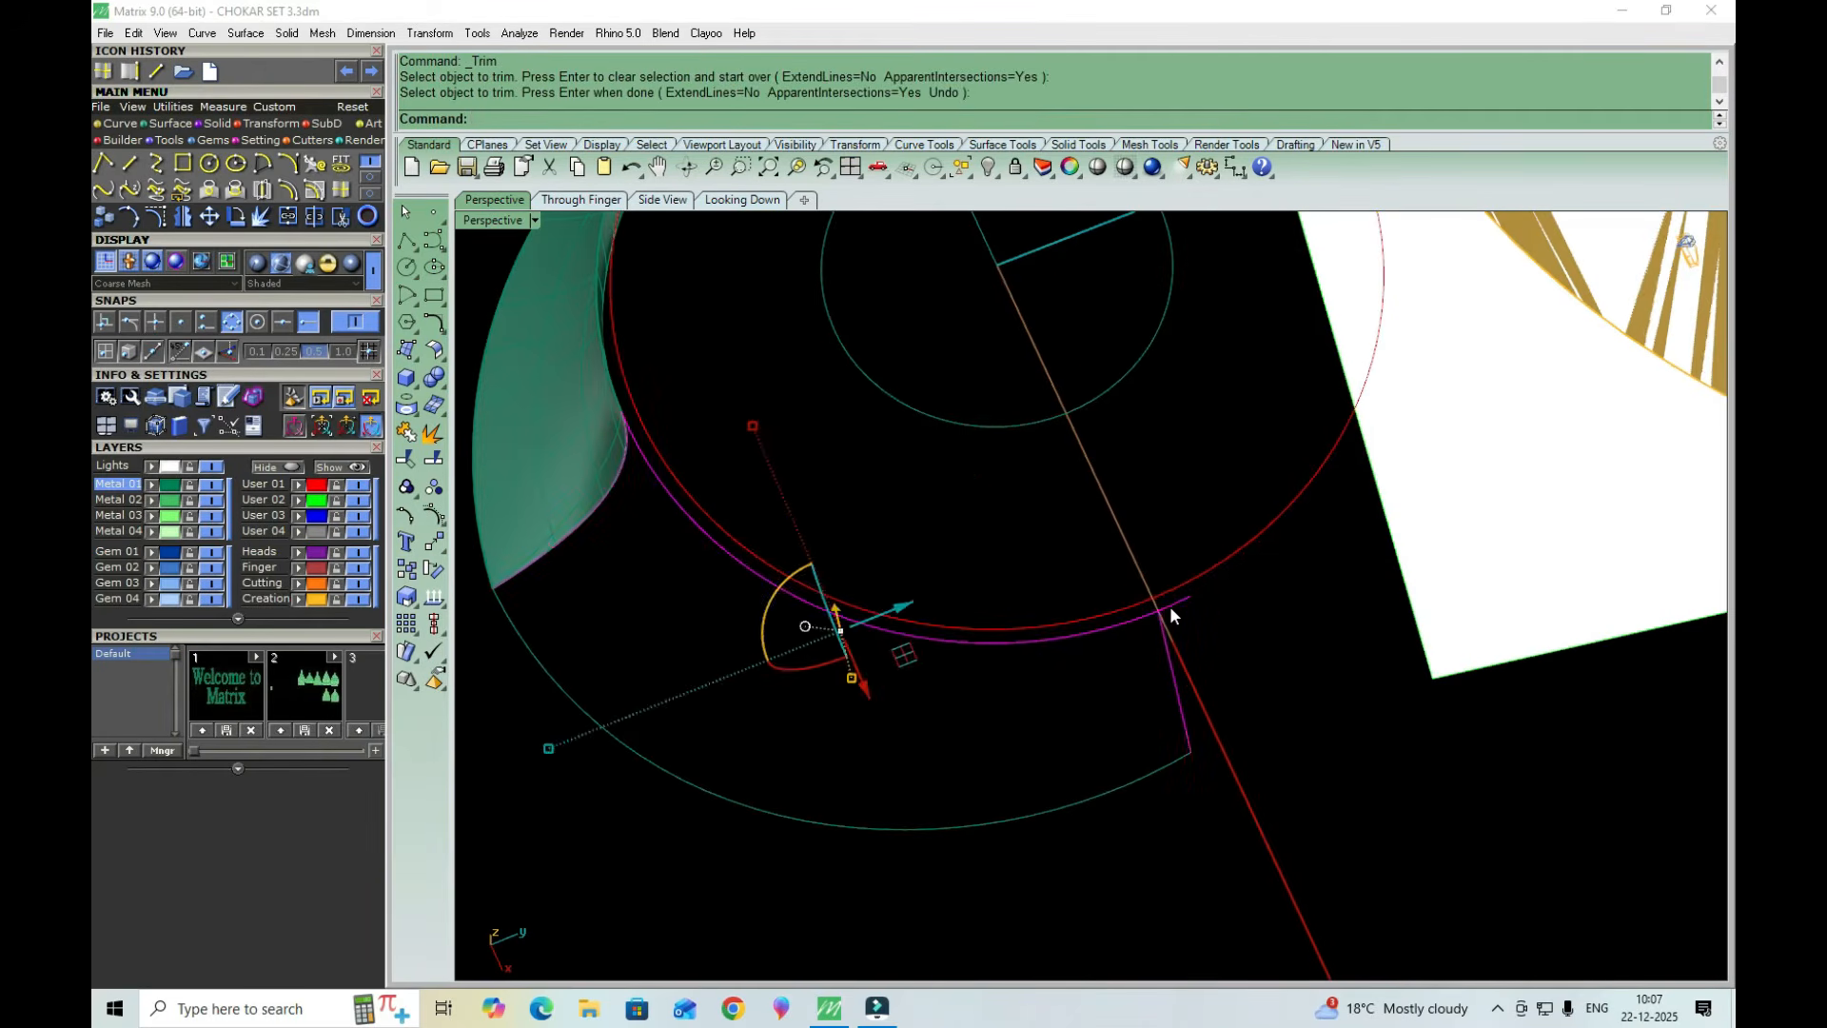
Trim off the short overhang of the inner arc that extends past the end of the closing line
{"action": "left_click", "coordinate": [1172, 607]}
{"action": "key", "text": "Escape"}
{"action": "scroll", "coordinate": [1164, 631], "scroll_direction": "up", "scroll_amount": 7}
{"action": "left_click_drag", "start_coordinate": [1205, 612], "coordinate": [1024, 643]}
{"action": "right_click", "coordinate": [1058, 635]}
{"action": "left_click", "coordinate": [1177, 573]}
{"action": "right_click", "coordinate": [1178, 573]}
{"action": "scroll", "coordinate": [1125, 666], "scroll_direction": "down", "scroll_amount": 8}
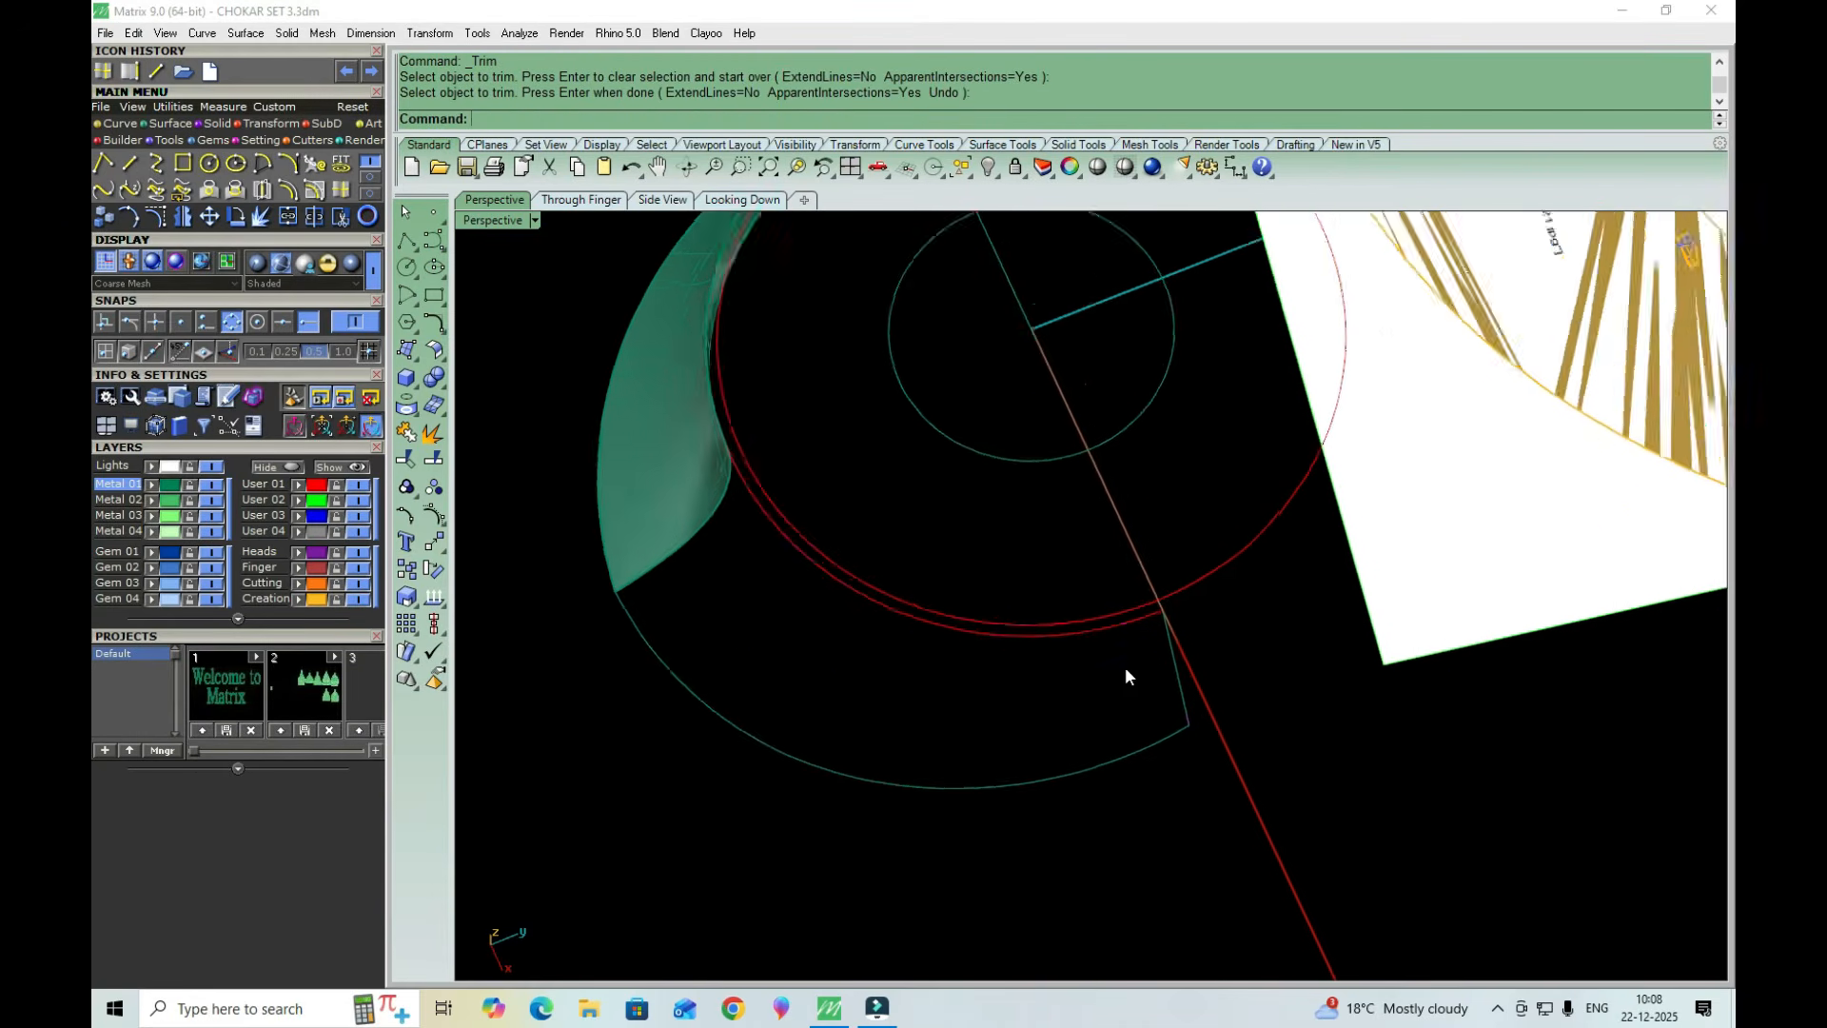
Sweep the center curve along the trimmed inner arc and the remaining outer curve with Sweep2 to build the second half
{"action": "type", "text": "sweep2"}
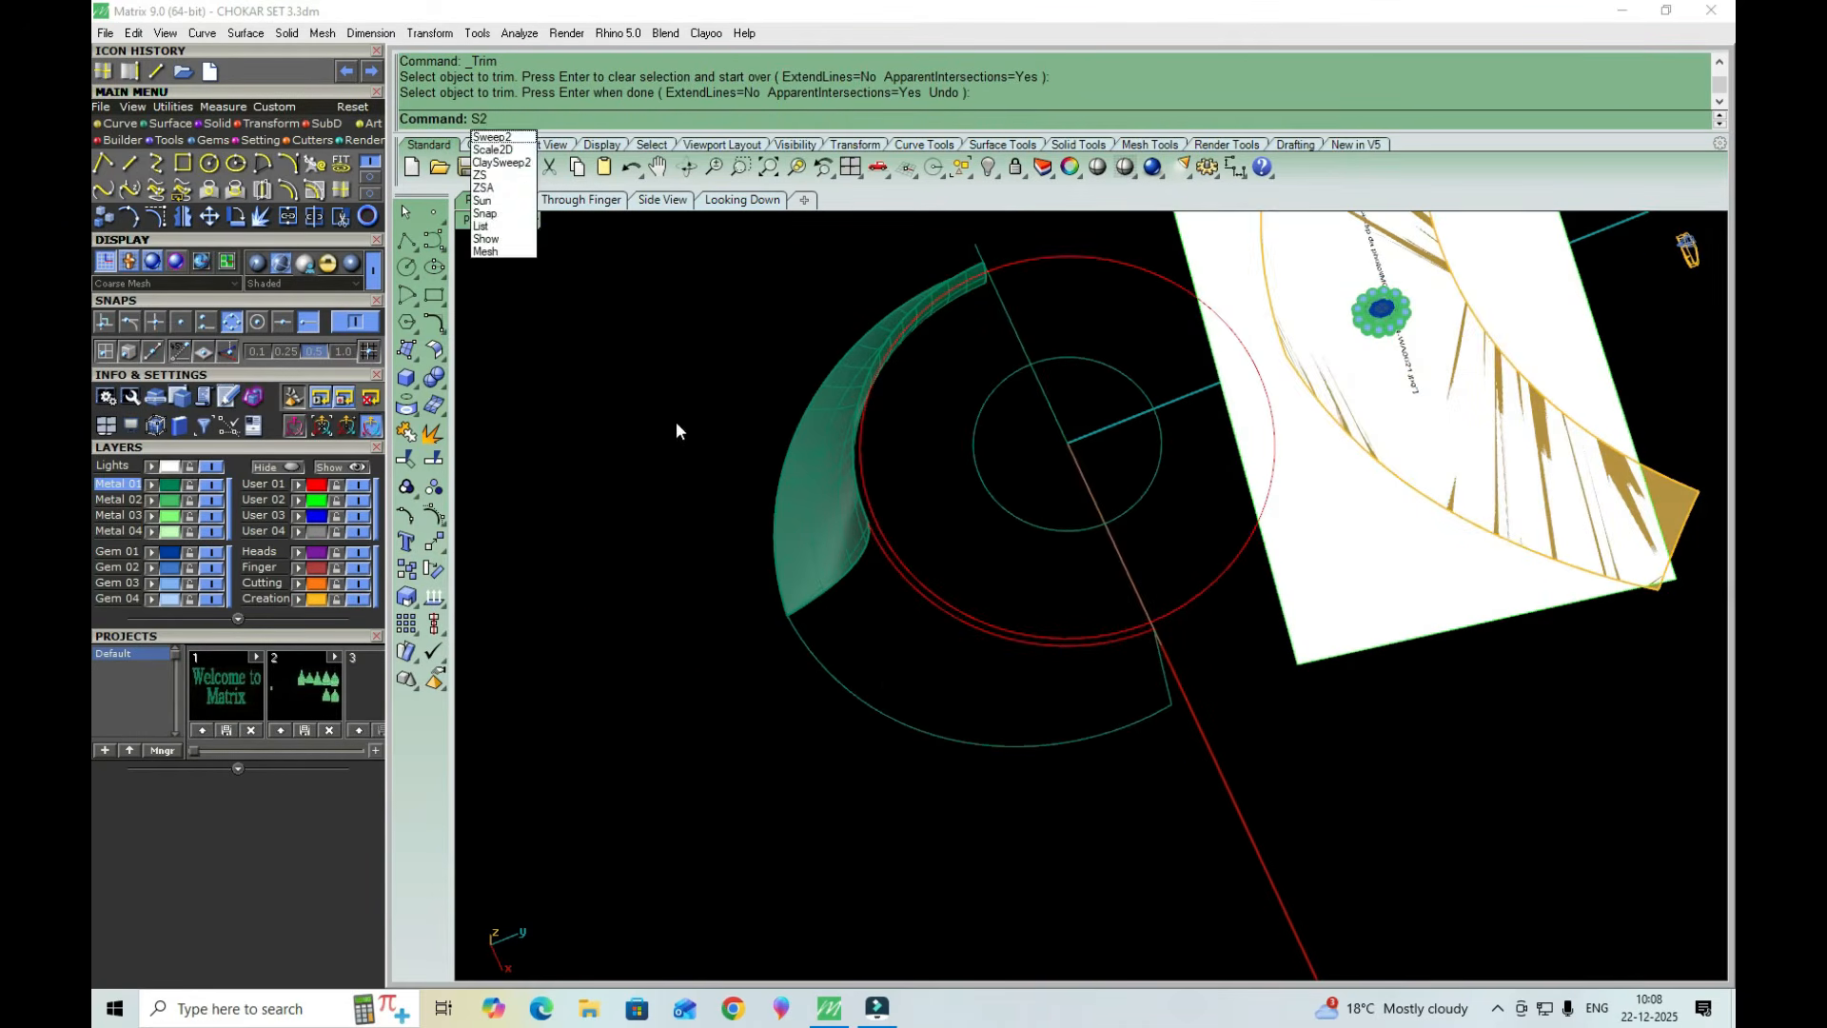
{"action": "key", "text": "Return"}
{"action": "scroll", "coordinate": [952, 533], "scroll_direction": "up", "scroll_amount": 5}
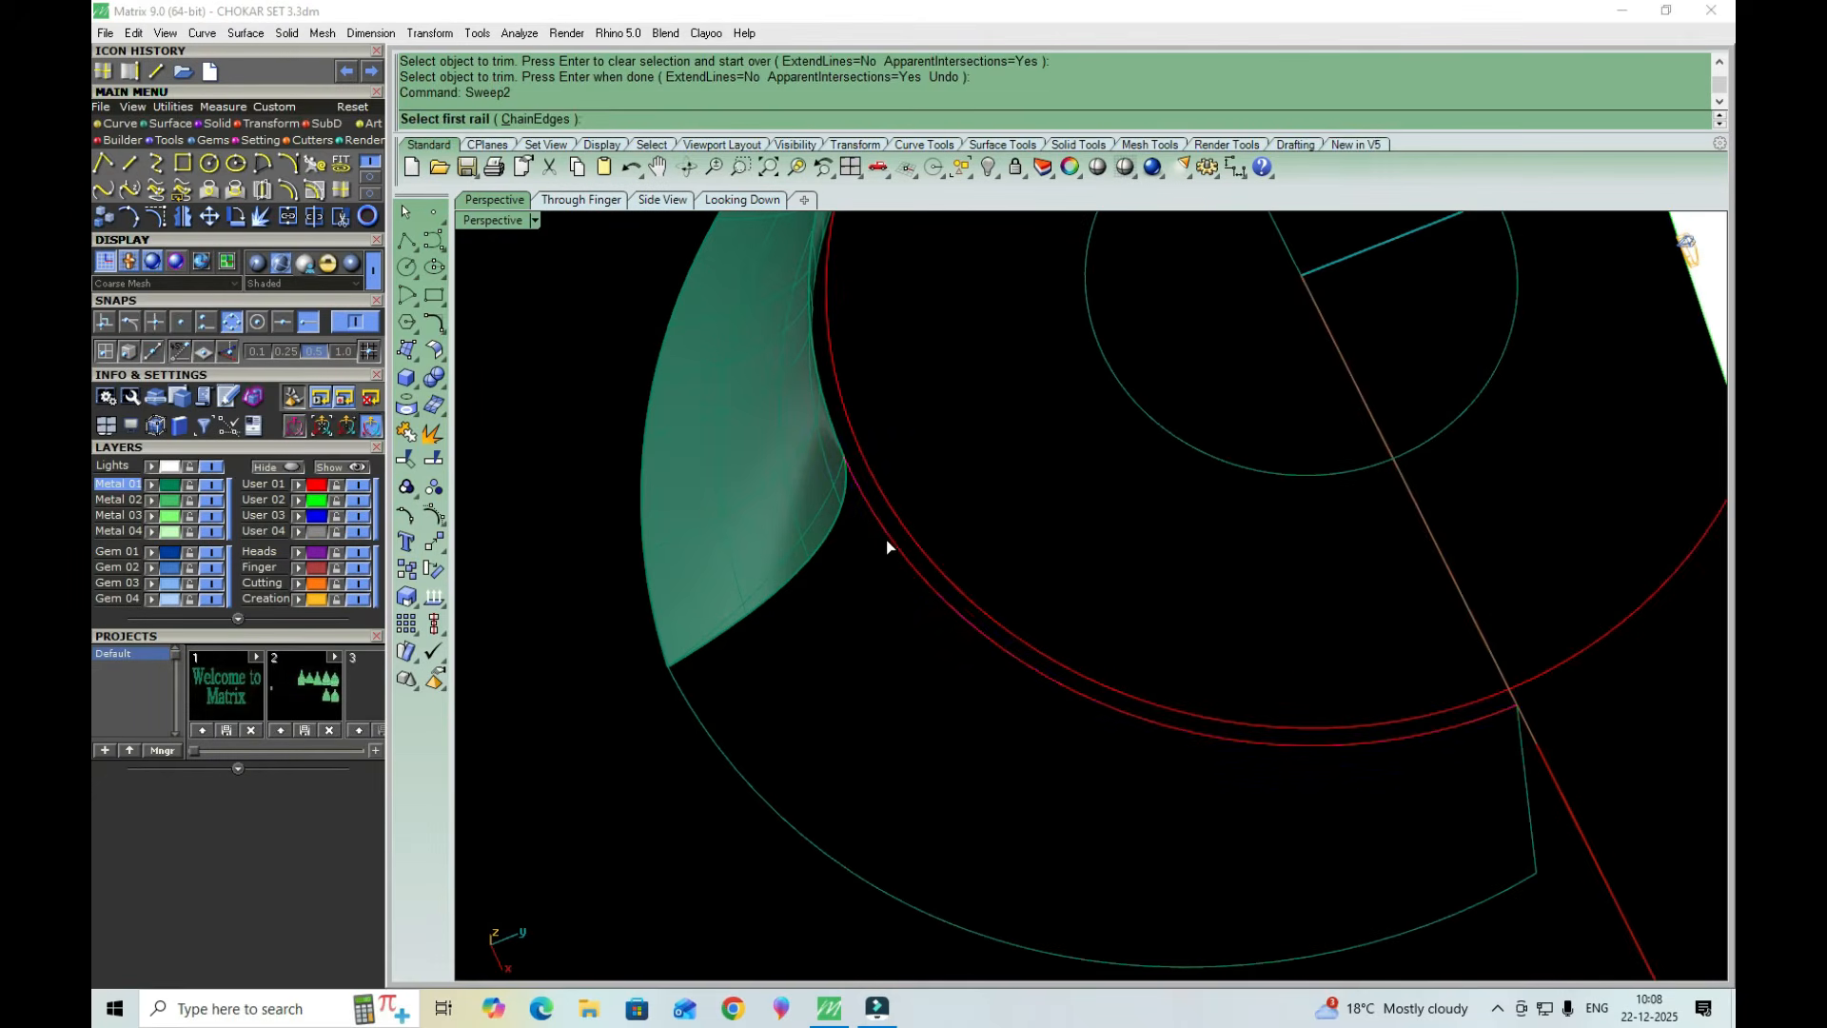
{"action": "left_click", "coordinate": [885, 540]}
{"action": "left_click", "coordinate": [738, 764]}
{"action": "left_click", "coordinate": [758, 620]}
{"action": "left_click", "coordinate": [824, 681]}
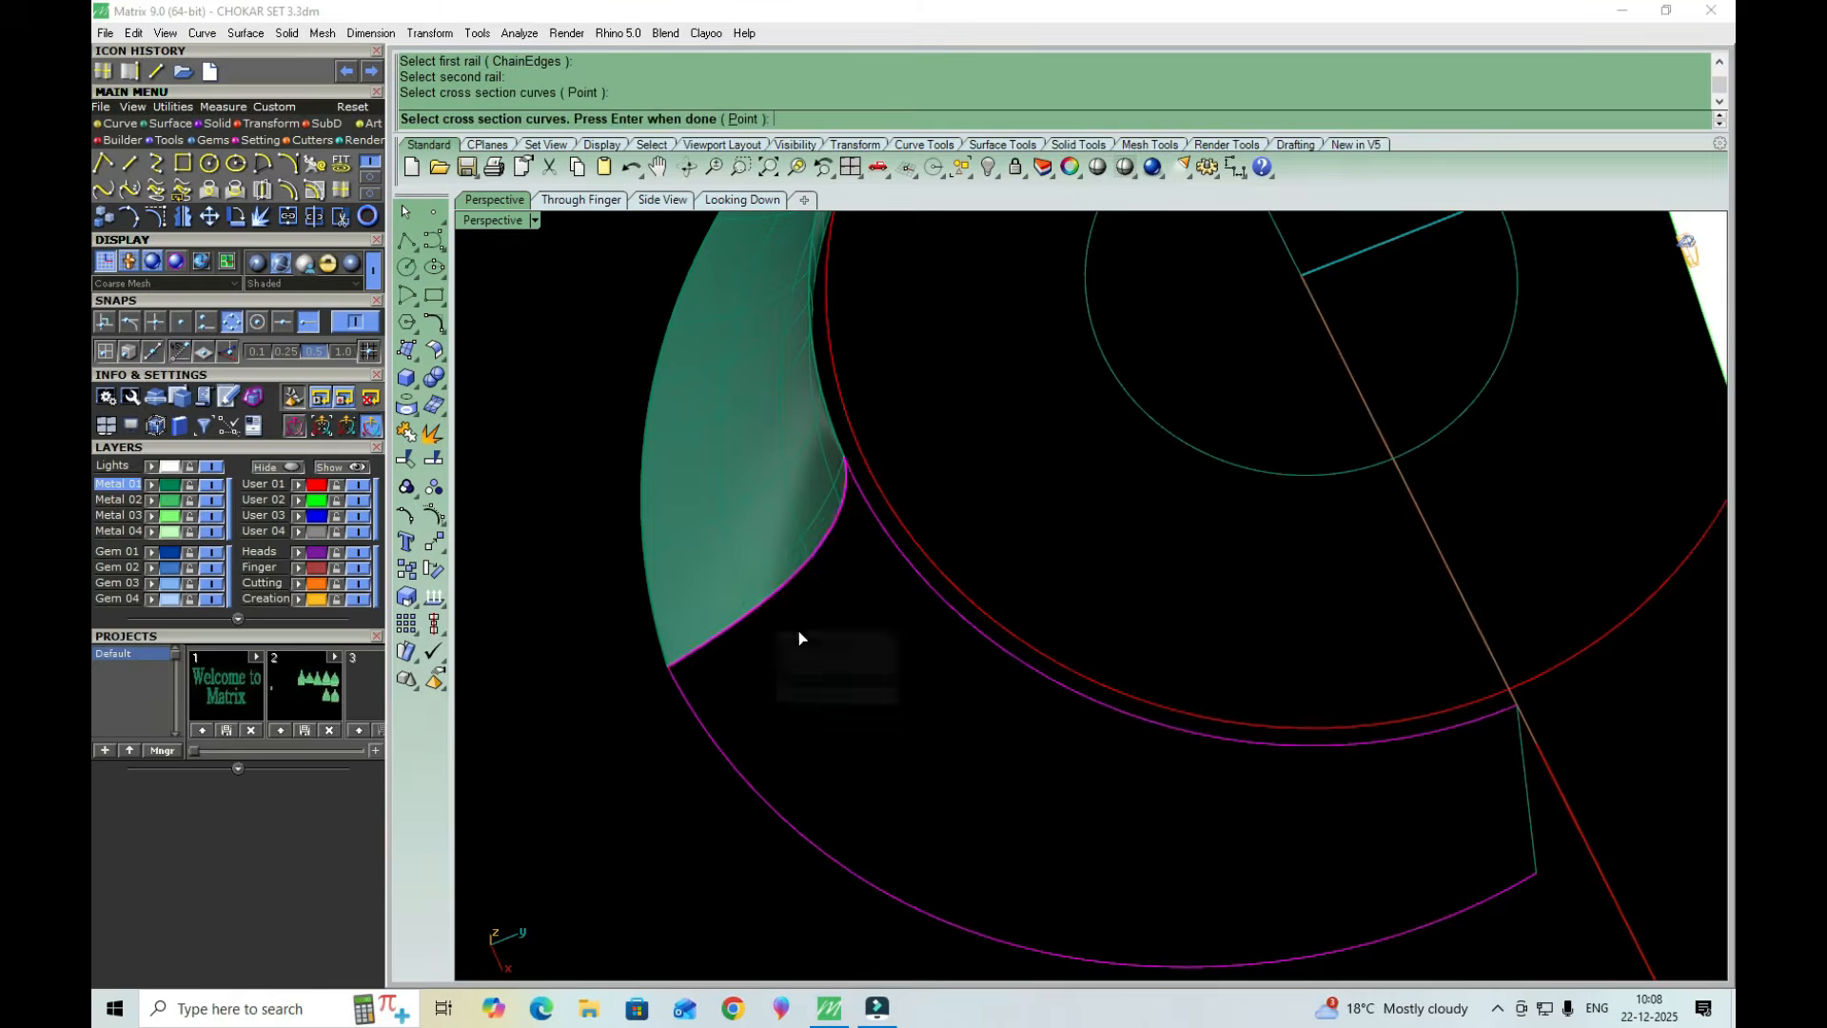
{"action": "scroll", "coordinate": [1123, 729], "scroll_direction": "down", "scroll_amount": 4}
{"action": "key", "text": "Return"}
{"action": "key", "text": "Return"}
Move the newly swept half surface to the Creation layer
{"action": "right_click_drag", "start_coordinate": [1092, 695], "coordinate": [965, 809]}
{"action": "scroll", "coordinate": [1009, 838], "scroll_direction": "up", "scroll_amount": 2}
{"action": "left_click", "coordinate": [1060, 866]}
{"action": "left_click", "coordinate": [944, 879]}
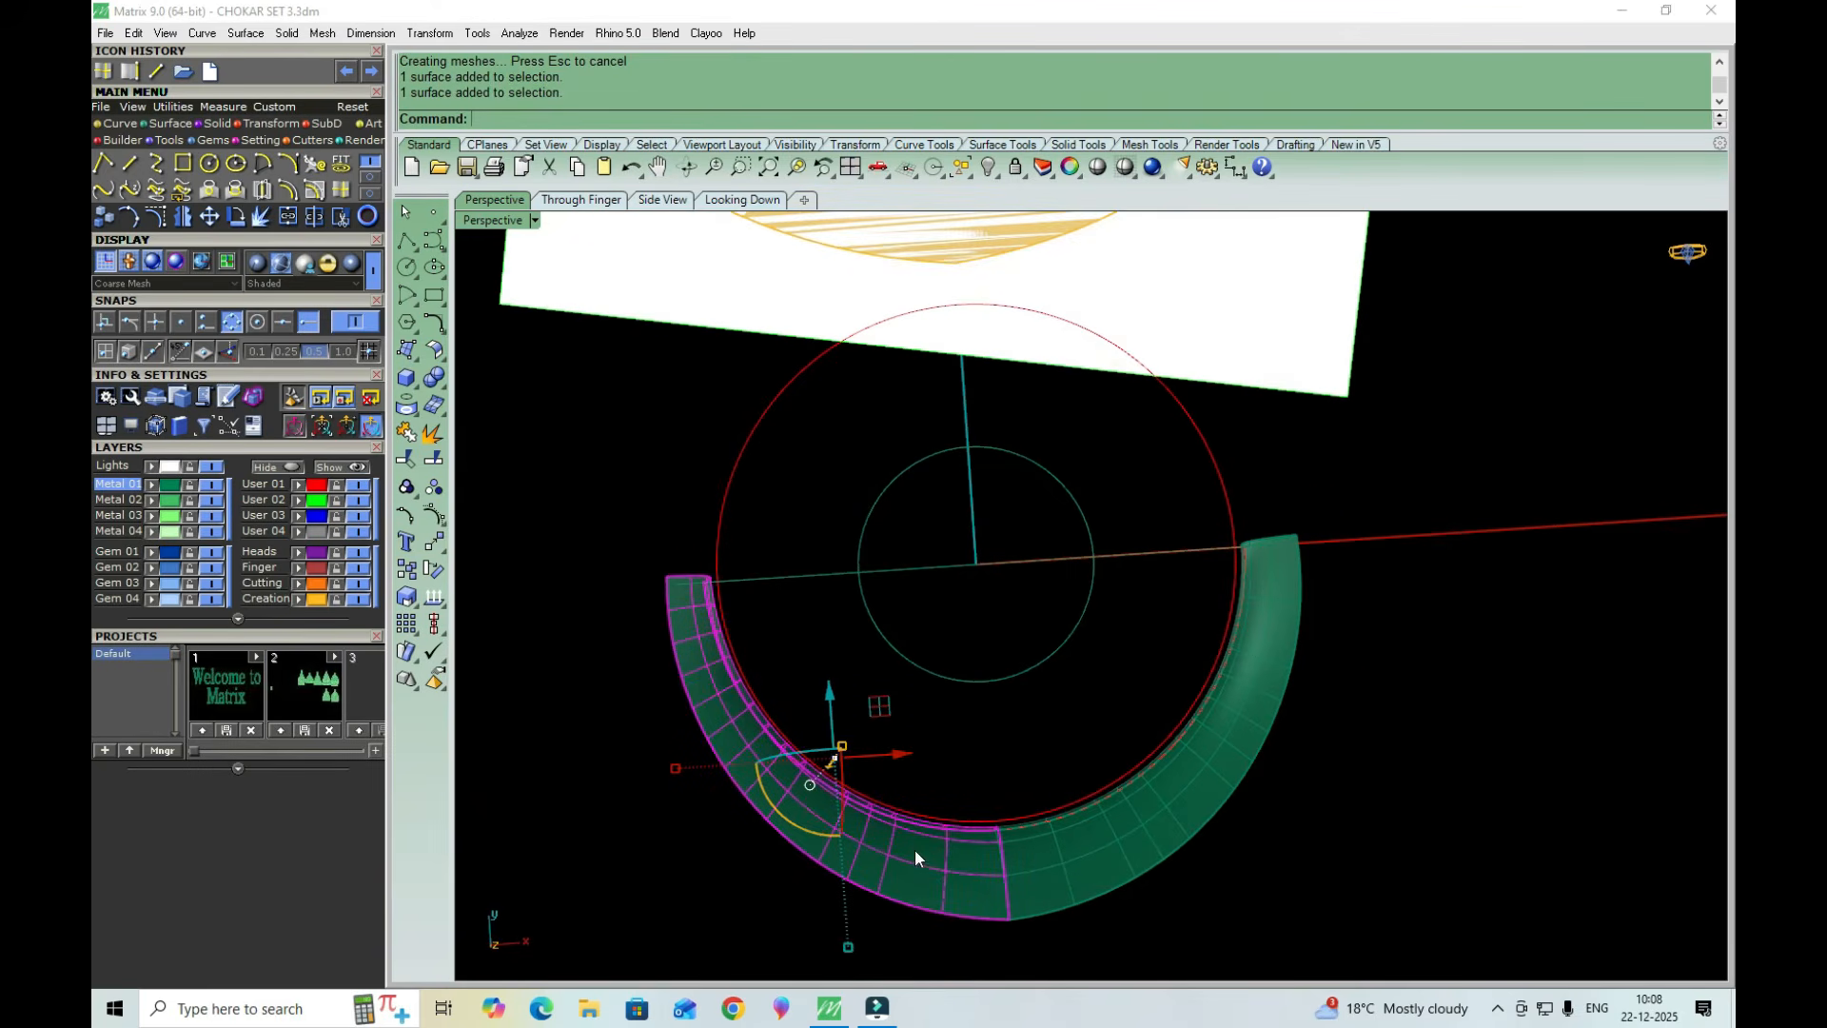
{"action": "left_click", "coordinate": [300, 599]}
{"action": "left_click", "coordinate": [637, 710]}
{"action": "right_click_drag", "start_coordinate": [959, 809], "coordinate": [937, 639]}
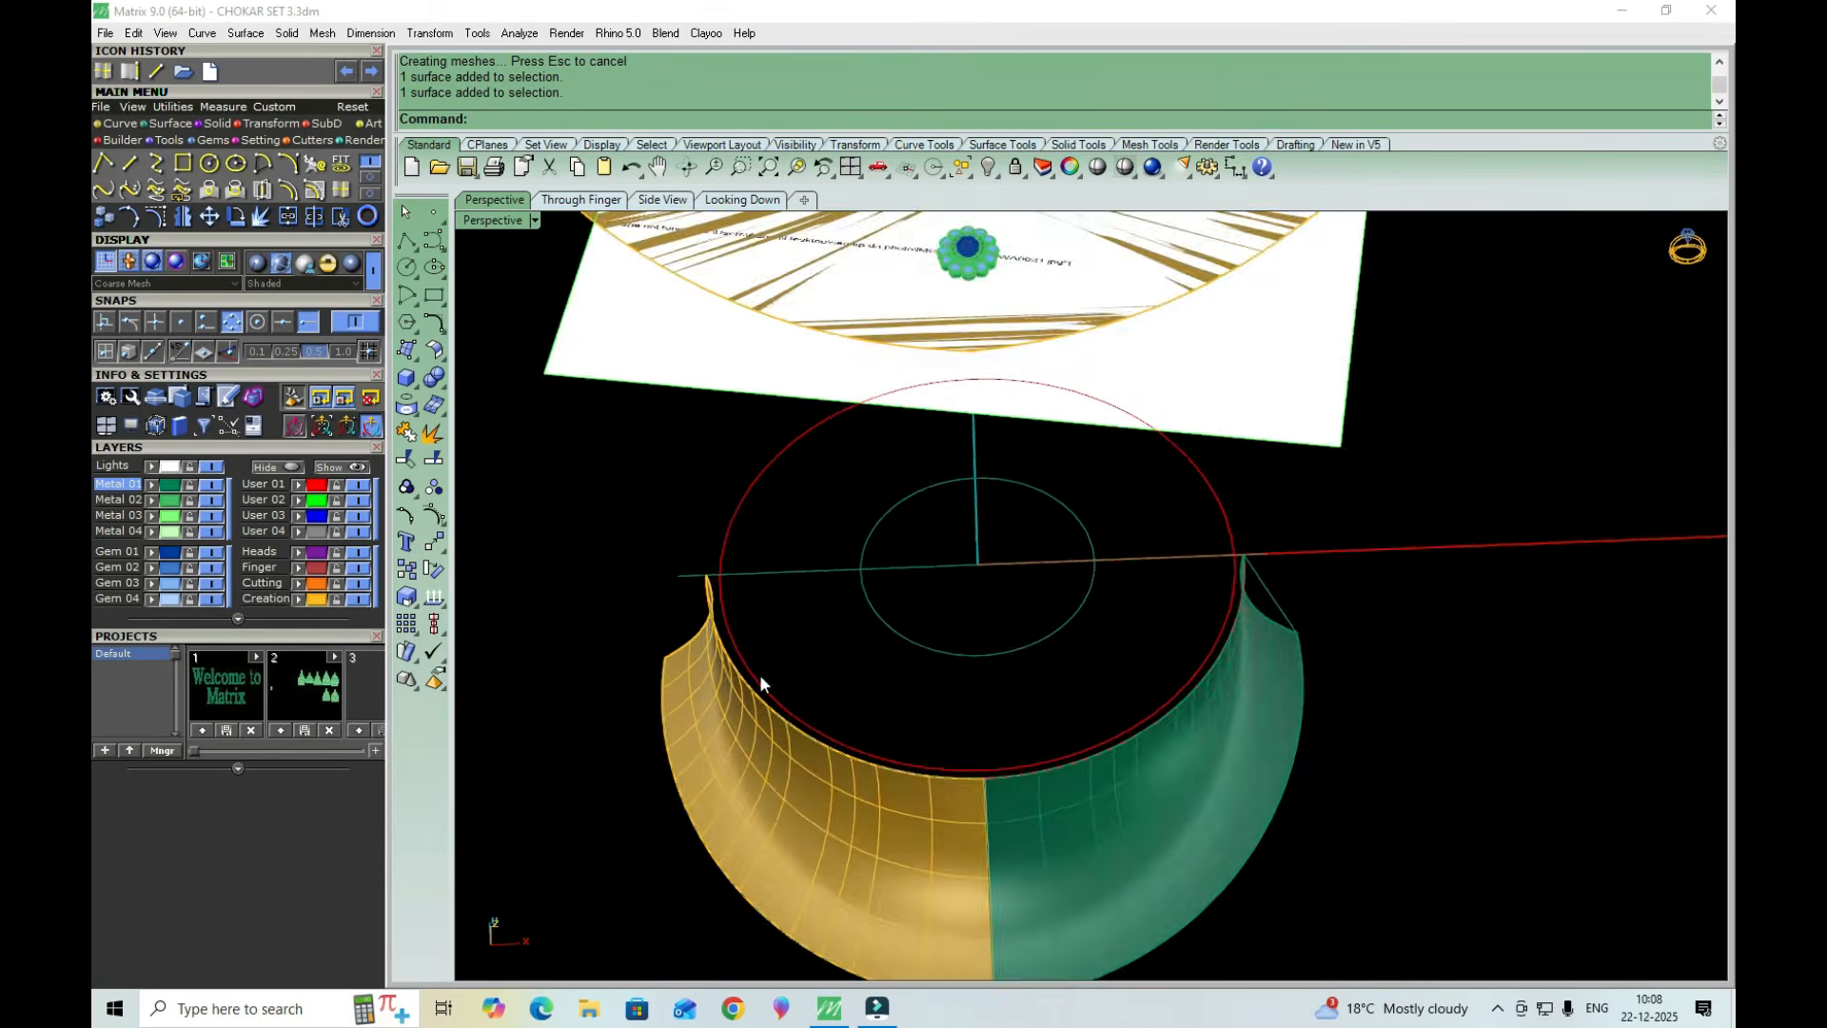
Examine both swept halves from above in the Perspective view and in a maximized Looking Down view
{"action": "scroll", "coordinate": [714, 590], "scroll_direction": "up", "scroll_amount": 8}
{"action": "right_click_drag", "start_coordinate": [714, 585], "coordinate": [755, 726]}
{"action": "scroll", "coordinate": [819, 658], "scroll_direction": "down", "scroll_amount": 4}
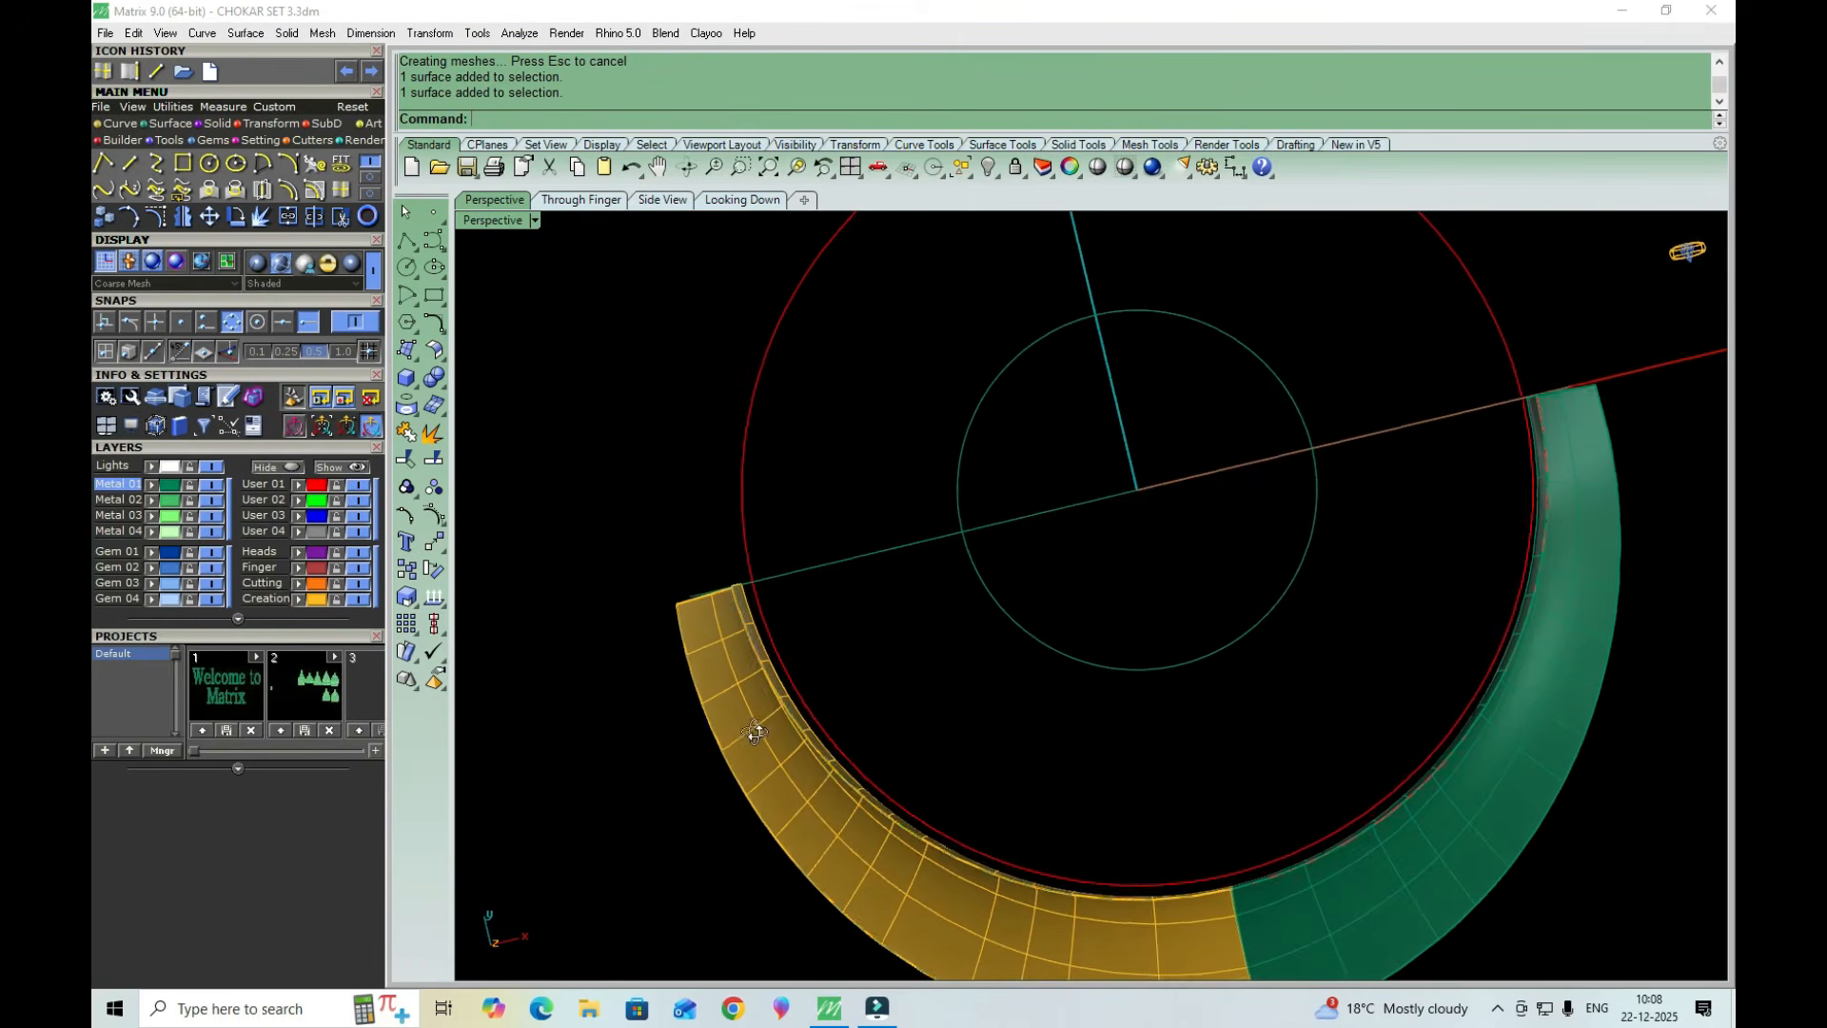
{"action": "double_click", "coordinate": [522, 221]}
{"action": "double_click", "coordinate": [520, 221]}
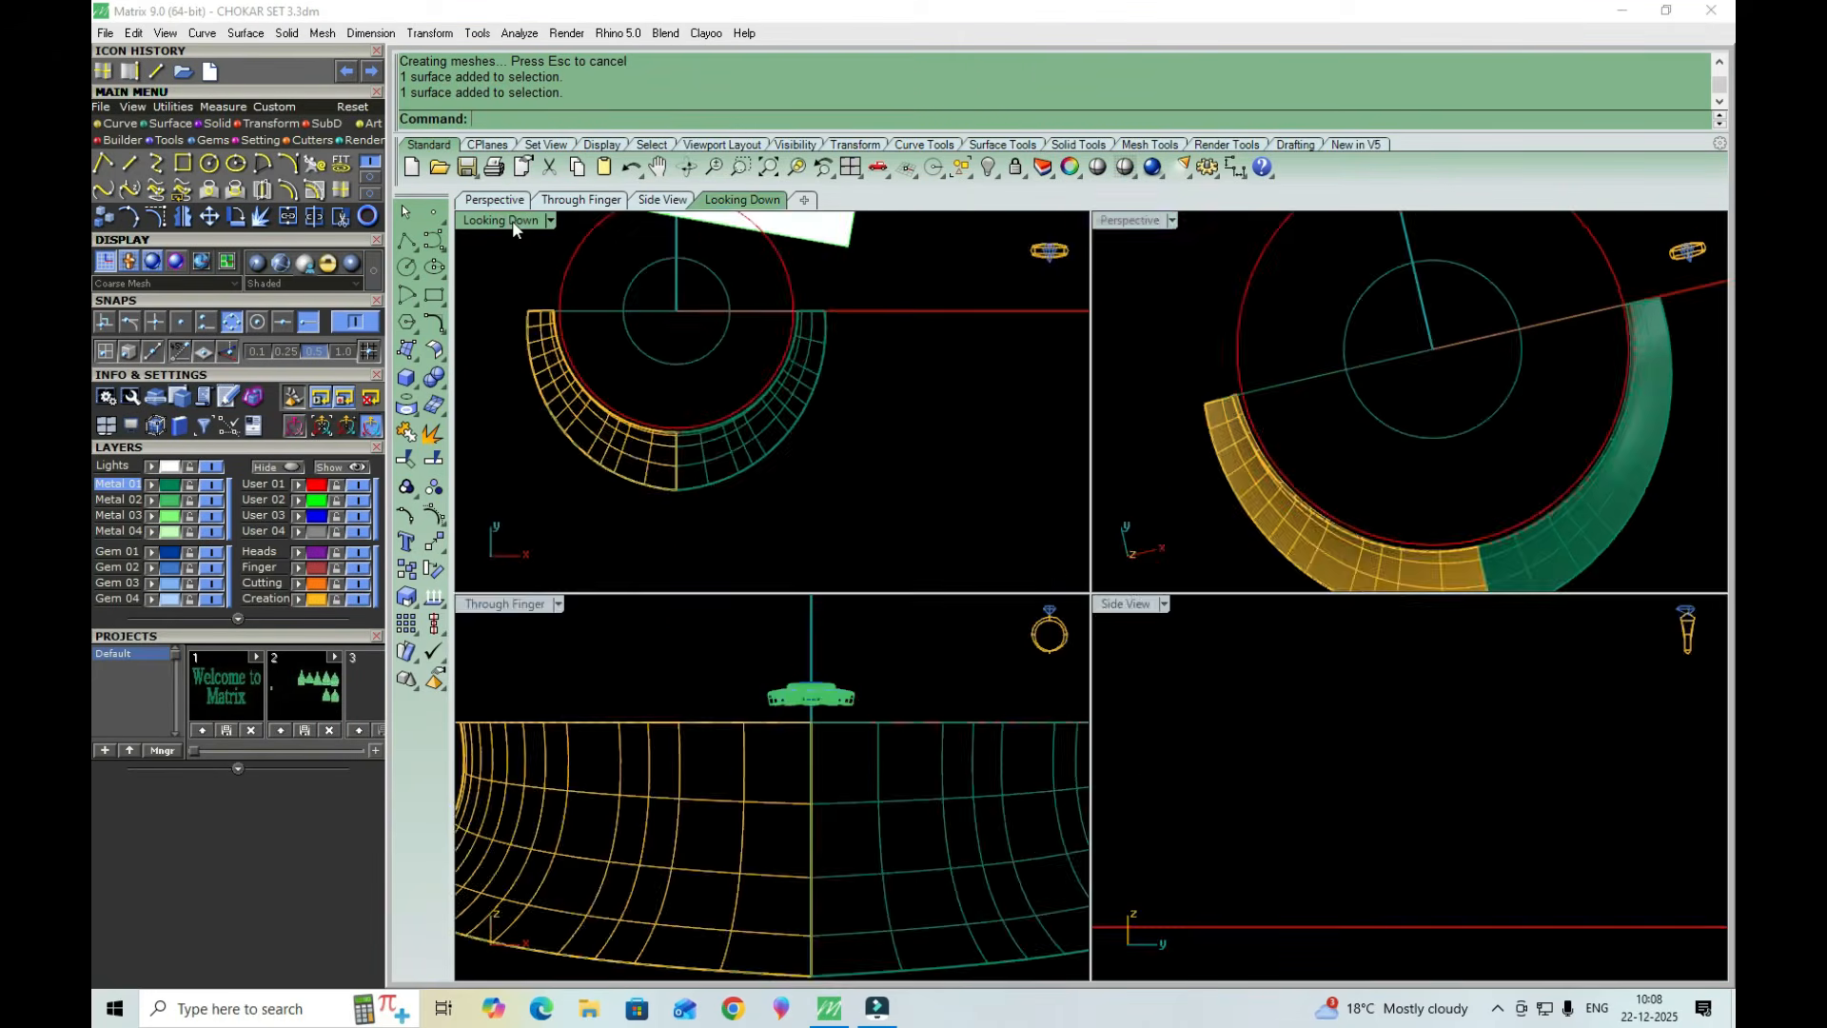
{"action": "scroll", "coordinate": [1104, 415], "scroll_direction": "up", "scroll_amount": 4}
{"action": "scroll", "coordinate": [1019, 550], "scroll_direction": "down", "scroll_amount": 4}
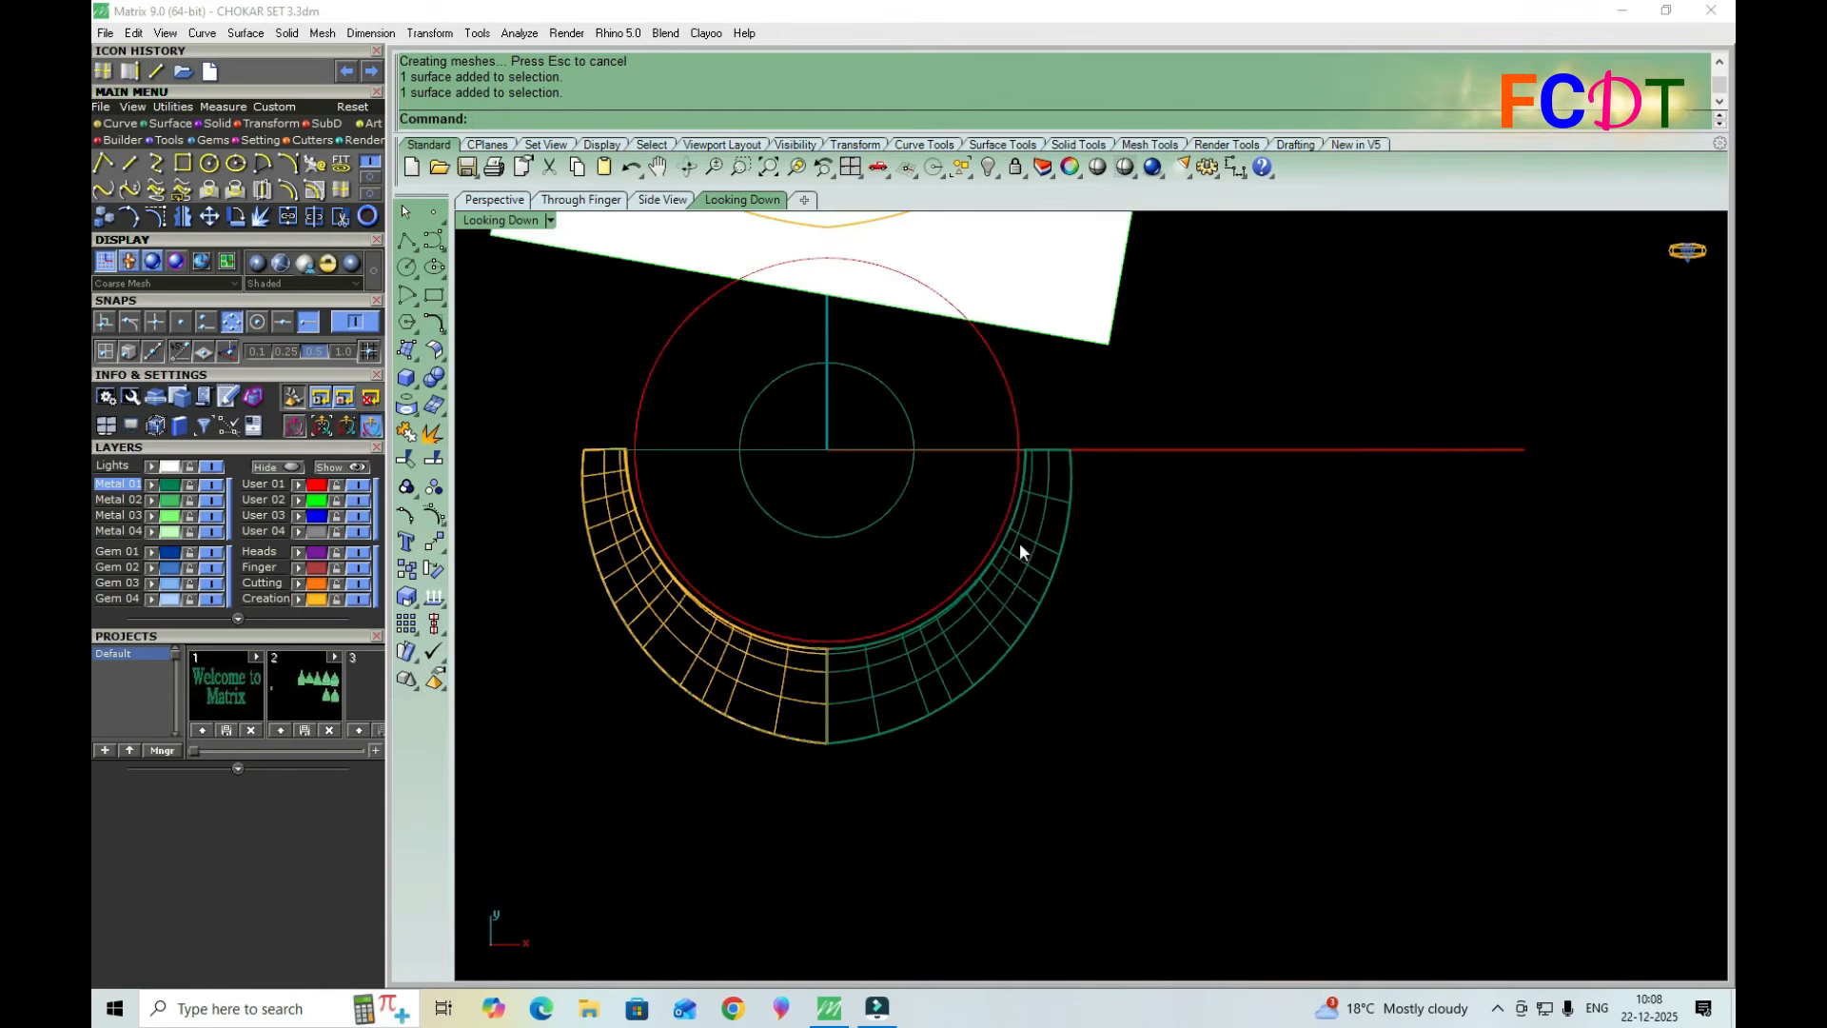
Examine how the green half's inner edge and end line up with the red circle and the horizontal axis
{"action": "scroll", "coordinate": [1031, 489], "scroll_direction": "up", "scroll_amount": 4}
{"action": "left_click", "coordinate": [1030, 493]}
{"action": "scroll", "coordinate": [1030, 493], "scroll_direction": "down", "scroll_amount": 4}
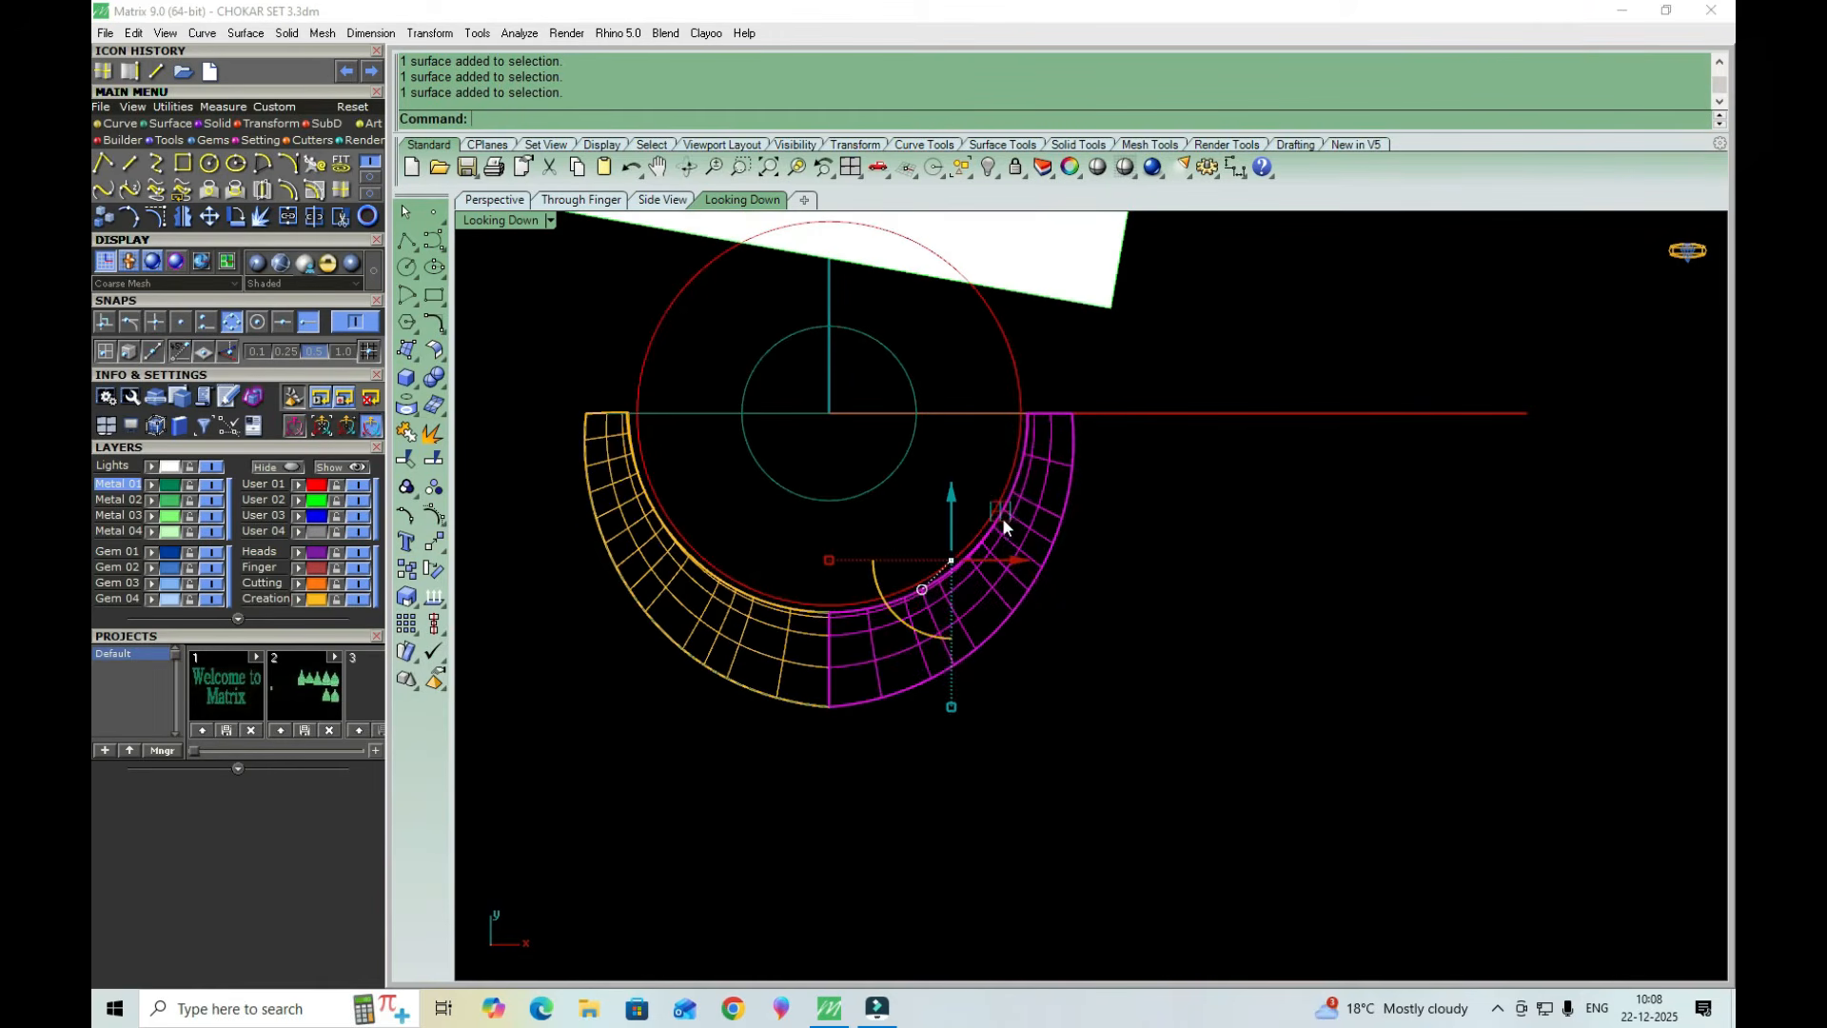
{"action": "scroll", "coordinate": [957, 455], "scroll_direction": "up", "scroll_amount": 5}
{"action": "scroll", "coordinate": [986, 546], "scroll_direction": "down", "scroll_amount": 4}
{"action": "scroll", "coordinate": [1003, 470], "scroll_direction": "up", "scroll_amount": 4}
{"action": "scroll", "coordinate": [997, 482], "scroll_direction": "down", "scroll_amount": 2}
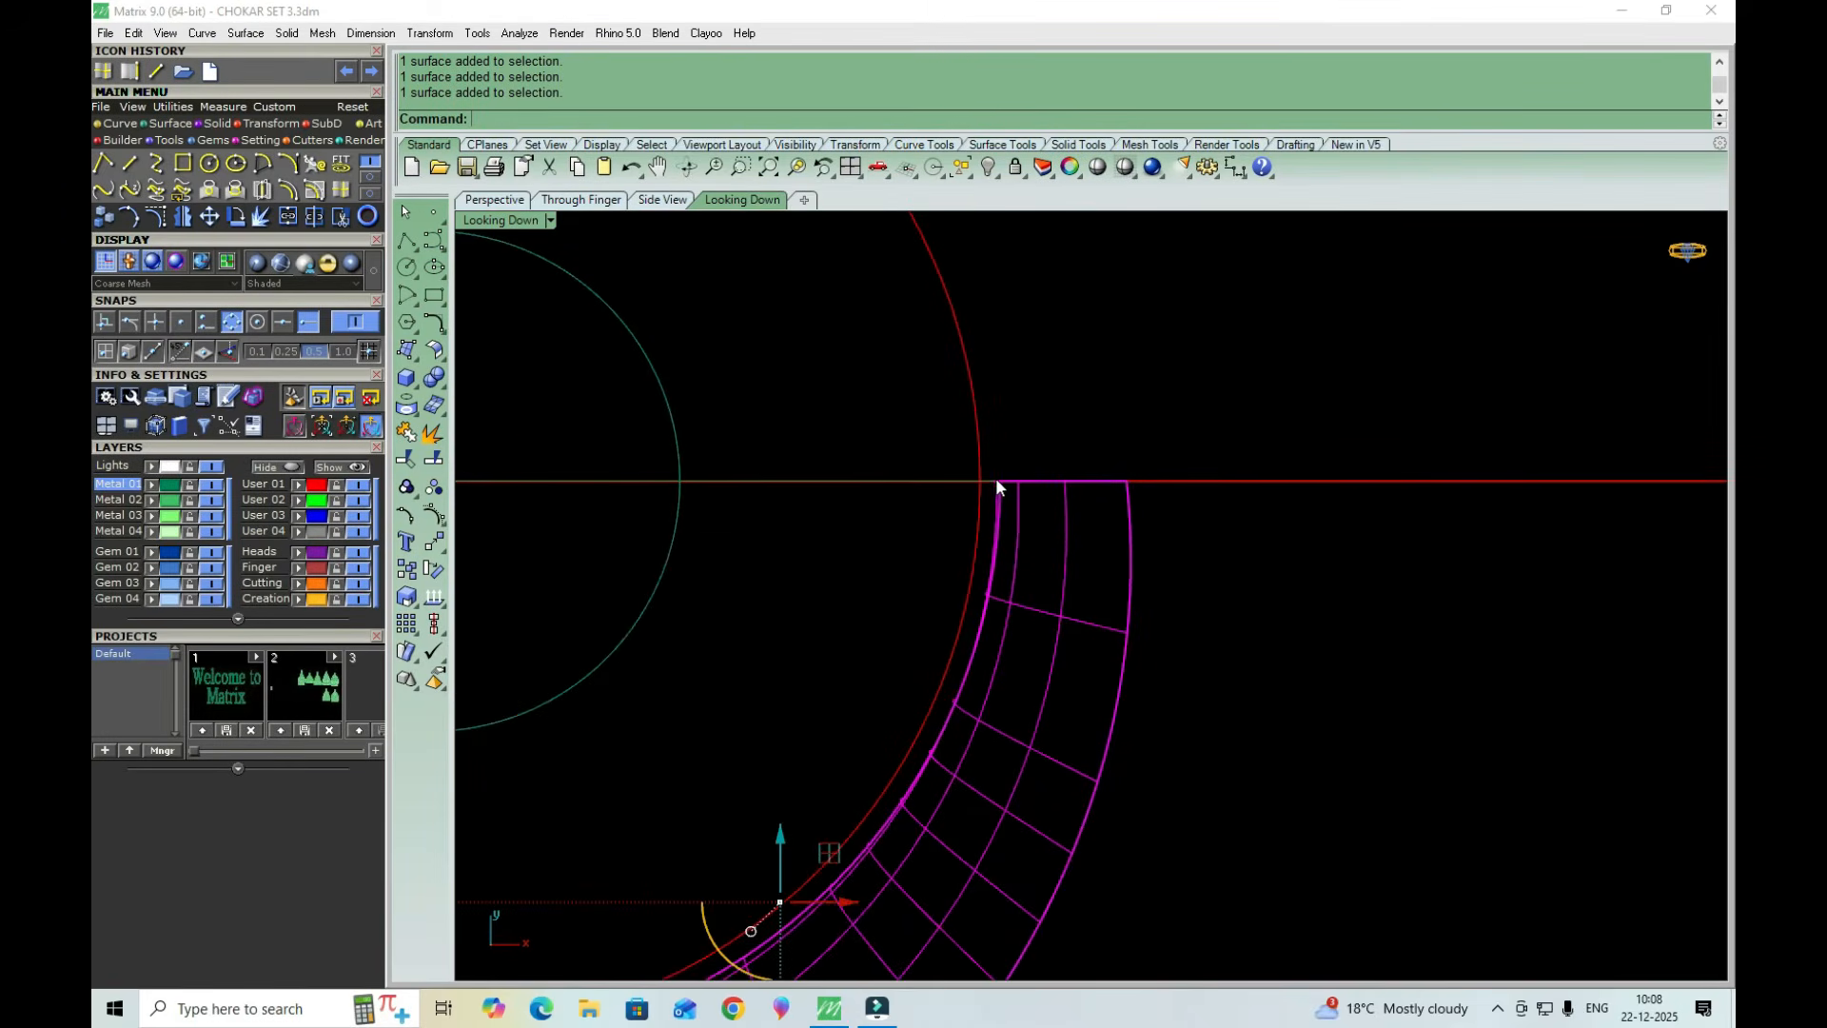
{"action": "scroll", "coordinate": [991, 497], "scroll_direction": "down", "scroll_amount": 3}
{"action": "left_click", "coordinate": [982, 427]}
{"action": "scroll", "coordinate": [982, 426], "scroll_direction": "down", "scroll_amount": 3}
{"action": "scroll", "coordinate": [792, 556], "scroll_direction": "up", "scroll_amount": 5}
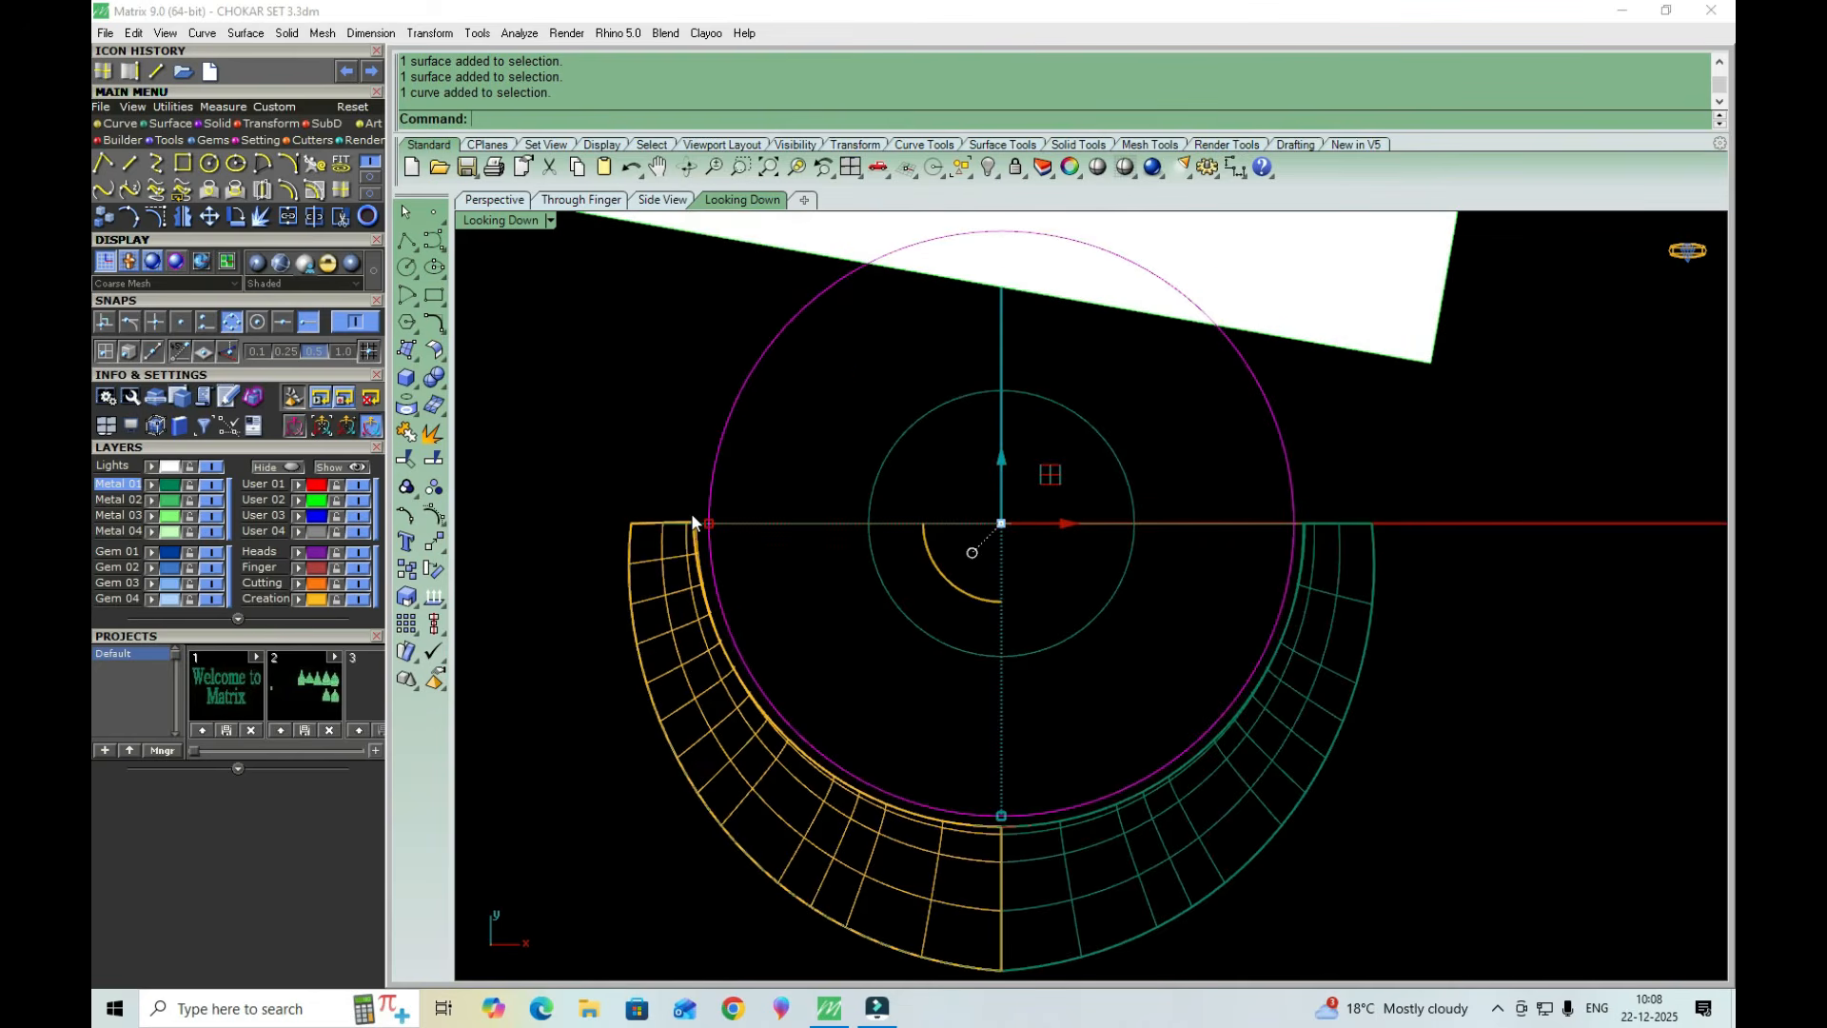
{"action": "scroll", "coordinate": [762, 519], "scroll_direction": "down", "scroll_amount": 3}
{"action": "scroll", "coordinate": [1223, 535], "scroll_direction": "up", "scroll_amount": 3}
{"action": "scroll", "coordinate": [1232, 552], "scroll_direction": "down", "scroll_amount": 3}
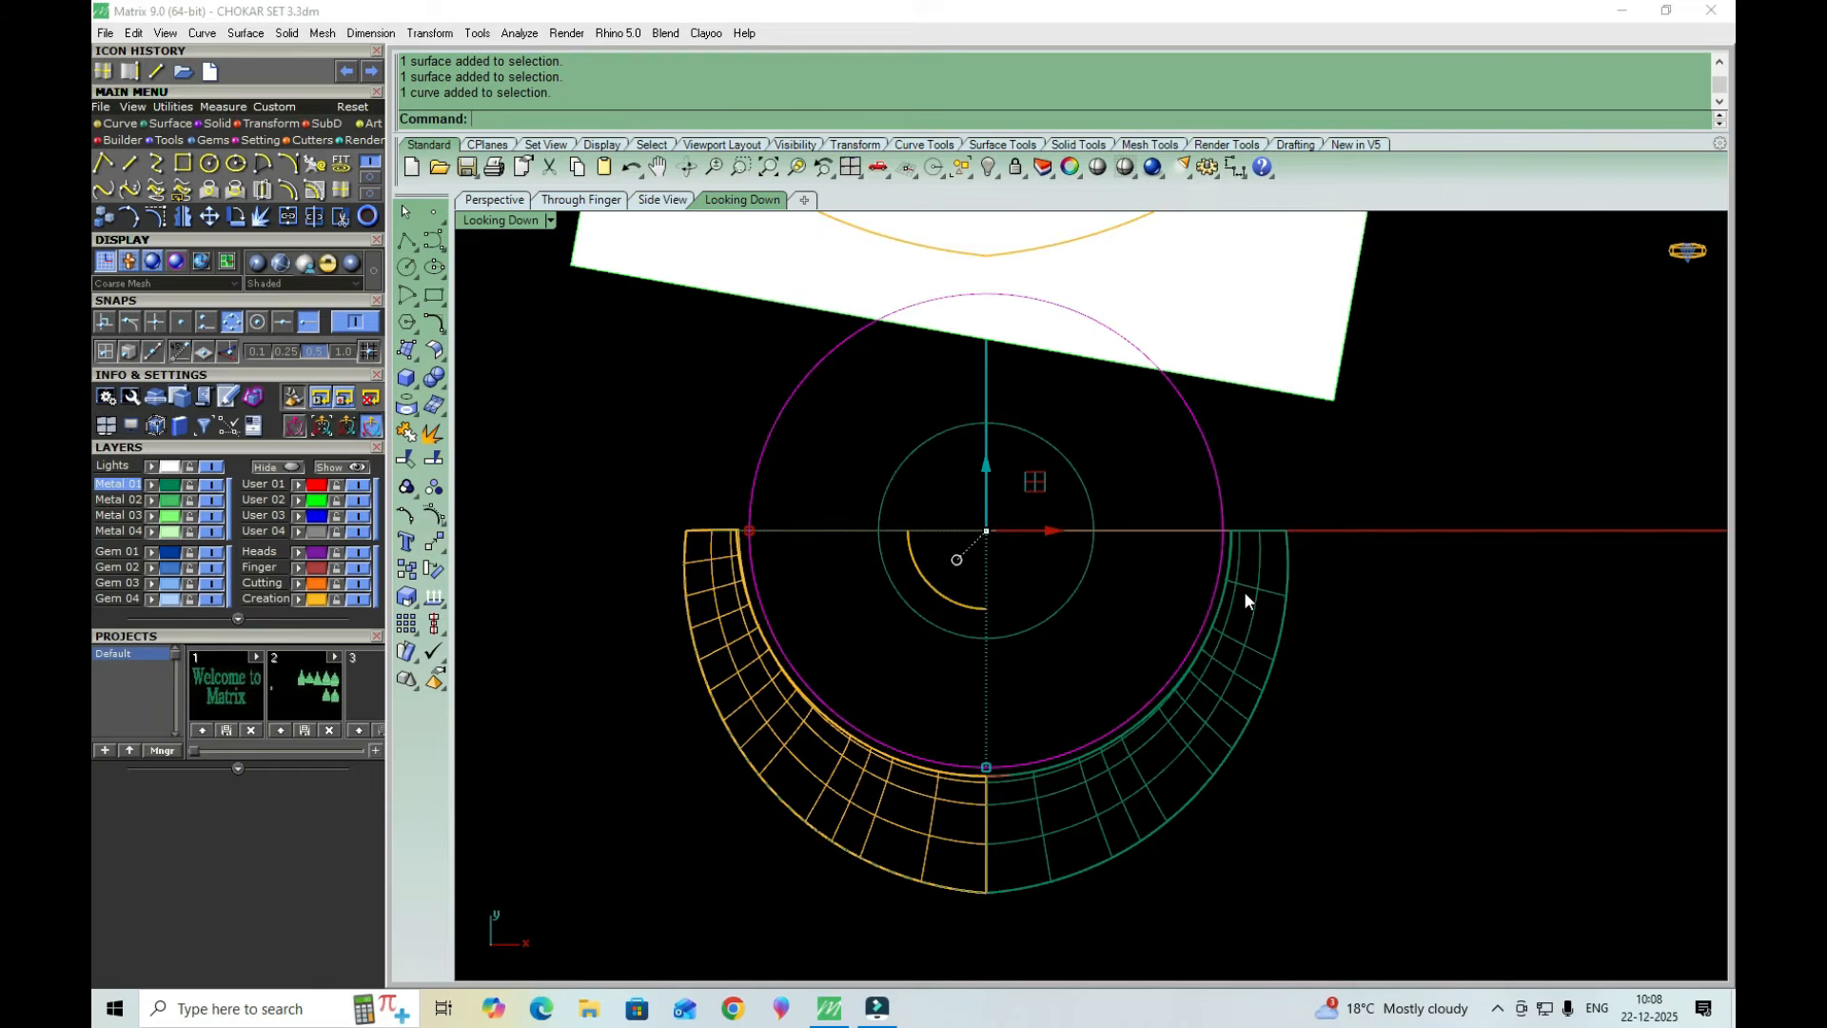
{"action": "left_click", "coordinate": [1243, 591]}
{"action": "scroll", "coordinate": [1243, 587], "scroll_direction": "up", "scroll_amount": 3}
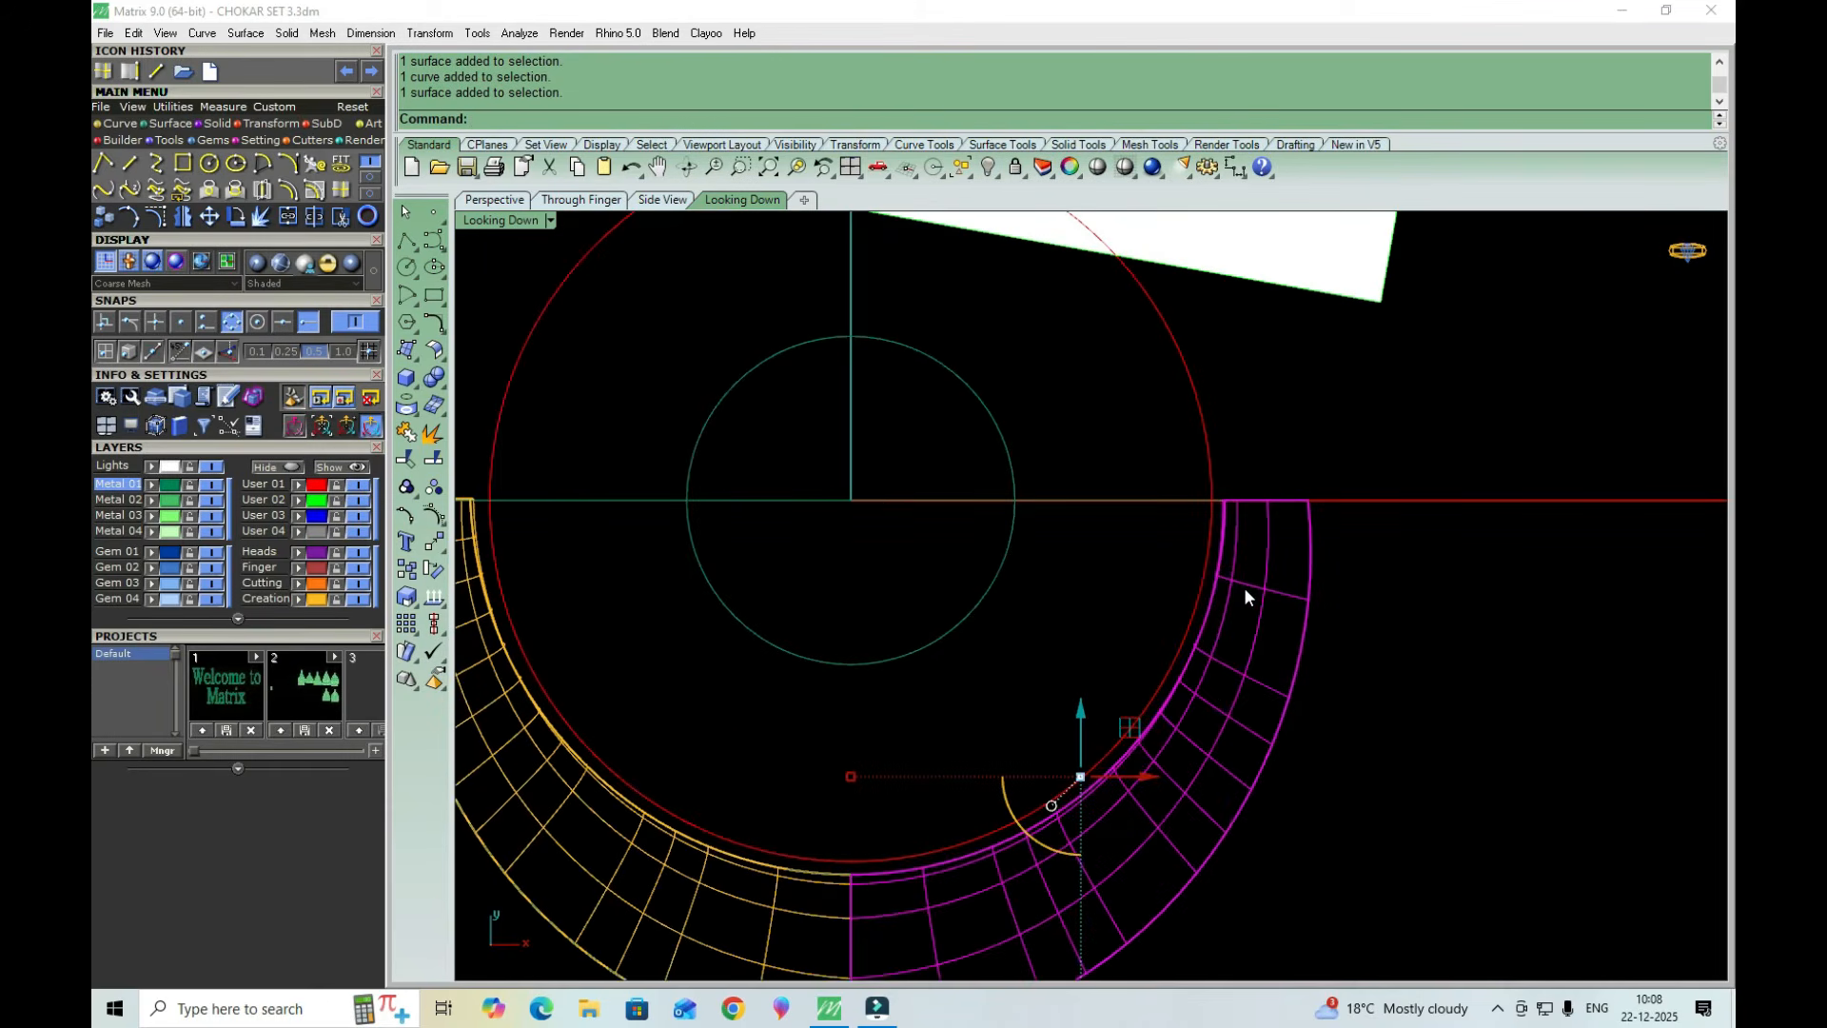
{"action": "scroll", "coordinate": [1229, 540], "scroll_direction": "down", "scroll_amount": 3}
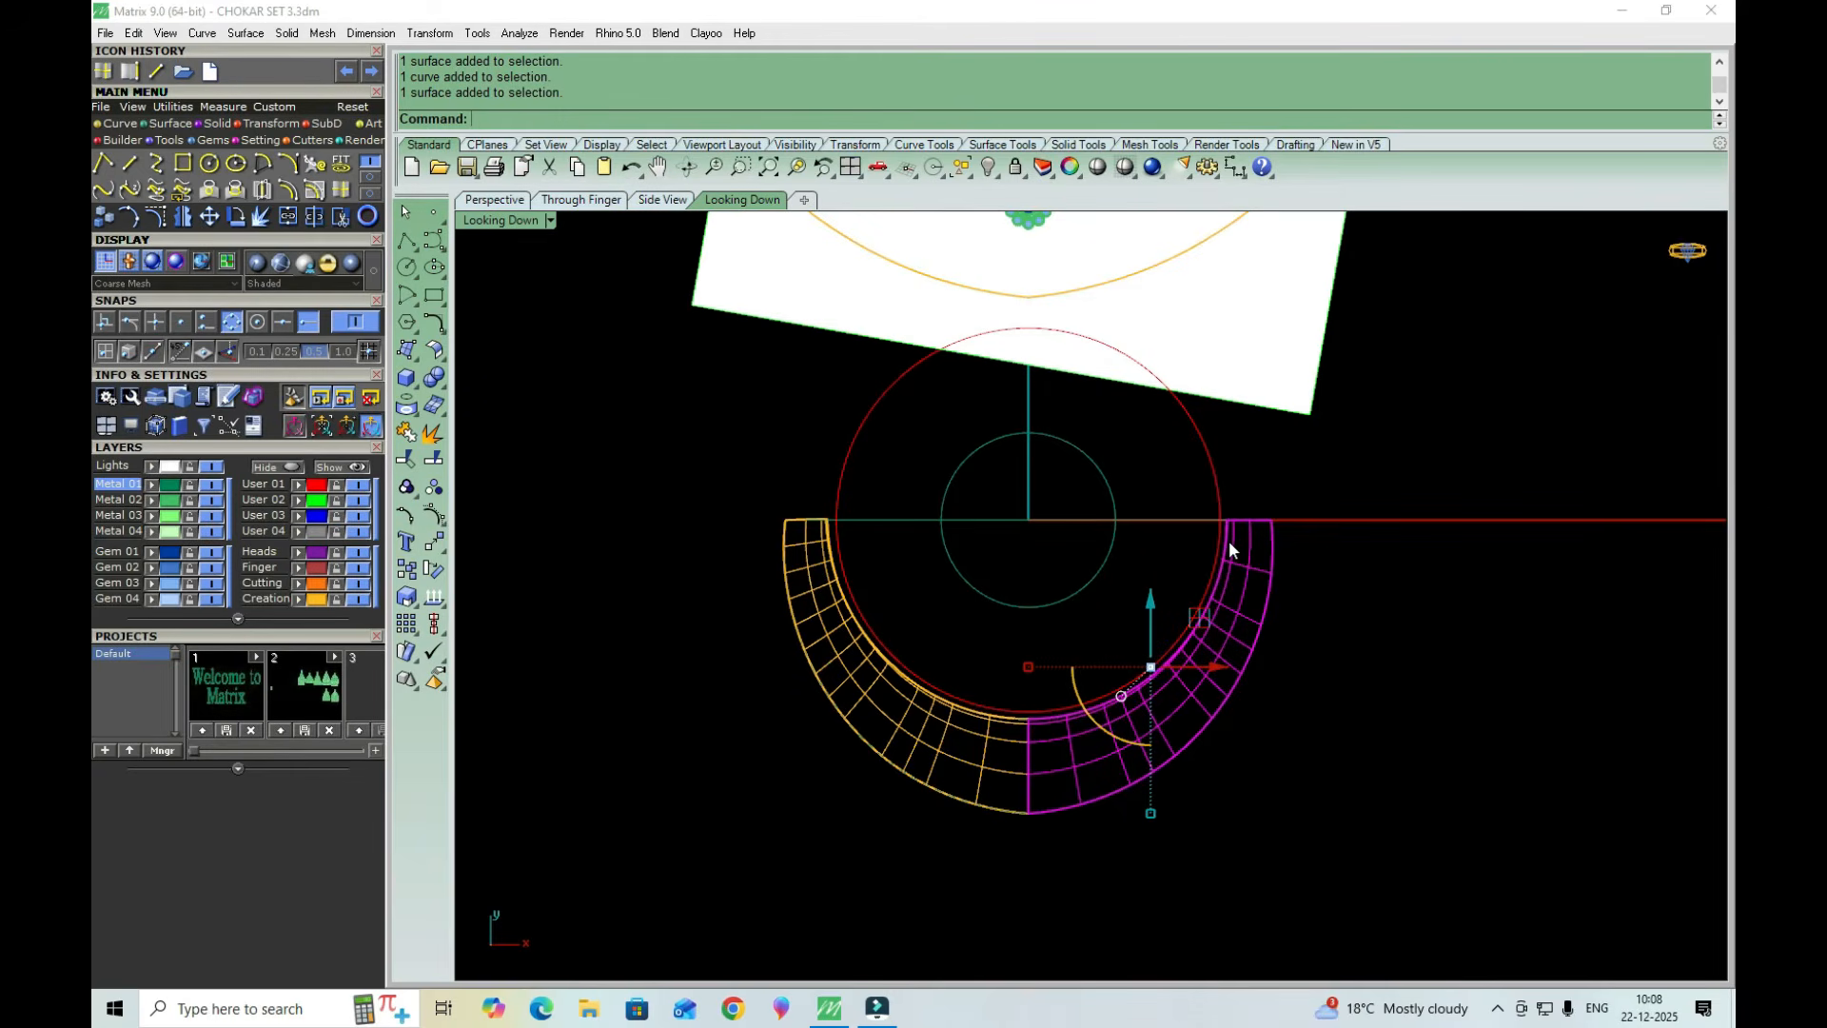
{"action": "scroll", "coordinate": [1229, 540], "scroll_direction": "up", "scroll_amount": 2}
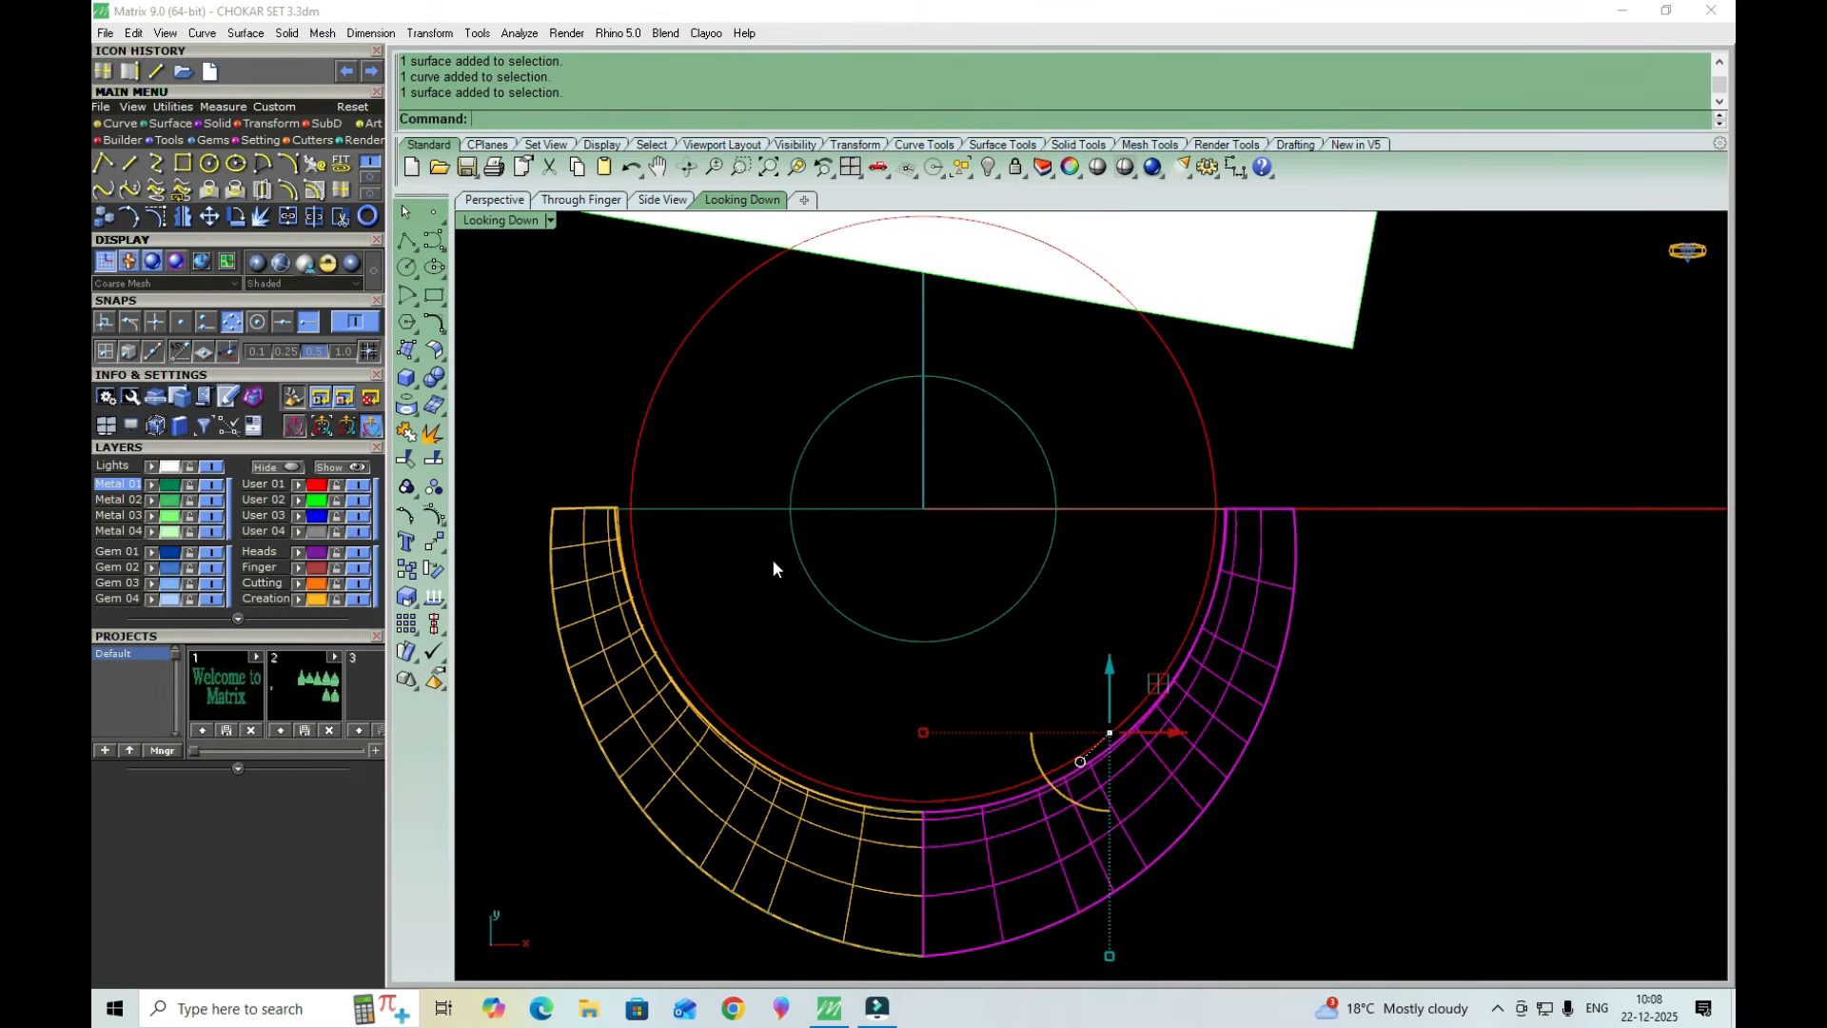
Examine how the yellow half's inner edge and end line up with the red circle and the horizontal axis
{"action": "scroll", "coordinate": [624, 510], "scroll_direction": "up", "scroll_amount": 3}
{"action": "scroll", "coordinate": [631, 510], "scroll_direction": "down", "scroll_amount": 2}
{"action": "key", "text": "Escape"}
{"action": "scroll", "coordinate": [1215, 609], "scroll_direction": "up", "scroll_amount": 1}
{"action": "scroll", "coordinate": [1238, 579], "scroll_direction": "down", "scroll_amount": 4}
{"action": "scroll", "coordinate": [834, 544], "scroll_direction": "up", "scroll_amount": 4}
{"action": "scroll", "coordinate": [834, 545], "scroll_direction": "up", "scroll_amount": 2}
{"action": "left_click", "coordinate": [846, 559]}
{"action": "right_click", "coordinate": [810, 574]}
{"action": "scroll", "coordinate": [809, 574], "scroll_direction": "down", "scroll_amount": 2}
{"action": "scroll", "coordinate": [808, 573], "scroll_direction": "down", "scroll_amount": 2}
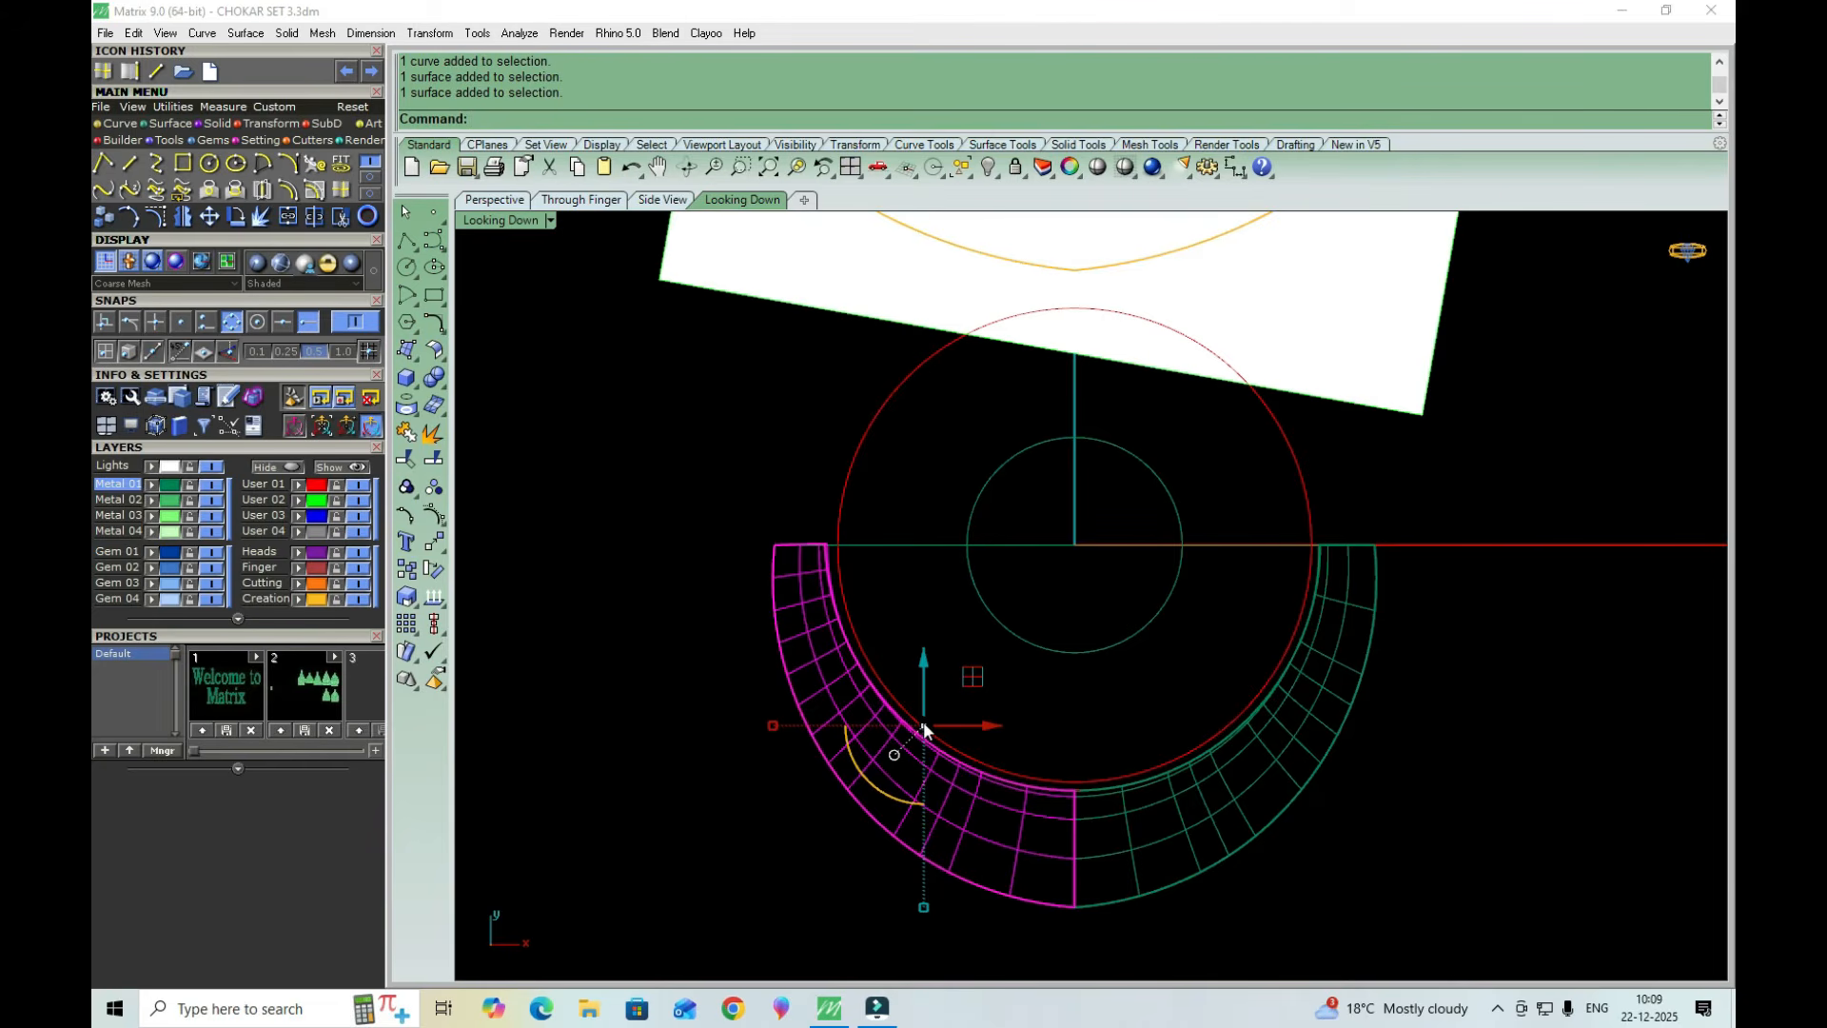
{"action": "scroll", "coordinate": [830, 546], "scroll_direction": "up", "scroll_amount": 2}
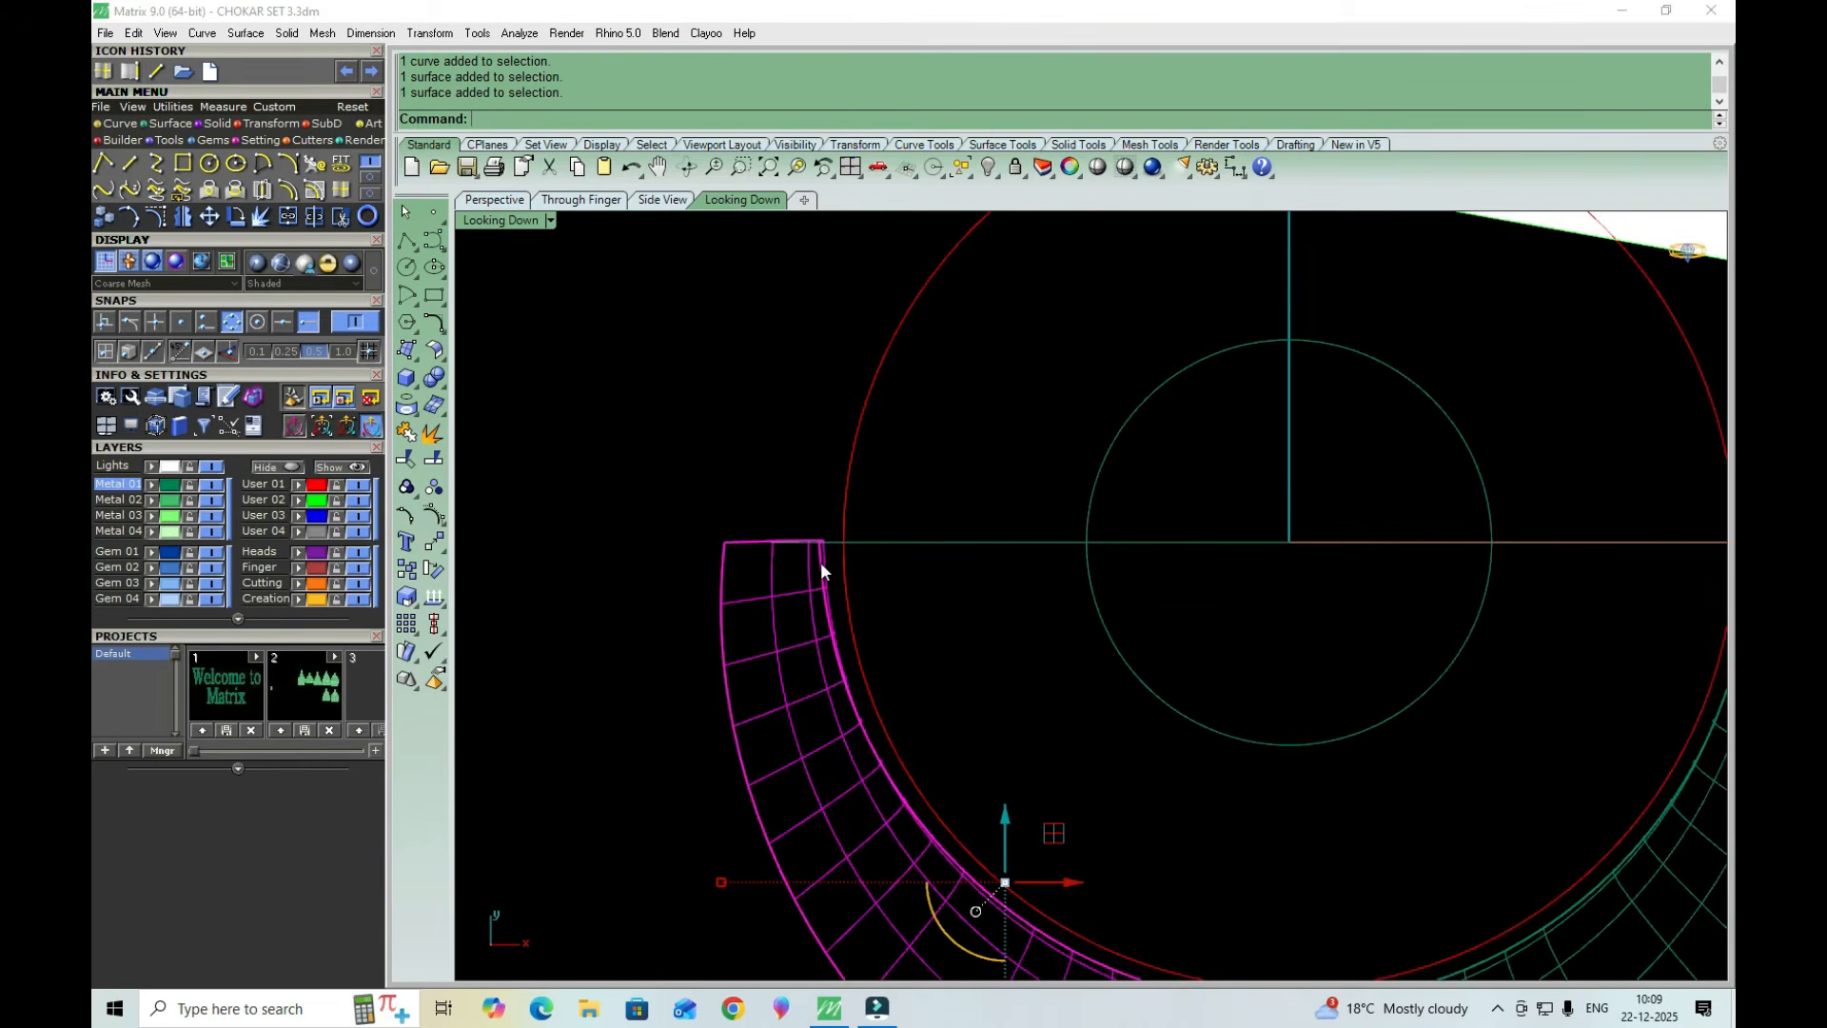
{"action": "scroll", "coordinate": [821, 561], "scroll_direction": "down", "scroll_amount": 2}
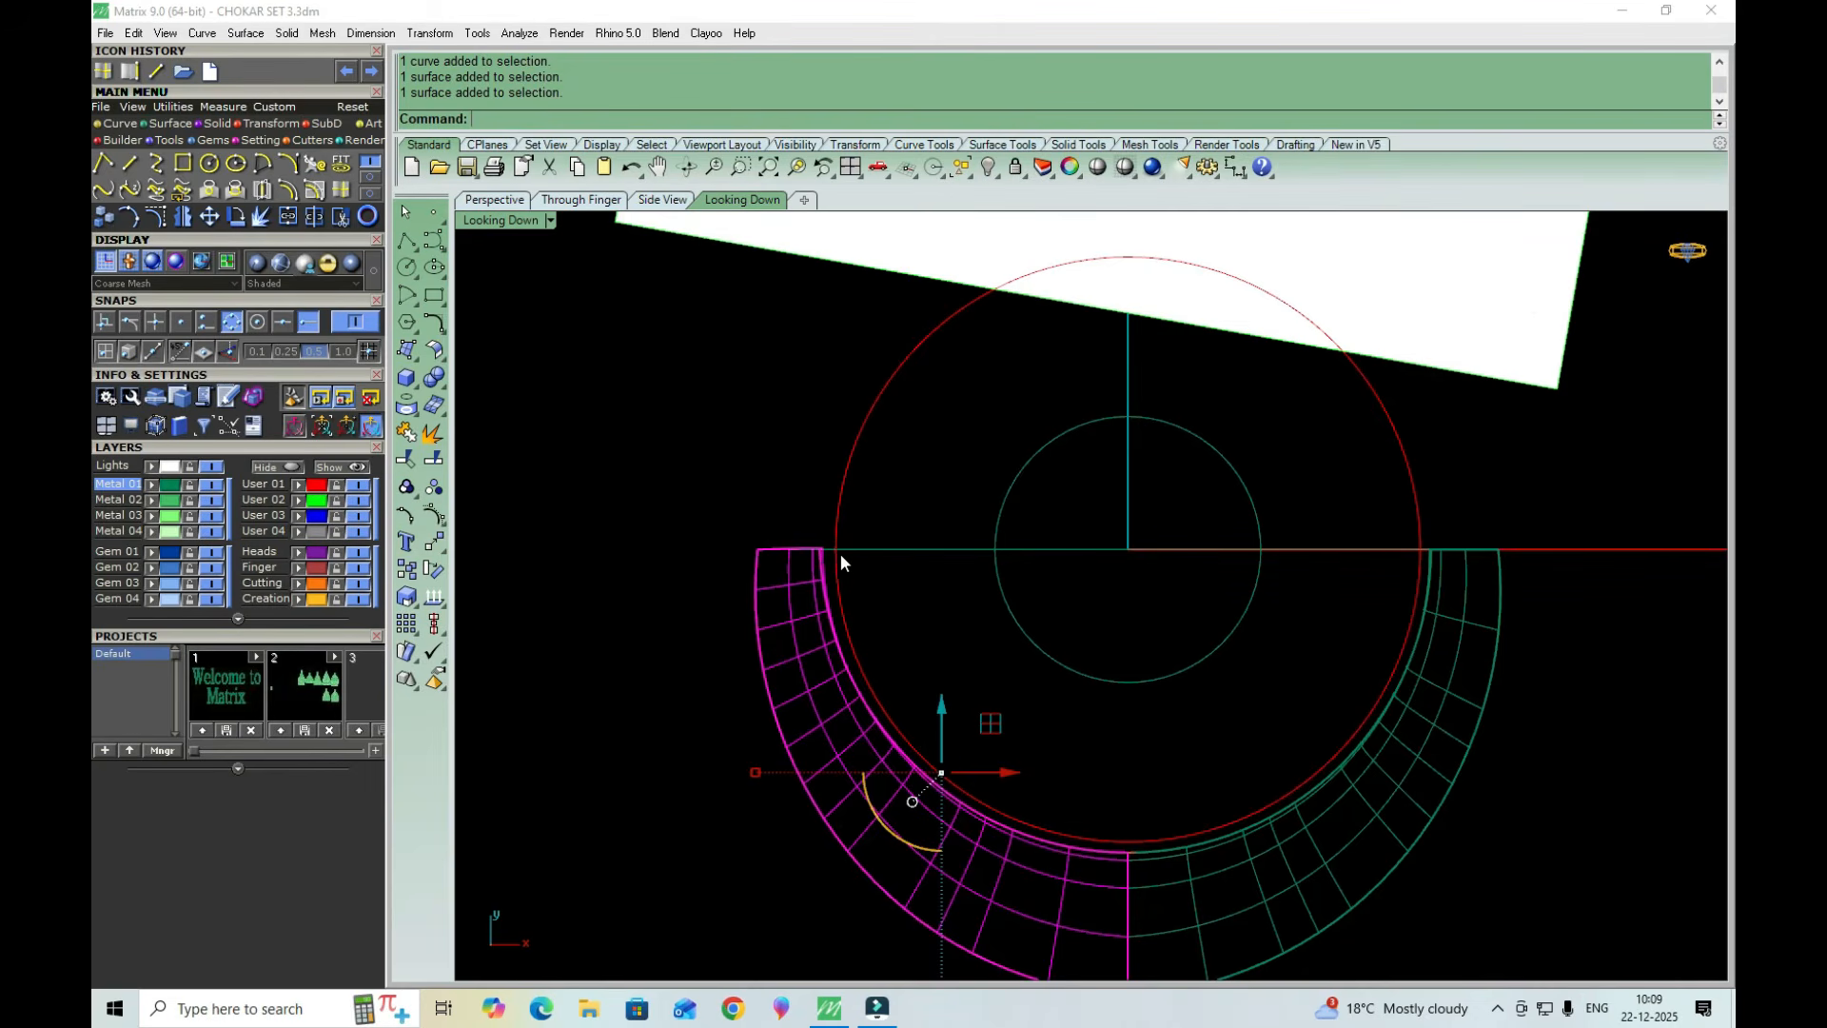
{"action": "scroll", "coordinate": [820, 548], "scroll_direction": "up", "scroll_amount": 2}
{"action": "scroll", "coordinate": [788, 540], "scroll_direction": "down", "scroll_amount": 2}
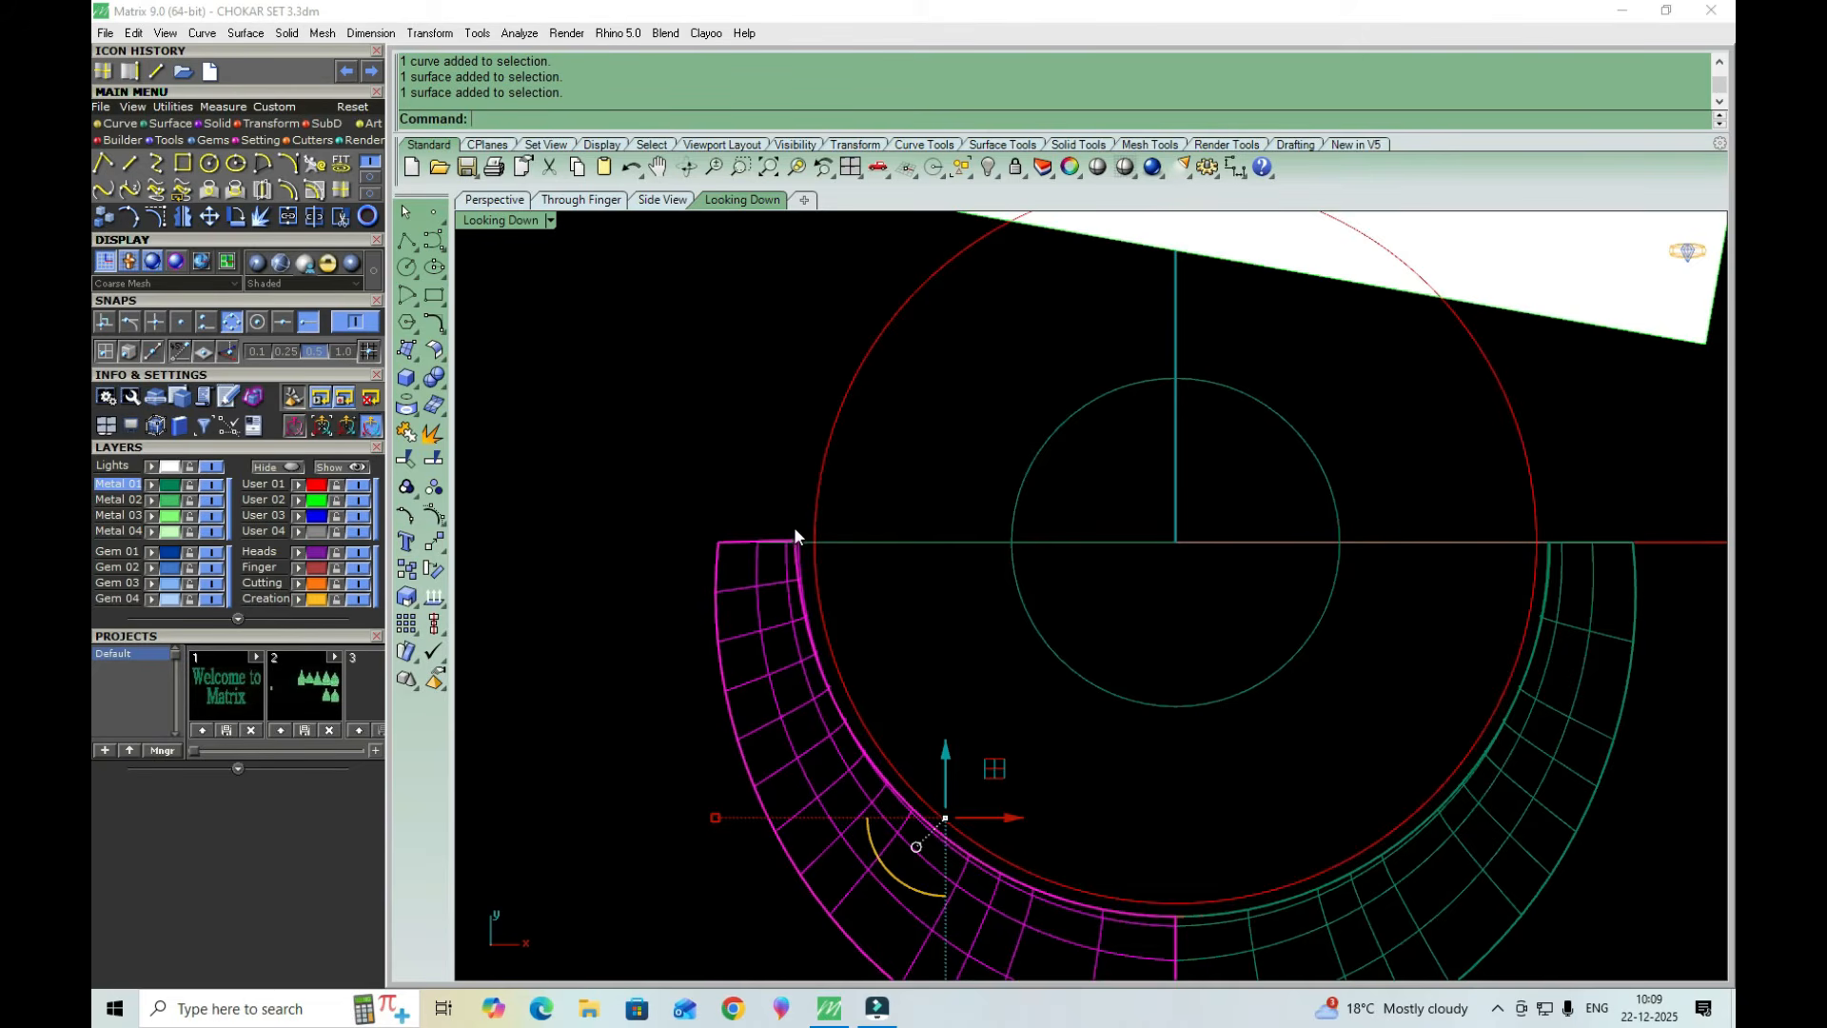
{"action": "scroll", "coordinate": [952, 590], "scroll_direction": "down", "scroll_amount": 5}
{"action": "scroll", "coordinate": [1342, 604], "scroll_direction": "up", "scroll_amount": 3}
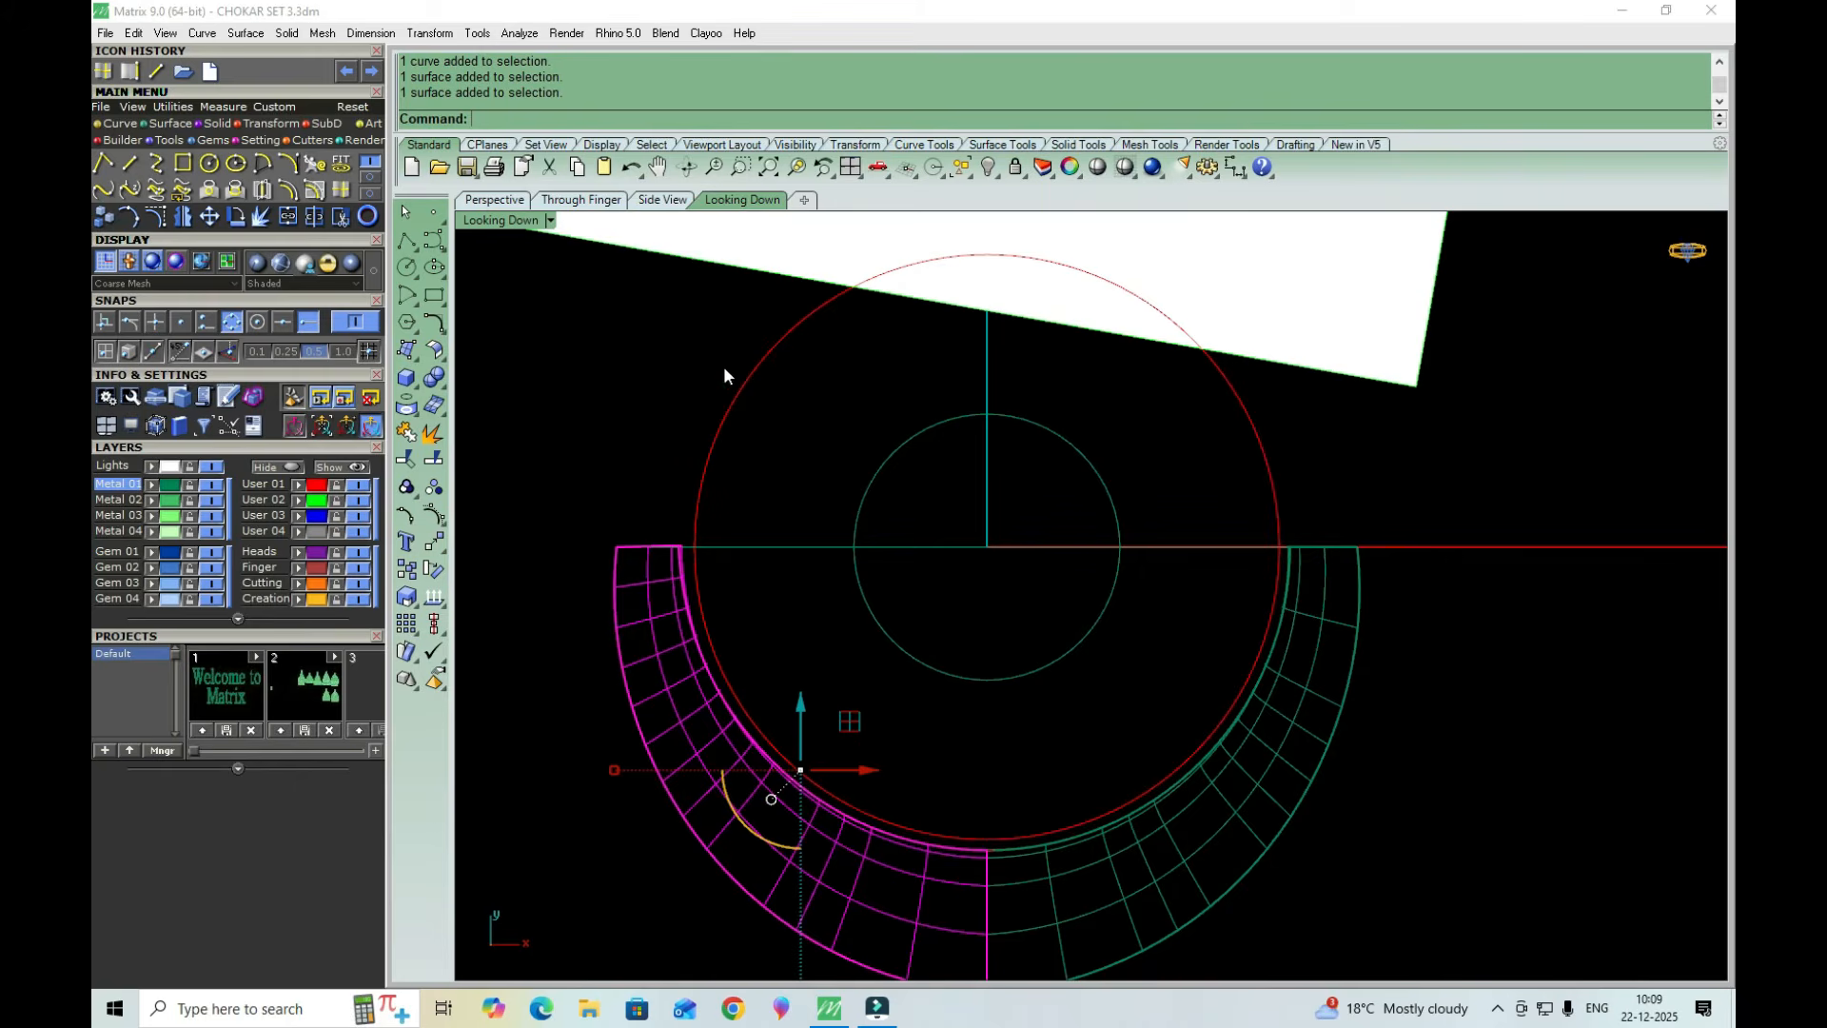
Compare the flat choker outline on the reference sheet with the red circle and the swept halves
{"action": "left_click", "coordinate": [733, 404]}
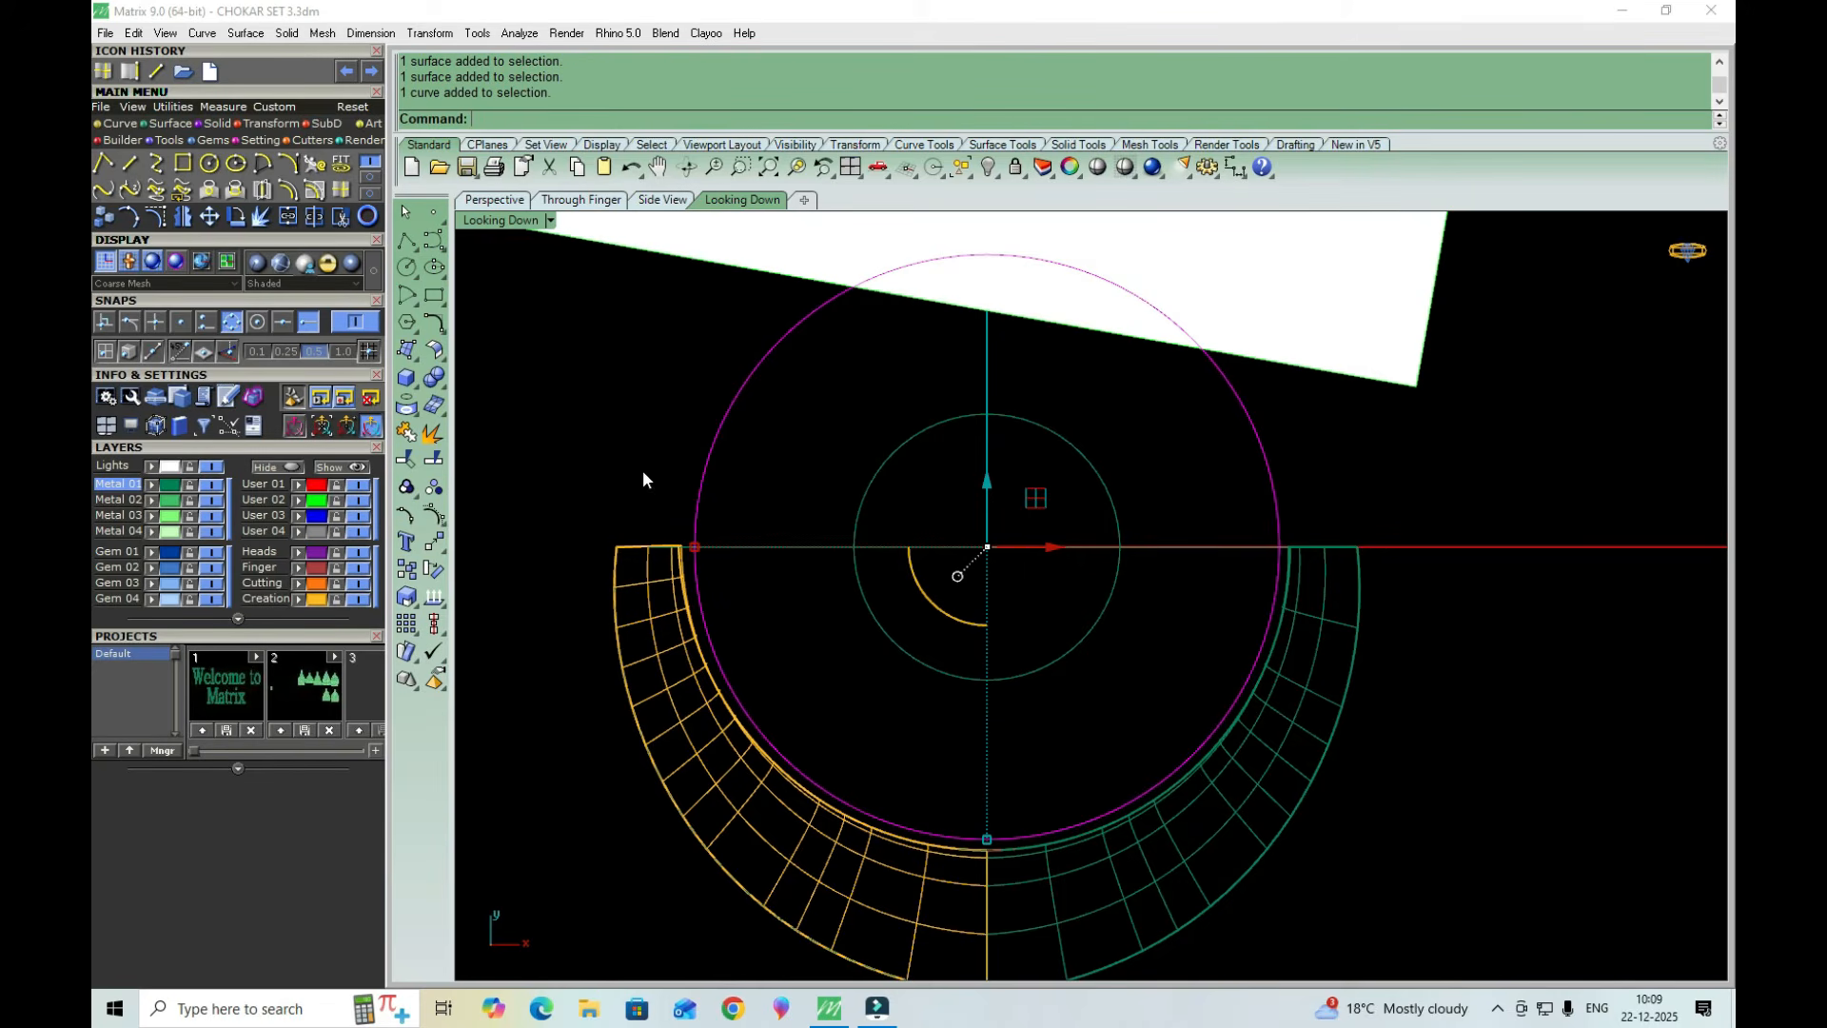
{"action": "key", "text": "Escape"}
{"action": "left_click", "coordinate": [660, 704]}
{"action": "scroll", "coordinate": [1028, 768], "scroll_direction": "down", "scroll_amount": 4}
{"action": "scroll", "coordinate": [1094, 523], "scroll_direction": "up", "scroll_amount": 4}
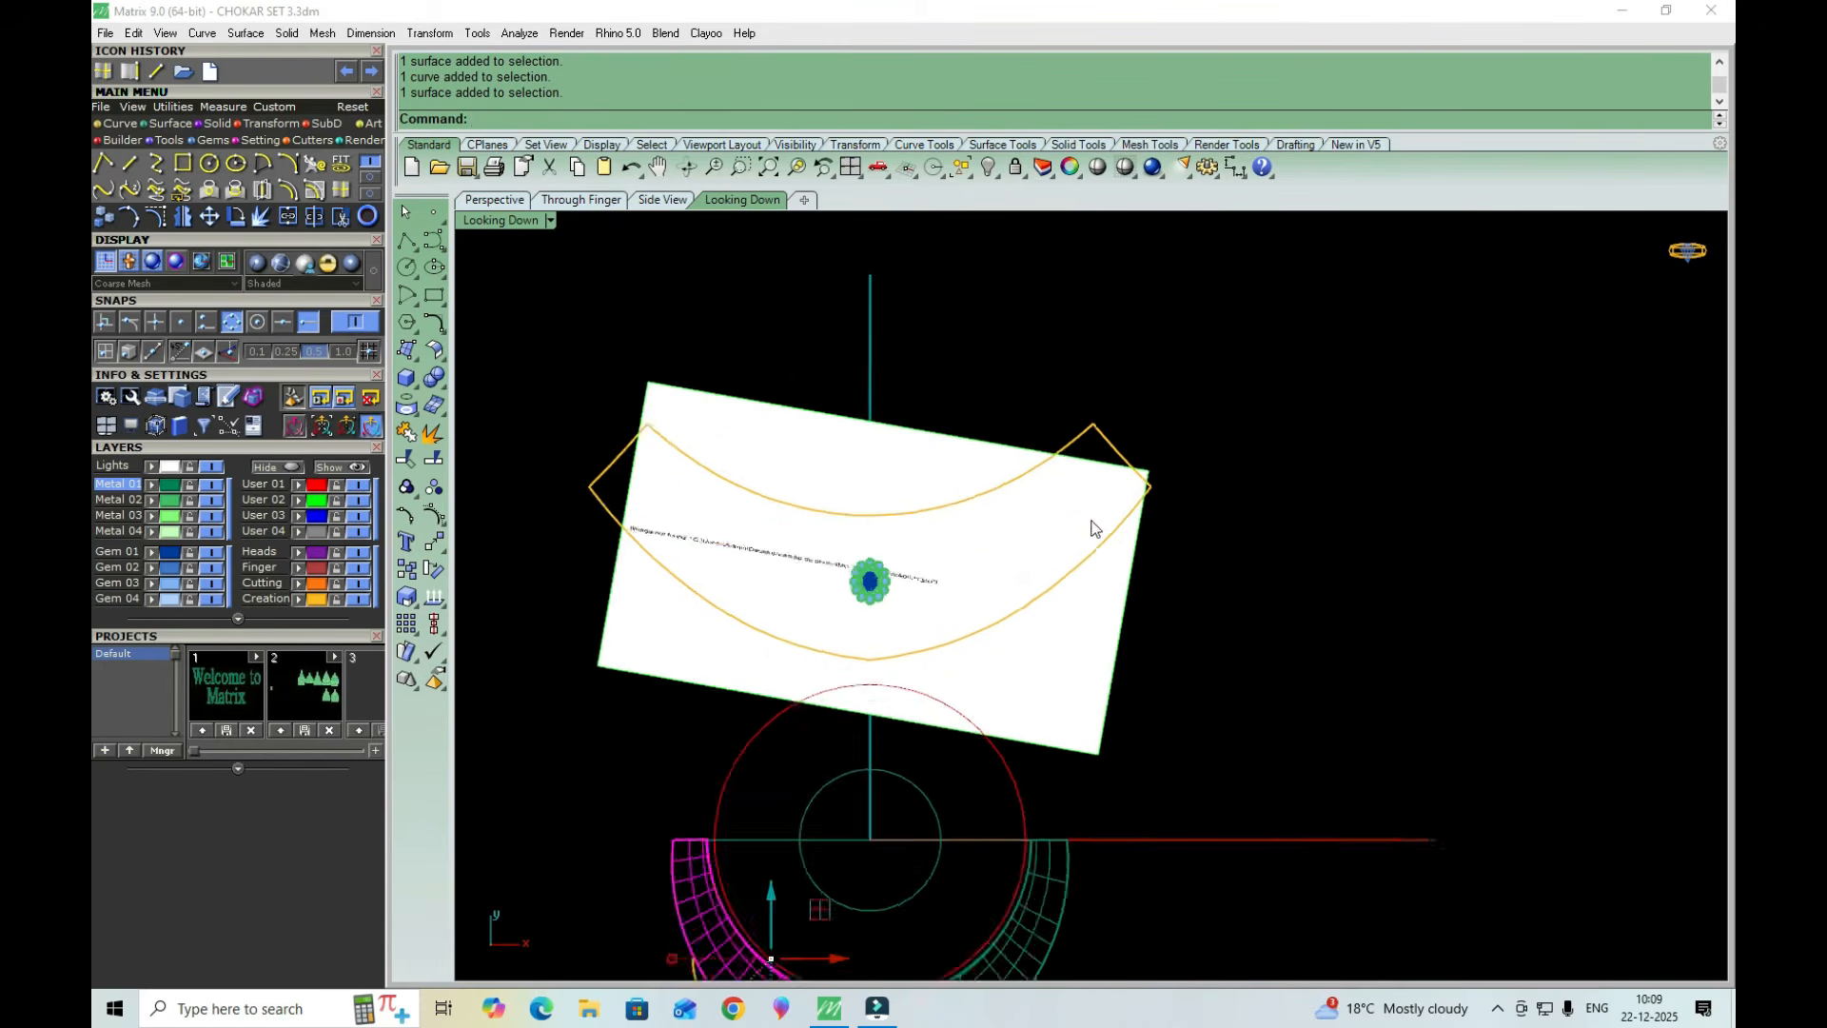
{"action": "left_click", "coordinate": [1106, 409]}
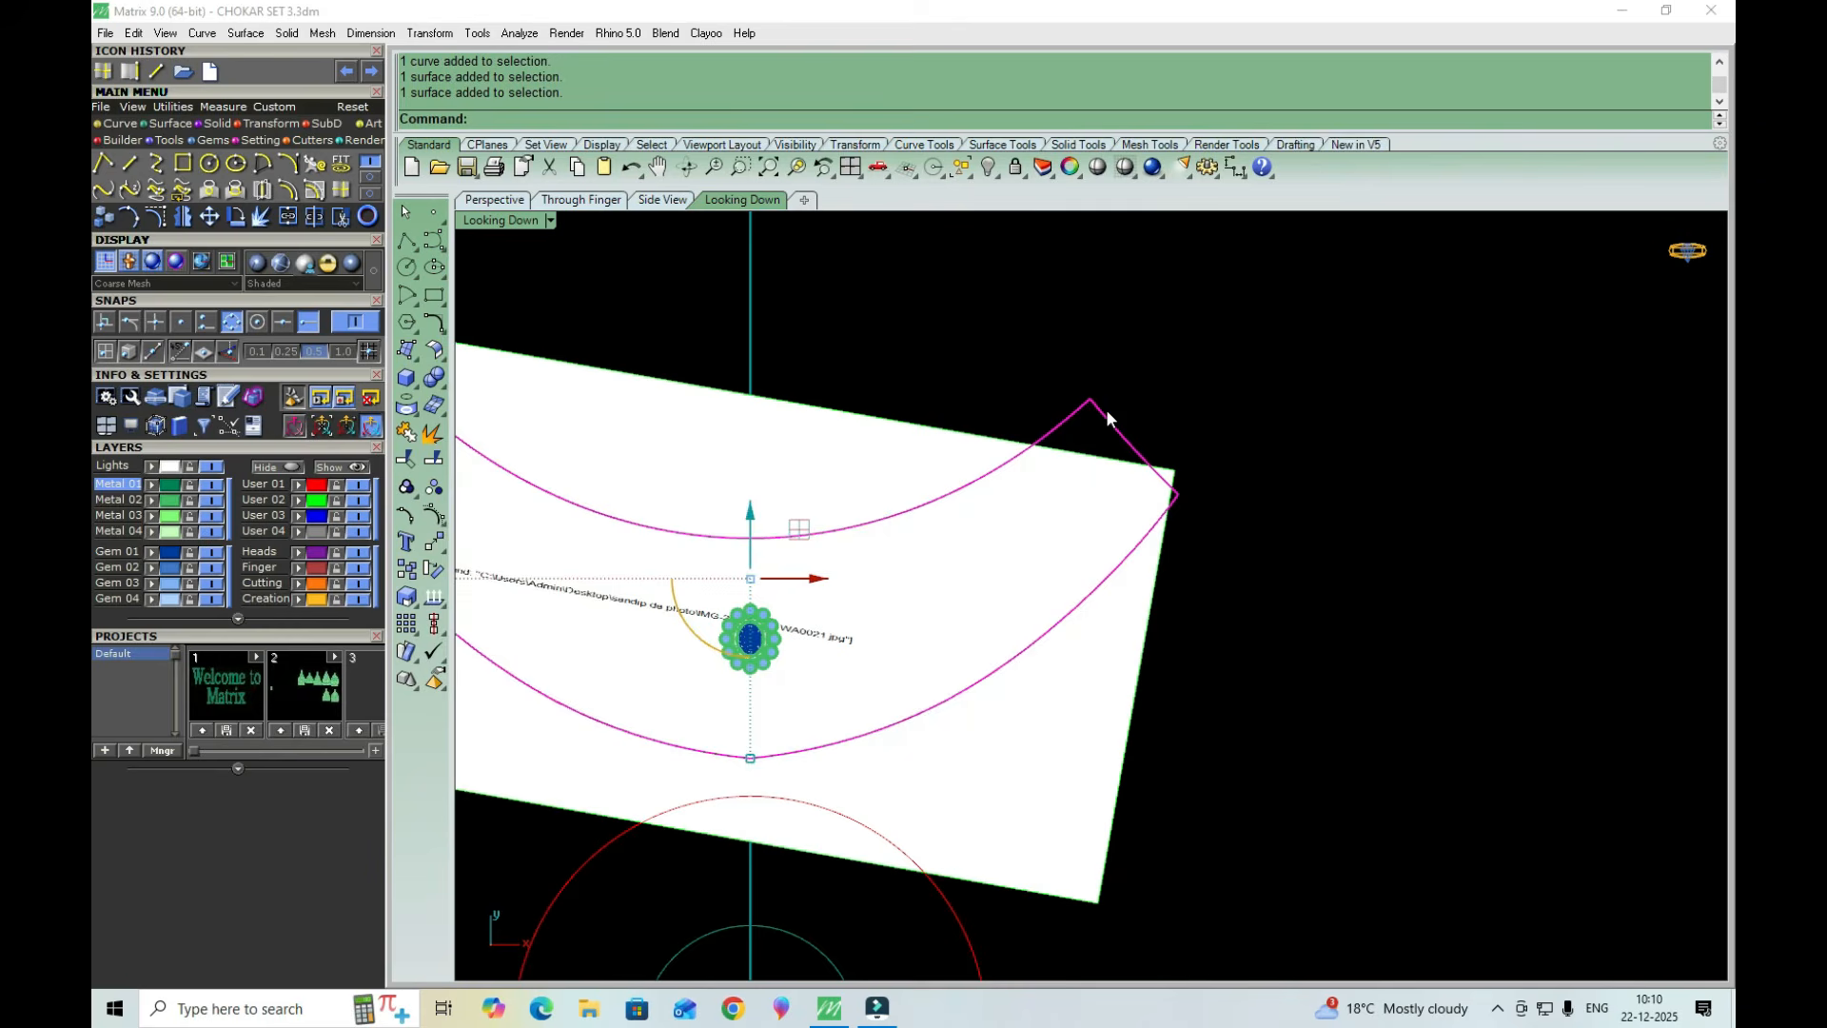
{"action": "scroll", "coordinate": [1104, 414], "scroll_direction": "down", "scroll_amount": 2}
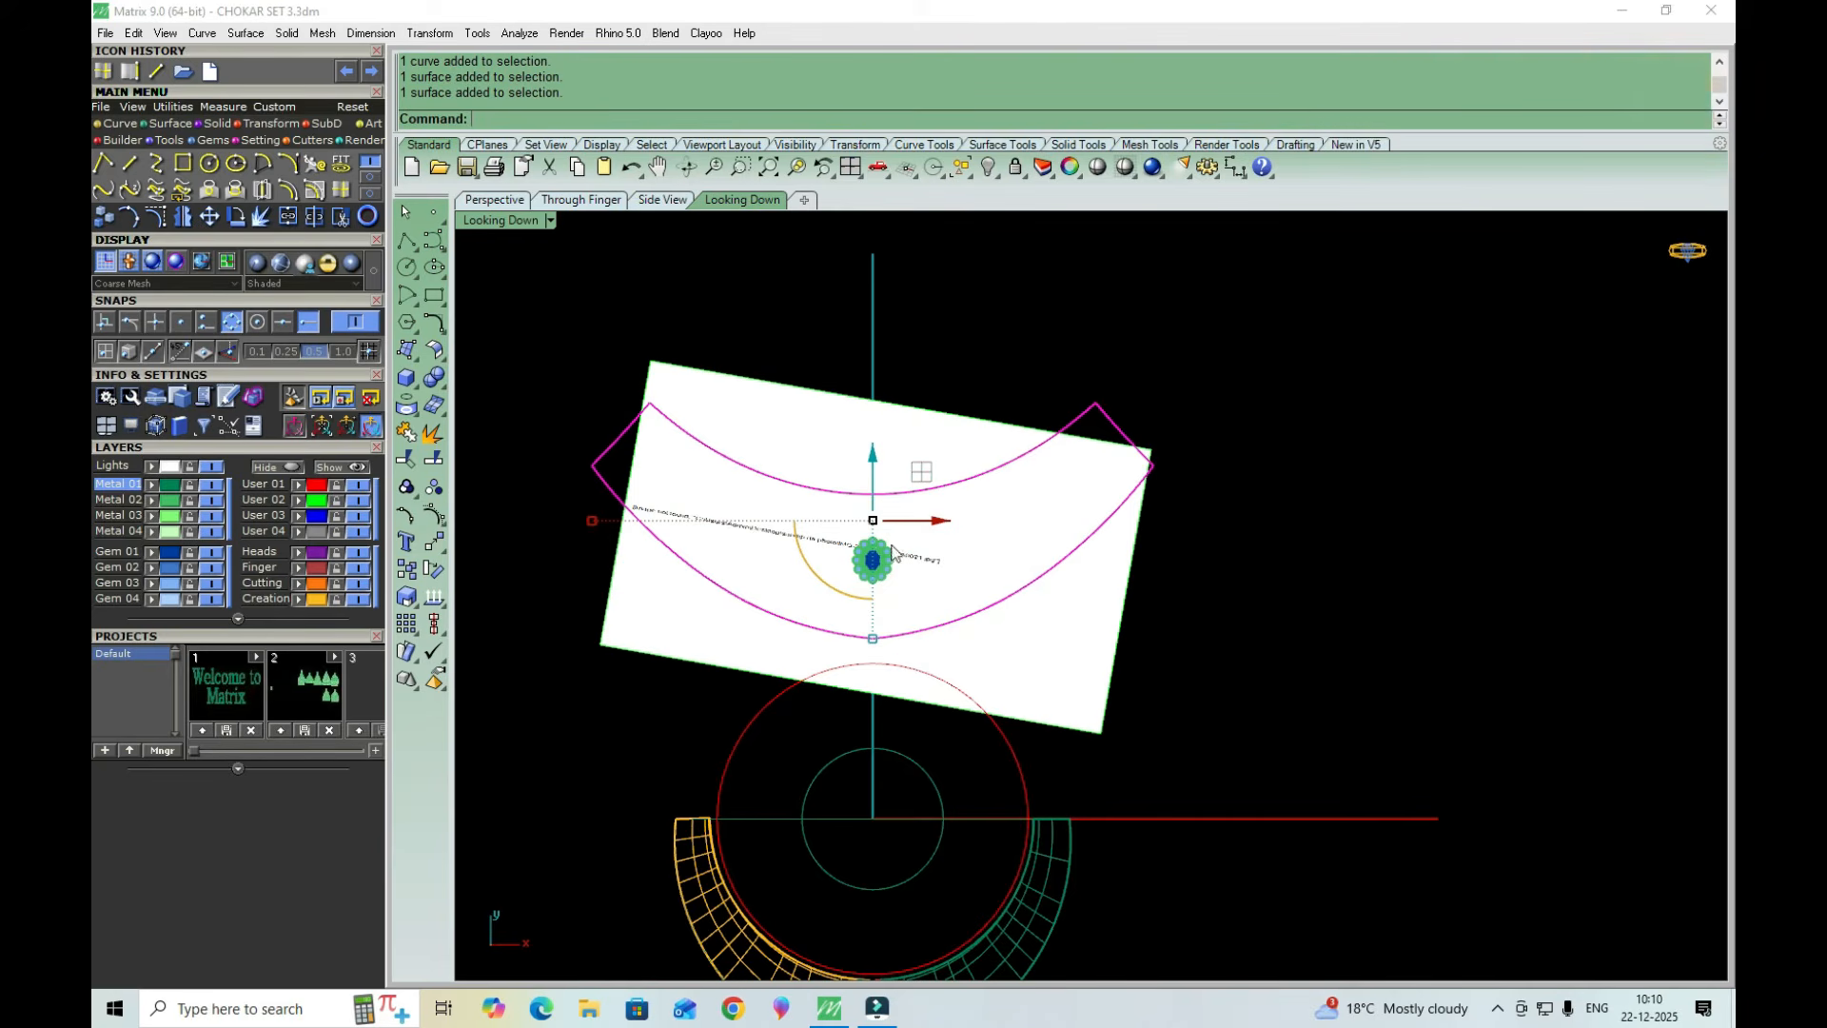
{"action": "scroll", "coordinate": [1038, 540], "scroll_direction": "up", "scroll_amount": 3}
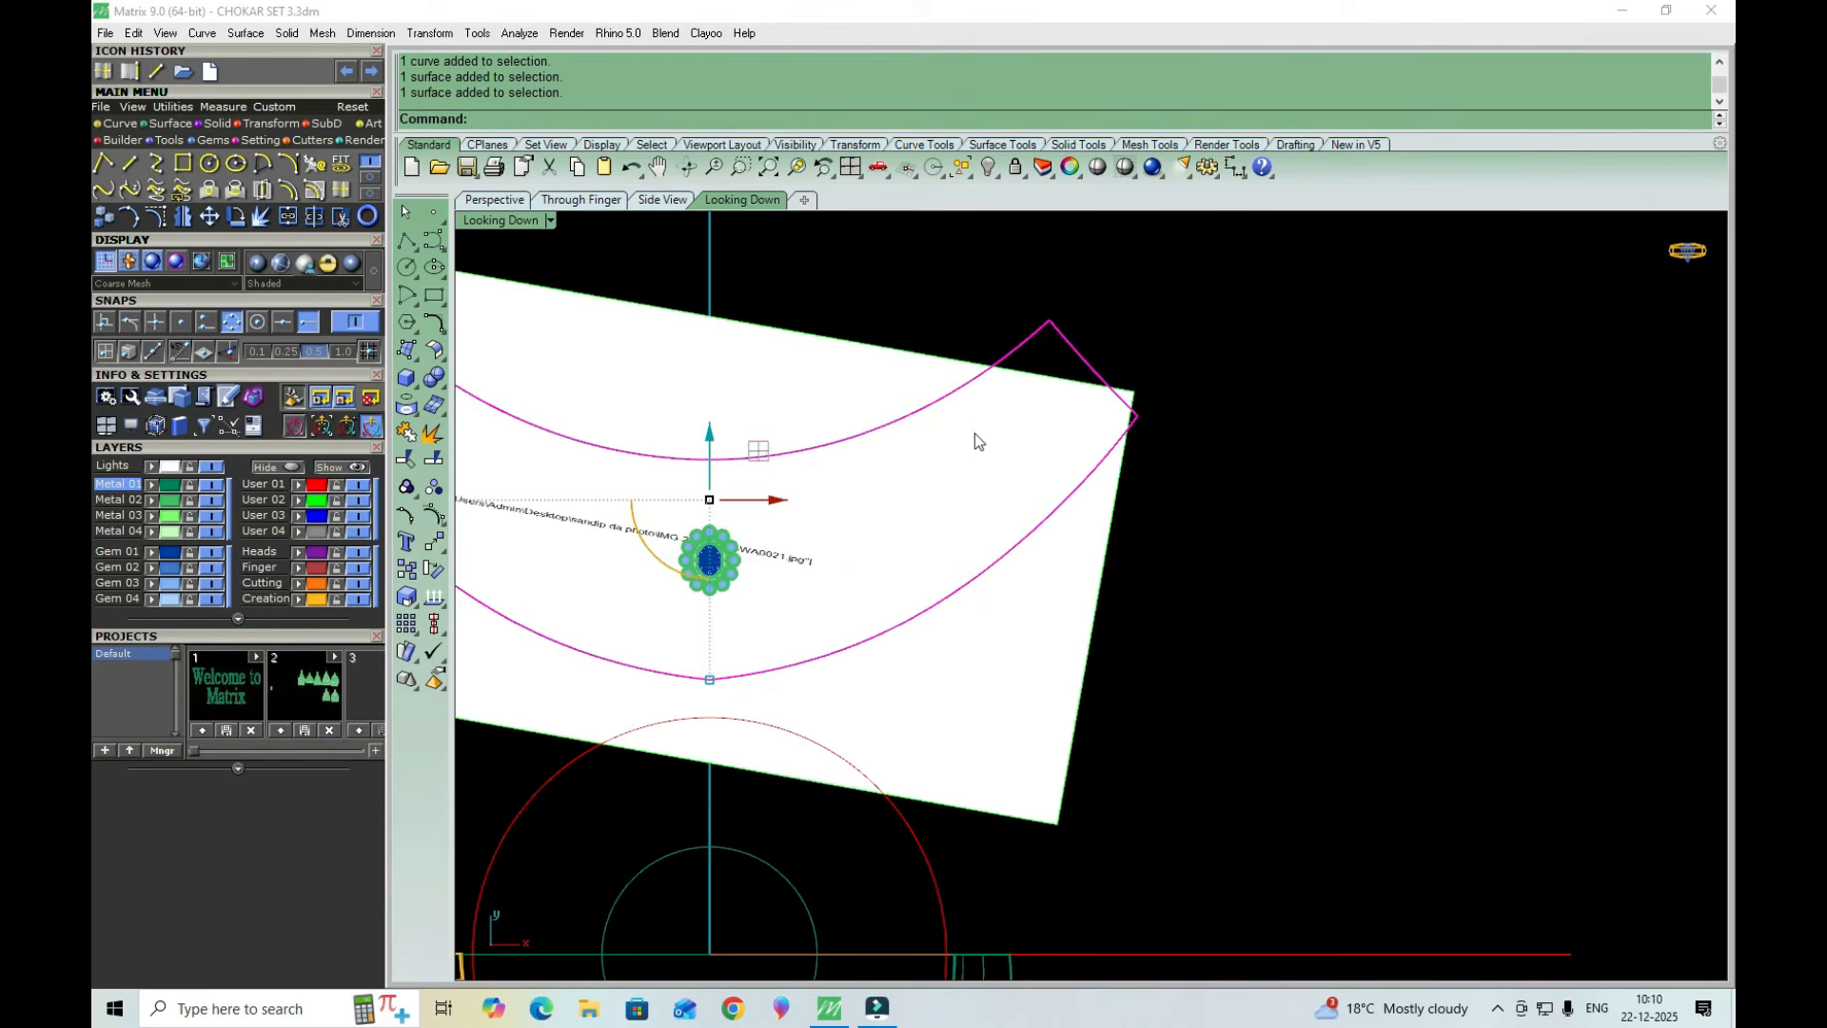
{"action": "scroll", "coordinate": [963, 425], "scroll_direction": "down", "scroll_amount": 2}
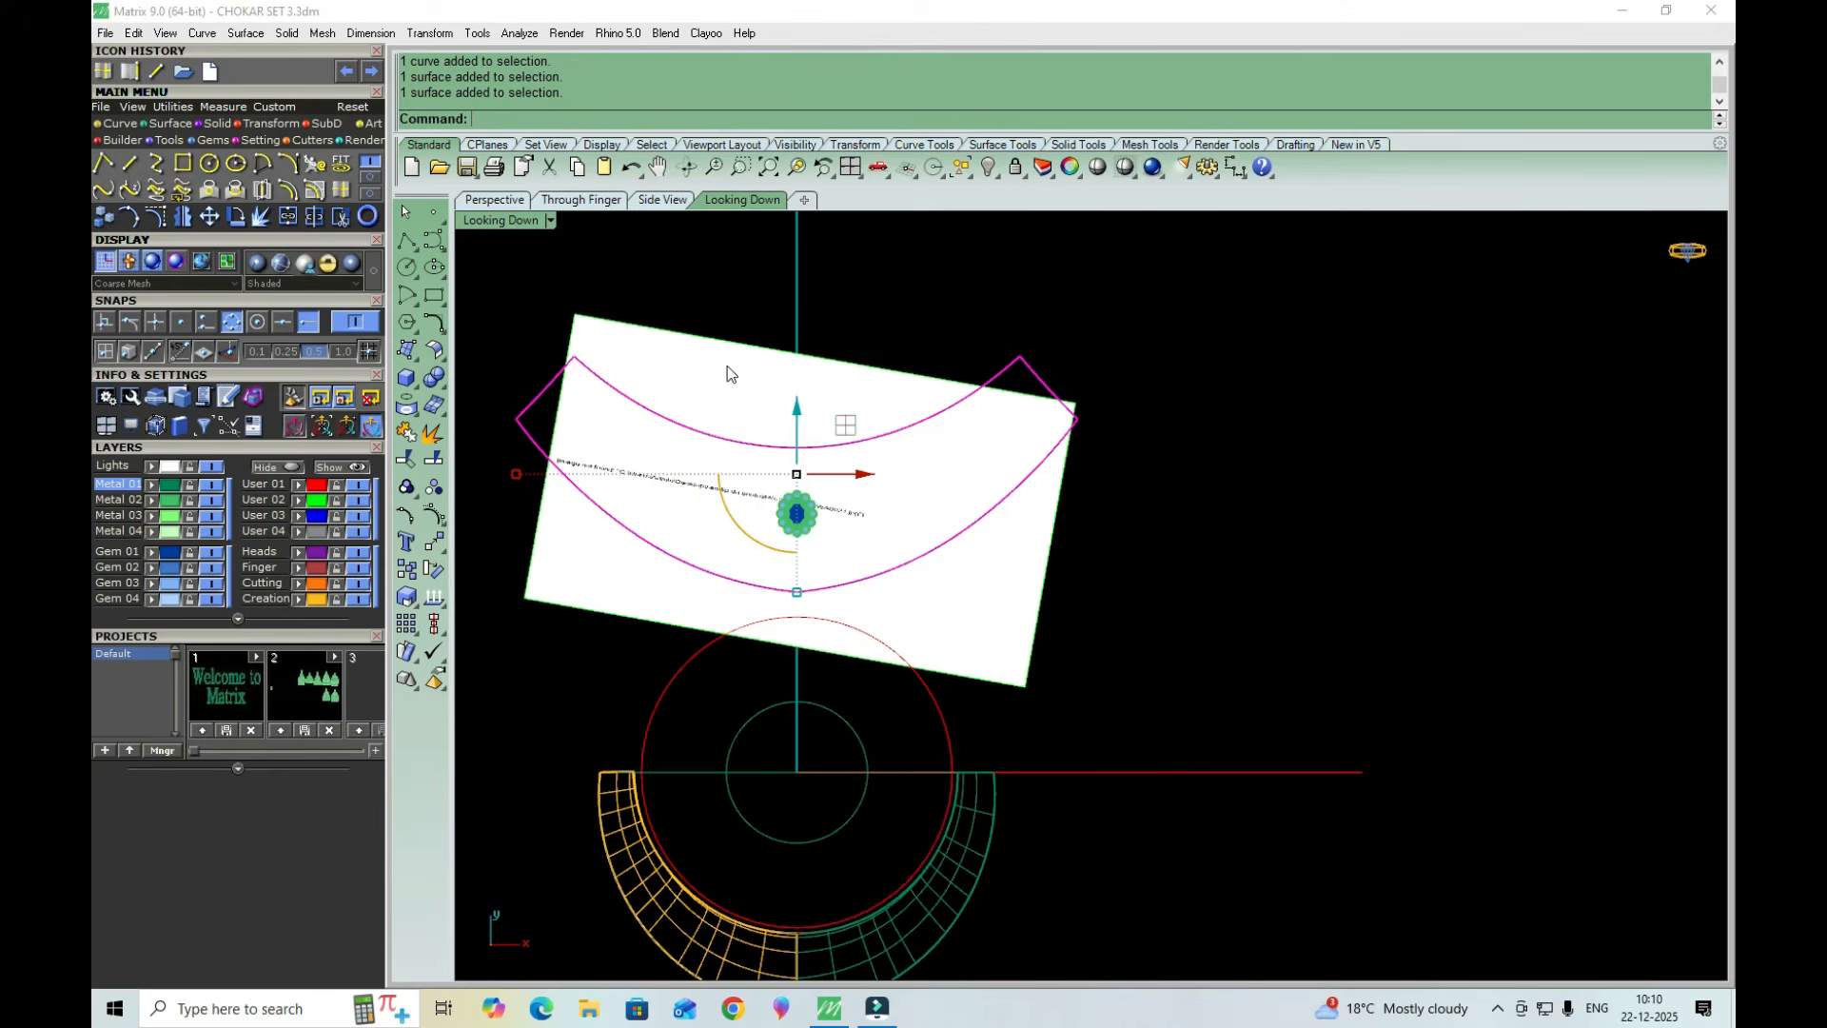
{"action": "right_click_drag", "start_coordinate": [757, 510], "coordinate": [763, 569]}
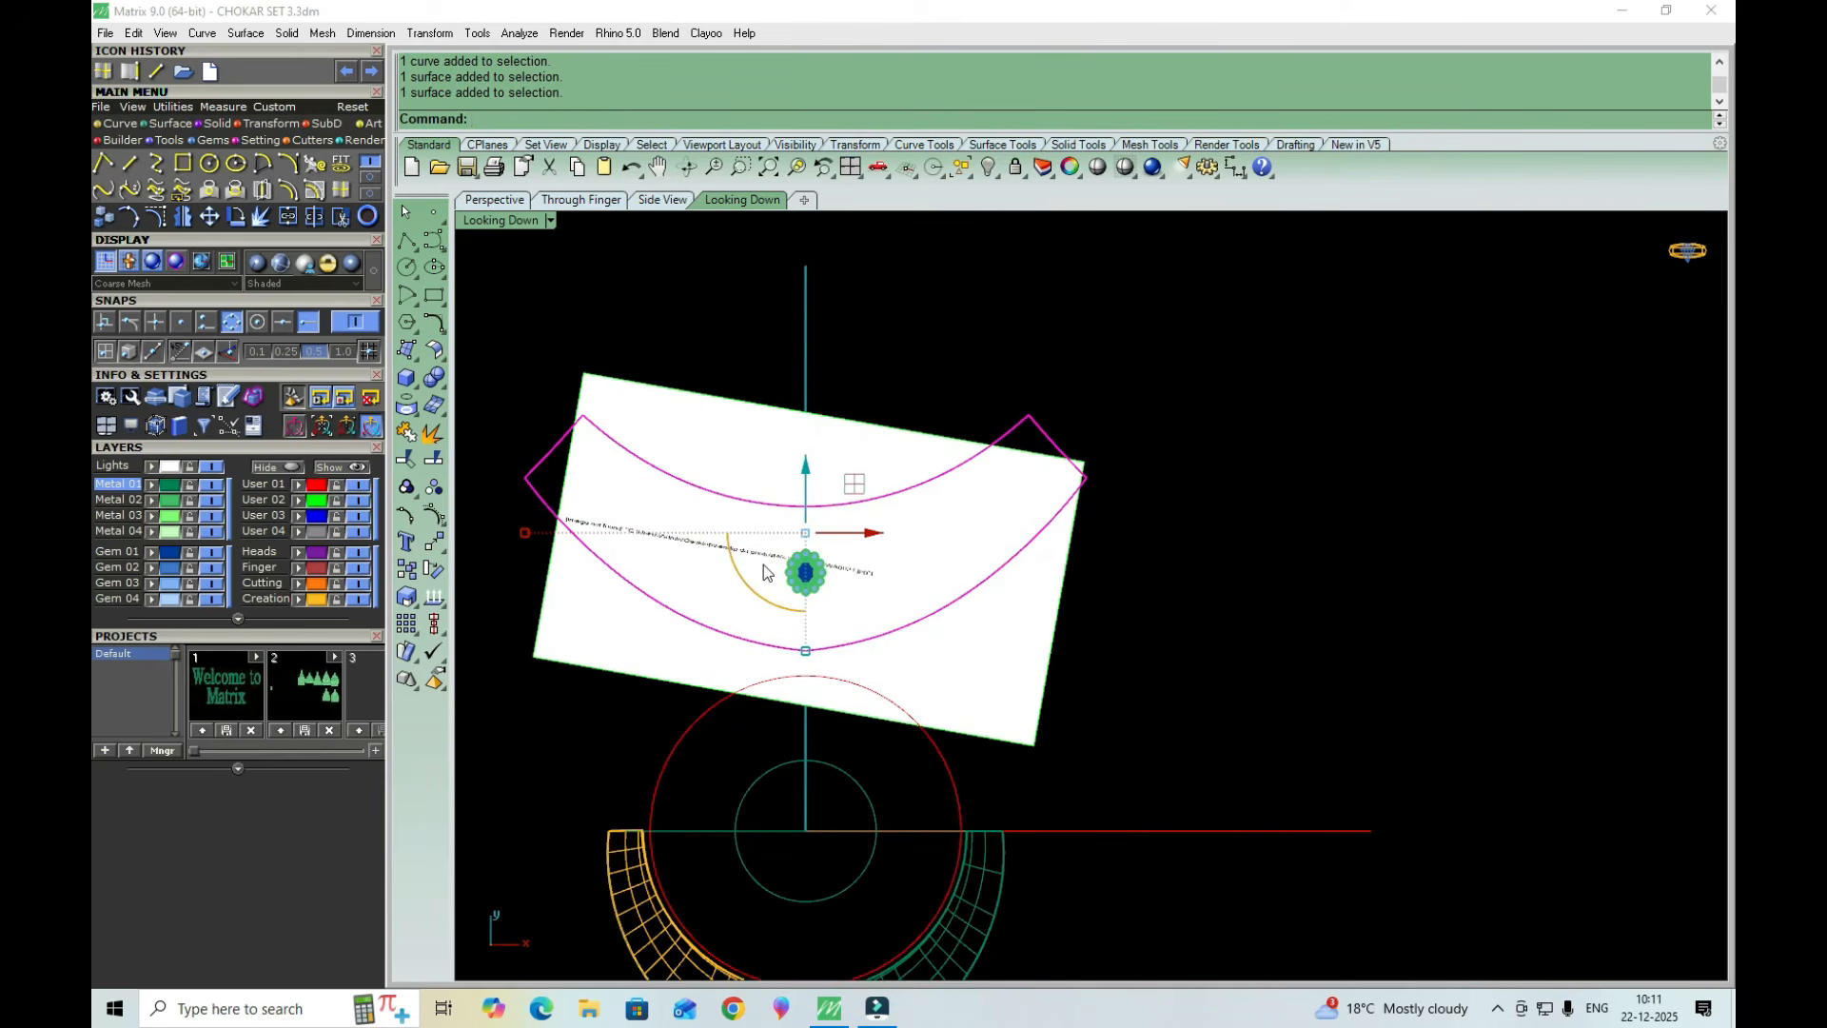
{"action": "scroll", "coordinate": [872, 483], "scroll_direction": "down", "scroll_amount": 5}
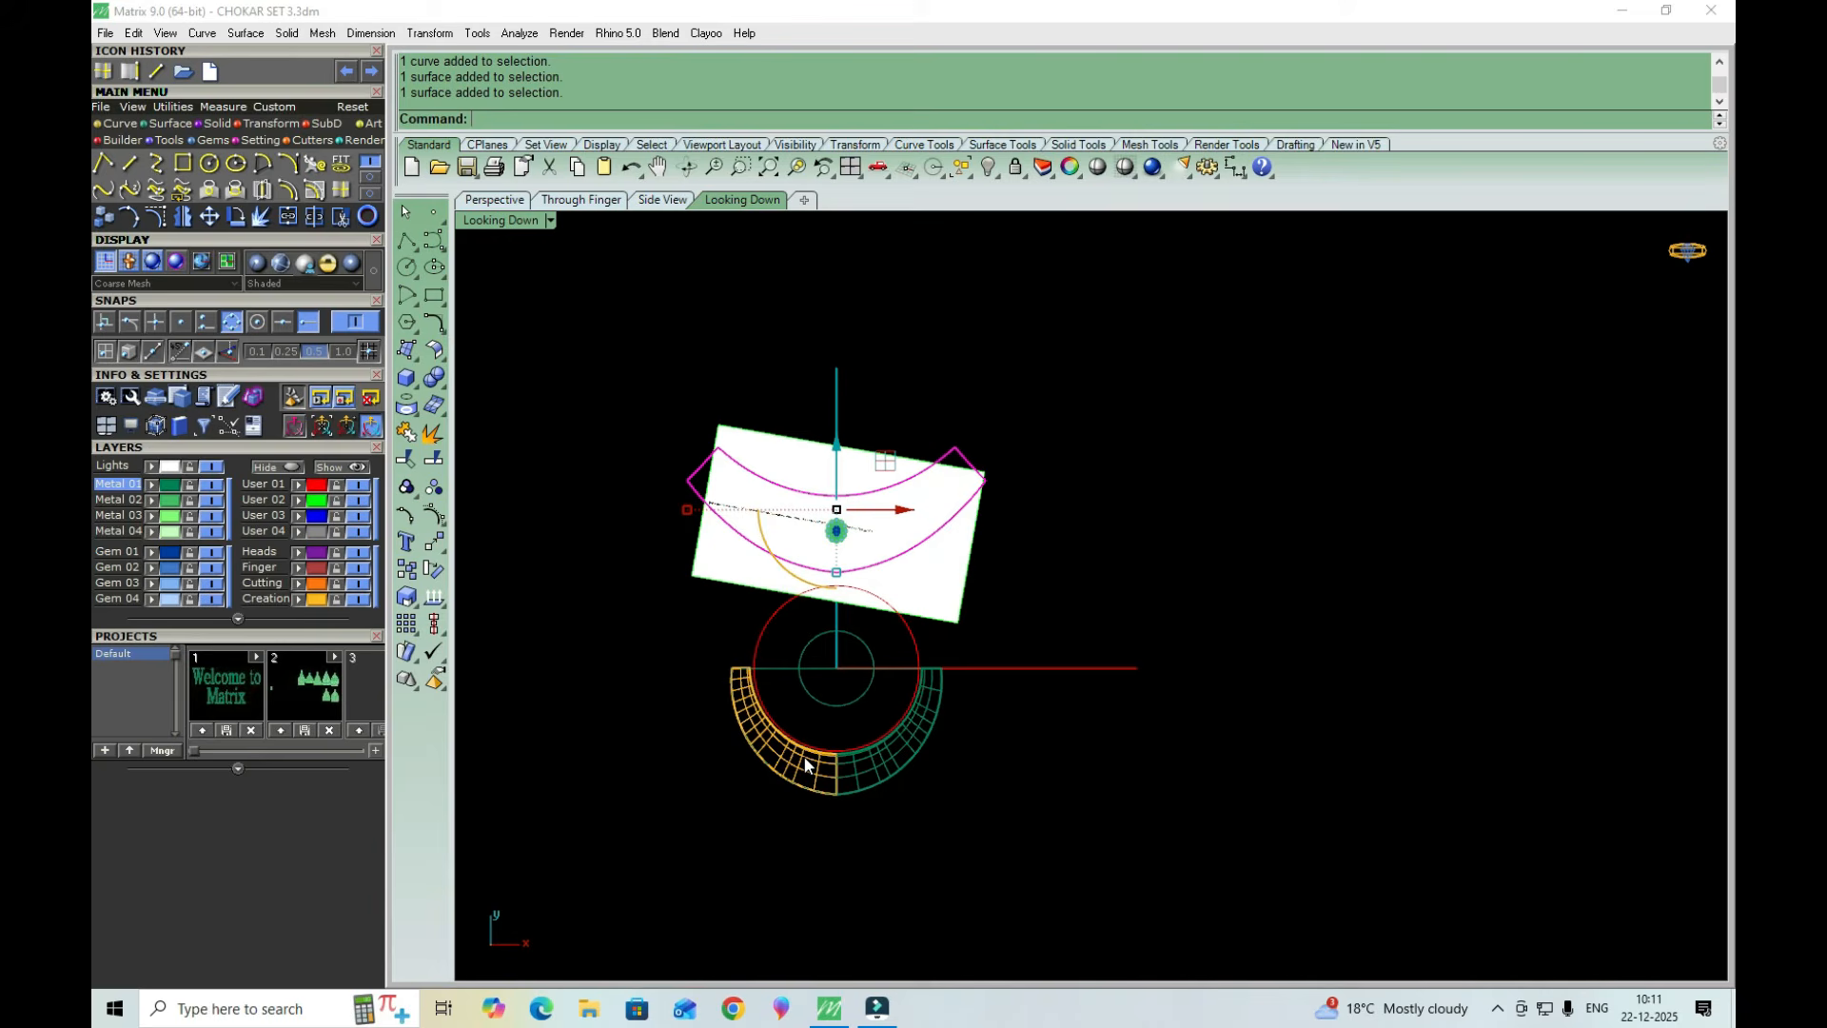
{"action": "scroll", "coordinate": [885, 683], "scroll_direction": "down", "scroll_amount": 3}
{"action": "scroll", "coordinate": [893, 683], "scroll_direction": "up", "scroll_amount": 5}
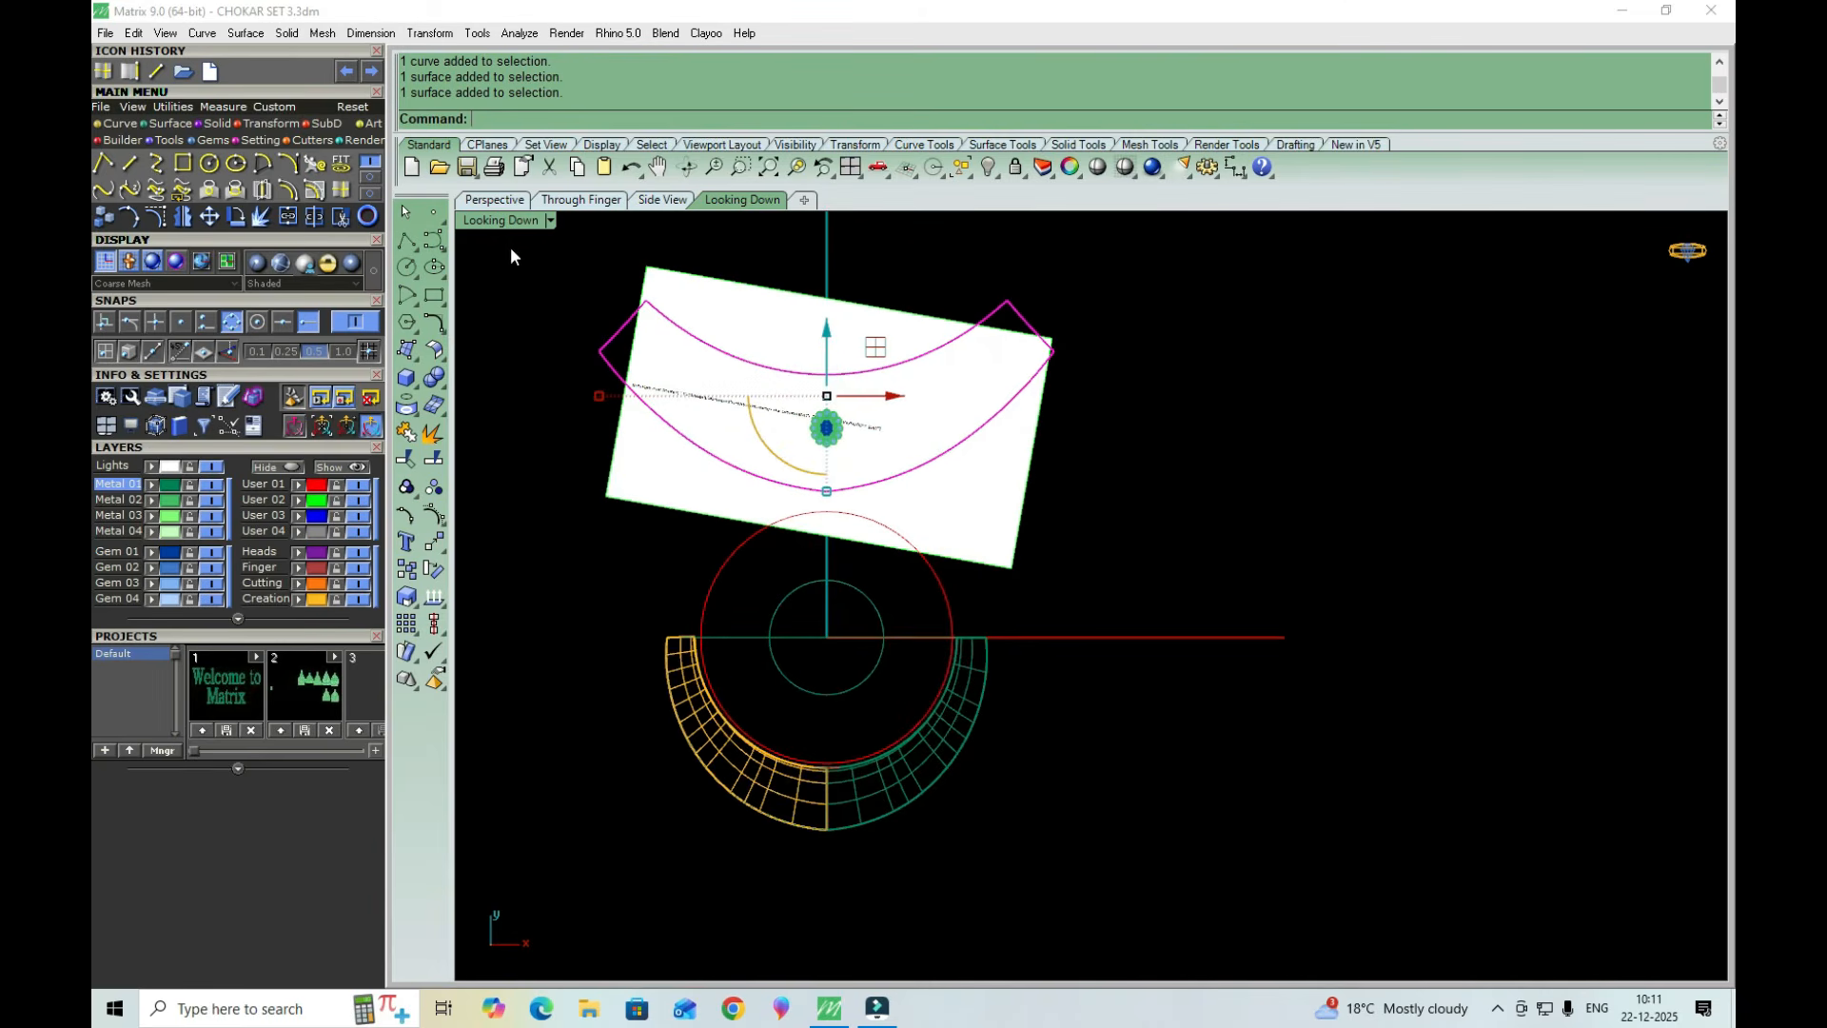
Return to a maximized Perspective view showing both swept halves
{"action": "key", "text": "ctrl+m"}
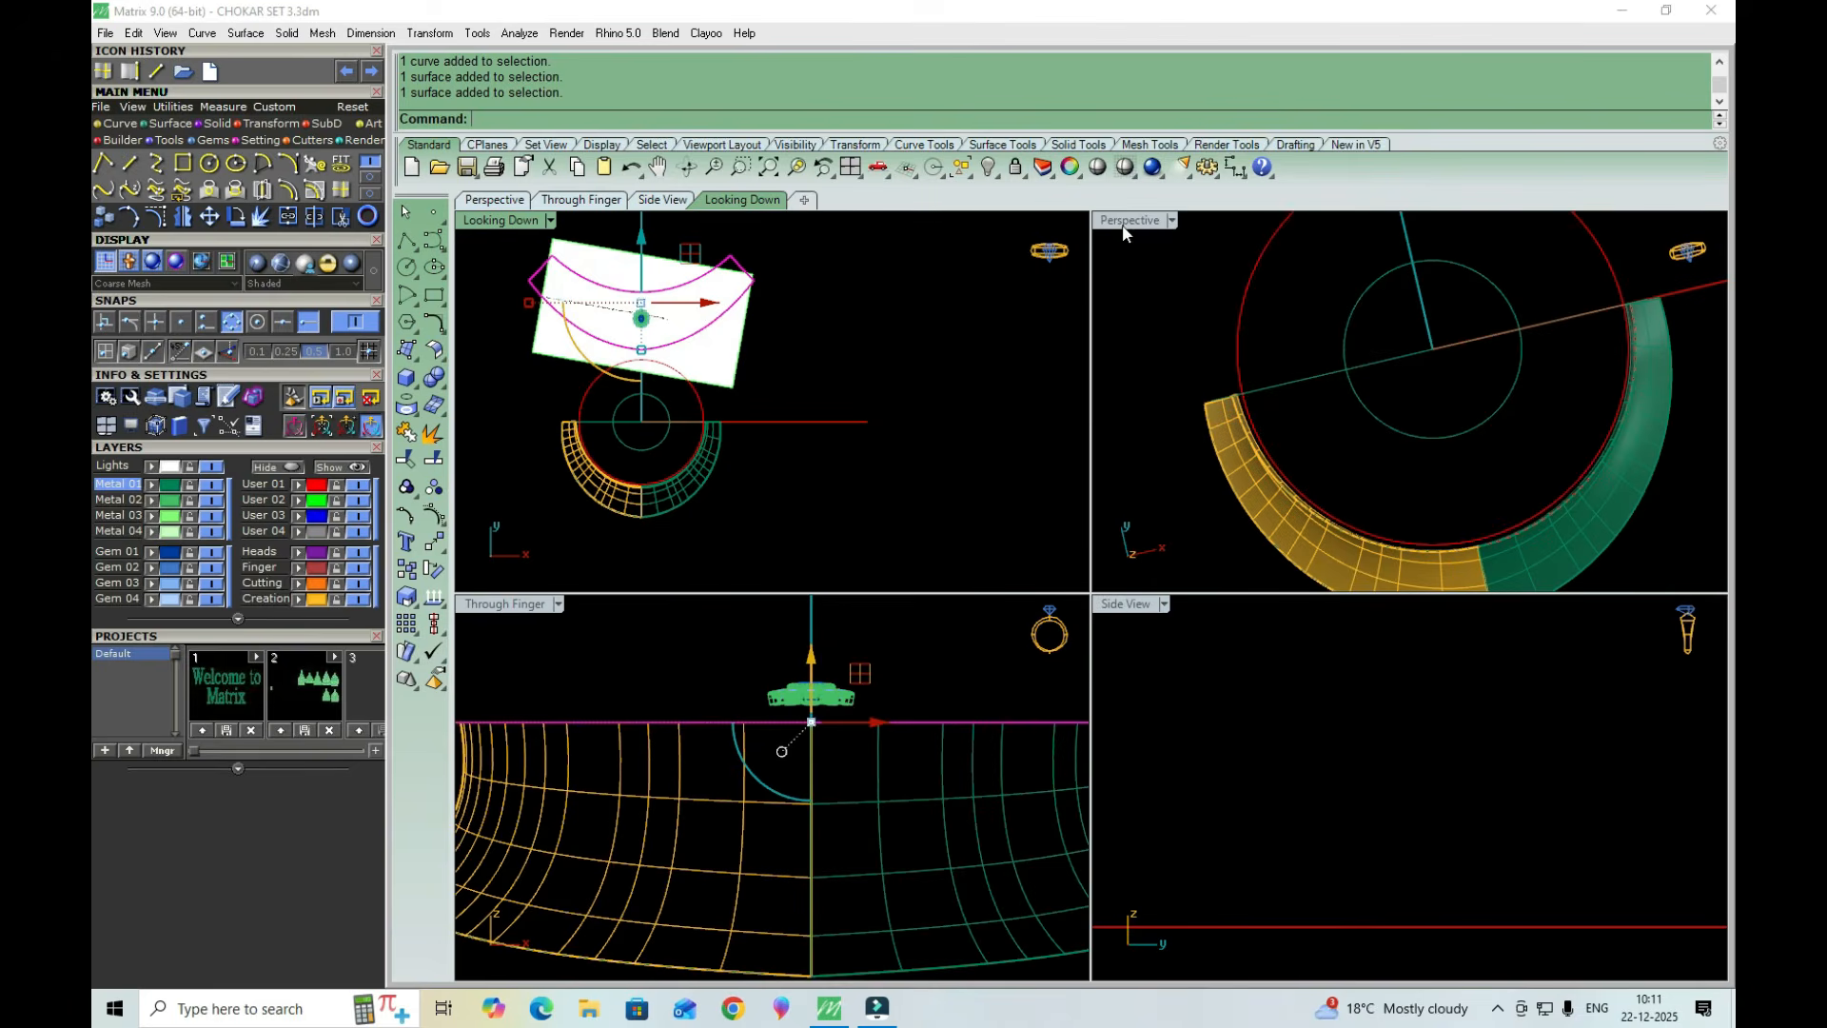
{"action": "left_click", "coordinate": [1094, 278]}
{"action": "key", "text": "ctrl+m"}
{"action": "scroll", "coordinate": [868, 779], "scroll_direction": "down", "scroll_amount": 3}
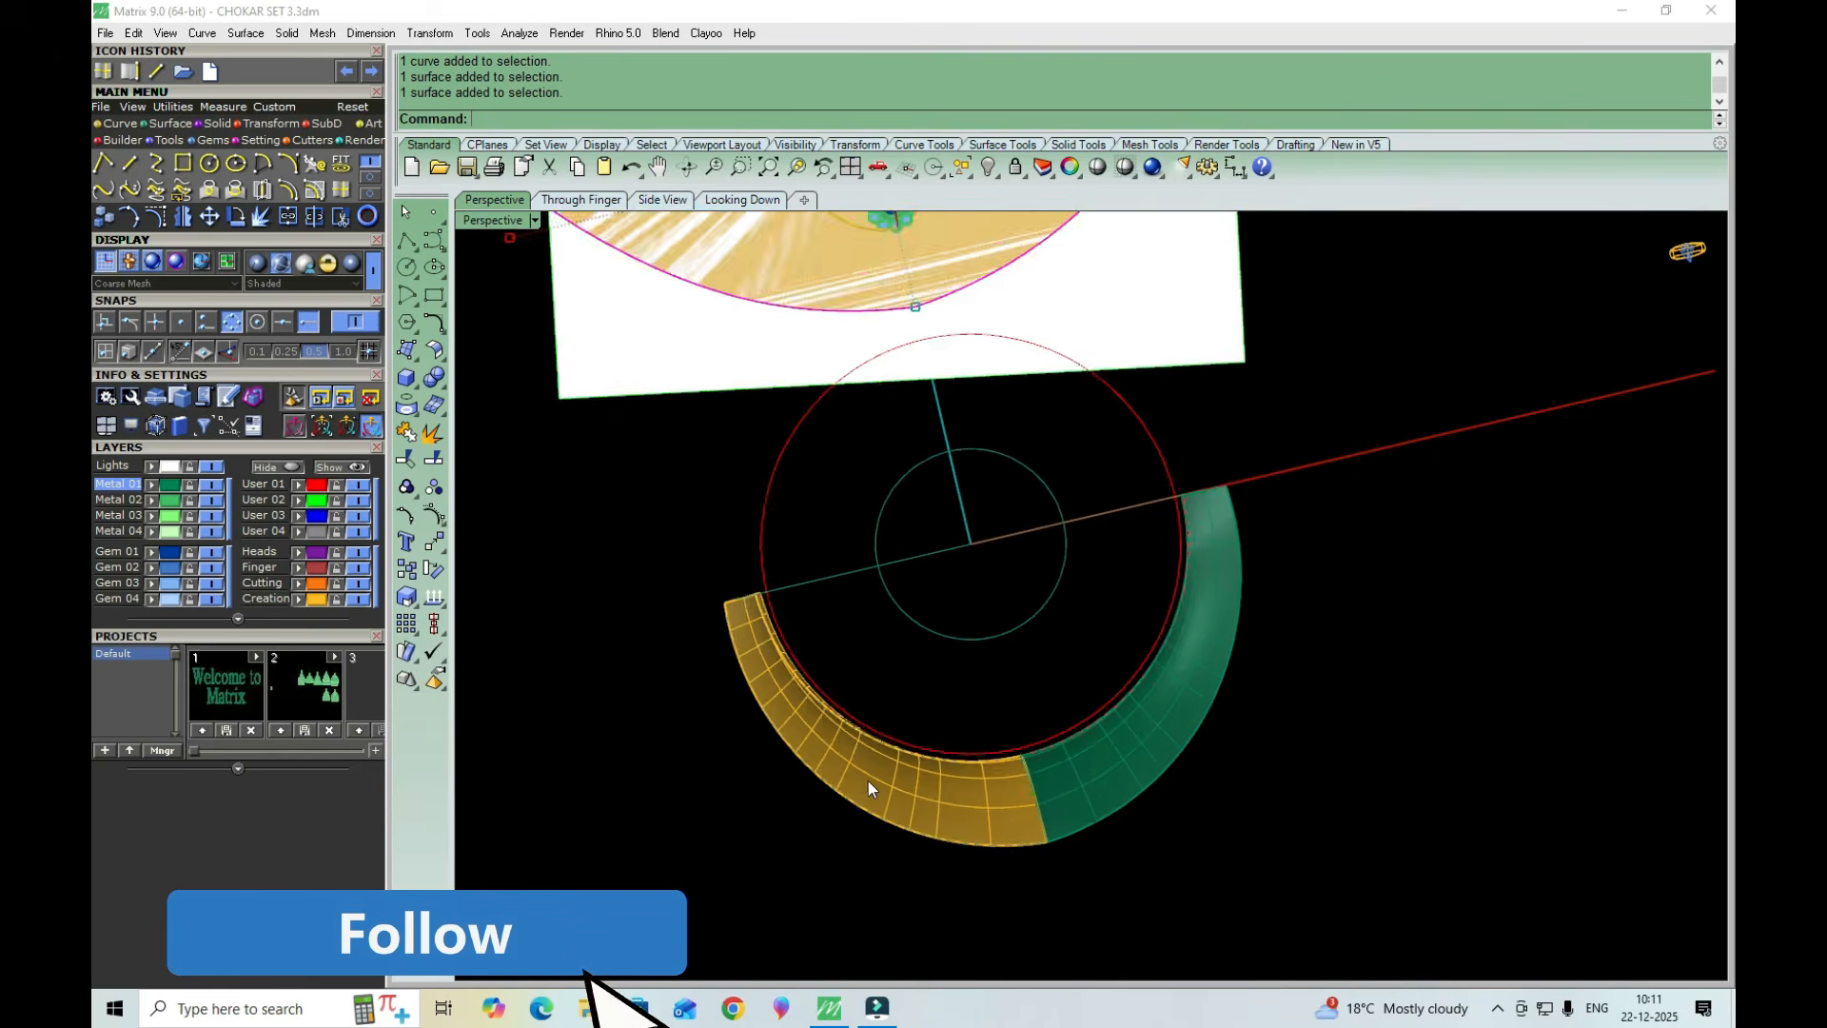
Examine in Perspective how the swept halves' inner edges sit against the red circle, selecting the circle for contrast
{"action": "scroll", "coordinate": [876, 785], "scroll_direction": "up", "scroll_amount": 3}
{"action": "scroll", "coordinate": [848, 705], "scroll_direction": "down", "scroll_amount": 3}
{"action": "scroll", "coordinate": [856, 700], "scroll_direction": "down", "scroll_amount": 5}
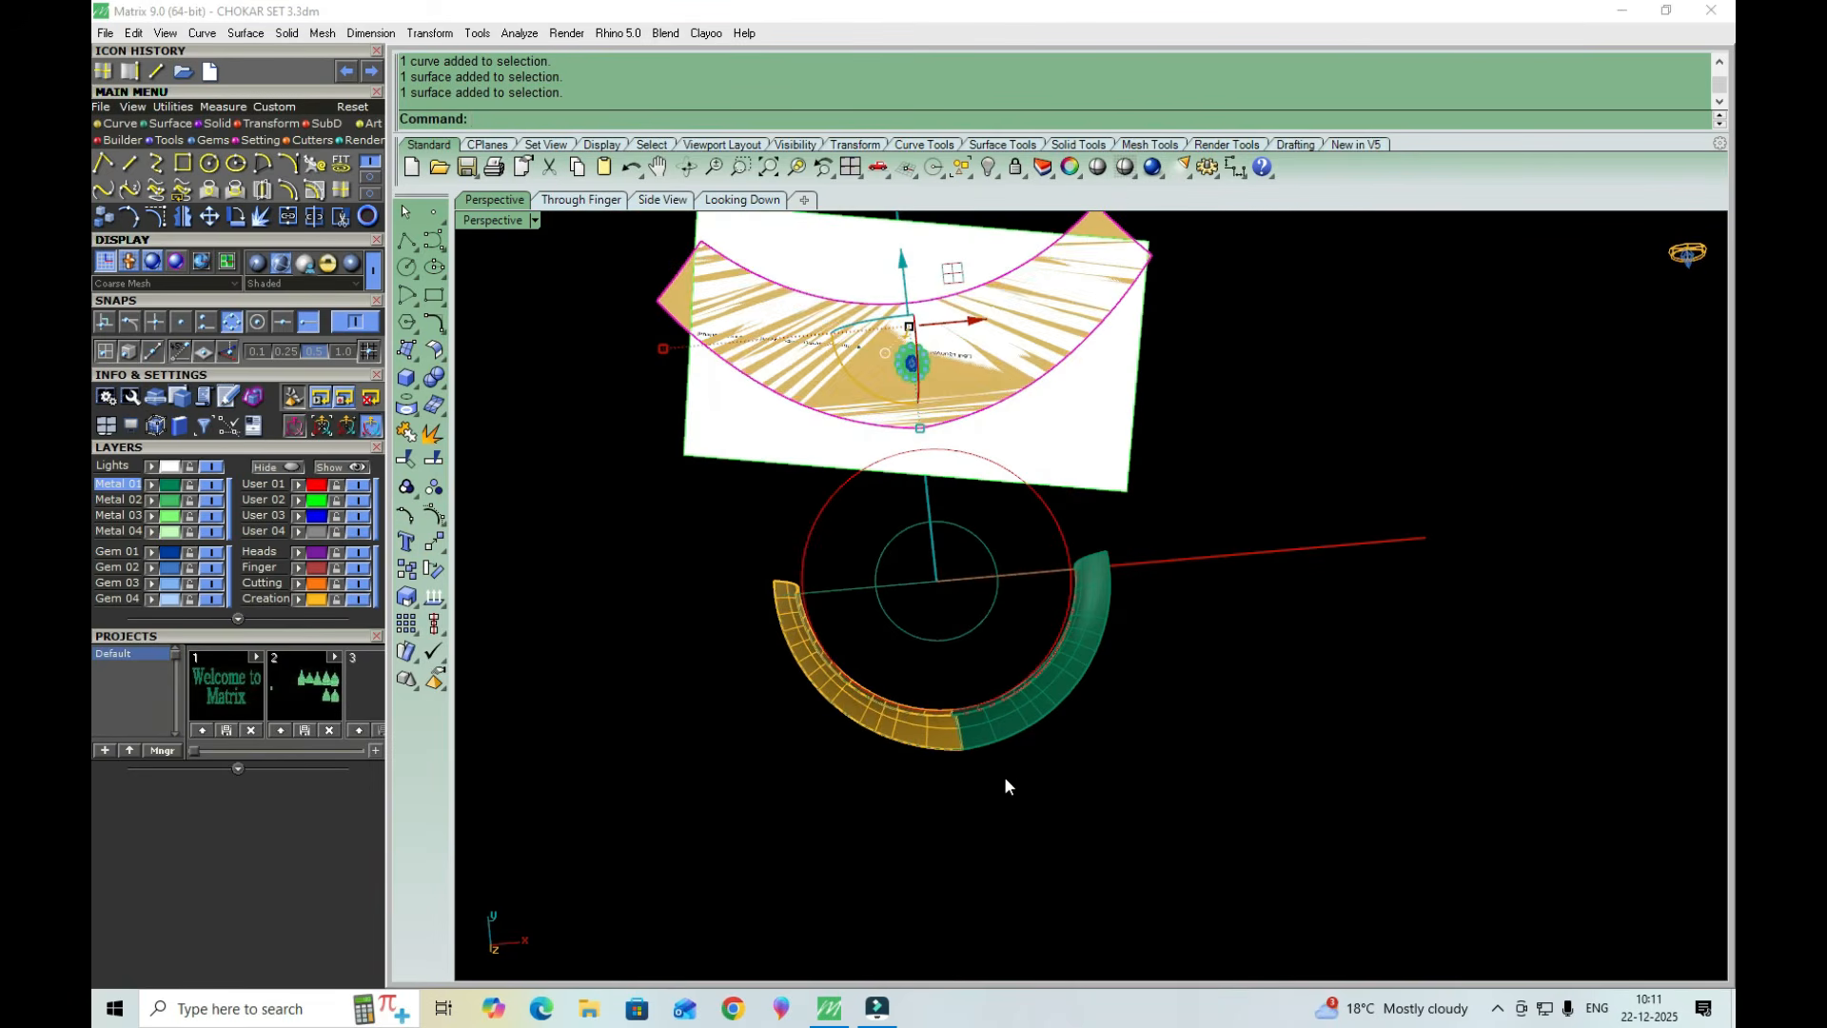
{"action": "scroll", "coordinate": [1003, 775], "scroll_direction": "up", "scroll_amount": 5}
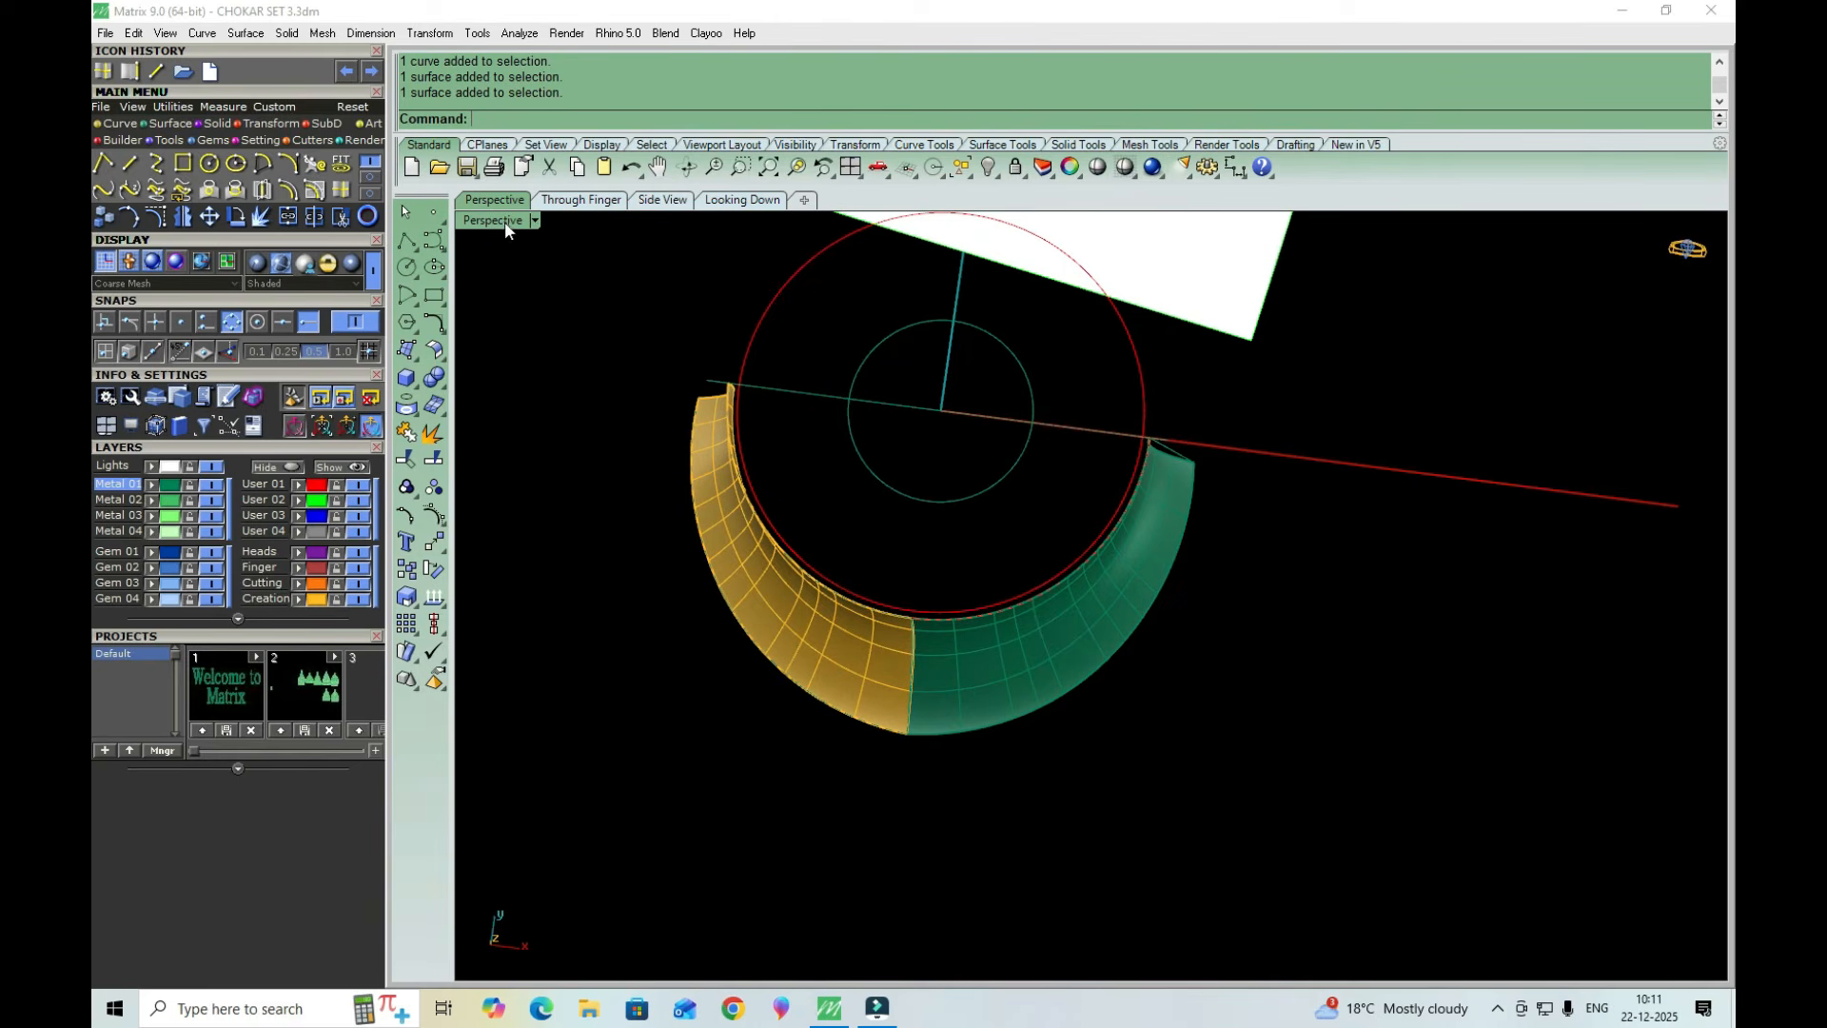
{"action": "left_click", "coordinate": [786, 271]}
{"action": "scroll", "coordinate": [752, 377], "scroll_direction": "up", "scroll_amount": 3}
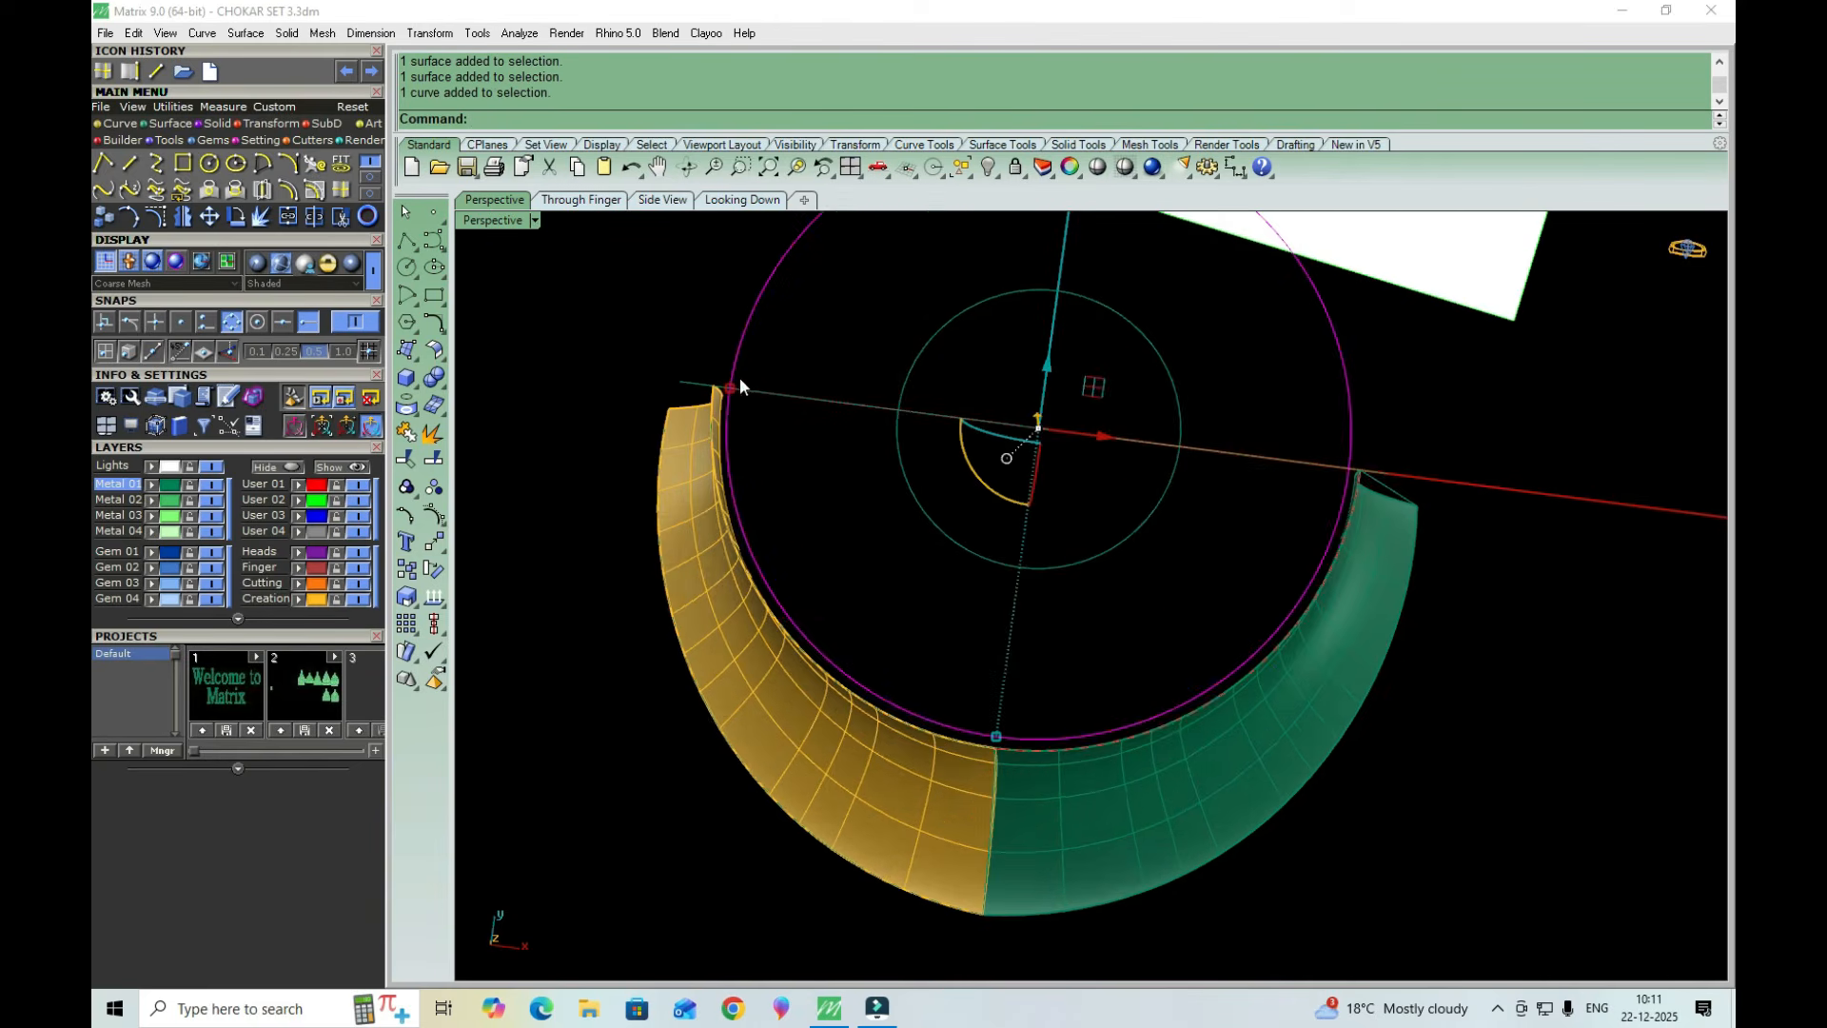
{"action": "scroll", "coordinate": [742, 380], "scroll_direction": "down", "scroll_amount": 2}
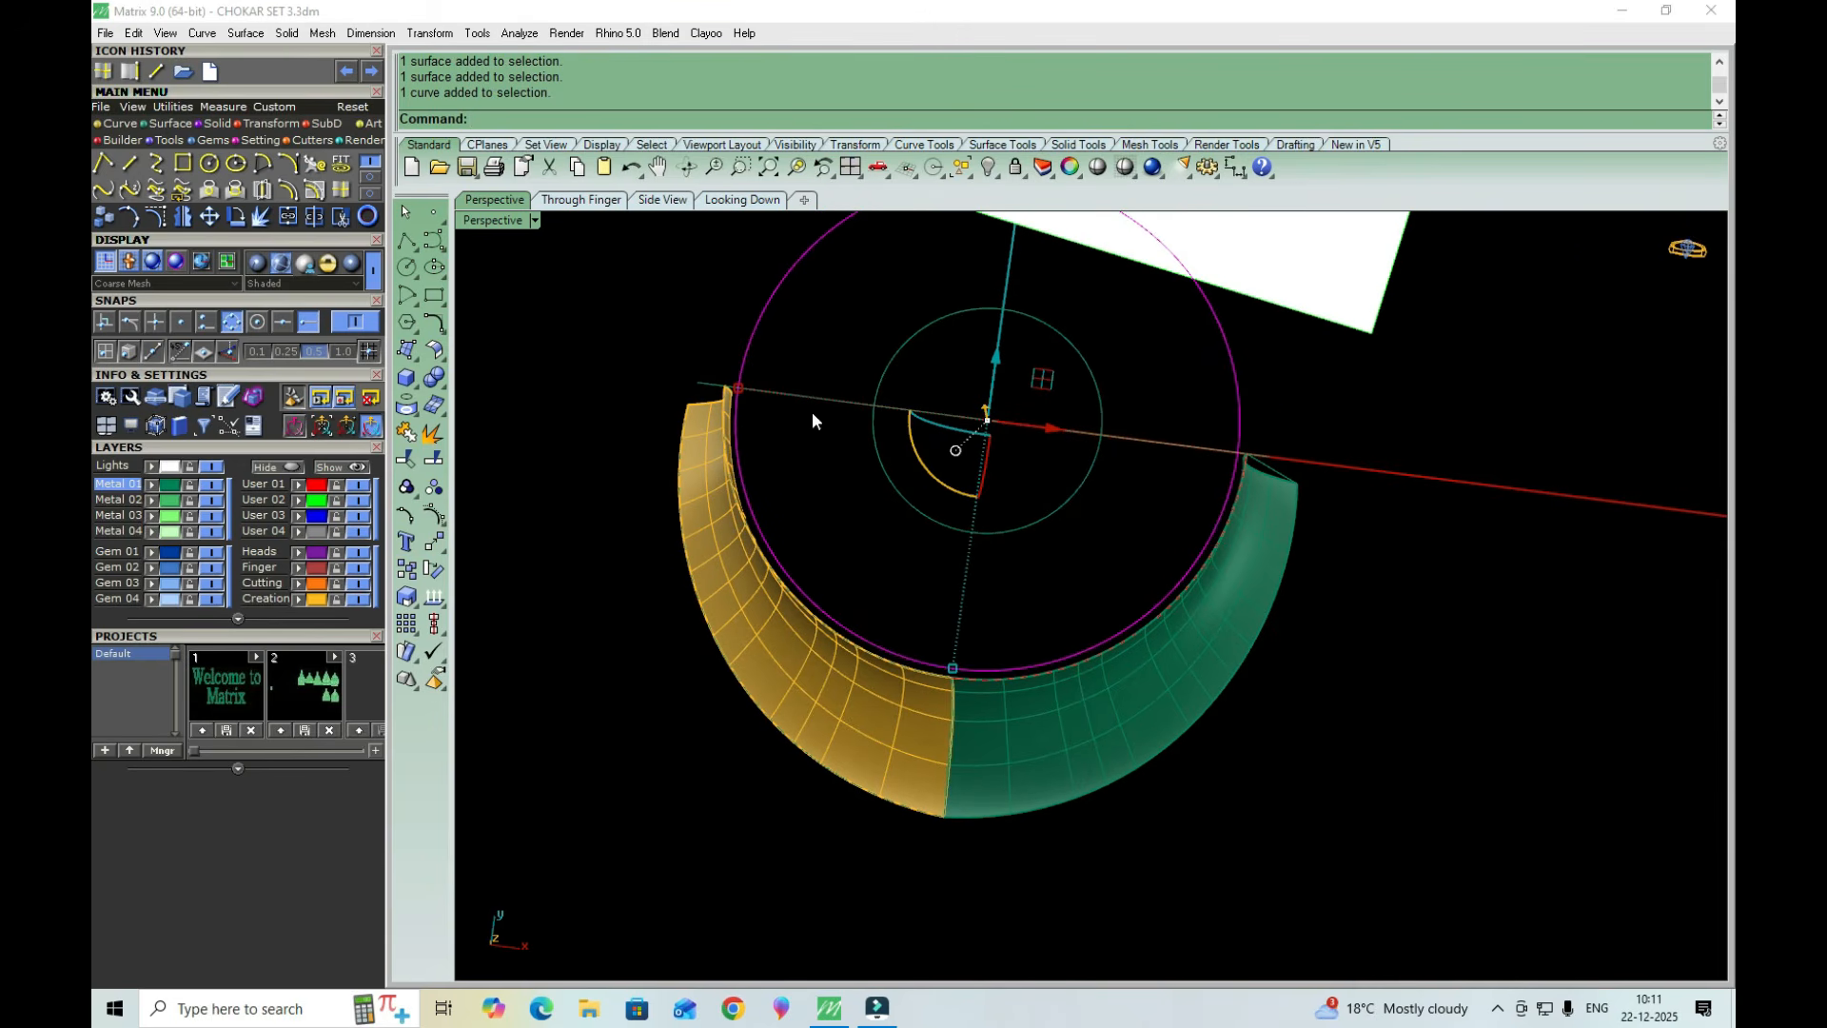
Maximize the Looking Down view and select the red circle near the yellow half's end
{"action": "double_click", "coordinate": [507, 220]}
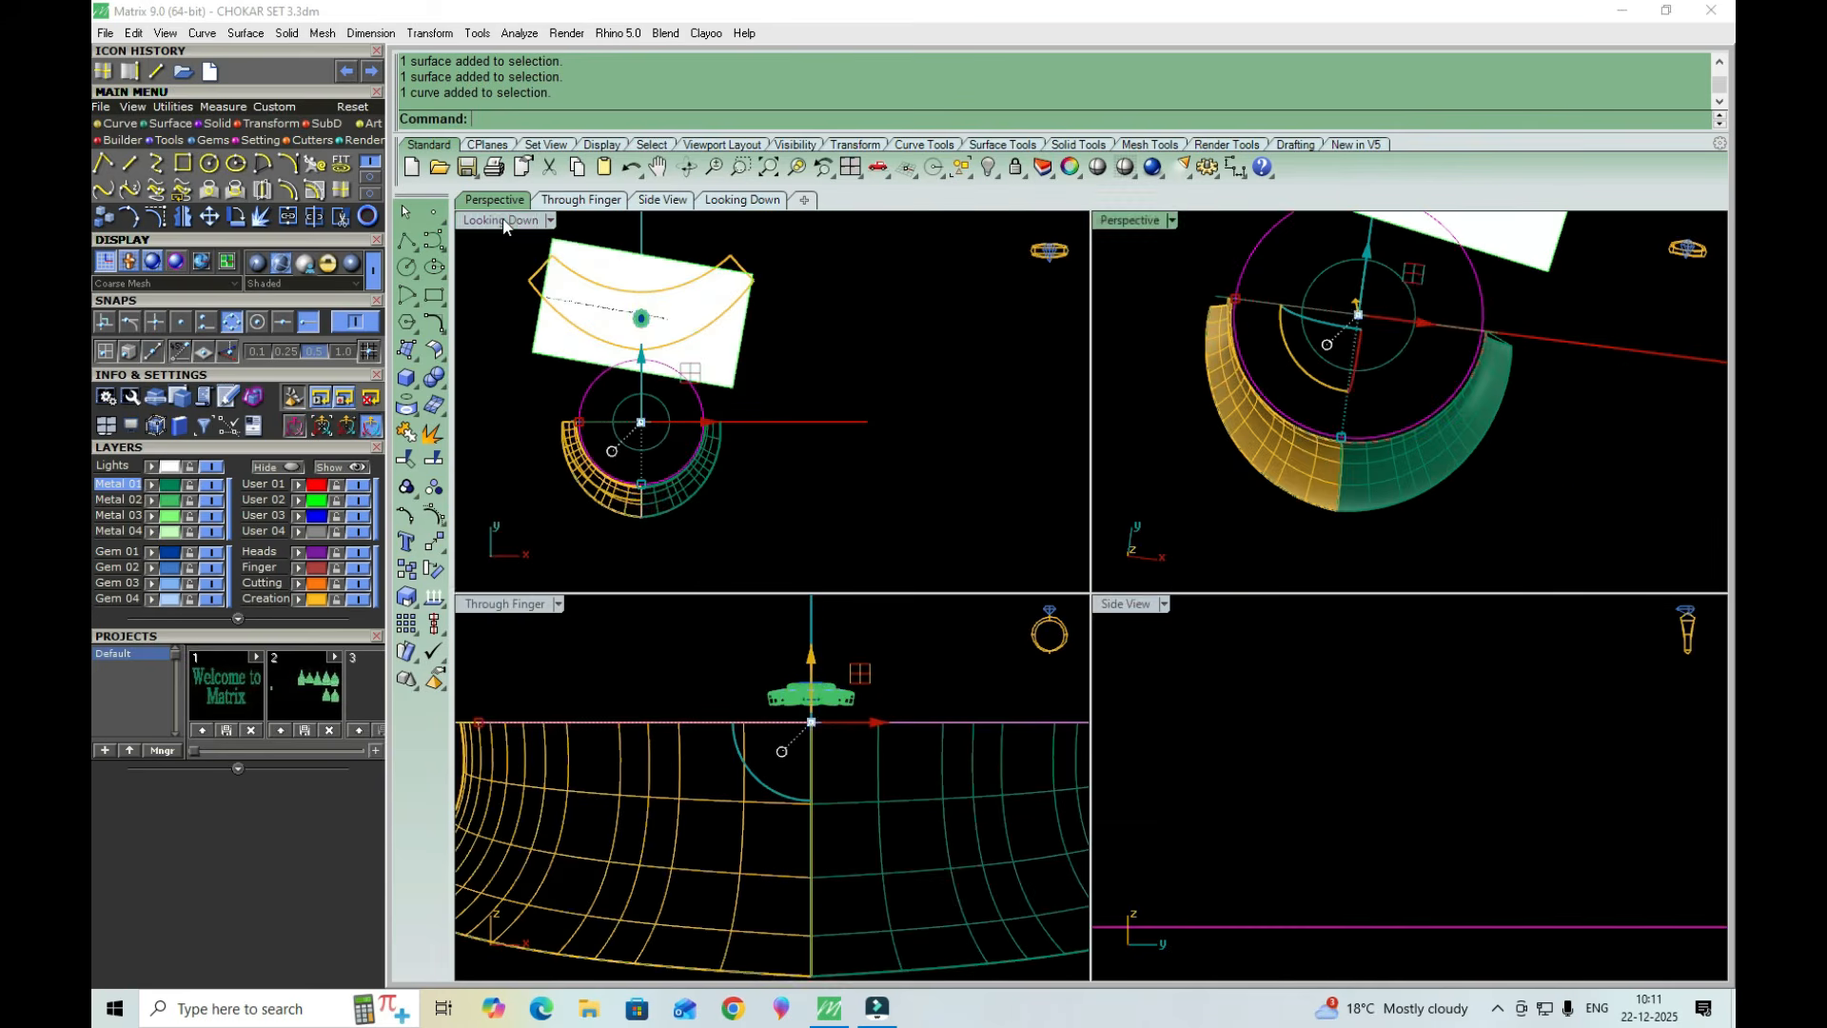
{"action": "double_click", "coordinate": [507, 220]}
{"action": "scroll", "coordinate": [714, 668], "scroll_direction": "up", "scroll_amount": 5}
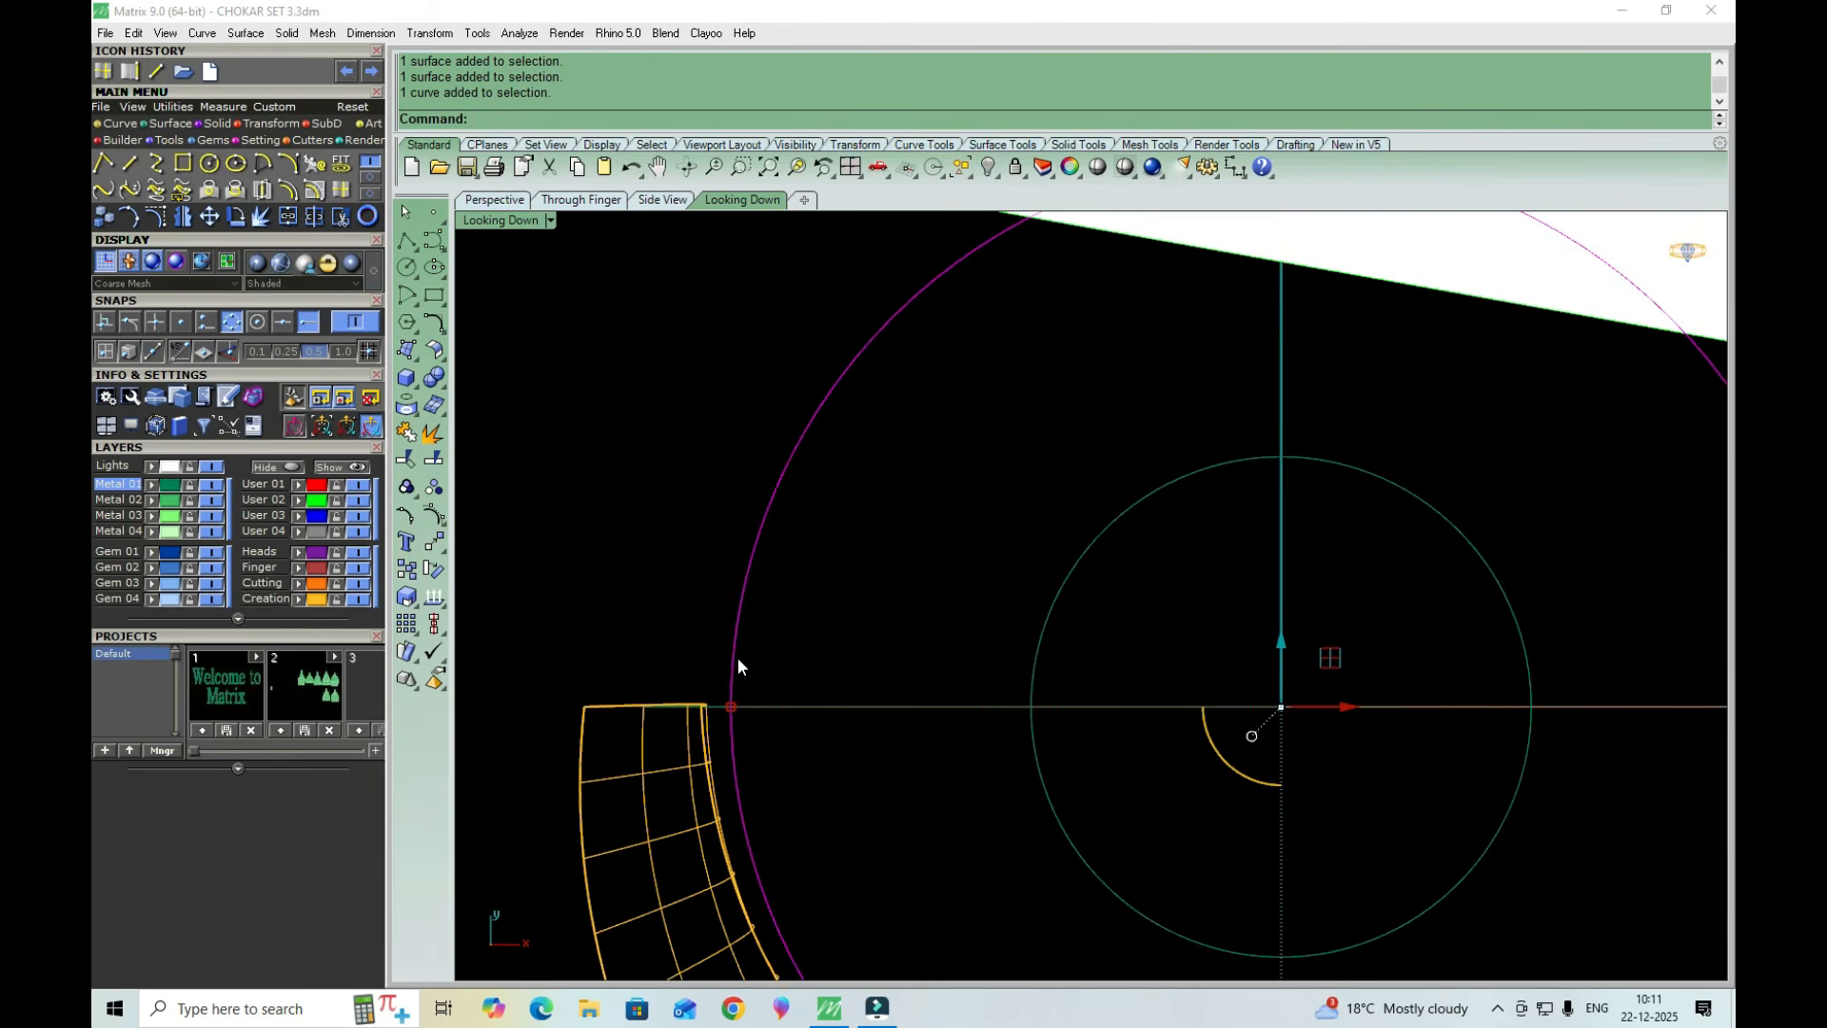
{"action": "left_click", "coordinate": [733, 674]}
{"action": "scroll", "coordinate": [733, 681], "scroll_direction": "down", "scroll_amount": 3}
{"action": "scroll", "coordinate": [752, 800], "scroll_direction": "up", "scroll_amount": 5}
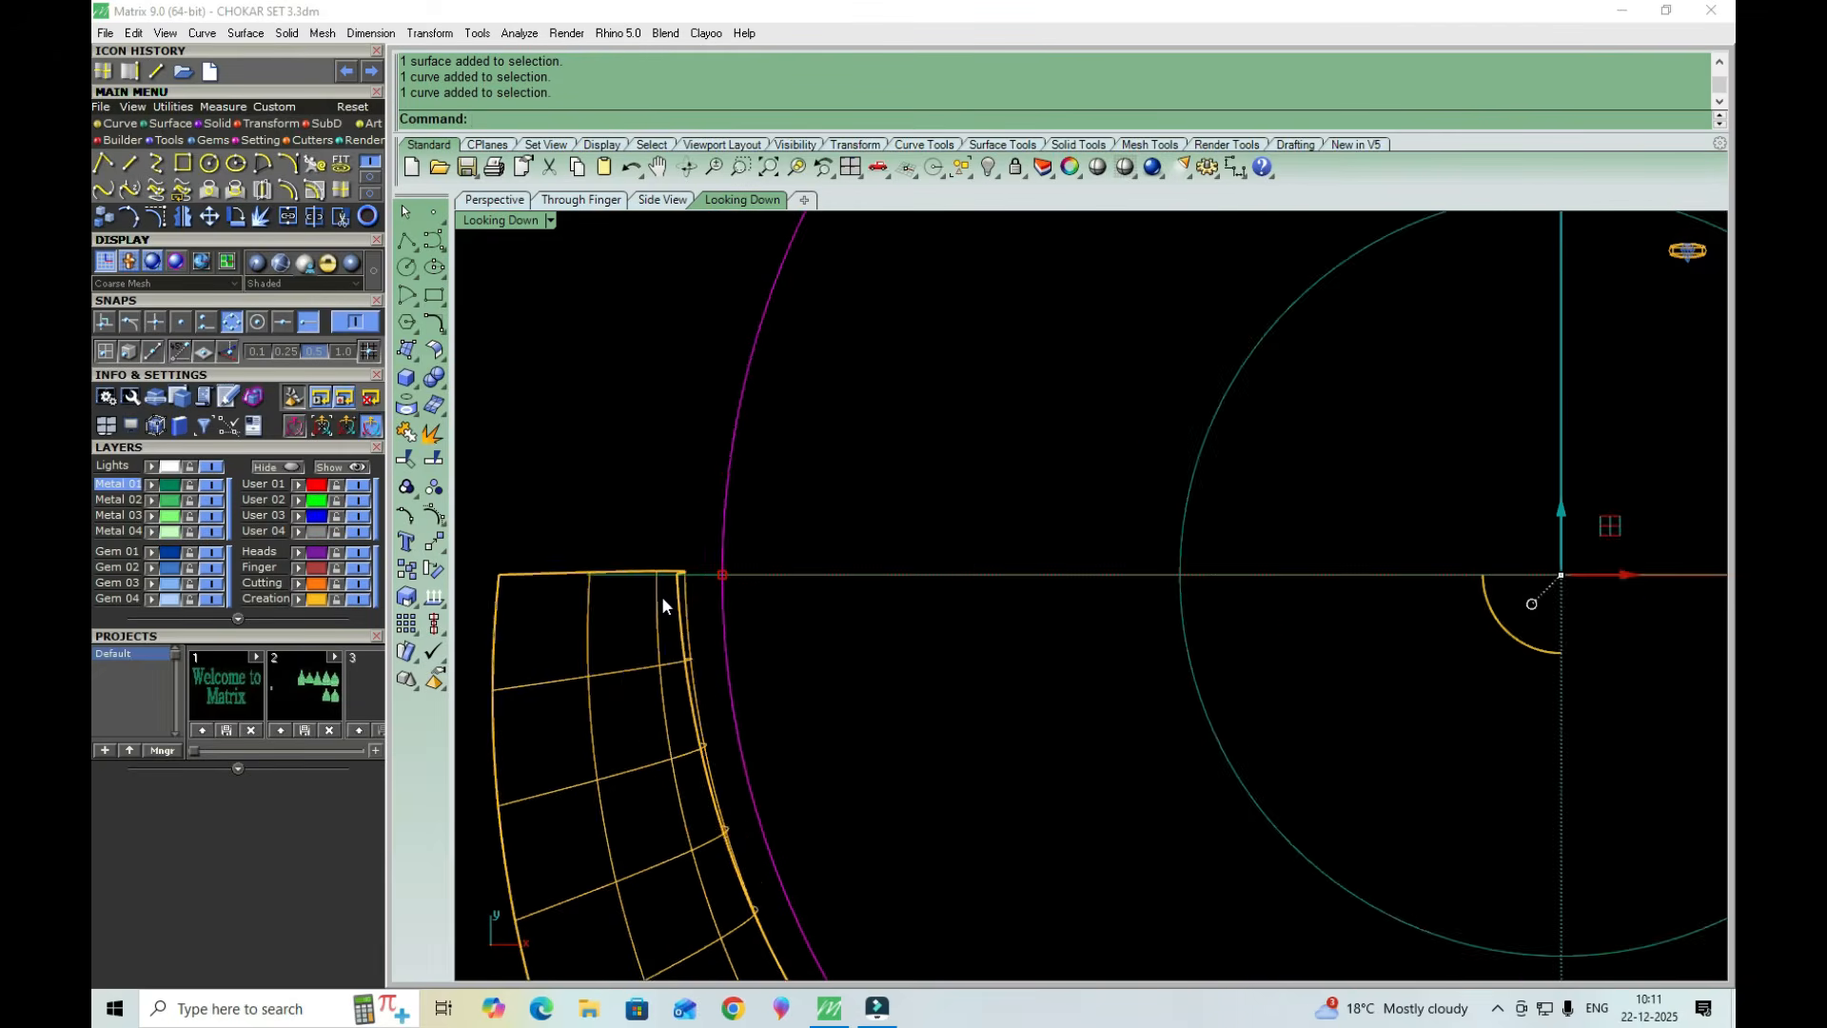
{"action": "scroll", "coordinate": [661, 596], "scroll_direction": "down", "scroll_amount": 4}
{"action": "left_click", "coordinate": [288, 190]}
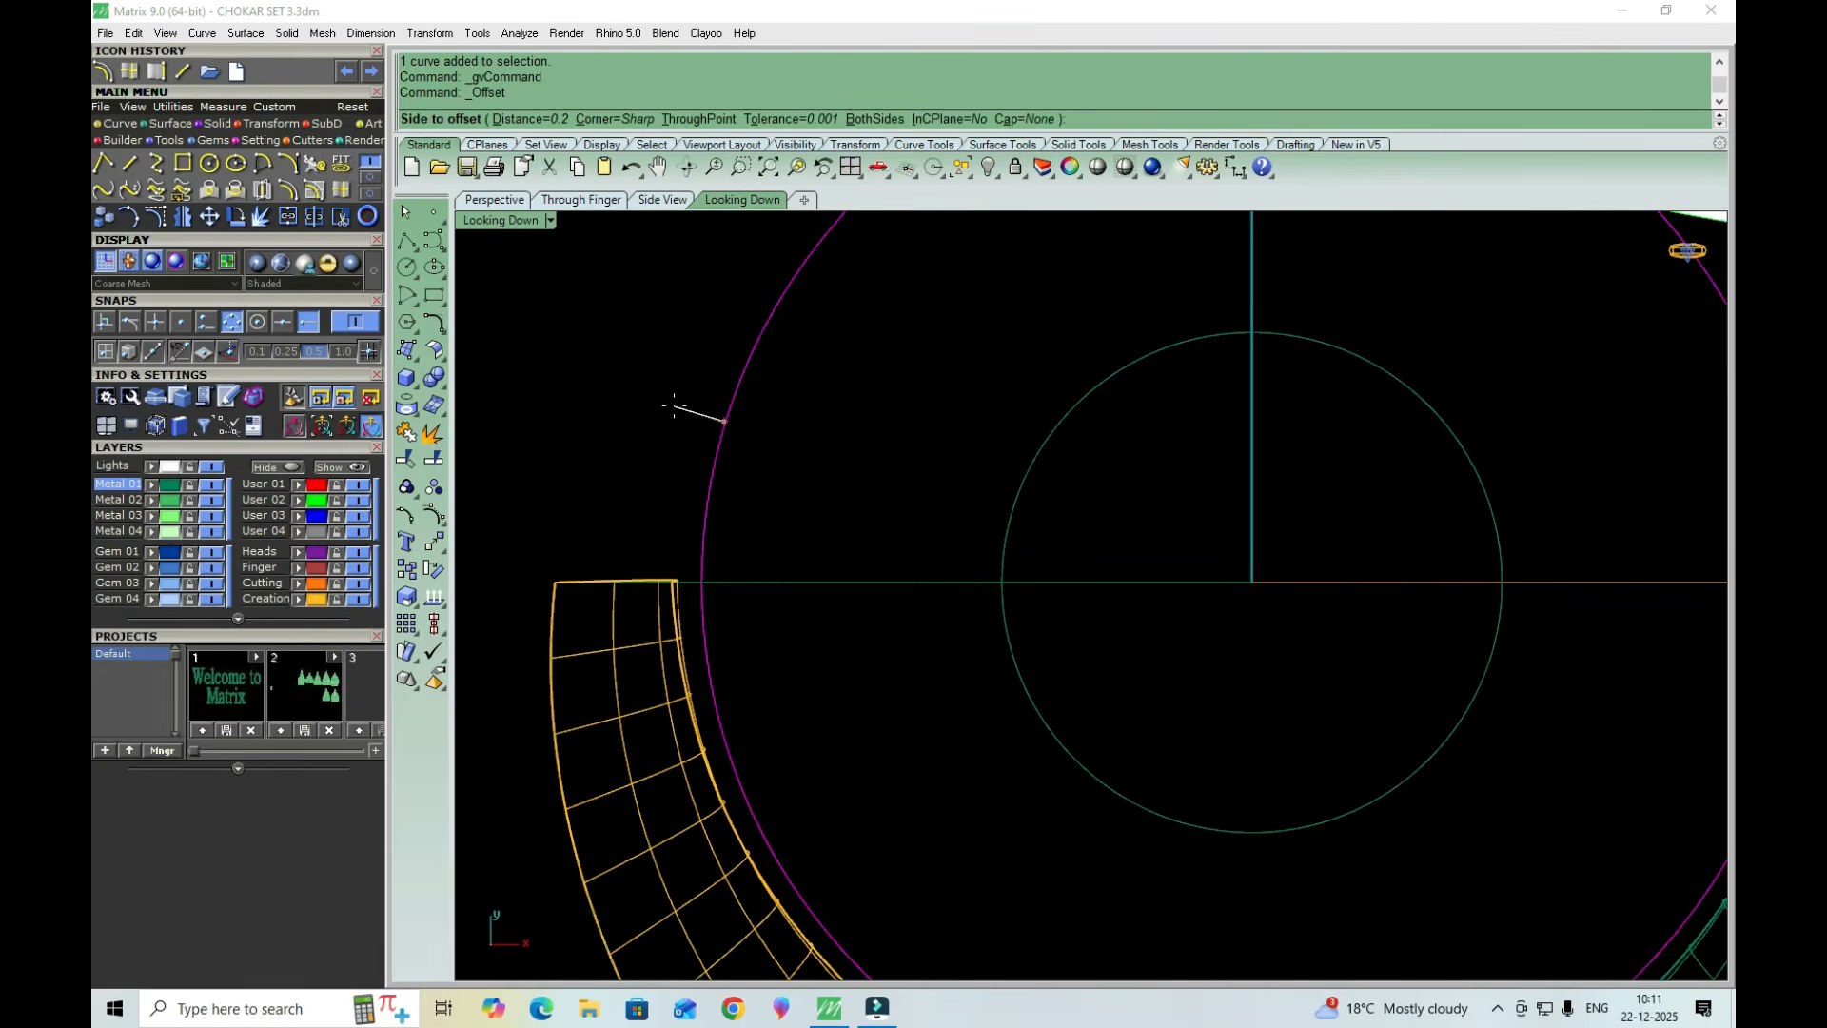
{"action": "type", "text": ".3"}
{"action": "key", "text": "Return"}
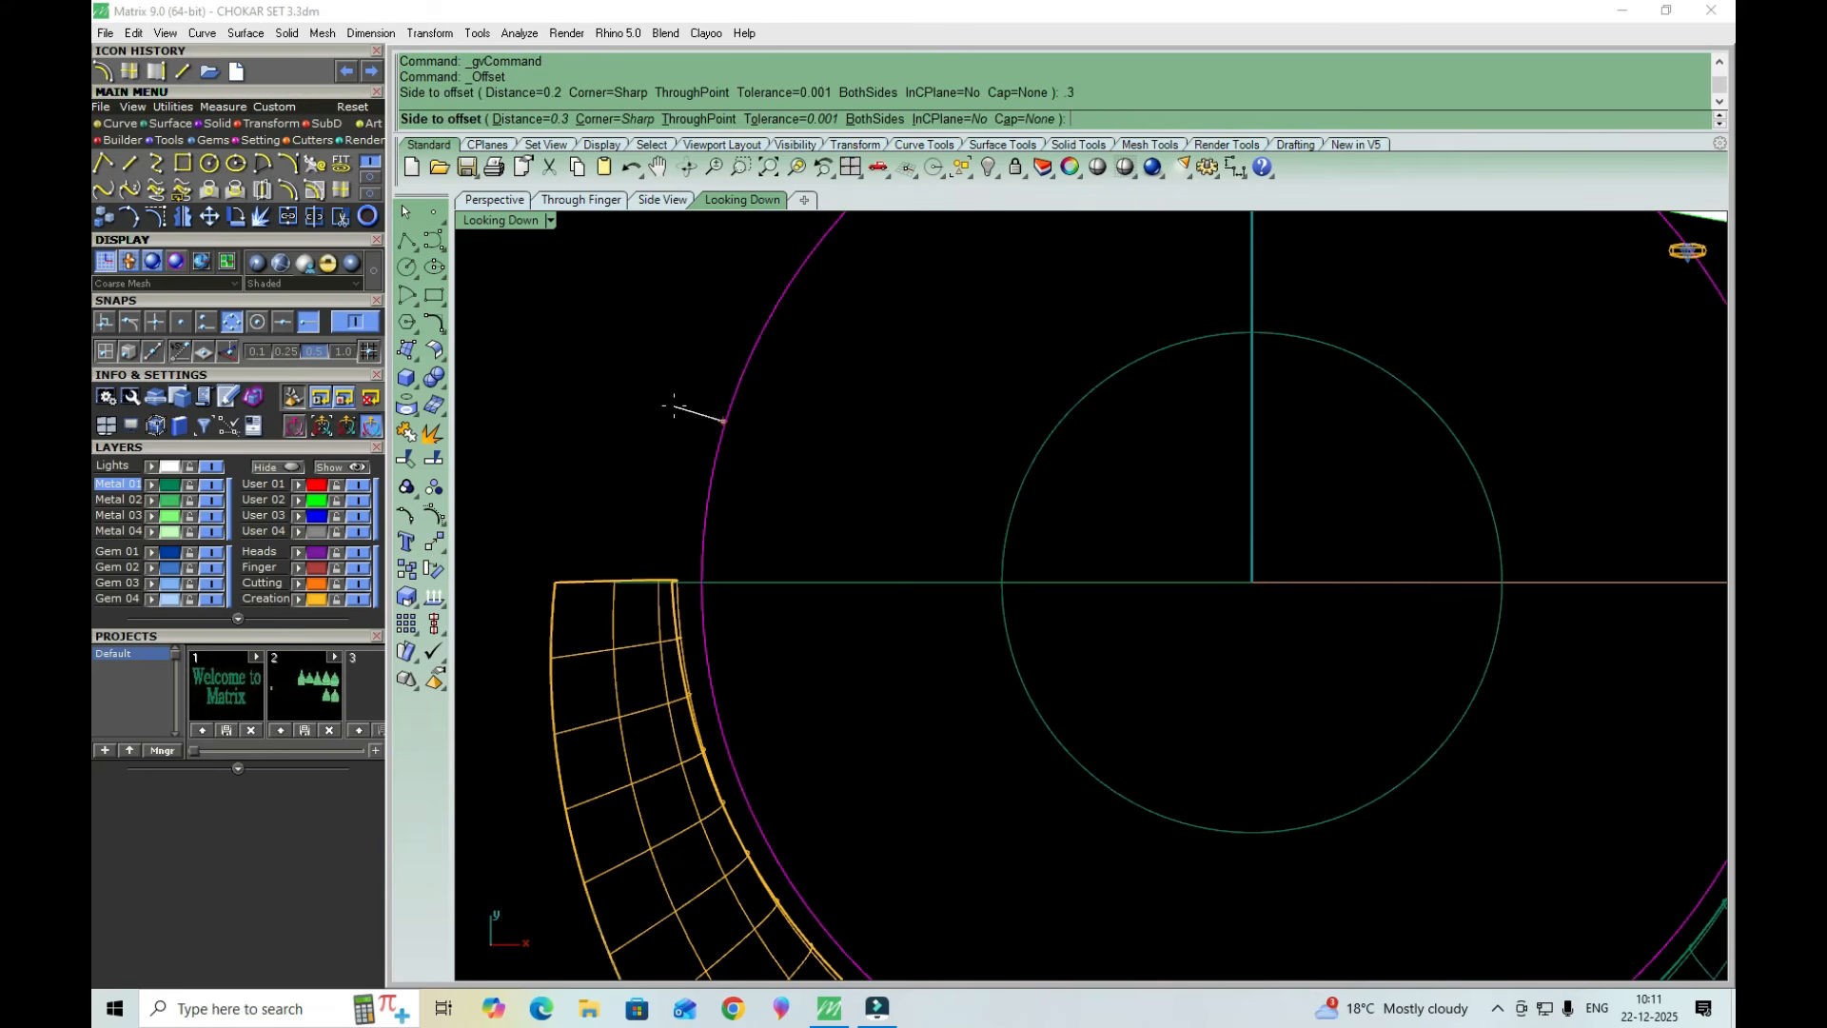
{"action": "scroll", "coordinate": [674, 407], "scroll_direction": "down", "scroll_amount": 2}
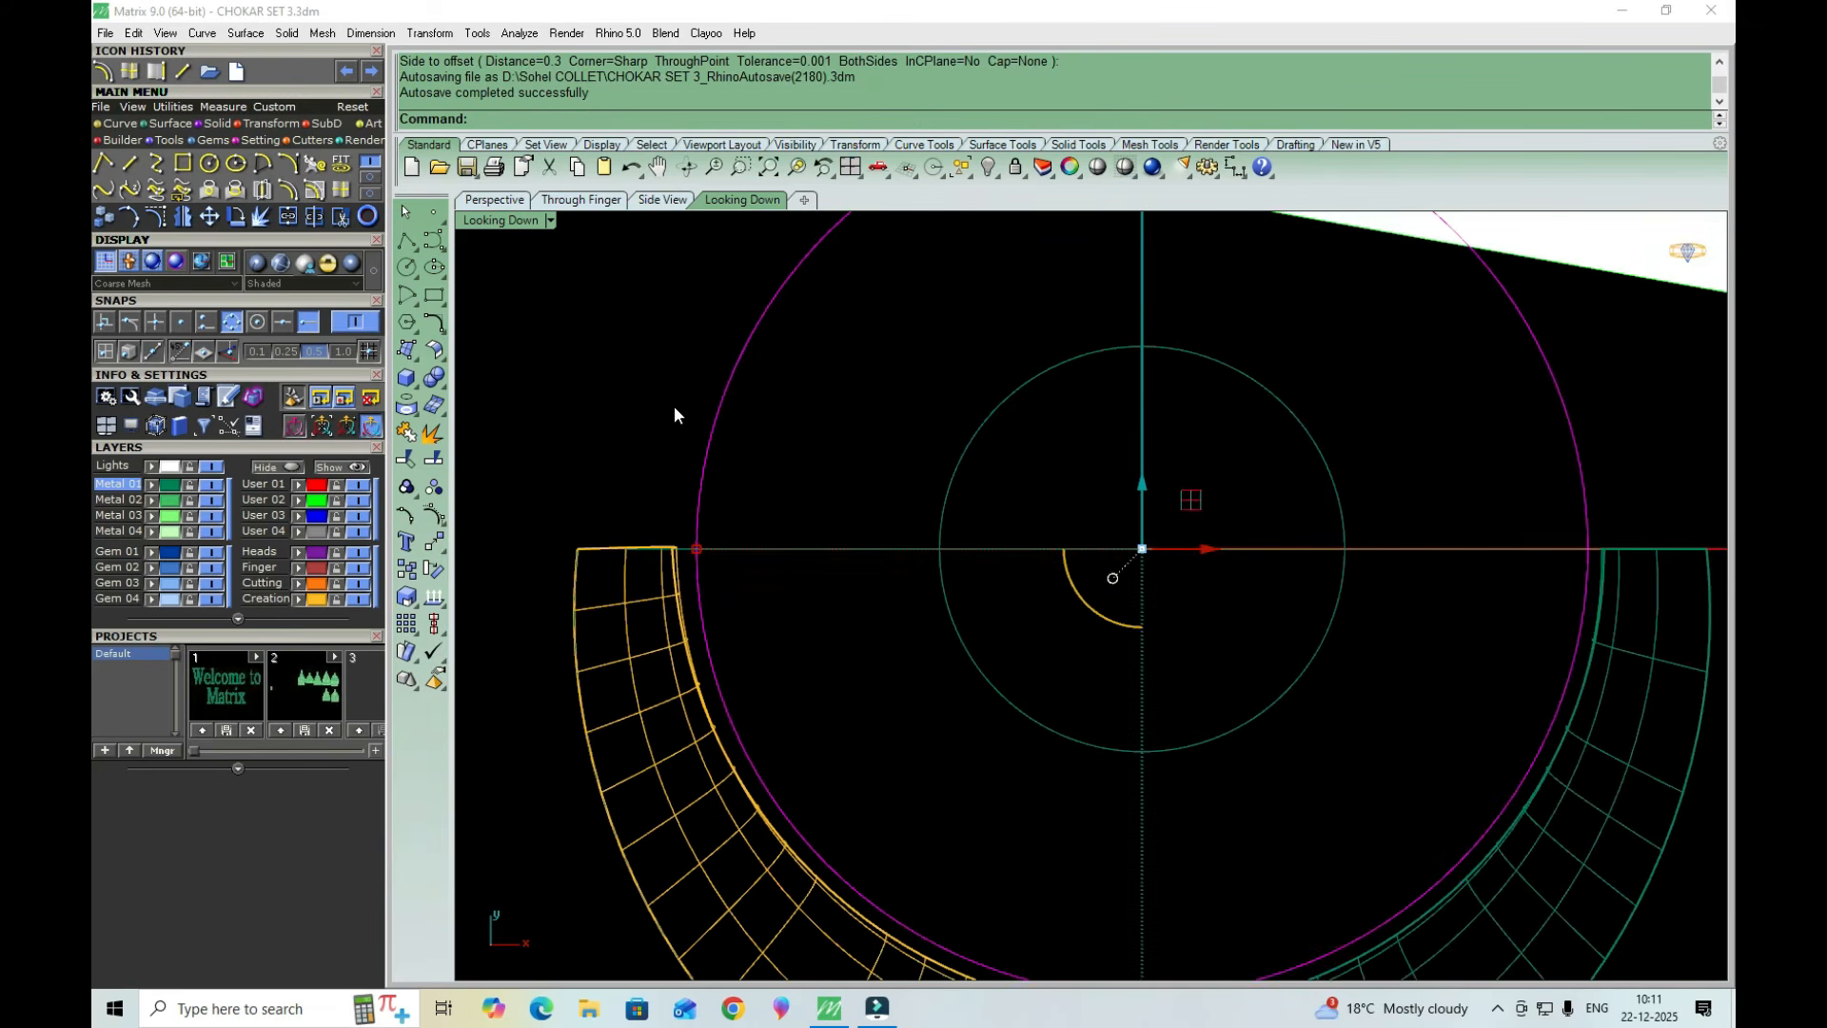
Offset the red circle outward by a distance of 3
{"action": "type", "text": "3"}
{"action": "key", "text": "Return"}
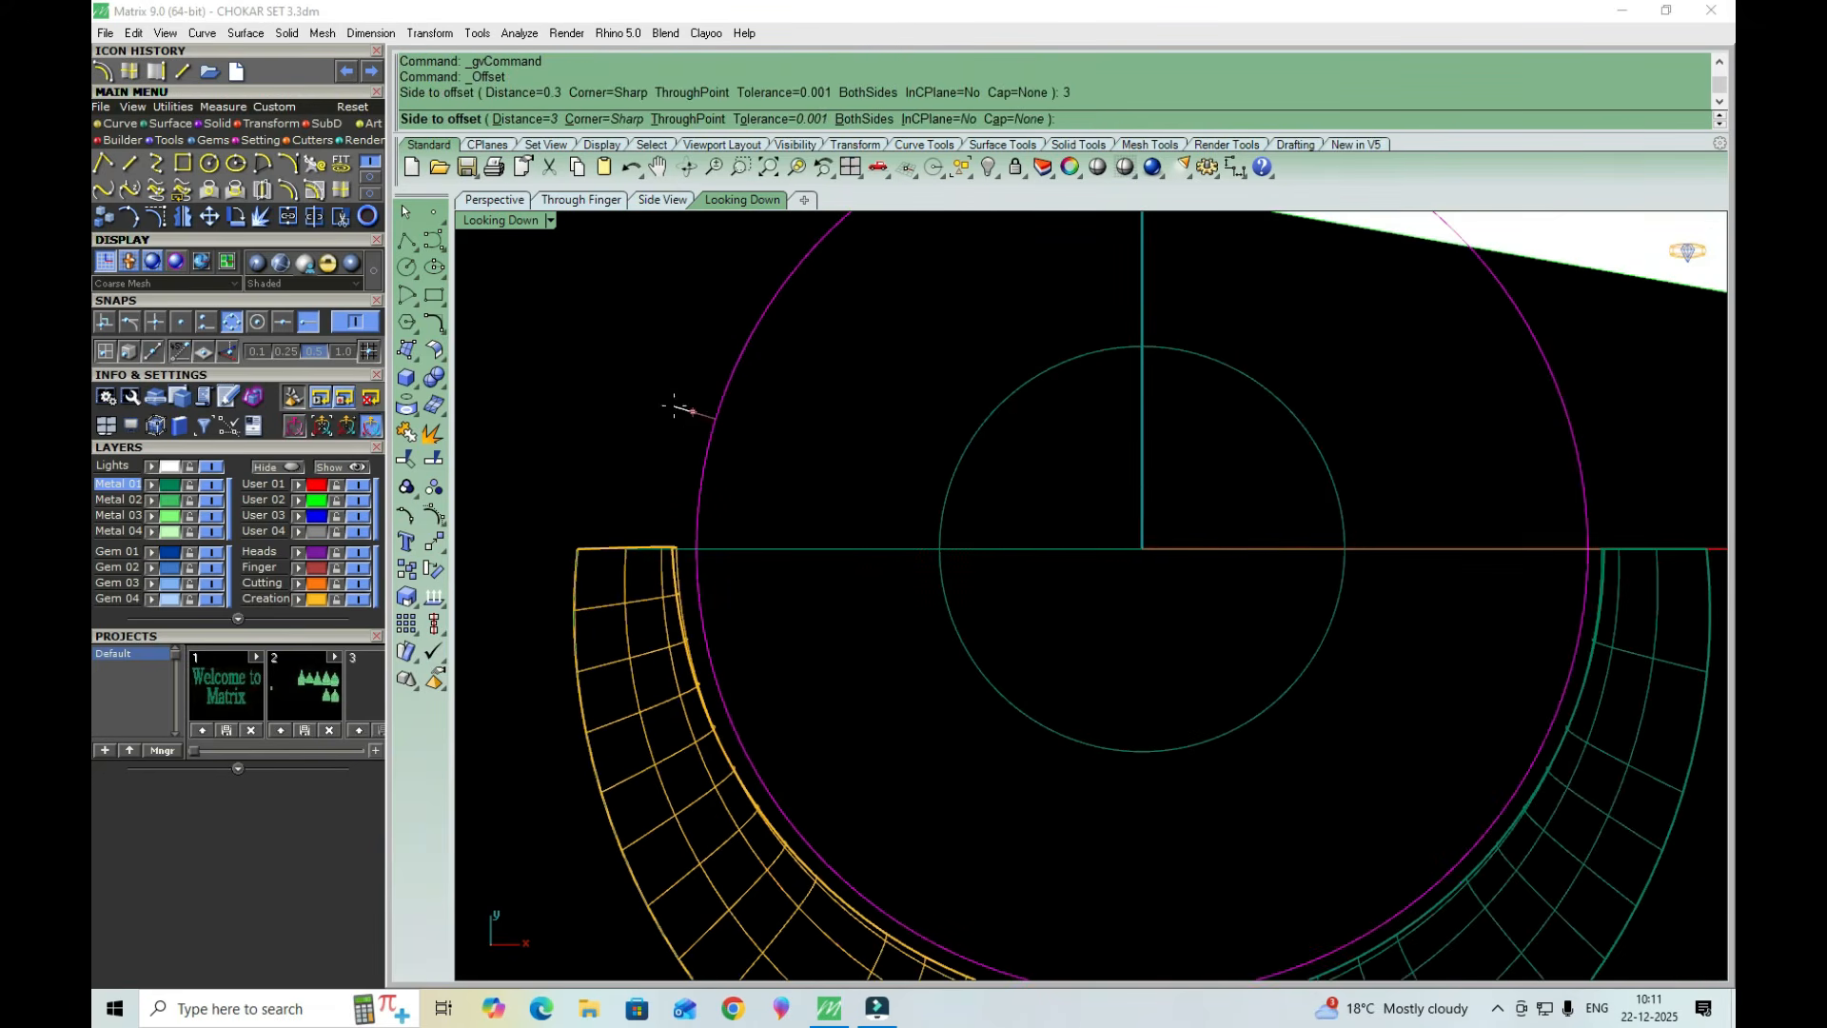
{"action": "left_click", "coordinate": [676, 405]}
{"action": "scroll", "coordinate": [714, 438], "scroll_direction": "up", "scroll_amount": 4}
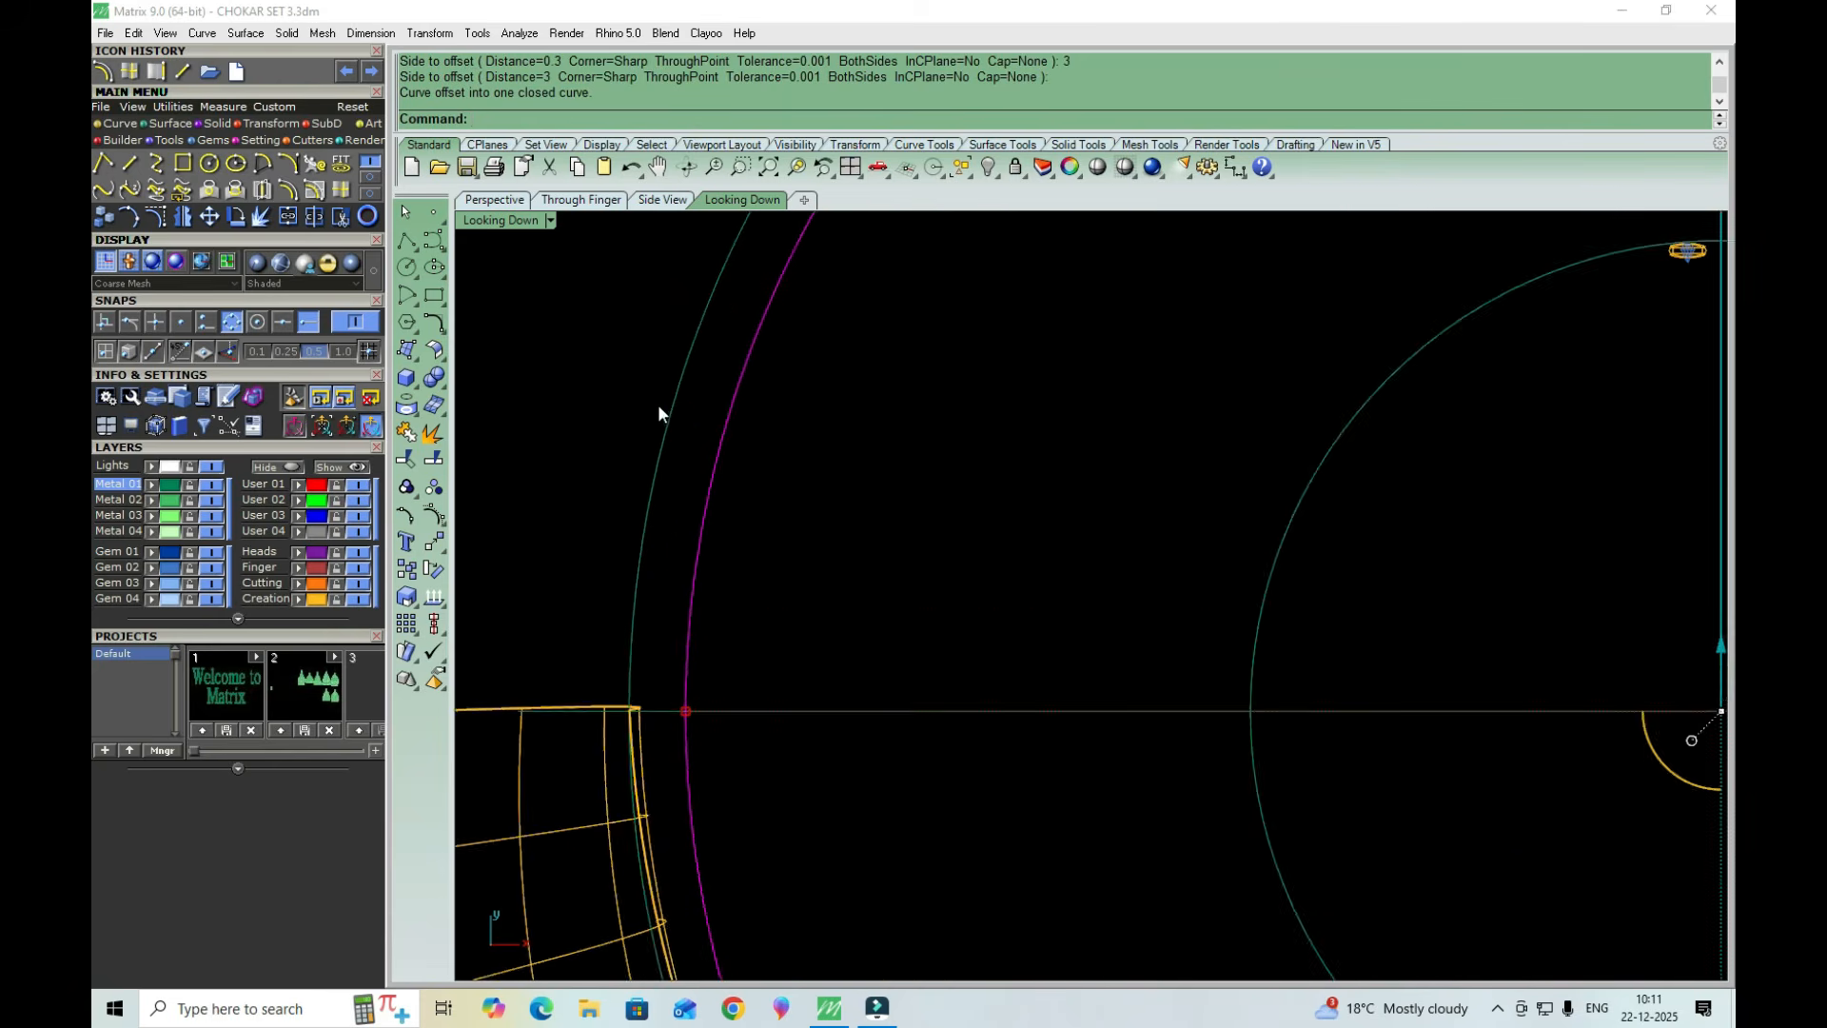
{"action": "scroll", "coordinate": [632, 653], "scroll_direction": "down", "scroll_amount": 5}
{"action": "scroll", "coordinate": [622, 491], "scroll_direction": "up", "scroll_amount": 4}
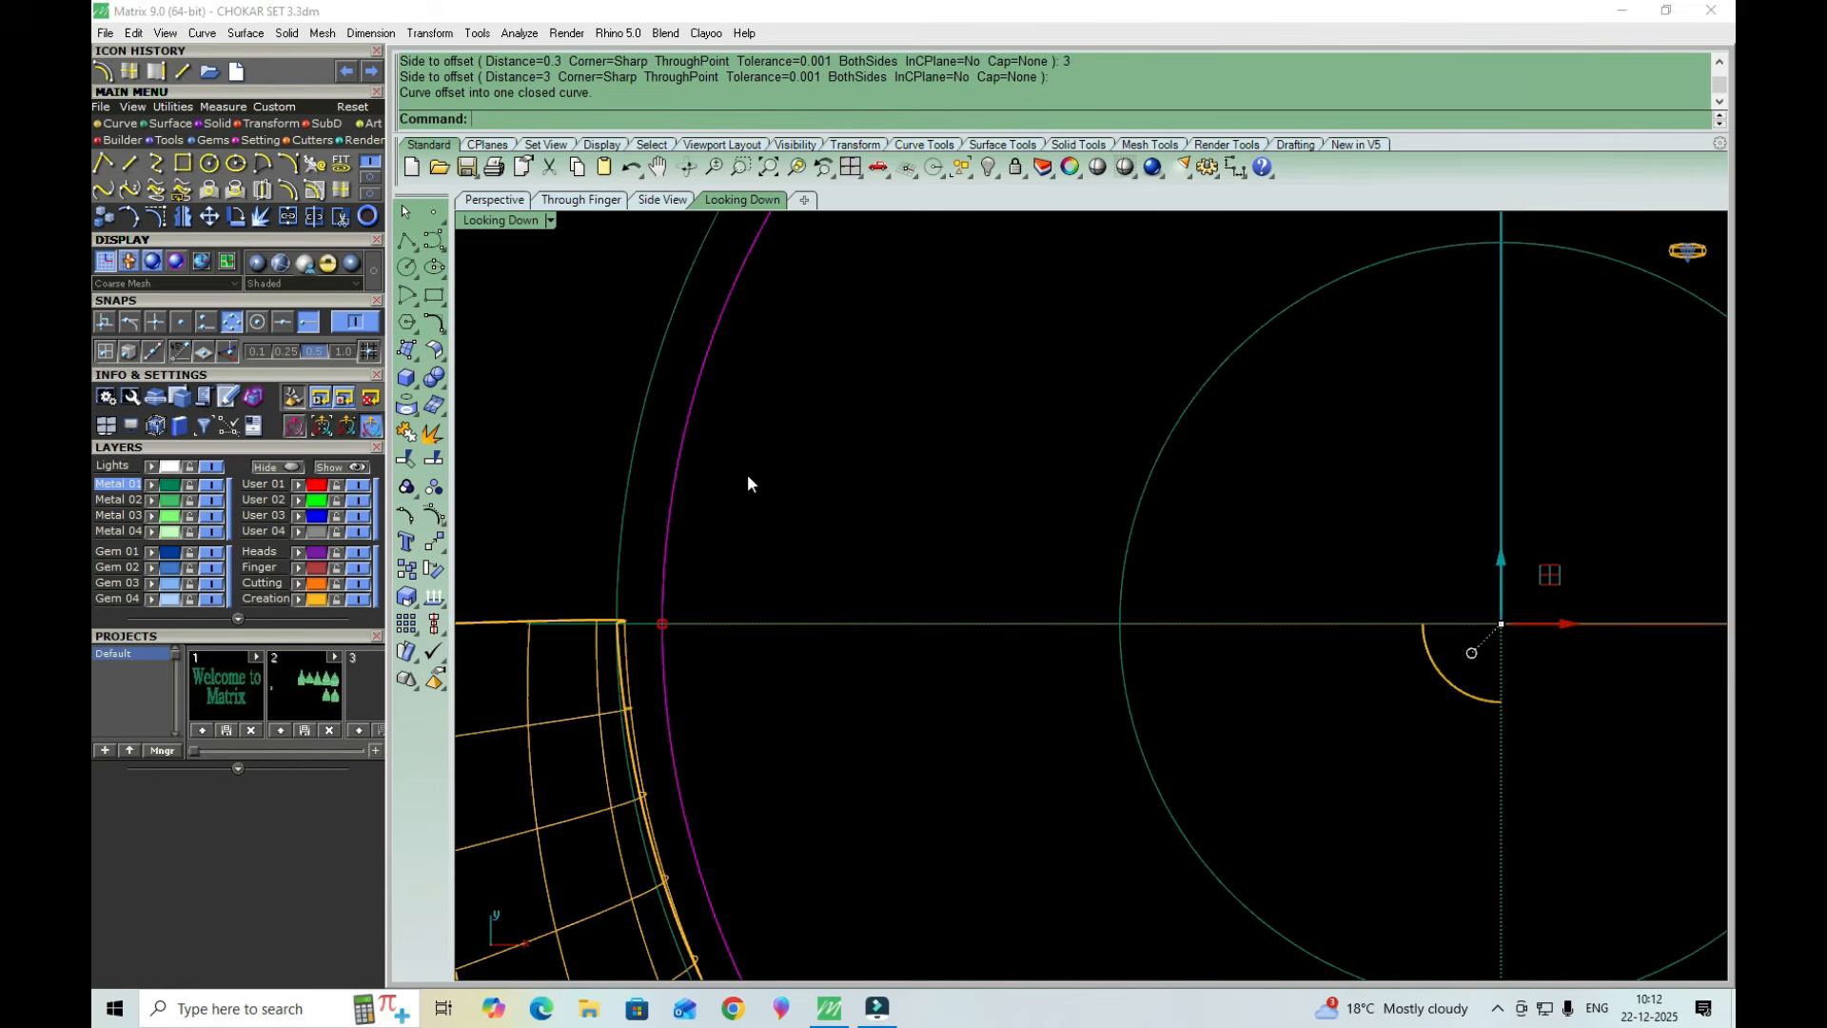
{"action": "scroll", "coordinate": [662, 498], "scroll_direction": "up", "scroll_amount": 3}
{"action": "scroll", "coordinate": [629, 476], "scroll_direction": "down", "scroll_amount": 3}
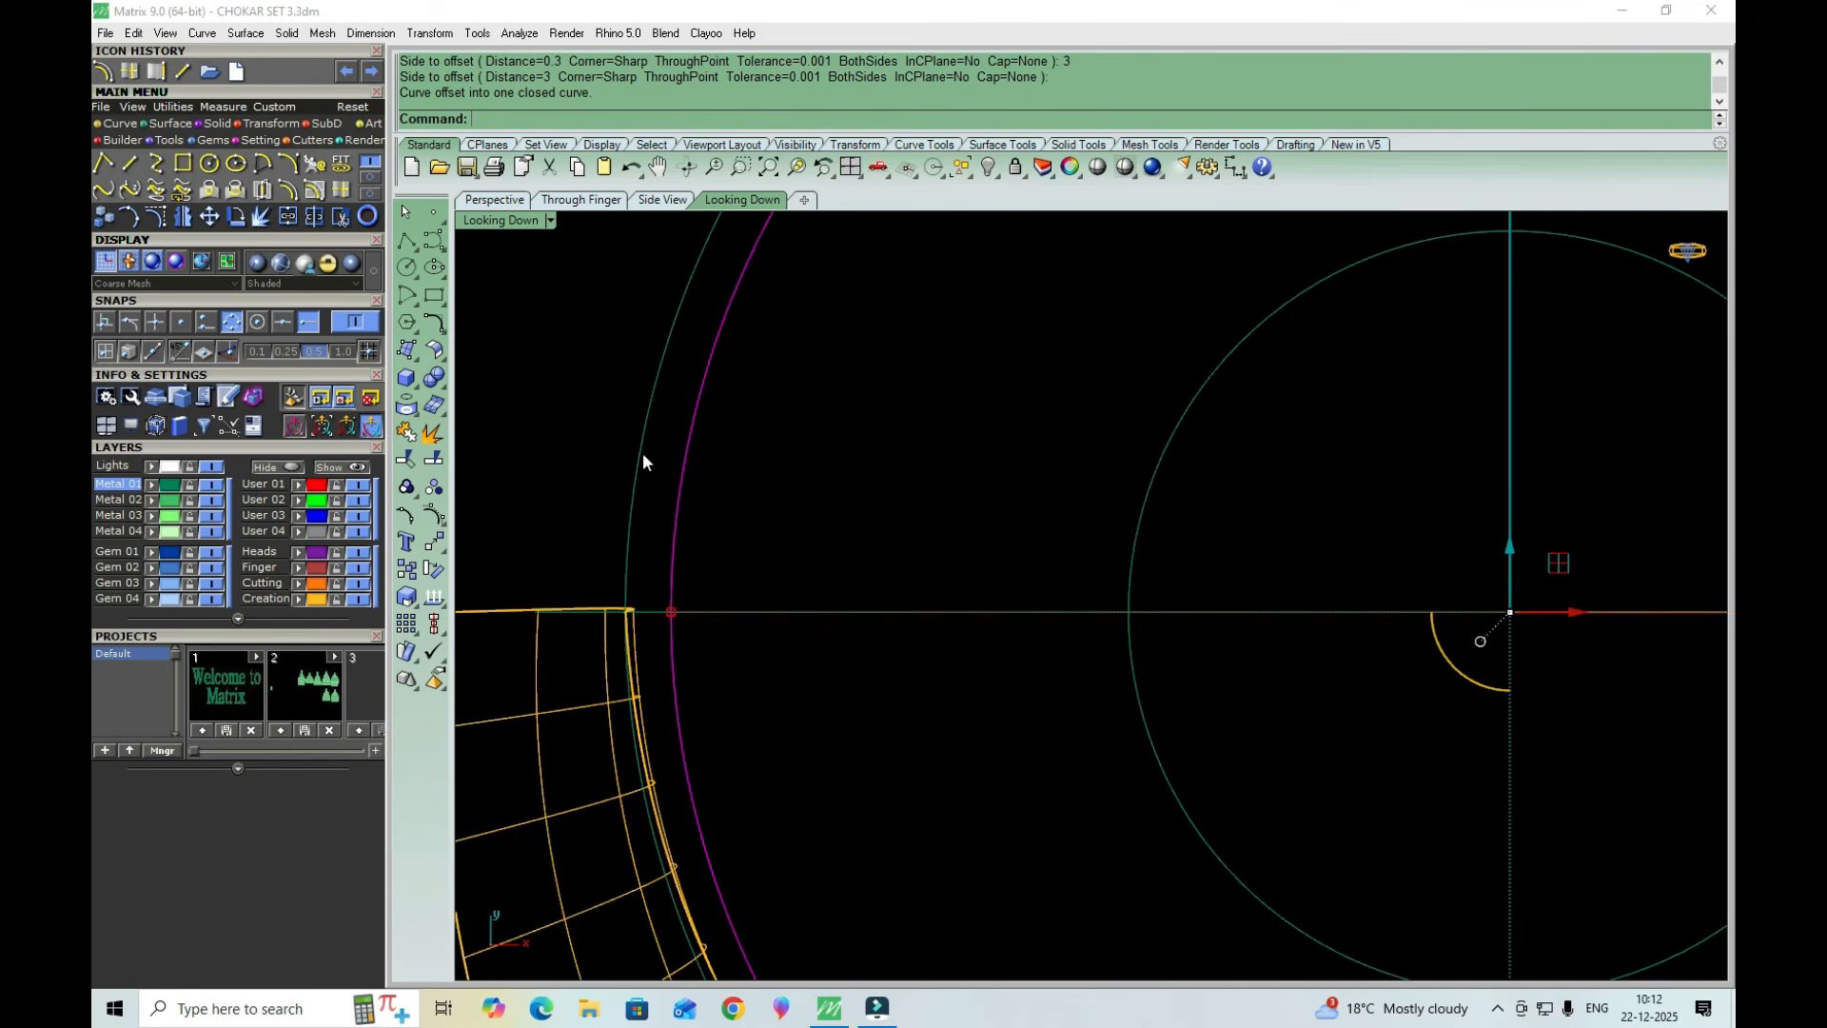
Offset the red circle outward again by a distance of 2.5
{"action": "left_click", "coordinate": [287, 215]}
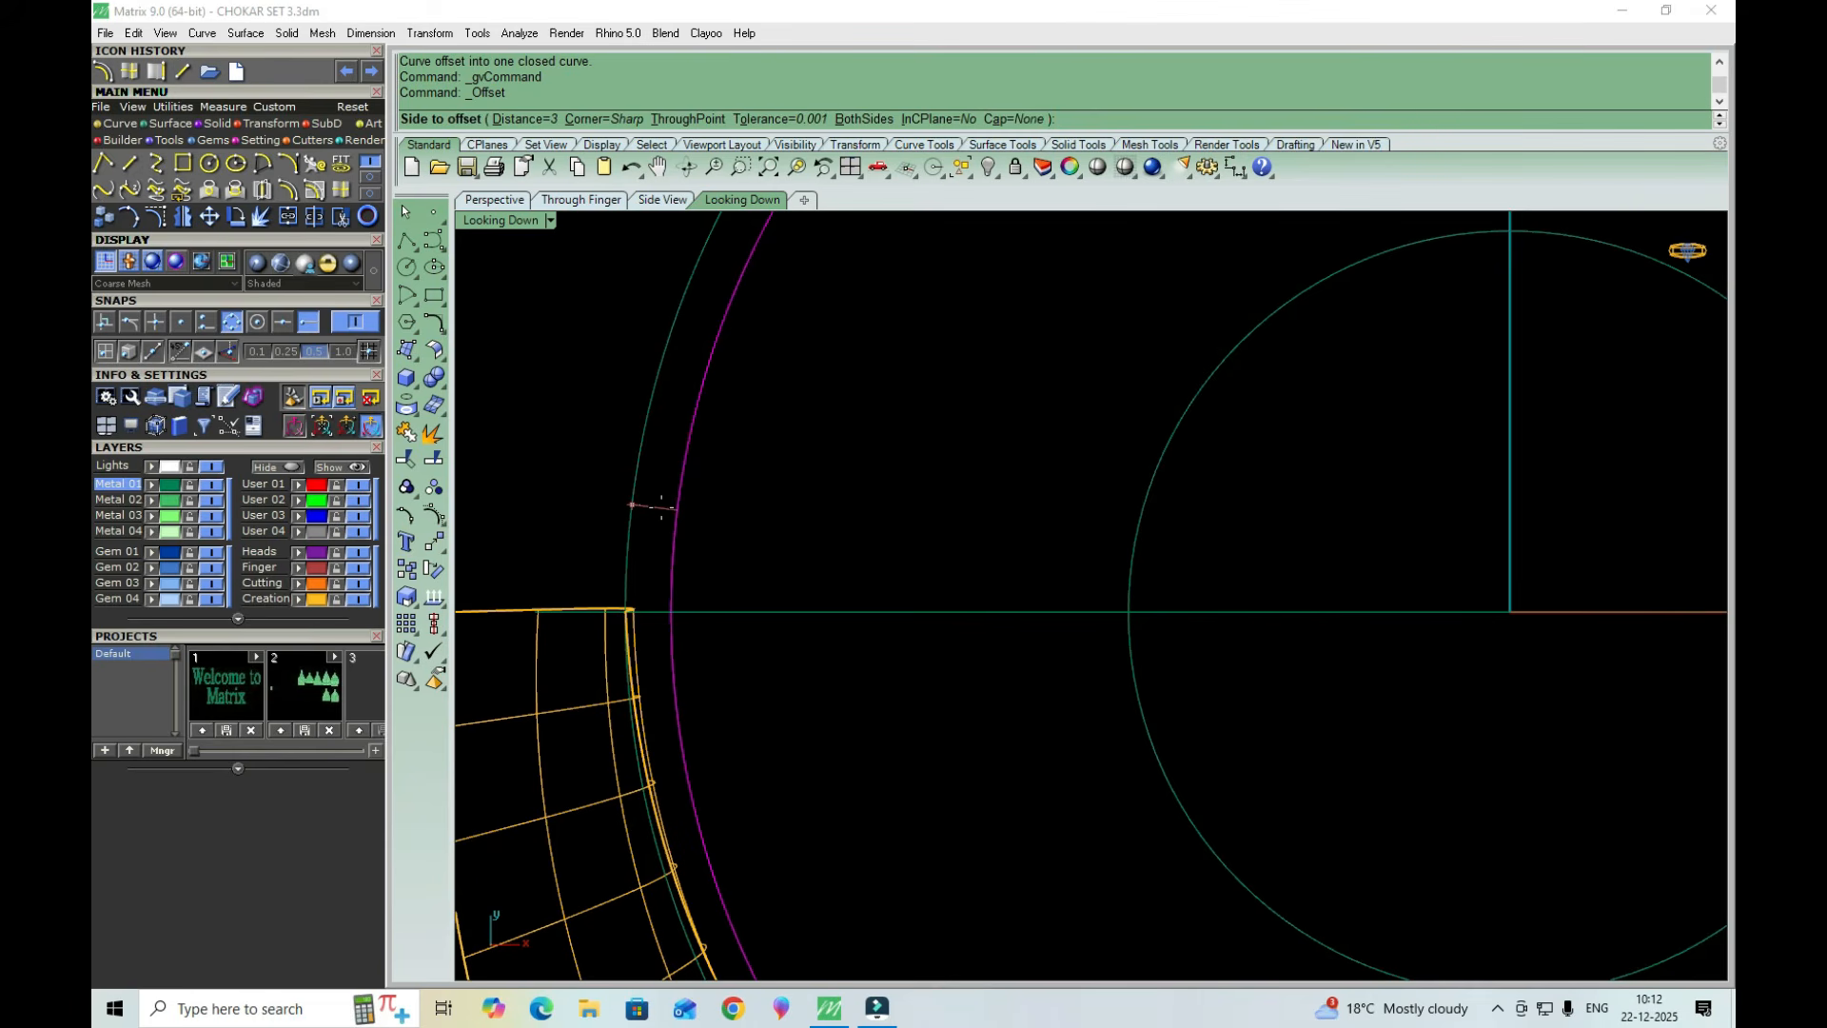
{"action": "type", "text": "2.5"}
{"action": "key", "text": "Return"}
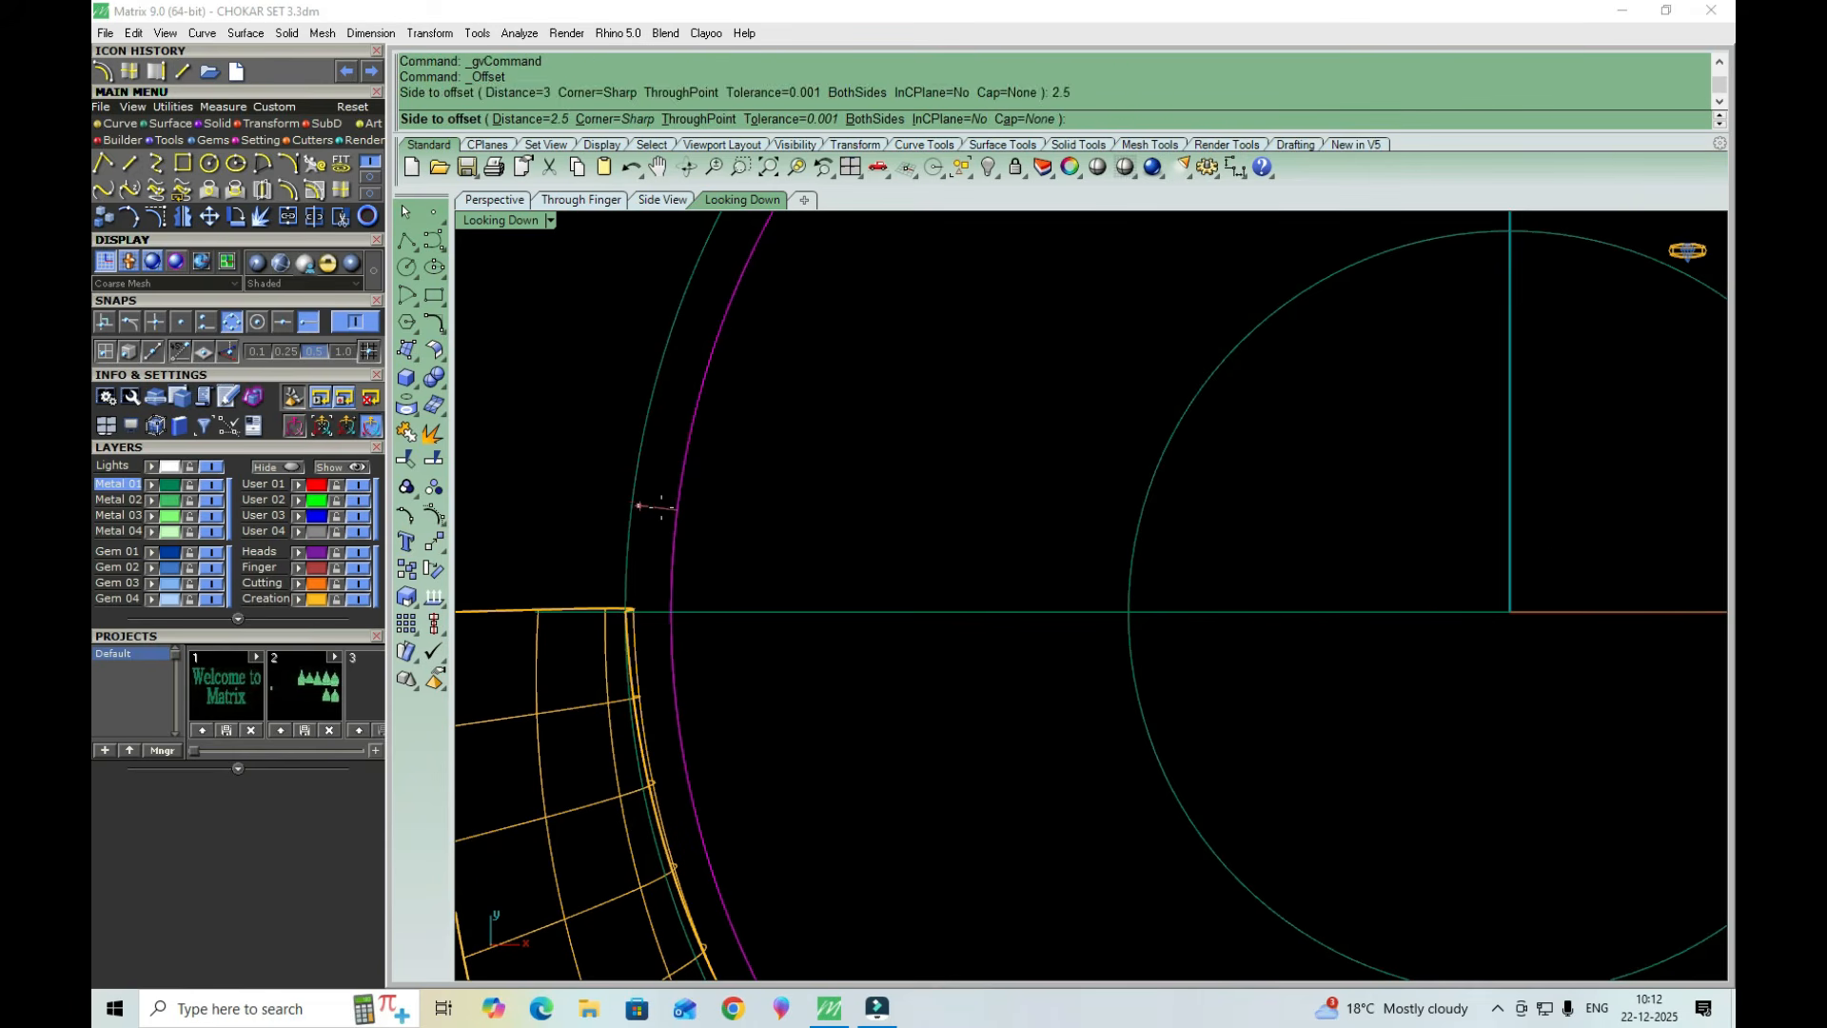
{"action": "left_click", "coordinate": [661, 507]}
{"action": "scroll", "coordinate": [660, 506], "scroll_direction": "up", "scroll_amount": 3}
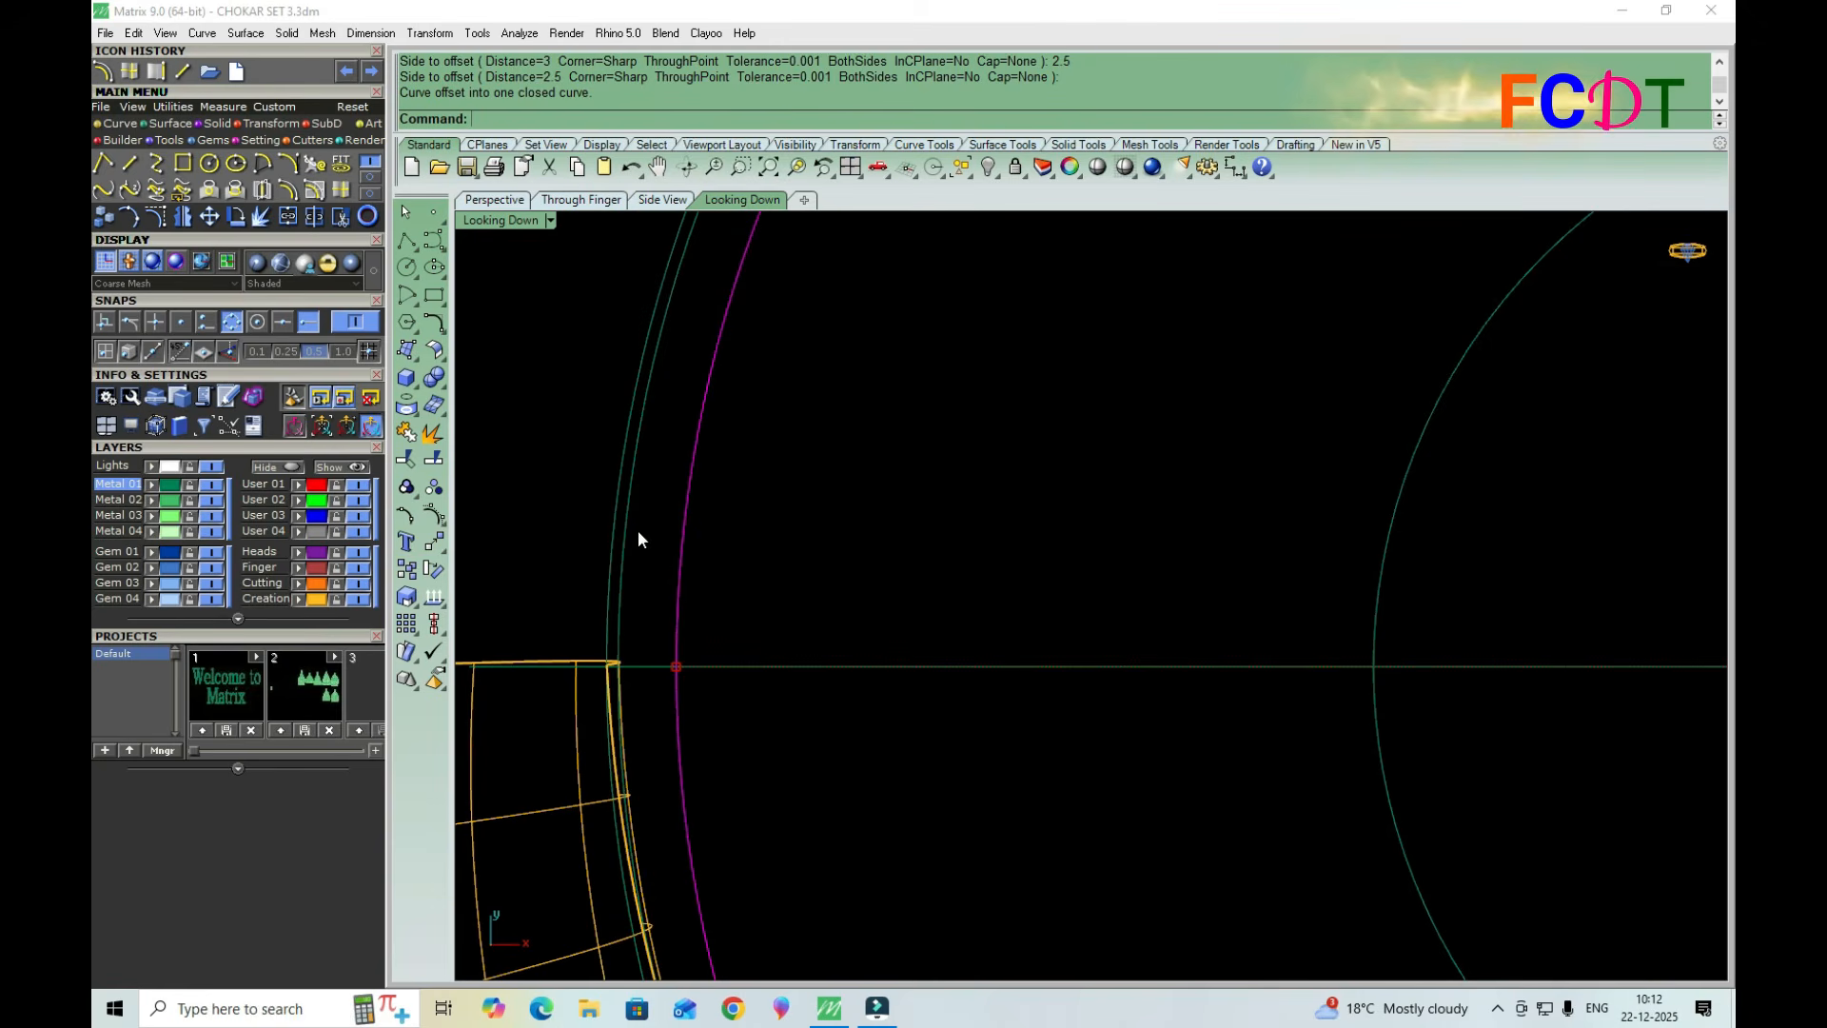
Compare the two offset circles with the halves' inner edges at the center seam and at the yellow half's end
{"action": "scroll", "coordinate": [637, 529], "scroll_direction": "down", "scroll_amount": 3}
{"action": "scroll", "coordinate": [888, 814], "scroll_direction": "down", "scroll_amount": 2}
{"action": "scroll", "coordinate": [840, 734], "scroll_direction": "up", "scroll_amount": 4}
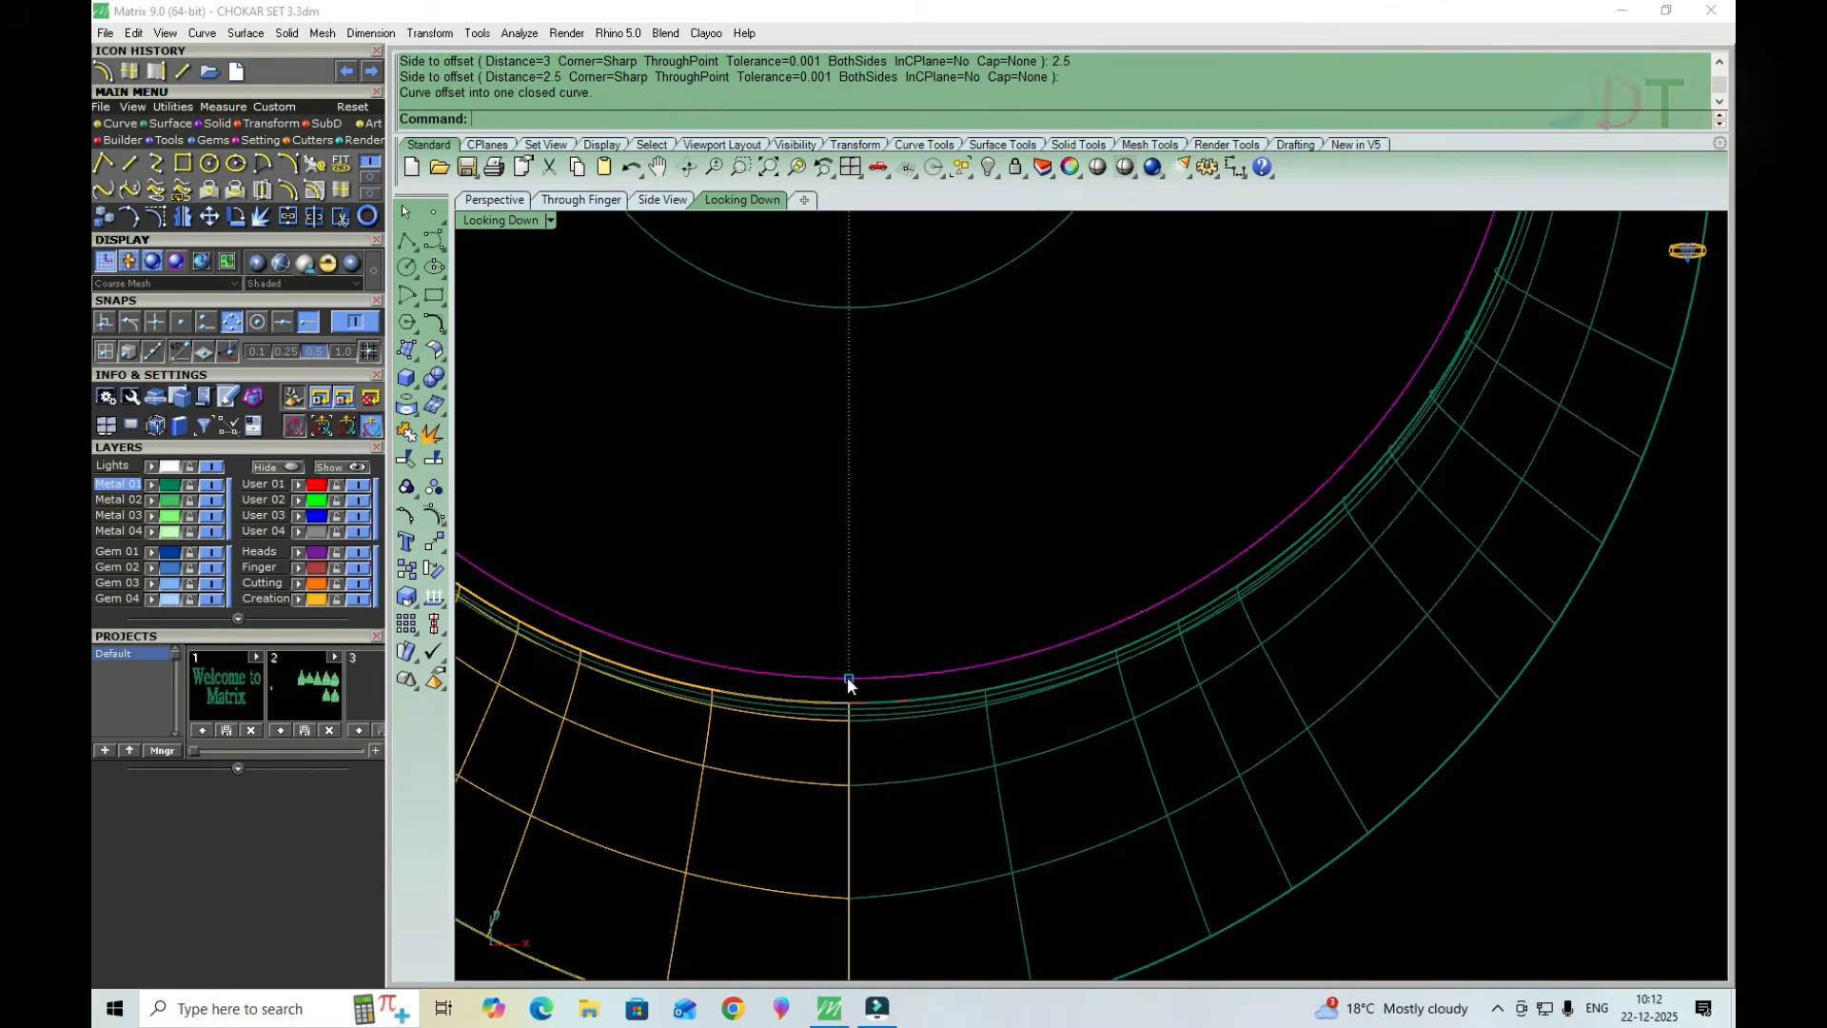
{"action": "scroll", "coordinate": [883, 773], "scroll_direction": "down", "scroll_amount": 2}
{"action": "scroll", "coordinate": [679, 589], "scroll_direction": "up", "scroll_amount": 4}
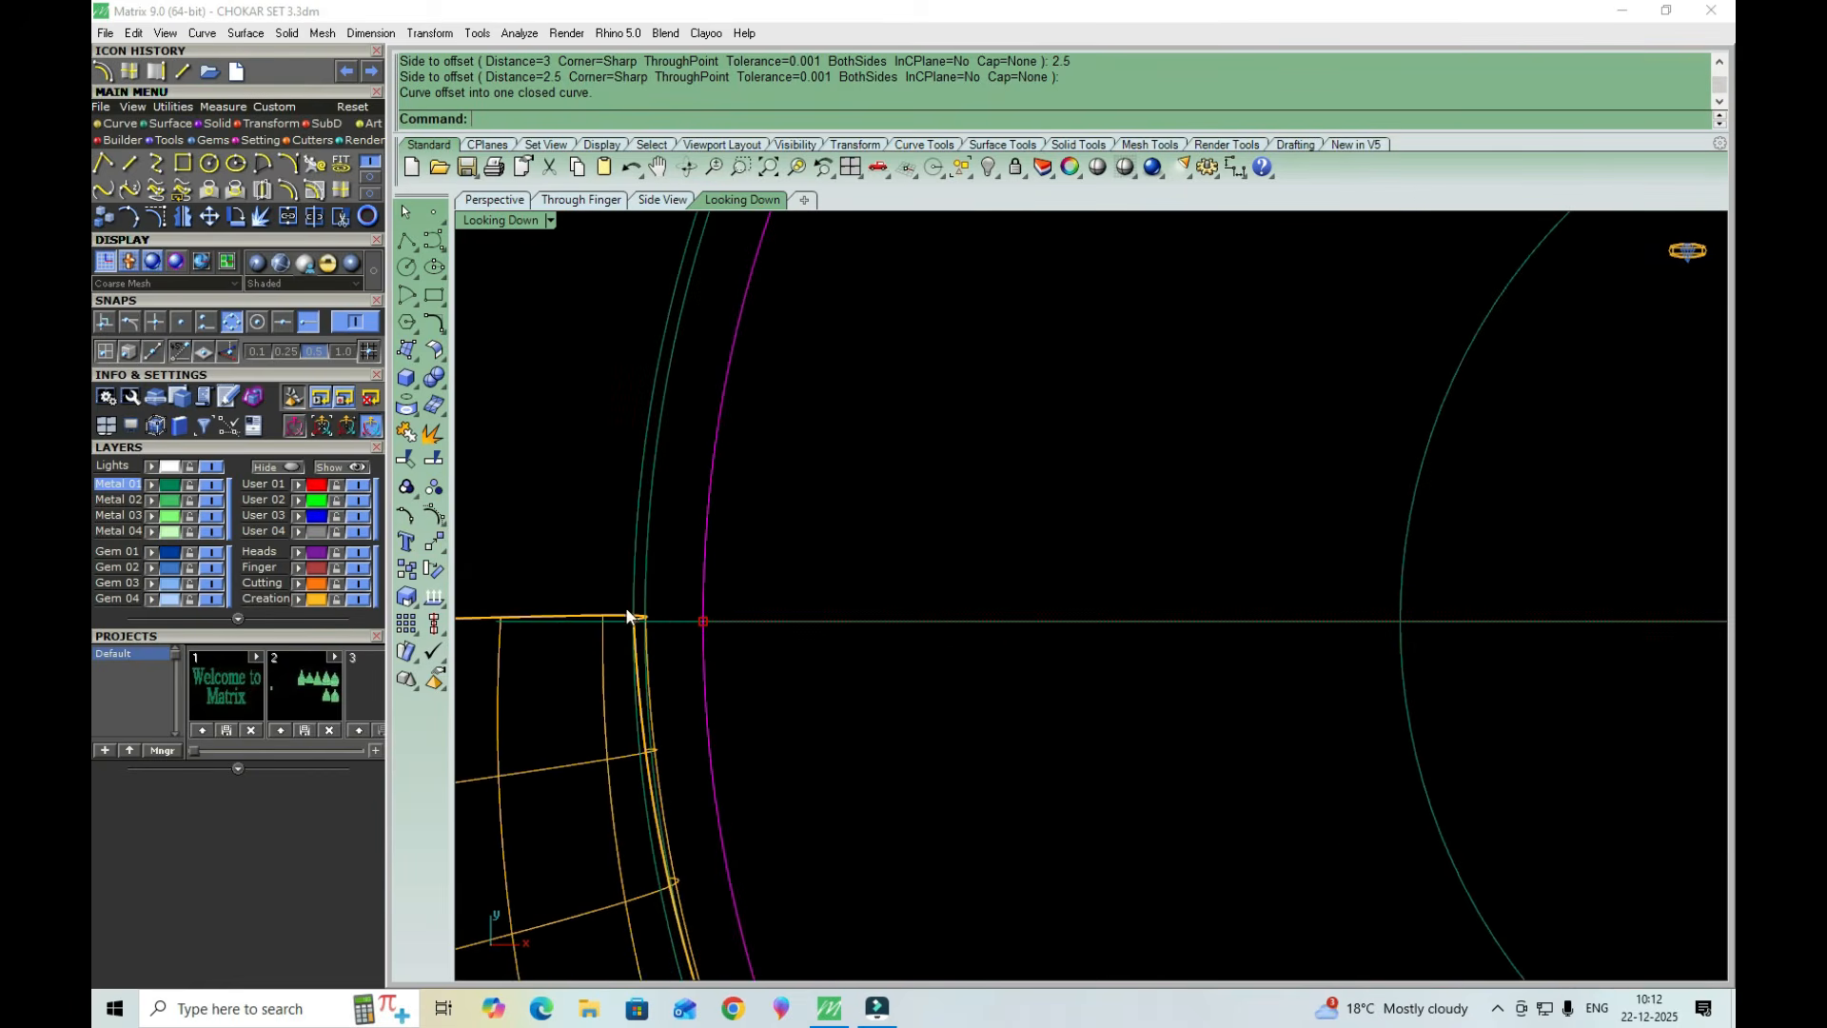
{"action": "scroll", "coordinate": [657, 616], "scroll_direction": "up", "scroll_amount": 2}
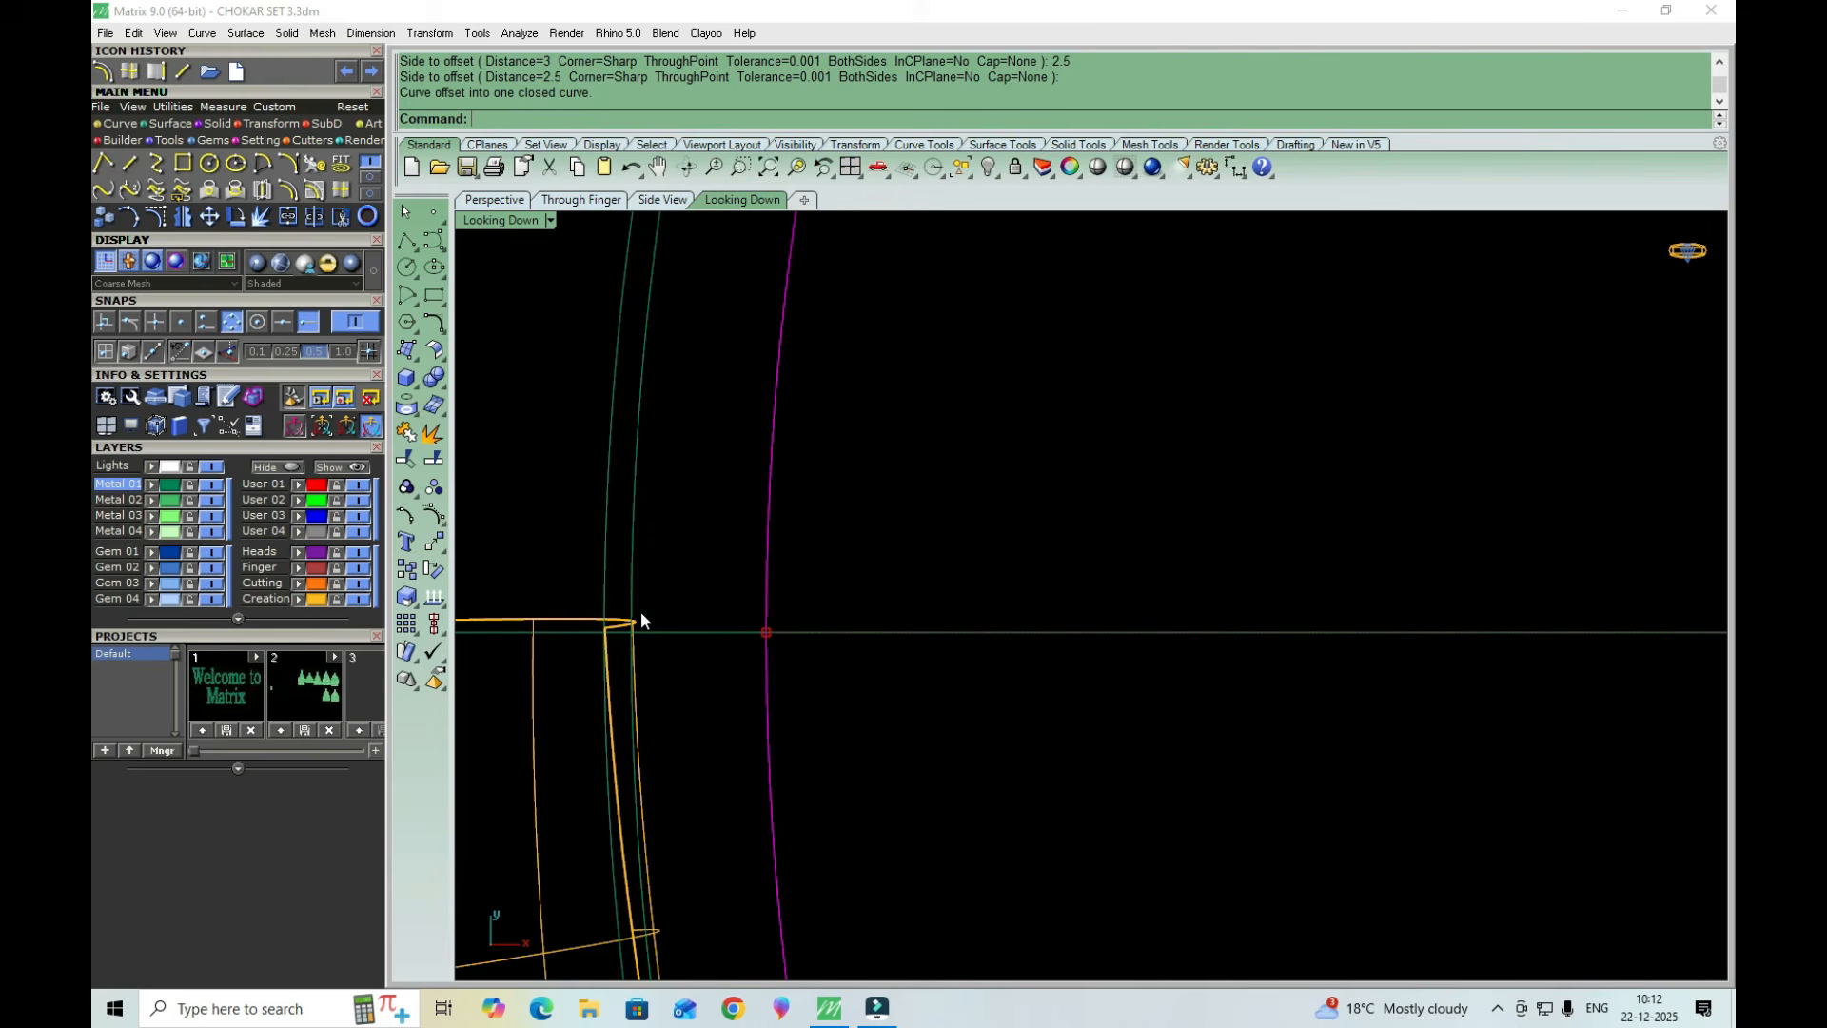
{"action": "left_click", "coordinate": [772, 582]}
{"action": "left_click", "coordinate": [772, 581]}
{"action": "scroll", "coordinate": [771, 581], "scroll_direction": "down", "scroll_amount": 1}
{"action": "scroll", "coordinate": [770, 584], "scroll_direction": "down", "scroll_amount": 3}
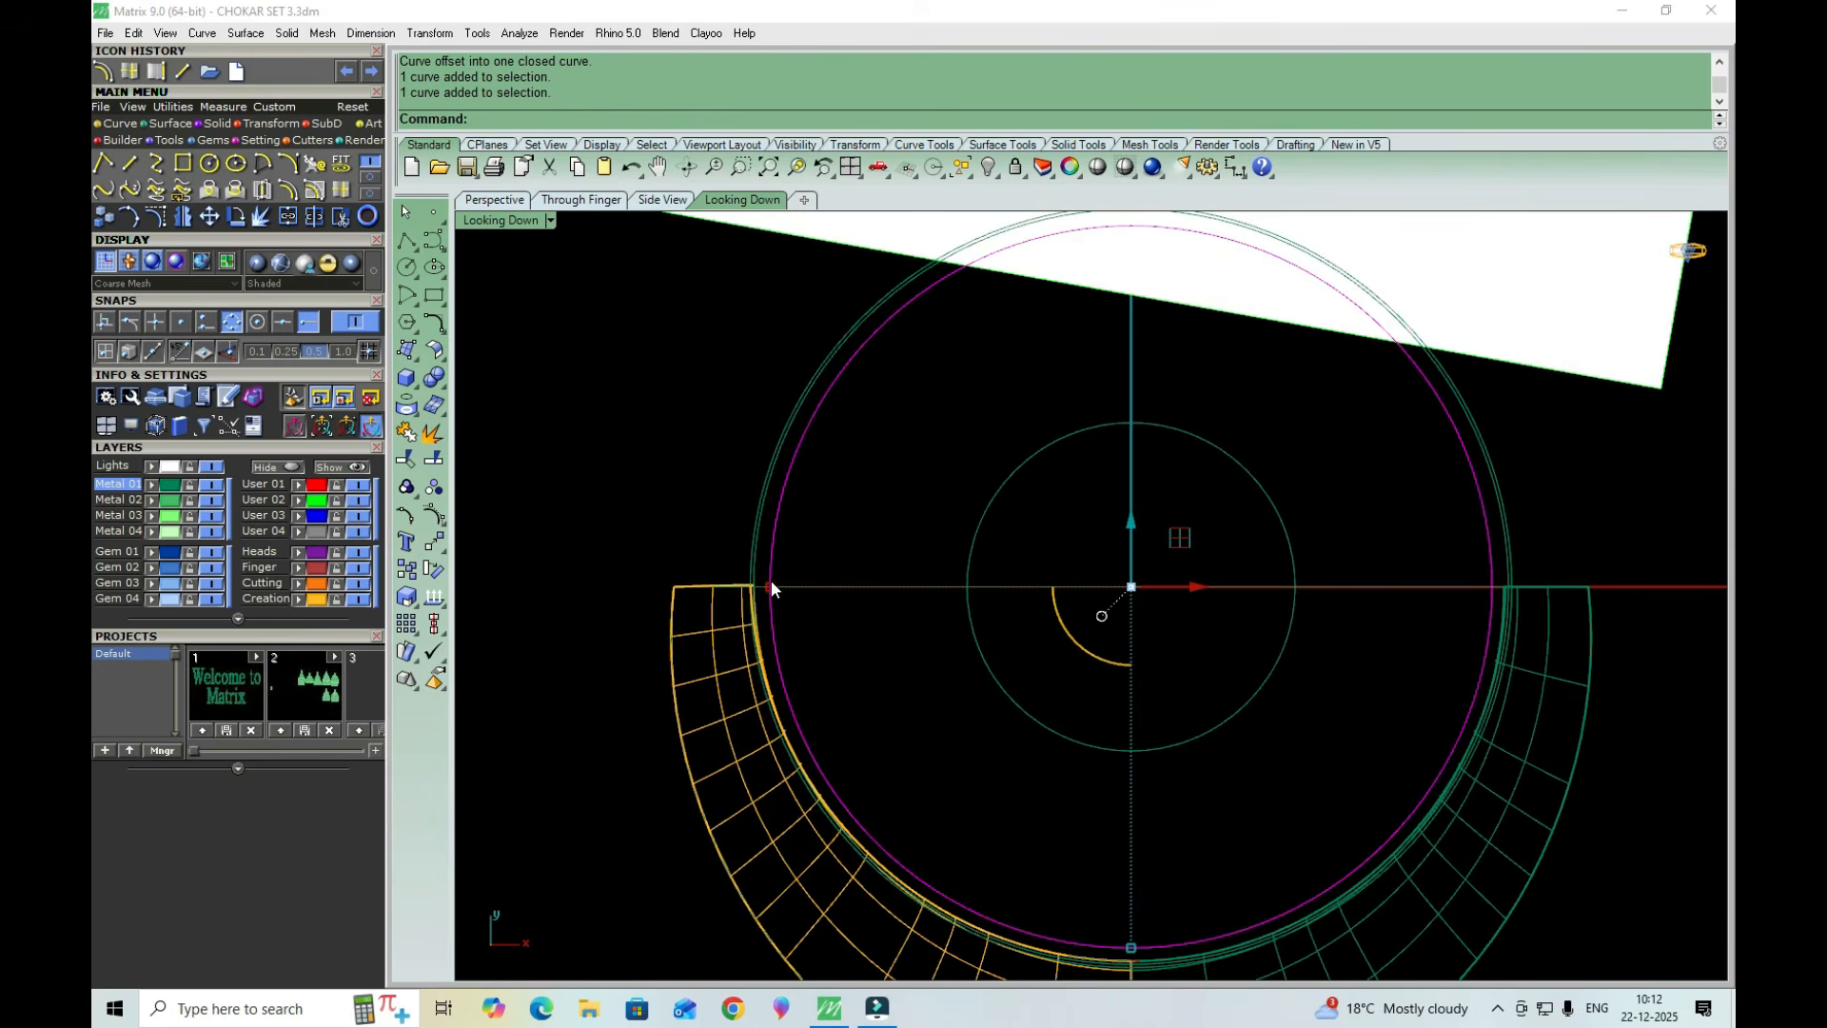
{"action": "scroll", "coordinate": [770, 583], "scroll_direction": "up", "scroll_amount": 5}
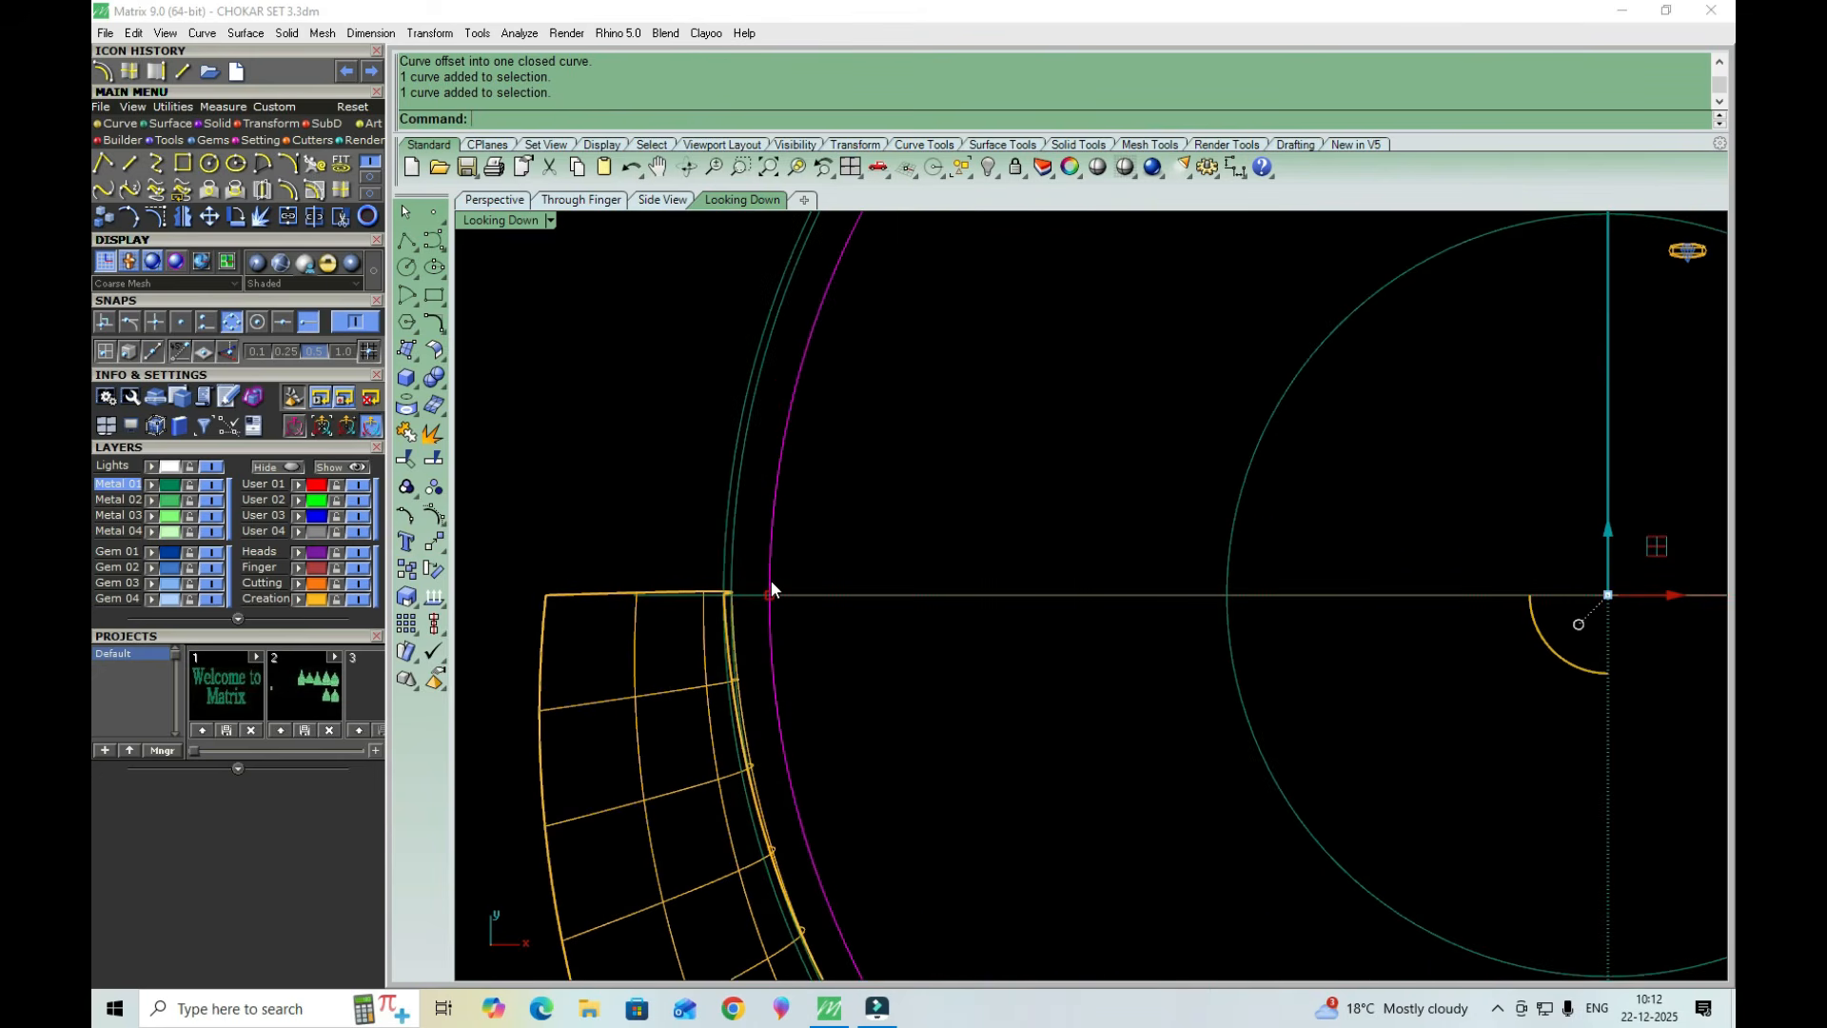
{"action": "scroll", "coordinate": [653, 494], "scroll_direction": "down", "scroll_amount": 5}
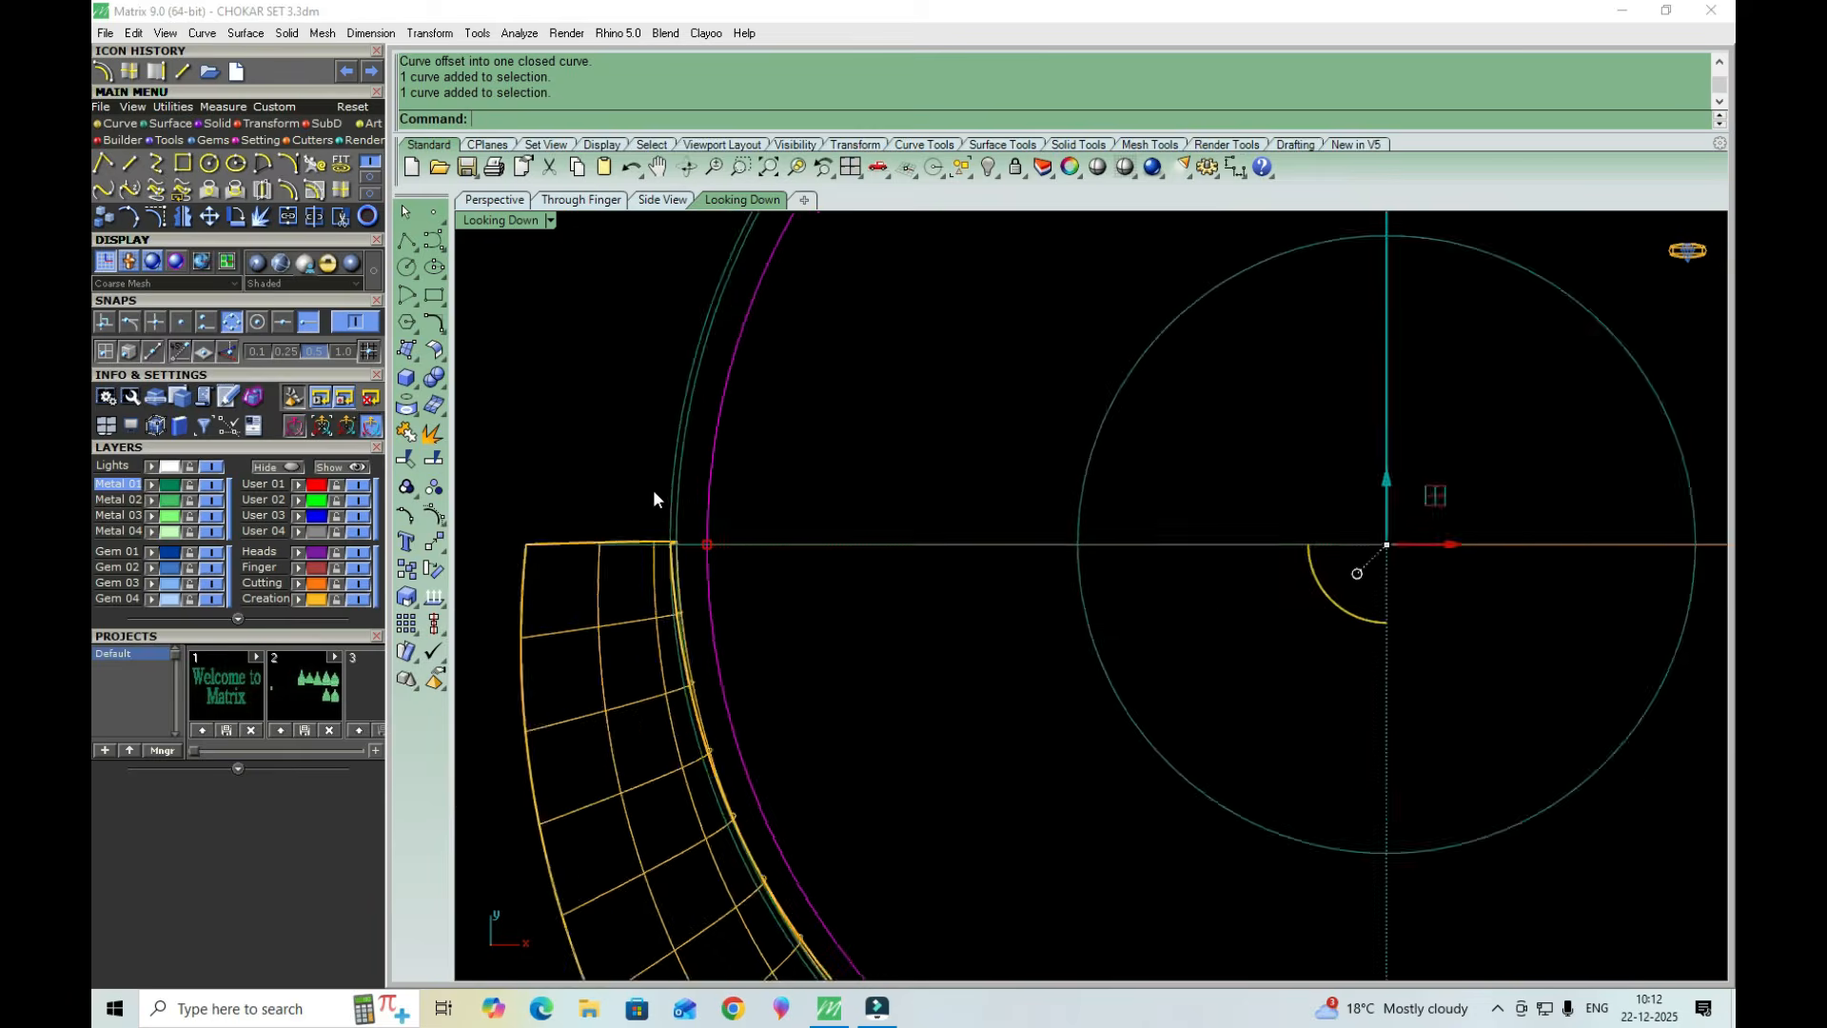
{"action": "scroll", "coordinate": [666, 578], "scroll_direction": "up", "scroll_amount": 5}
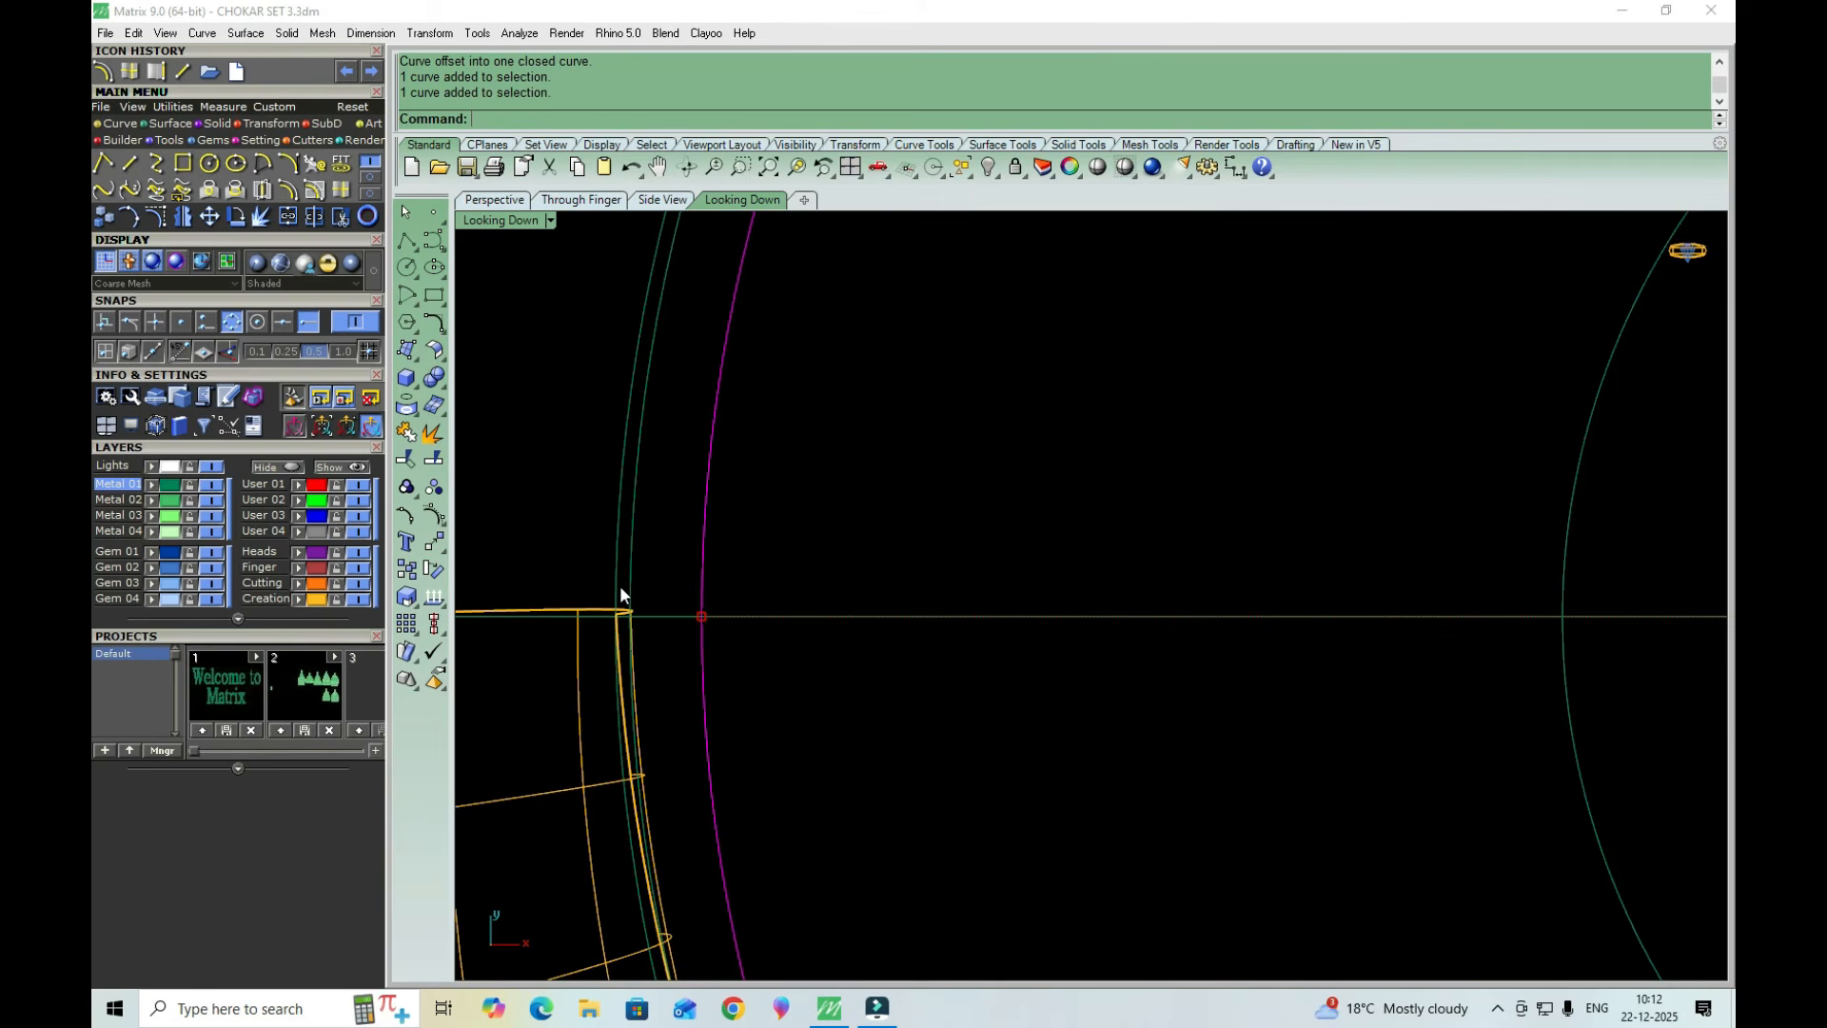
{"action": "scroll", "coordinate": [618, 585], "scroll_direction": "down", "scroll_amount": 5}
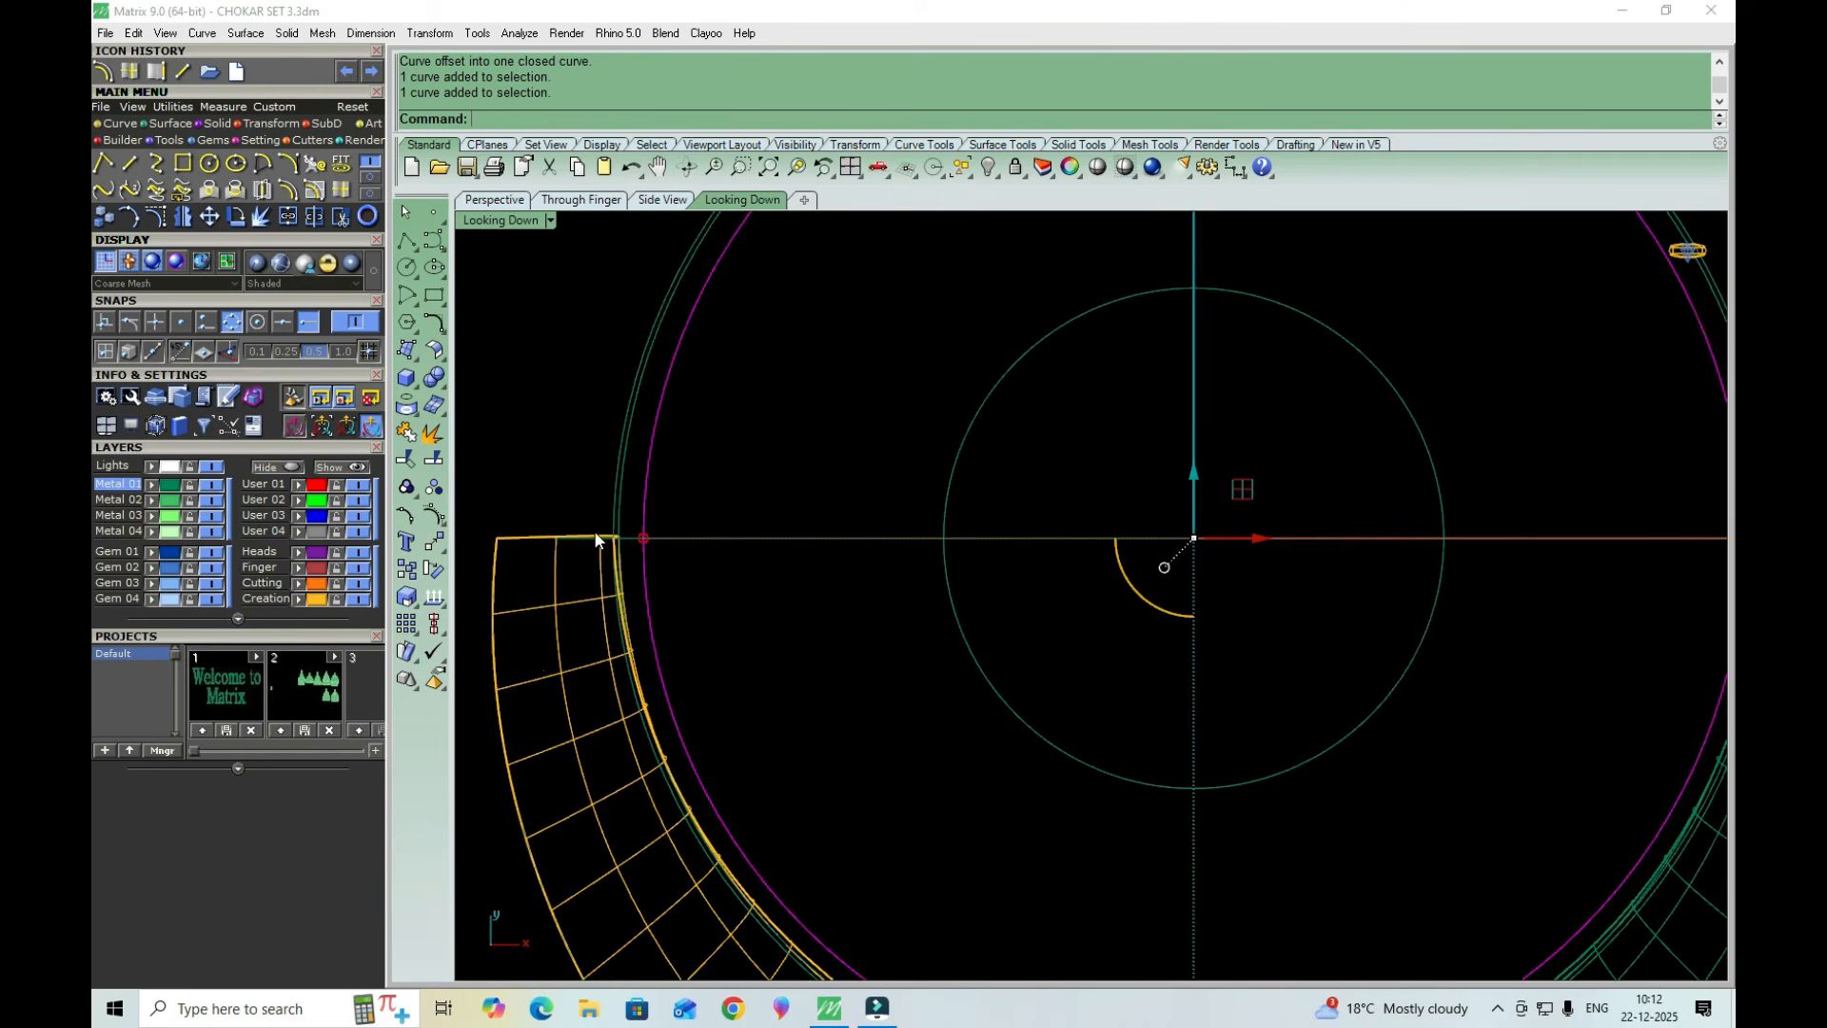
Highlight the swept halves and examine how the yellow half's inner corner meets the offset circles and the horizontal axis
{"action": "left_click", "coordinate": [545, 612]}
{"action": "scroll", "coordinate": [545, 613], "scroll_direction": "down", "scroll_amount": 4}
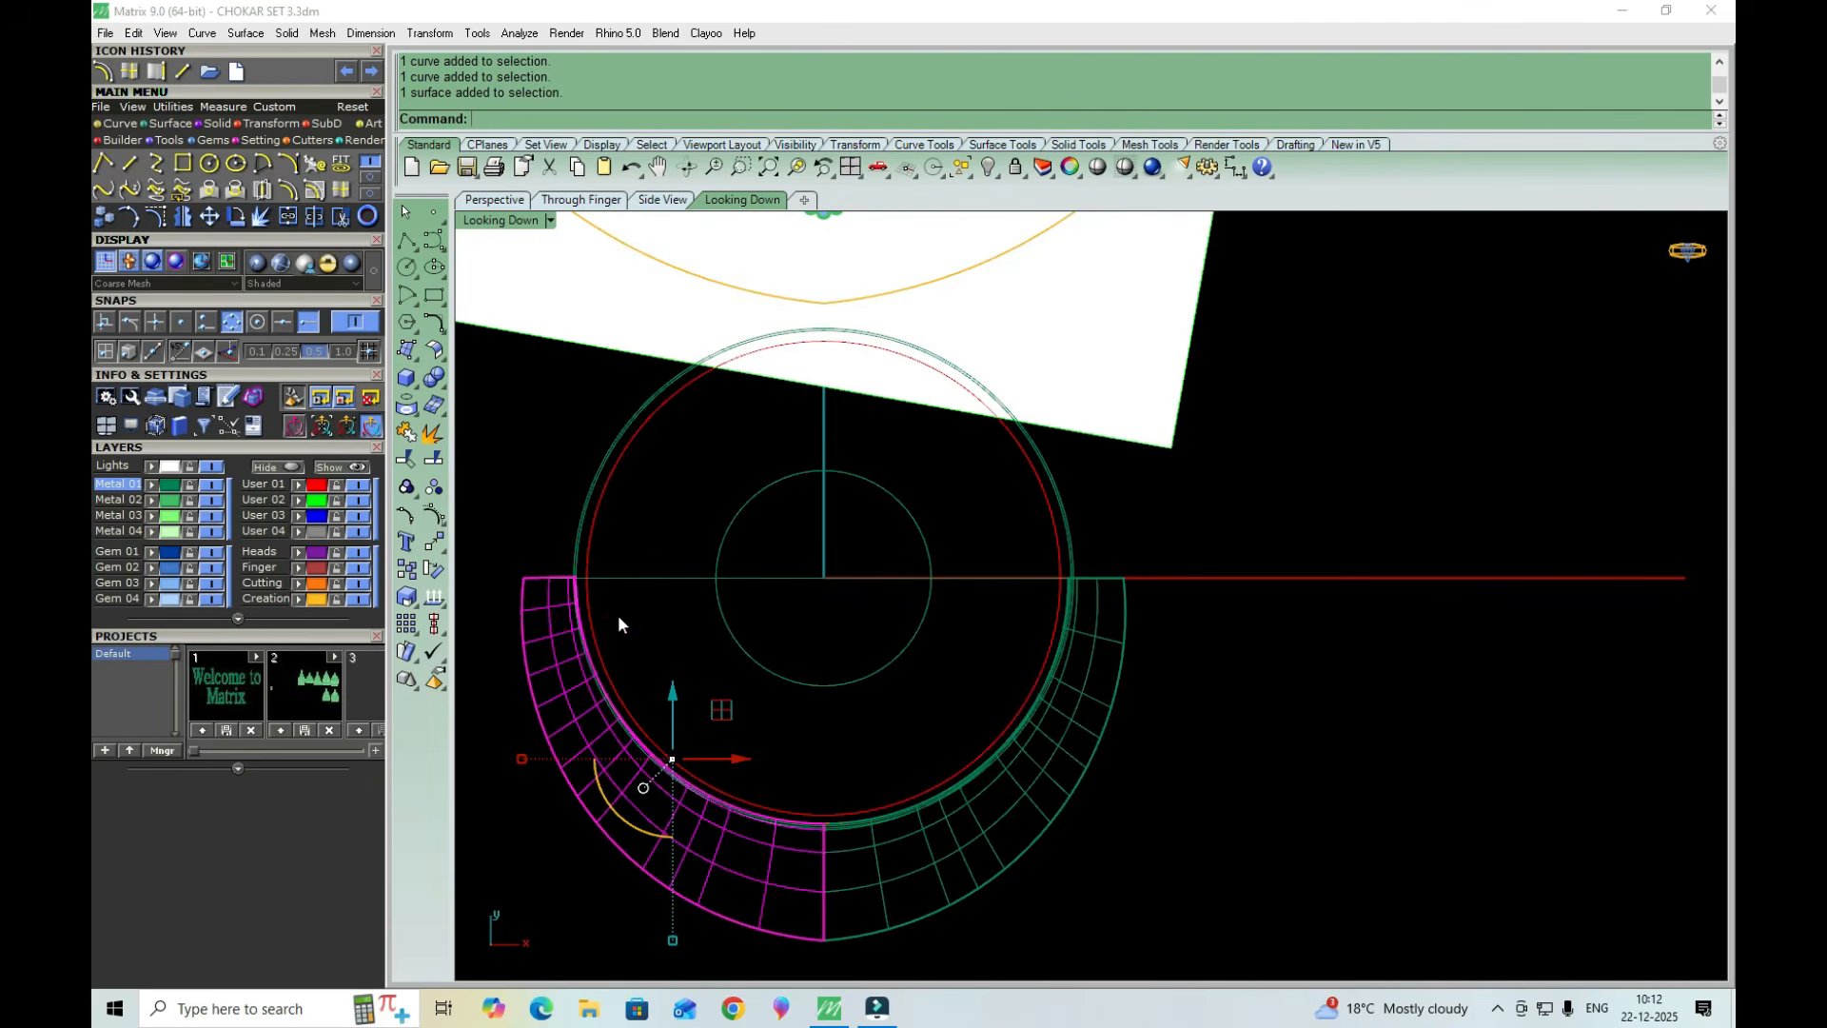
{"action": "left_click", "coordinate": [942, 872]}
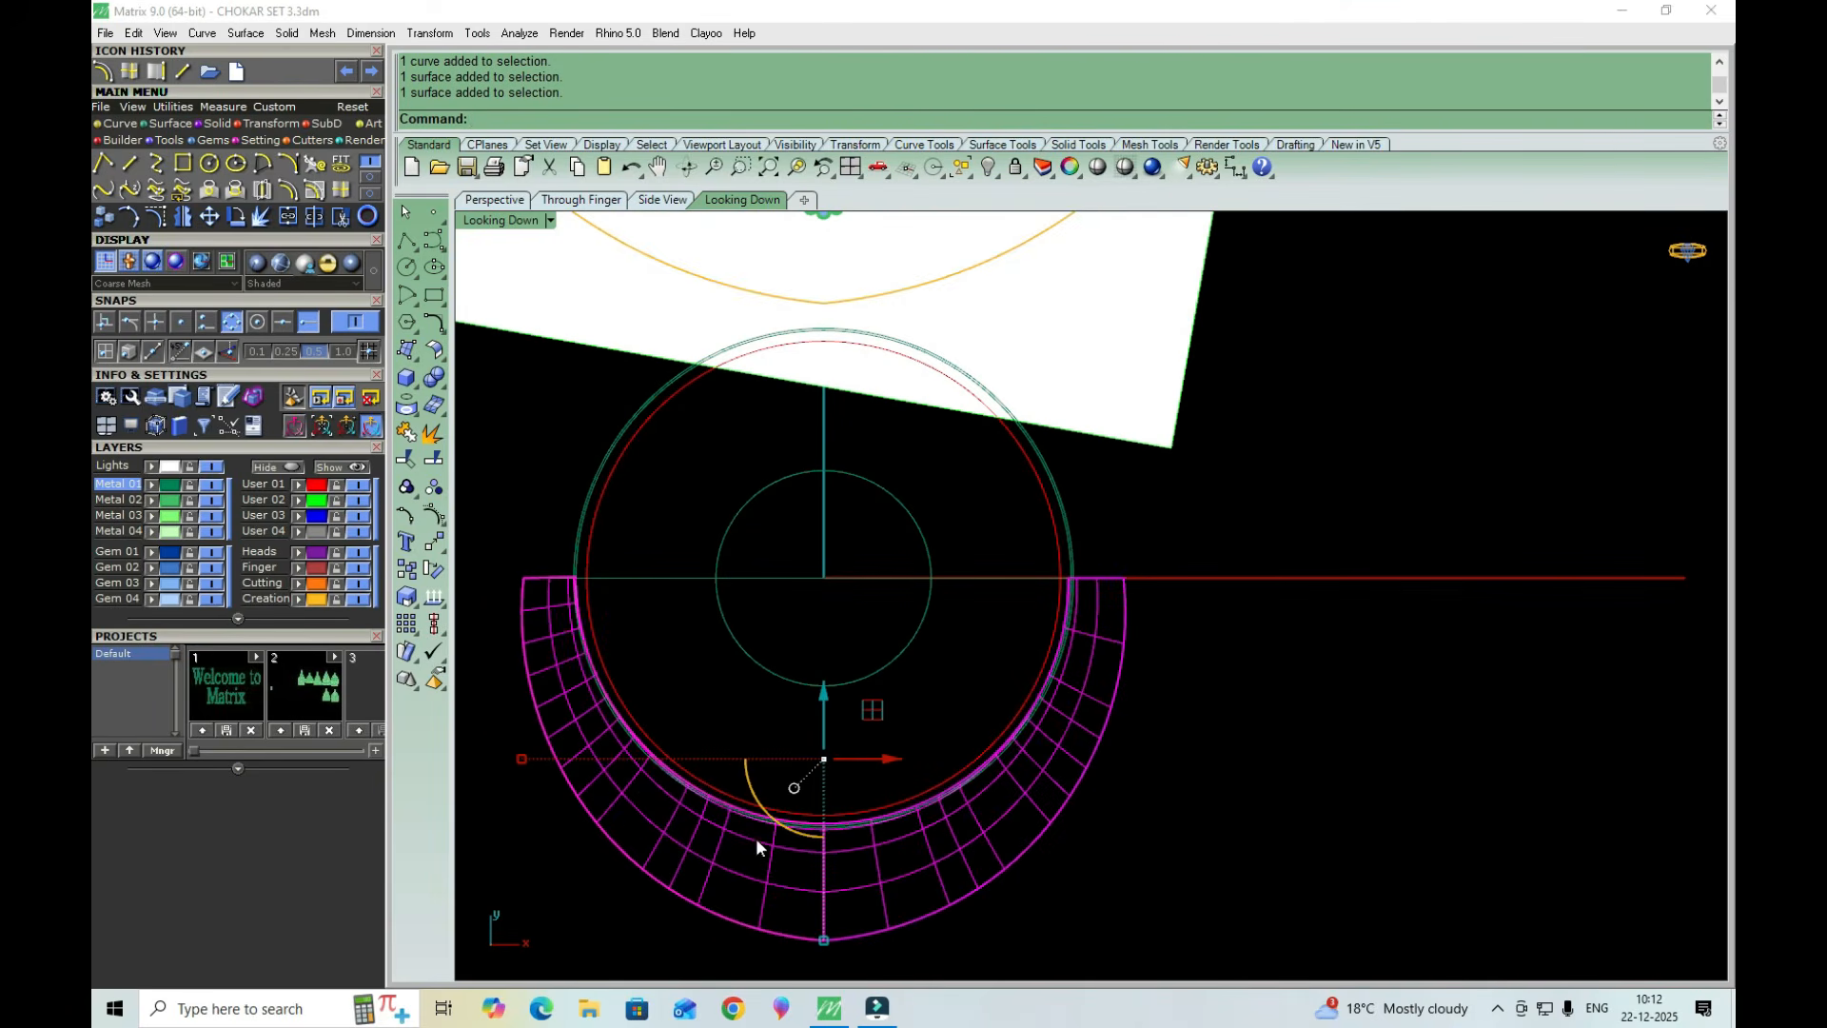
{"action": "scroll", "coordinate": [546, 599], "scroll_direction": "up", "scroll_amount": 5}
{"action": "key", "text": "Escape"}
{"action": "left_click", "coordinate": [571, 613]}
{"action": "scroll", "coordinate": [529, 521], "scroll_direction": "down", "scroll_amount": 3}
{"action": "scroll", "coordinate": [562, 554], "scroll_direction": "up", "scroll_amount": 6}
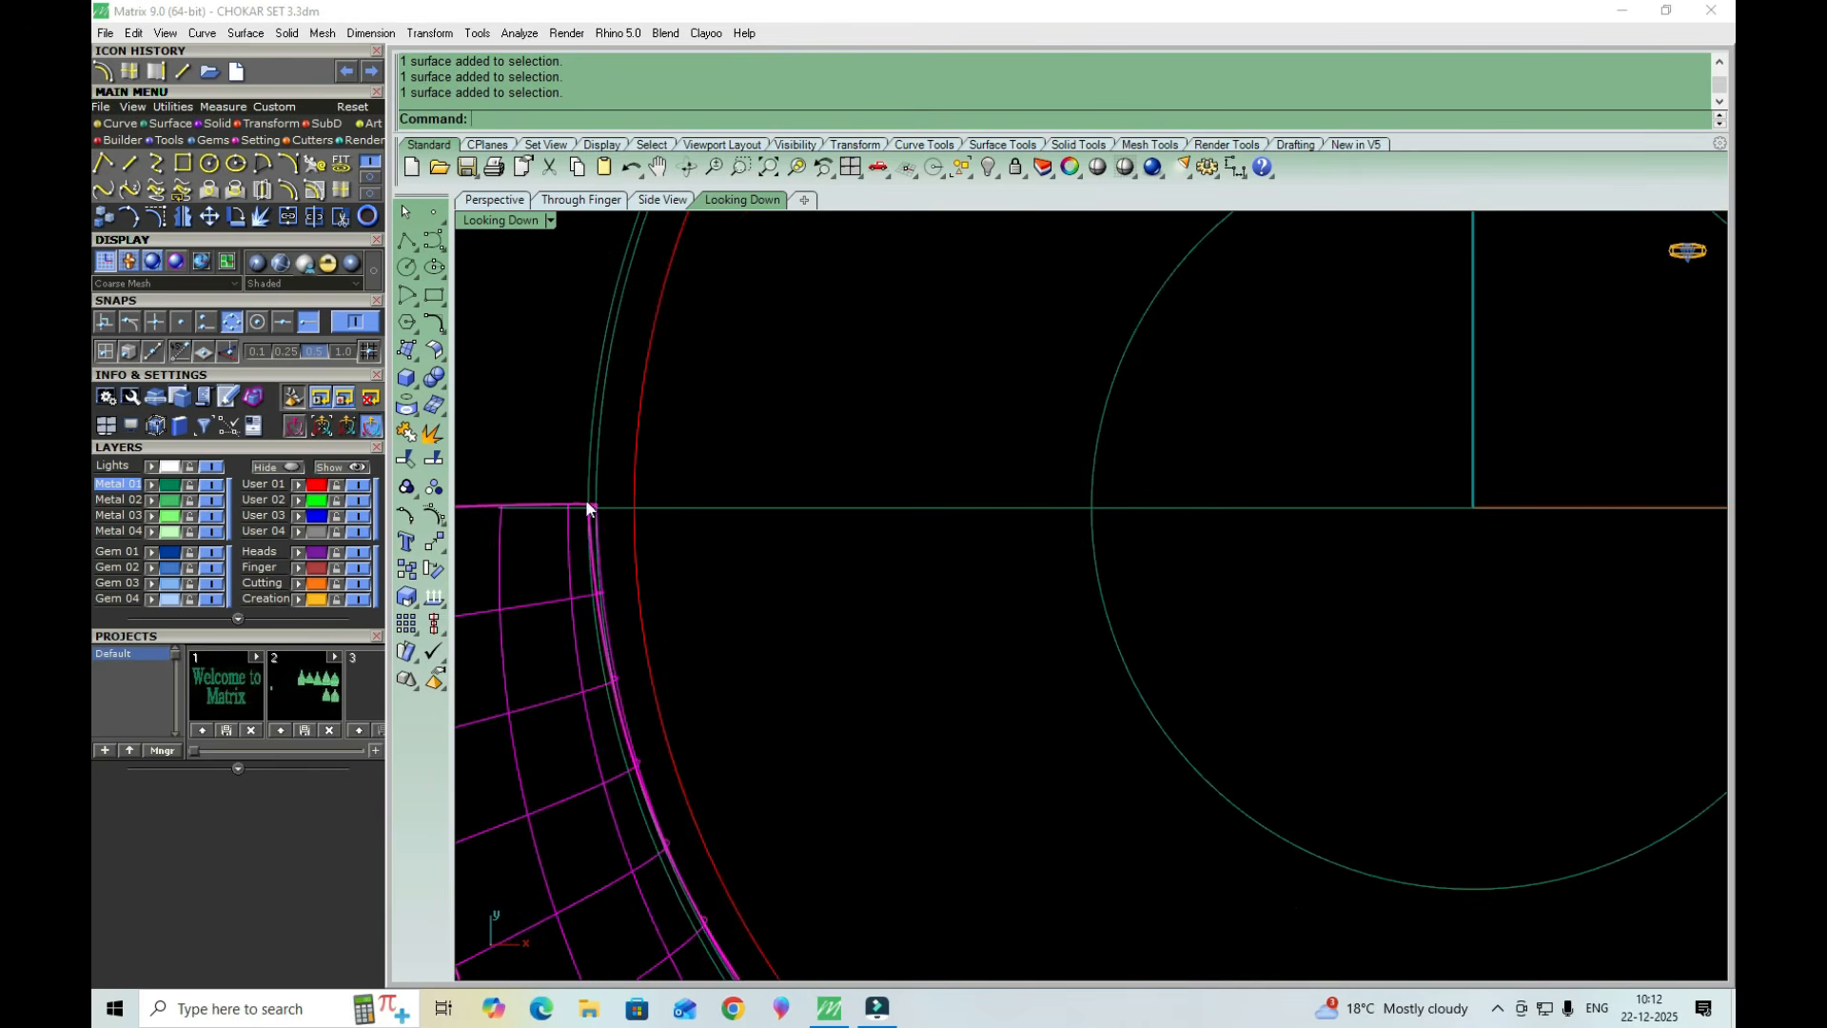
{"action": "scroll", "coordinate": [596, 514], "scroll_direction": "down", "scroll_amount": 5}
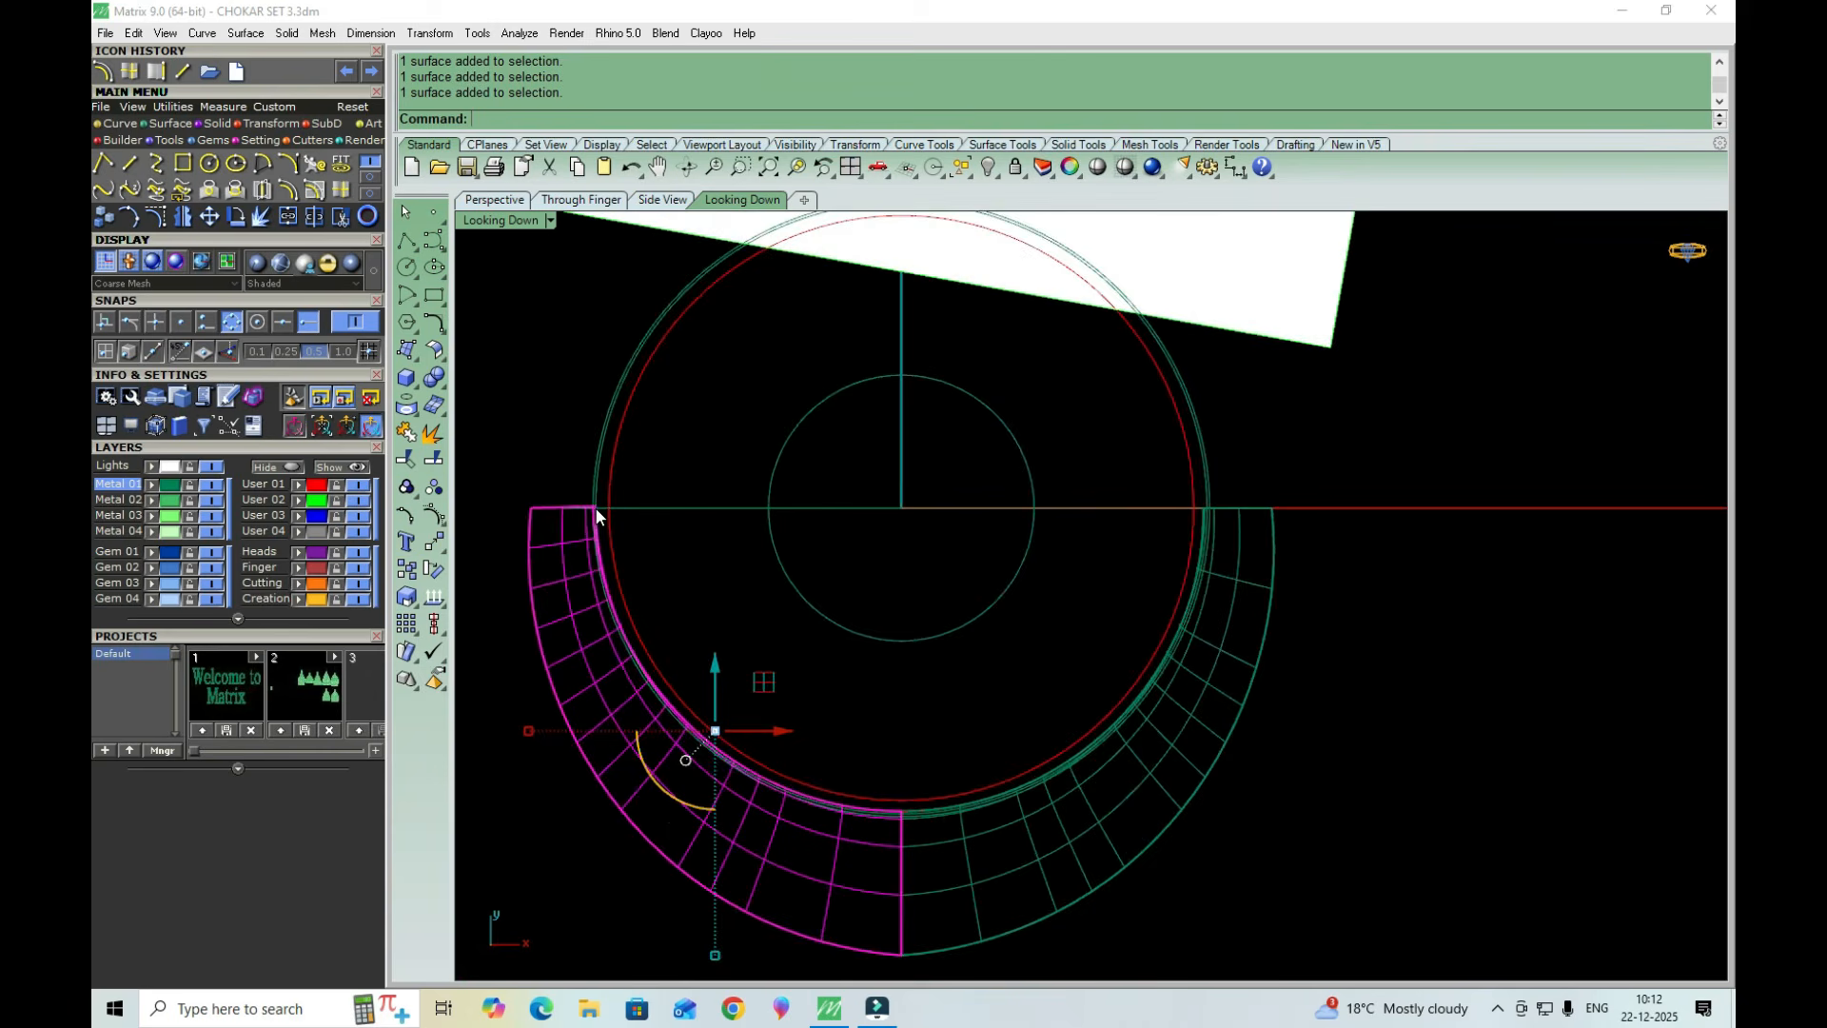
Highlight the green half and compare its inner end with the offset circles and the yellow half, then clear the selection
{"action": "scroll", "coordinate": [1011, 517], "scroll_direction": "up", "scroll_amount": 5}
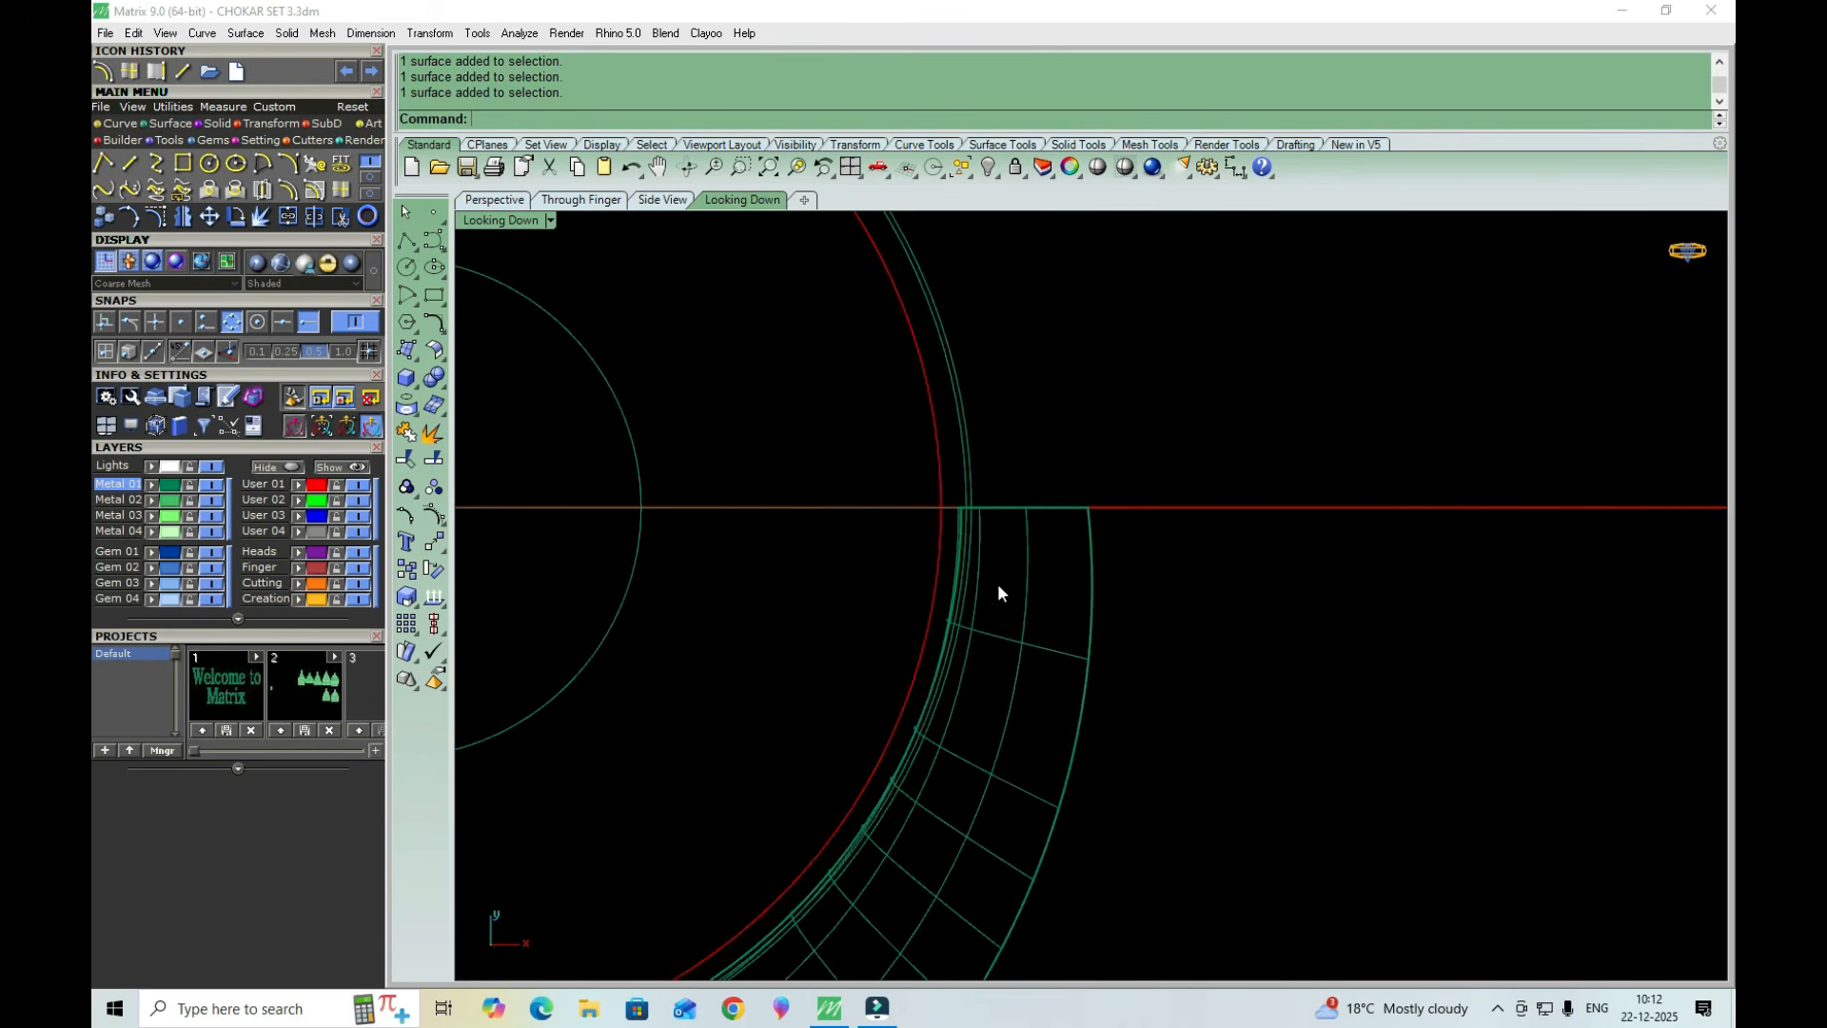
{"action": "left_click", "coordinate": [989, 637]}
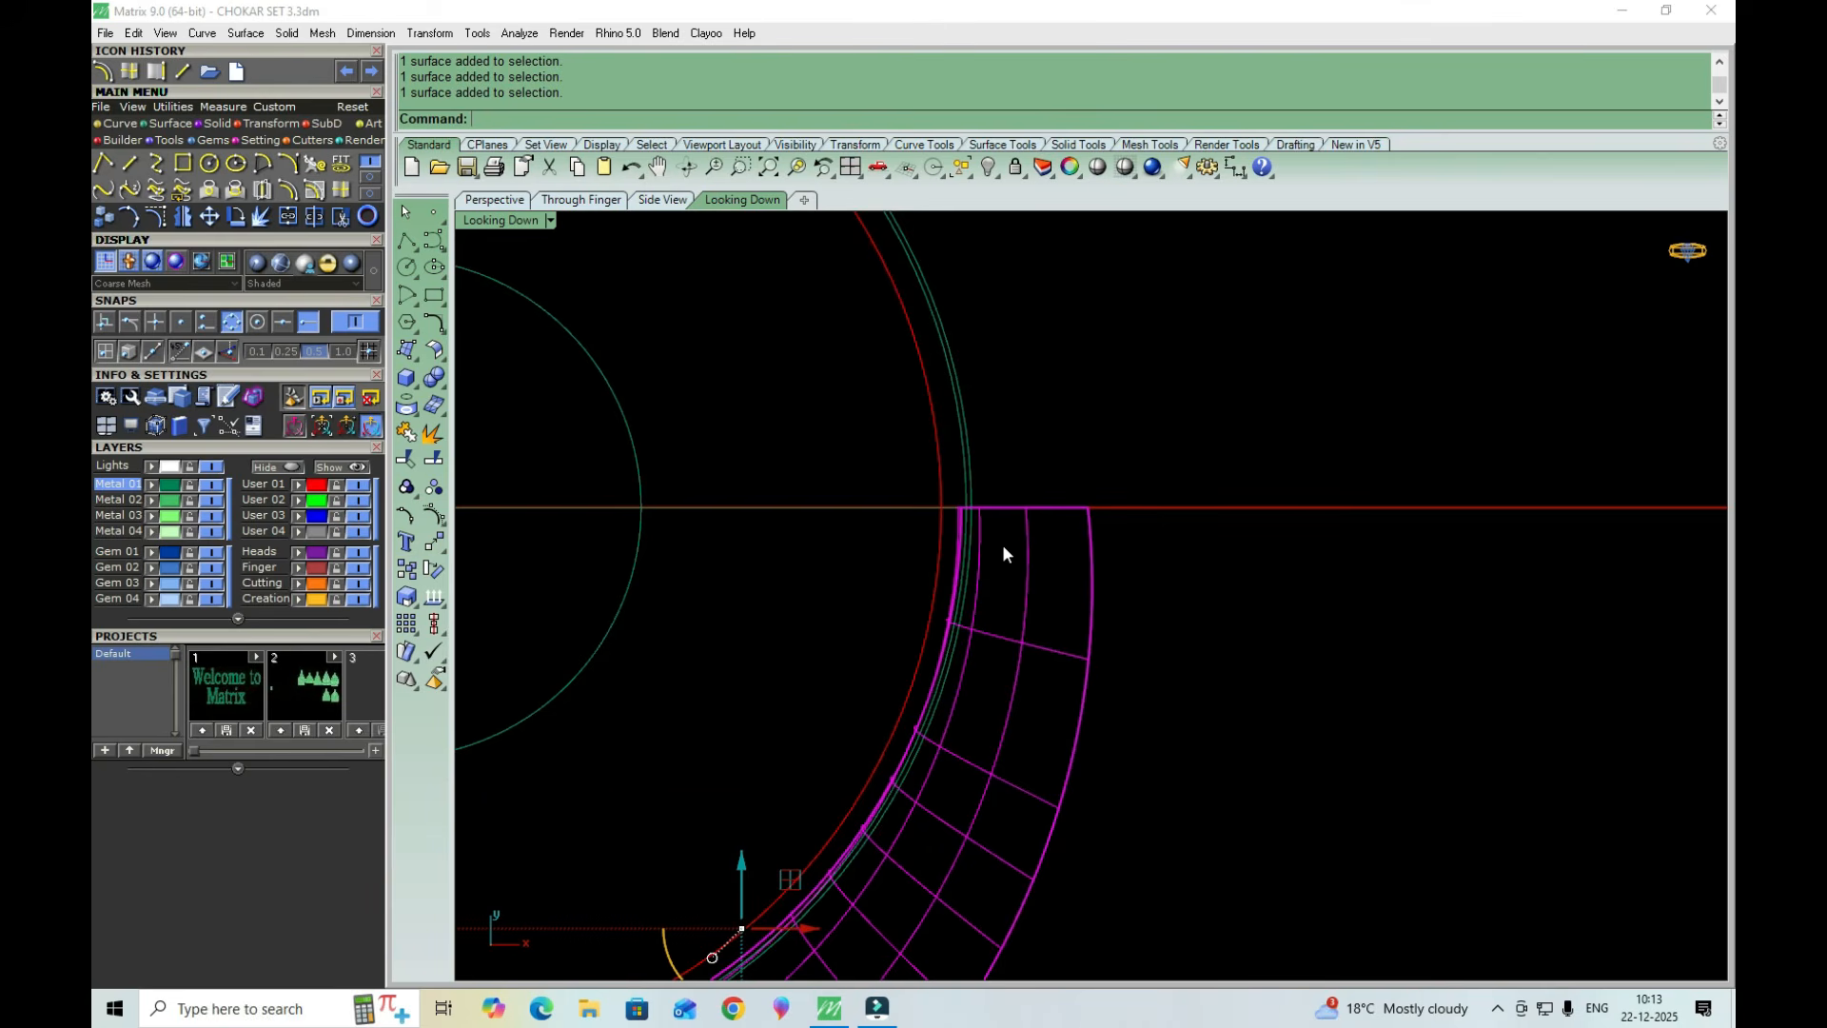
{"action": "scroll", "coordinate": [1009, 548], "scroll_direction": "down", "scroll_amount": 5}
{"action": "scroll", "coordinate": [744, 541], "scroll_direction": "up", "scroll_amount": 3}
{"action": "scroll", "coordinate": [742, 544], "scroll_direction": "up", "scroll_amount": 2}
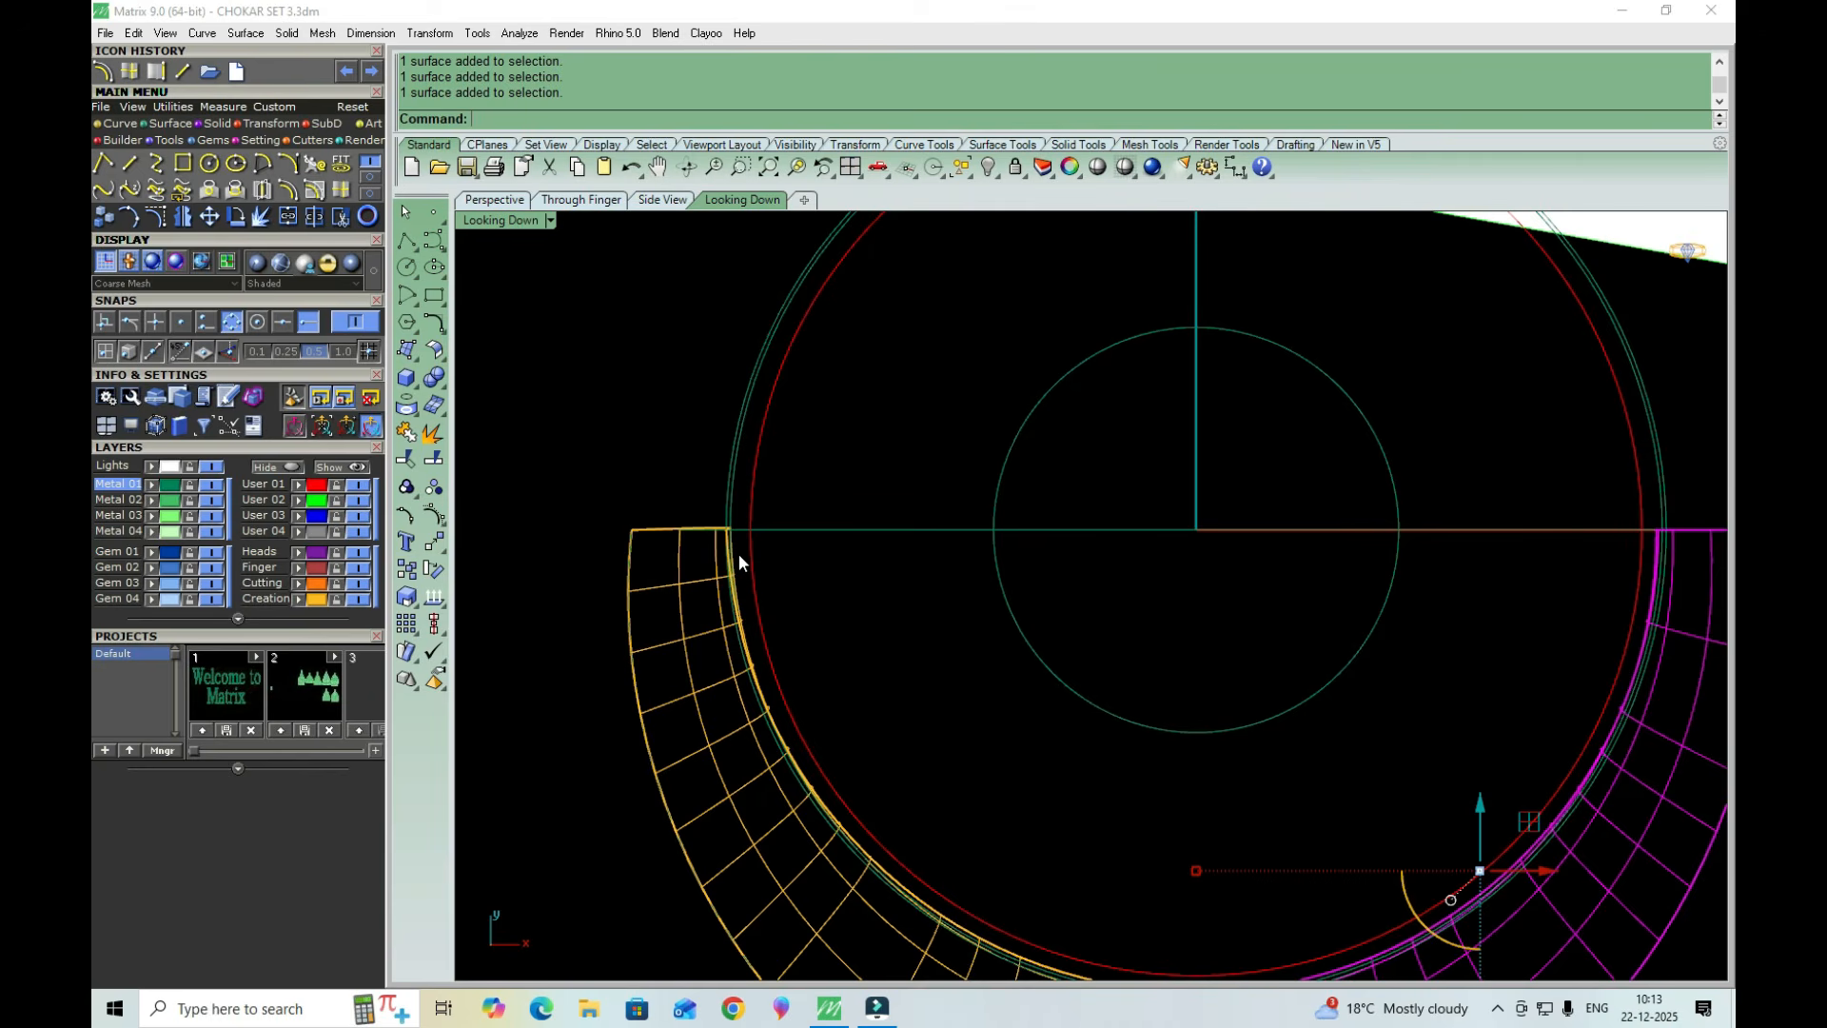
{"action": "scroll", "coordinate": [739, 556], "scroll_direction": "down", "scroll_amount": 3}
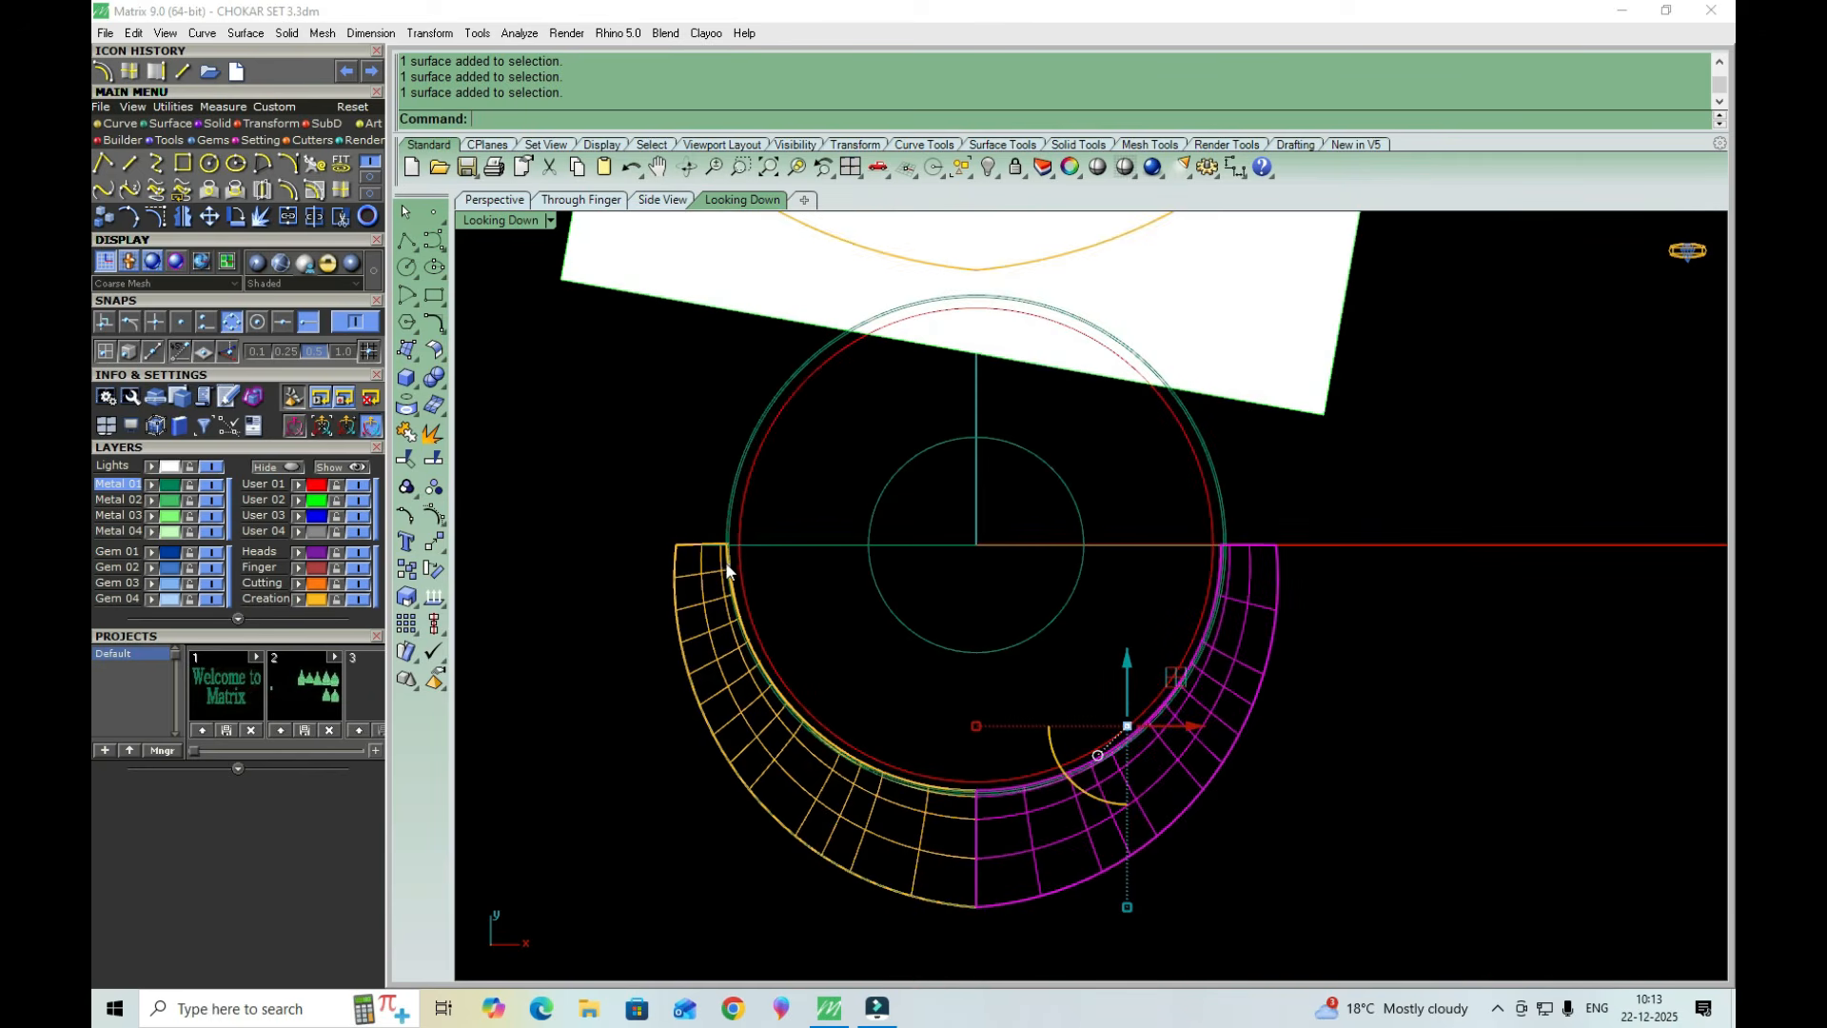
{"action": "key", "text": "Escape"}
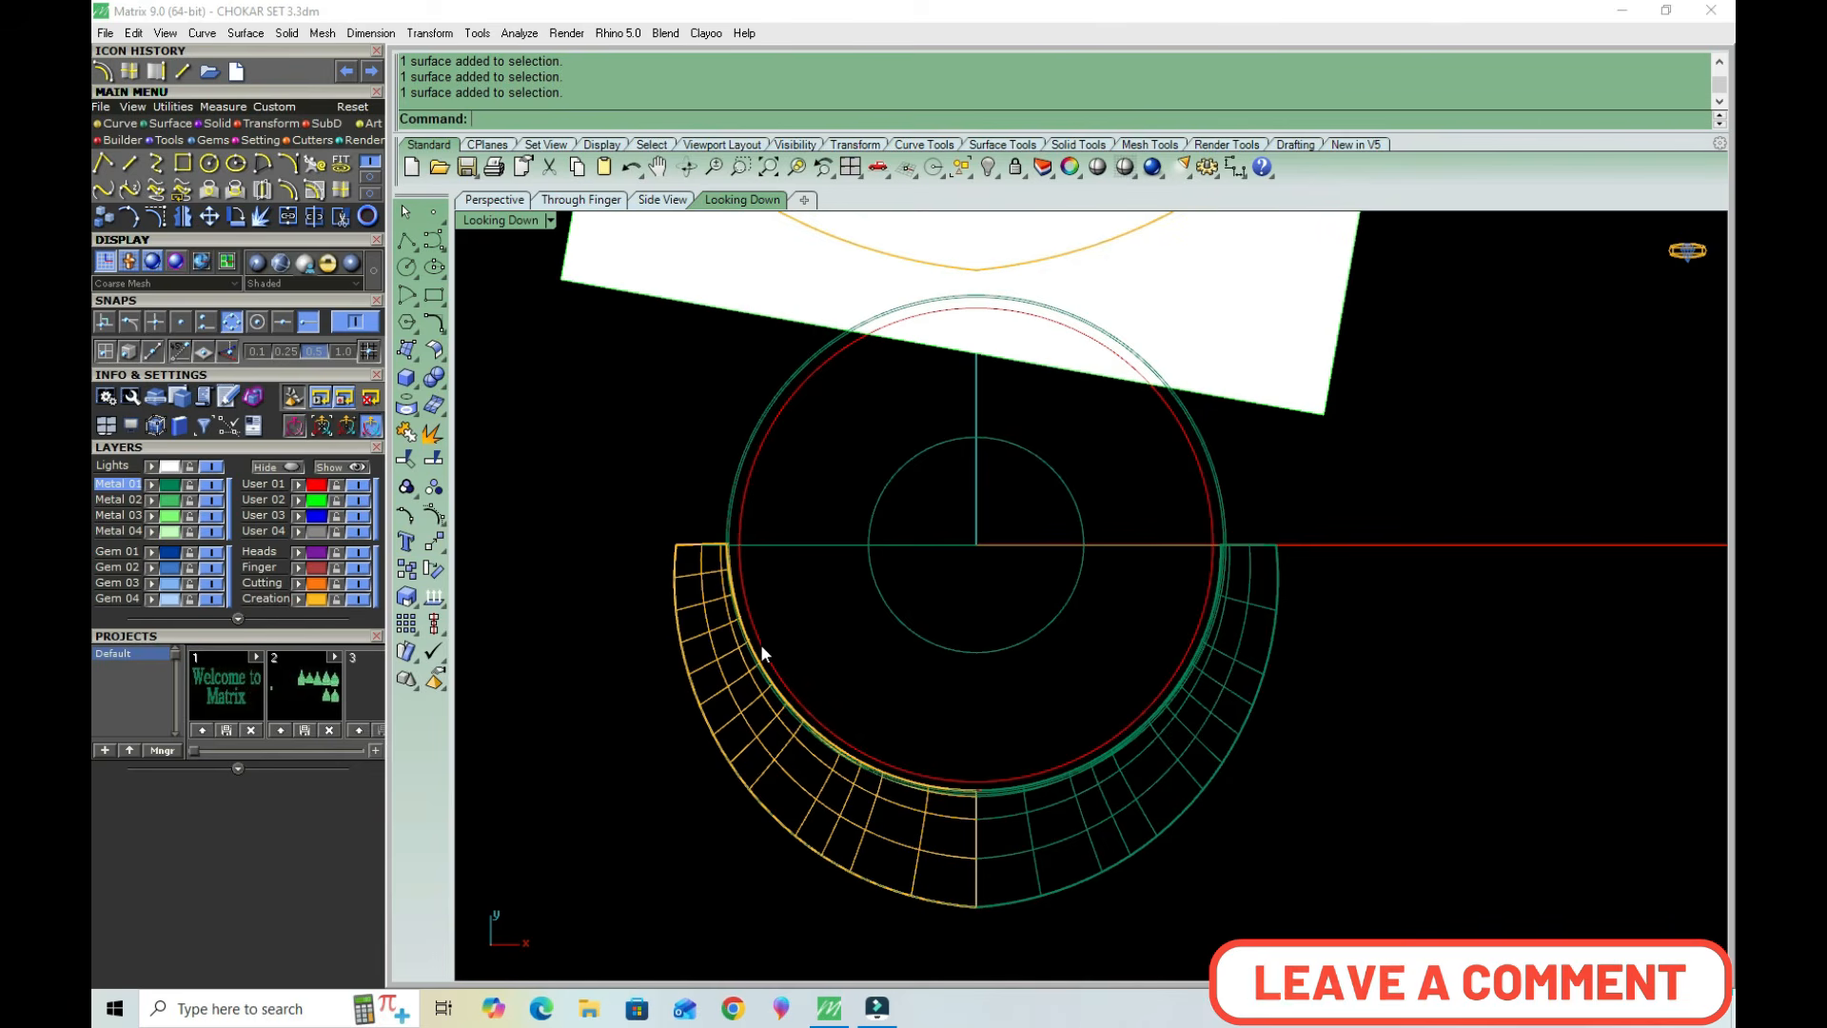
Return to a maximized Perspective view and orbit to an angled side view of both halves and the reference sheet
{"action": "scroll", "coordinate": [758, 608], "scroll_direction": "down", "scroll_amount": 3}
{"action": "double_click", "coordinate": [497, 222]}
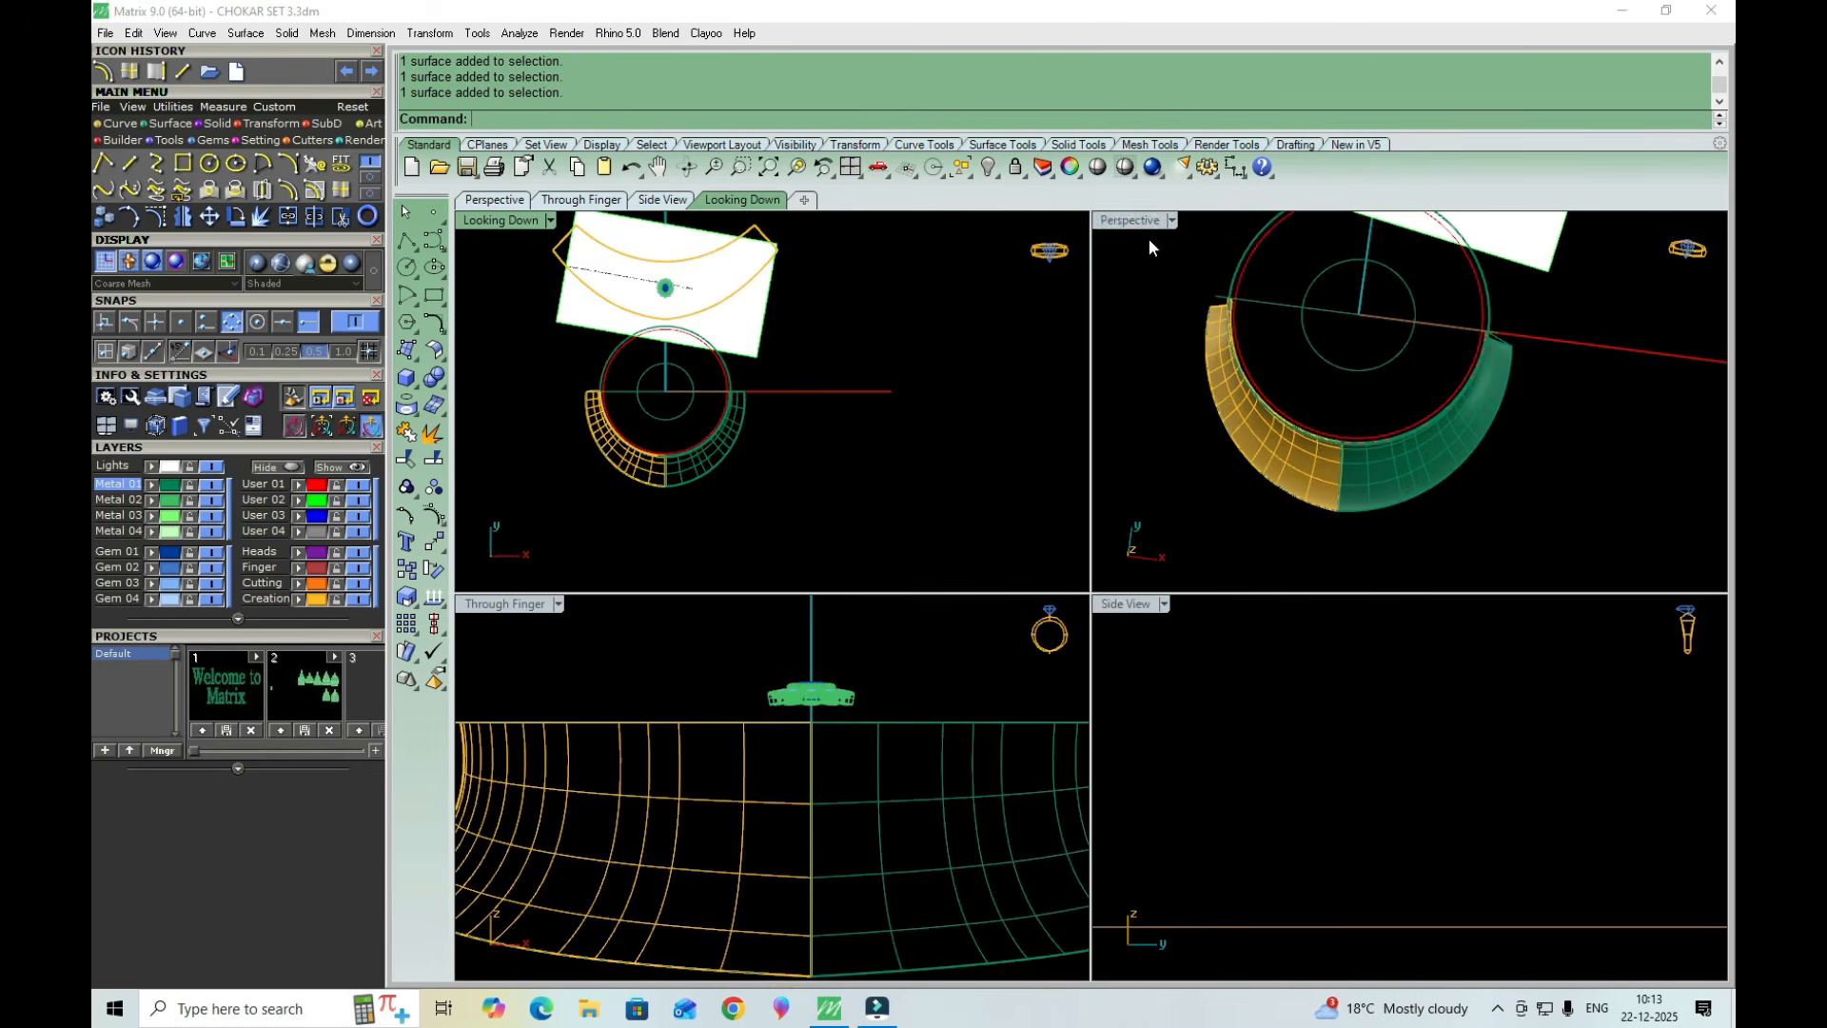
{"action": "double_click", "coordinate": [1128, 224]}
{"action": "right_click_drag", "start_coordinate": [948, 563], "coordinate": [894, 657]}
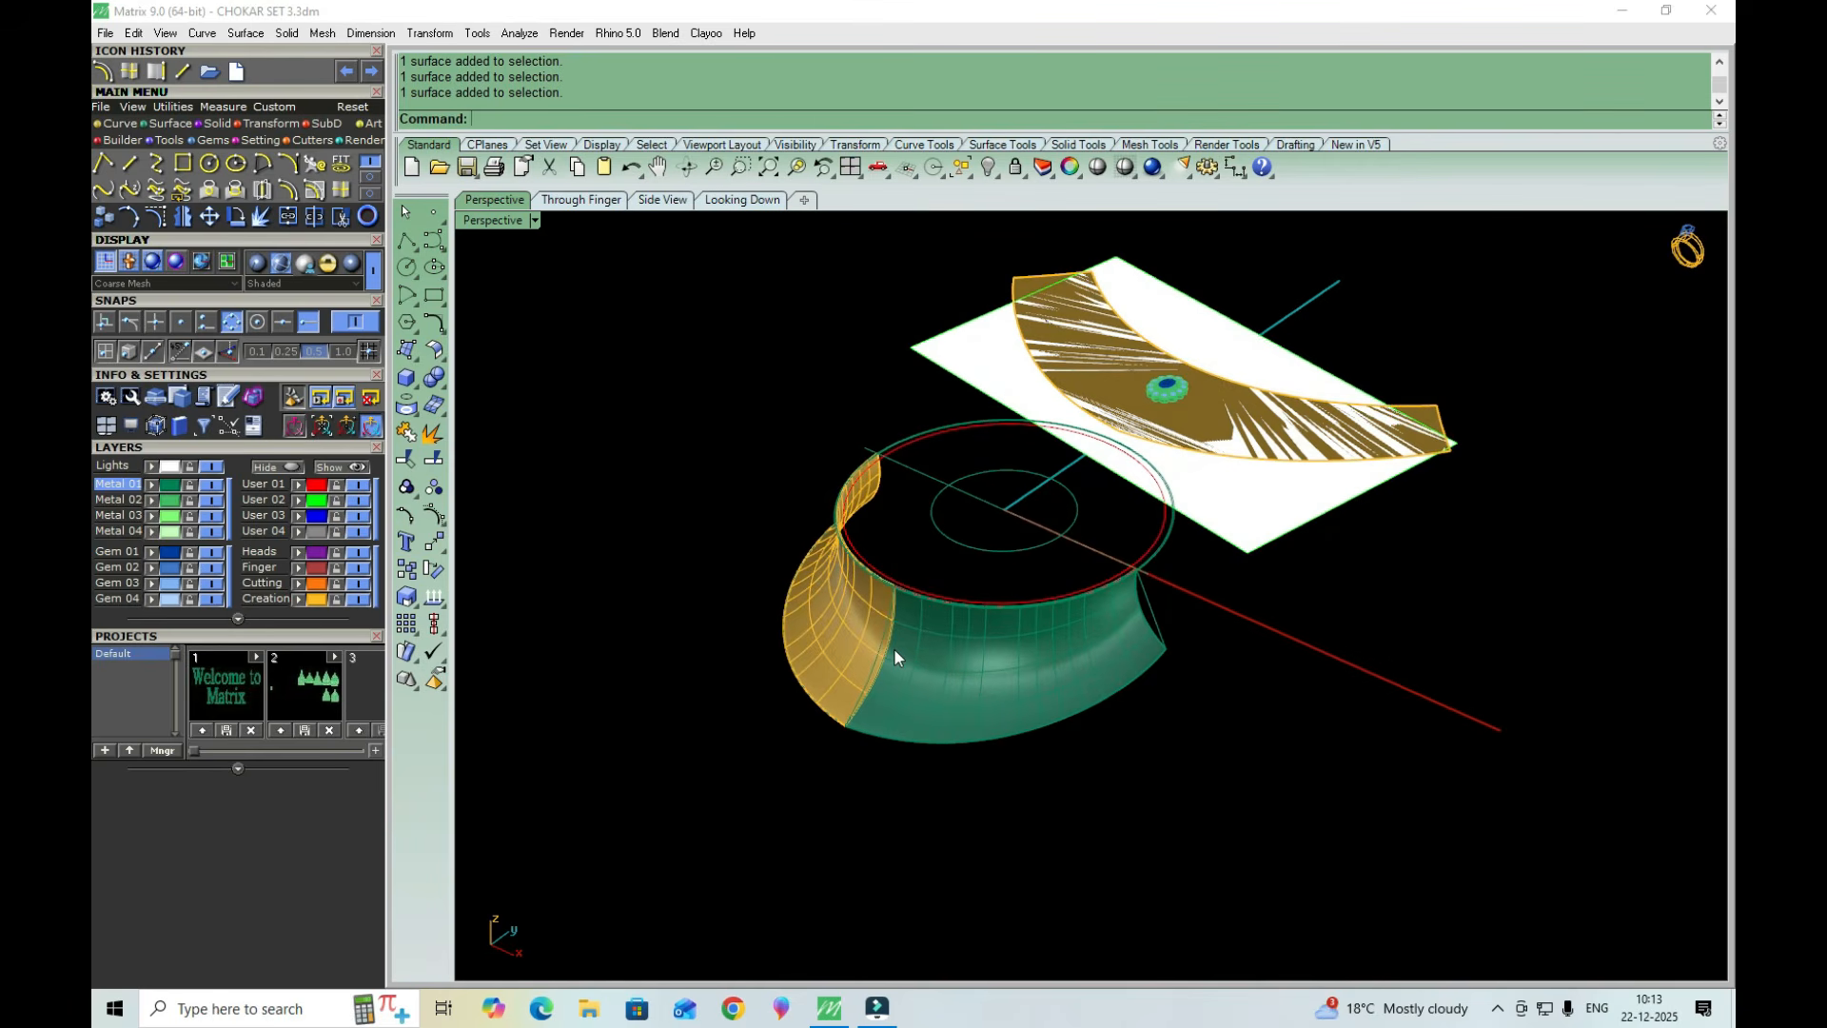